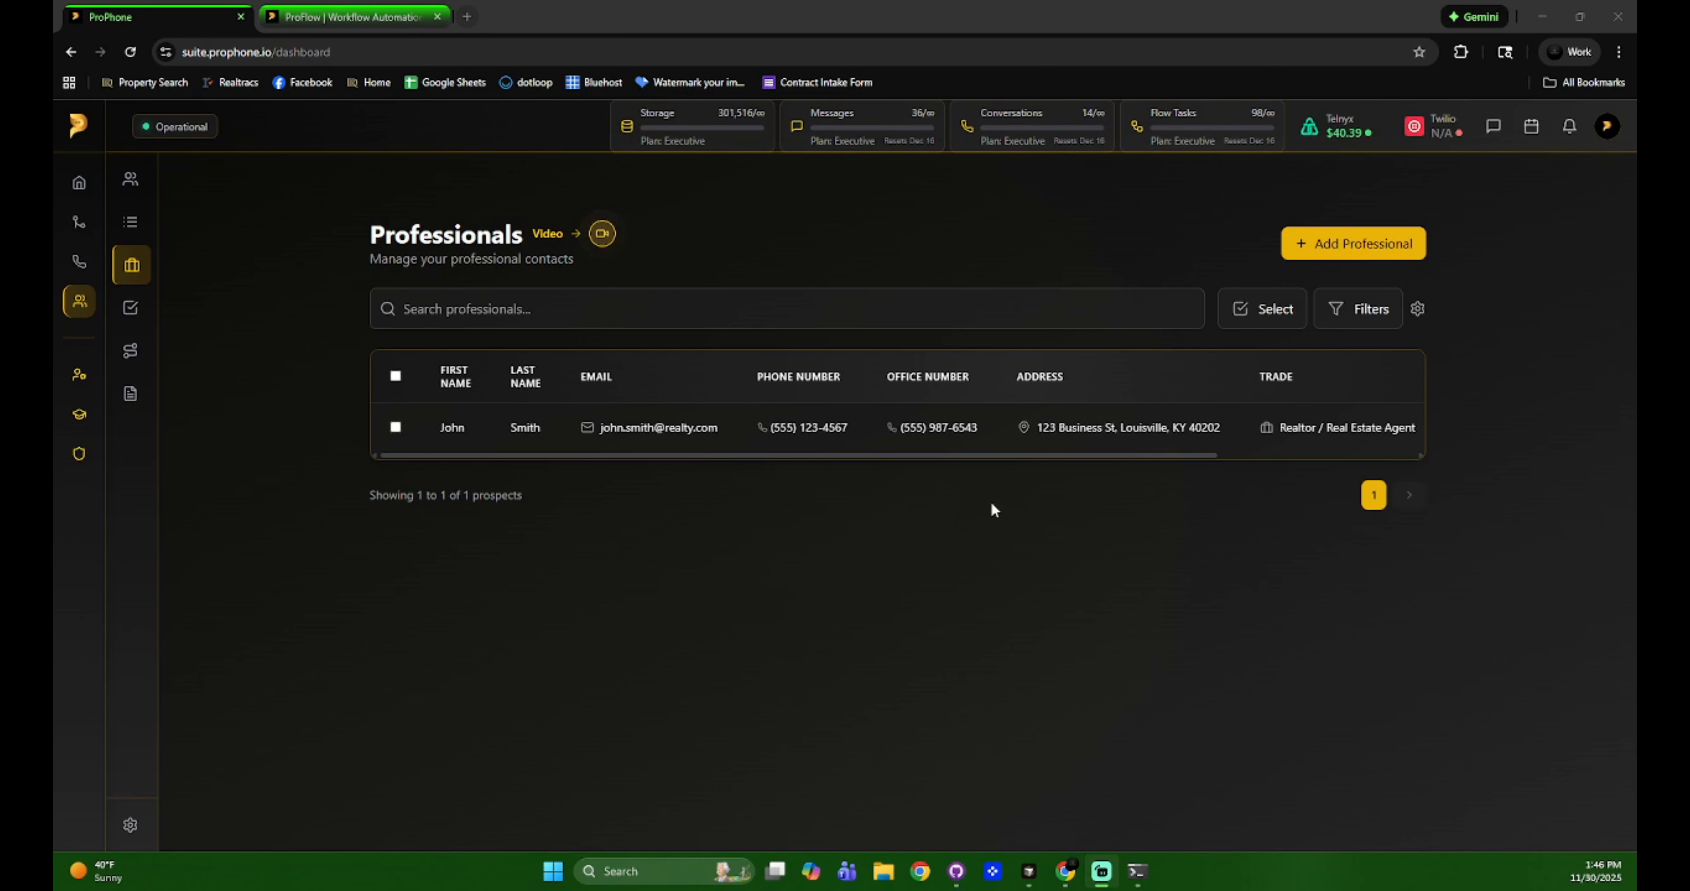
Select all professionals, then clear the selection and toggle the single row on and off.
left_click(997, 454)
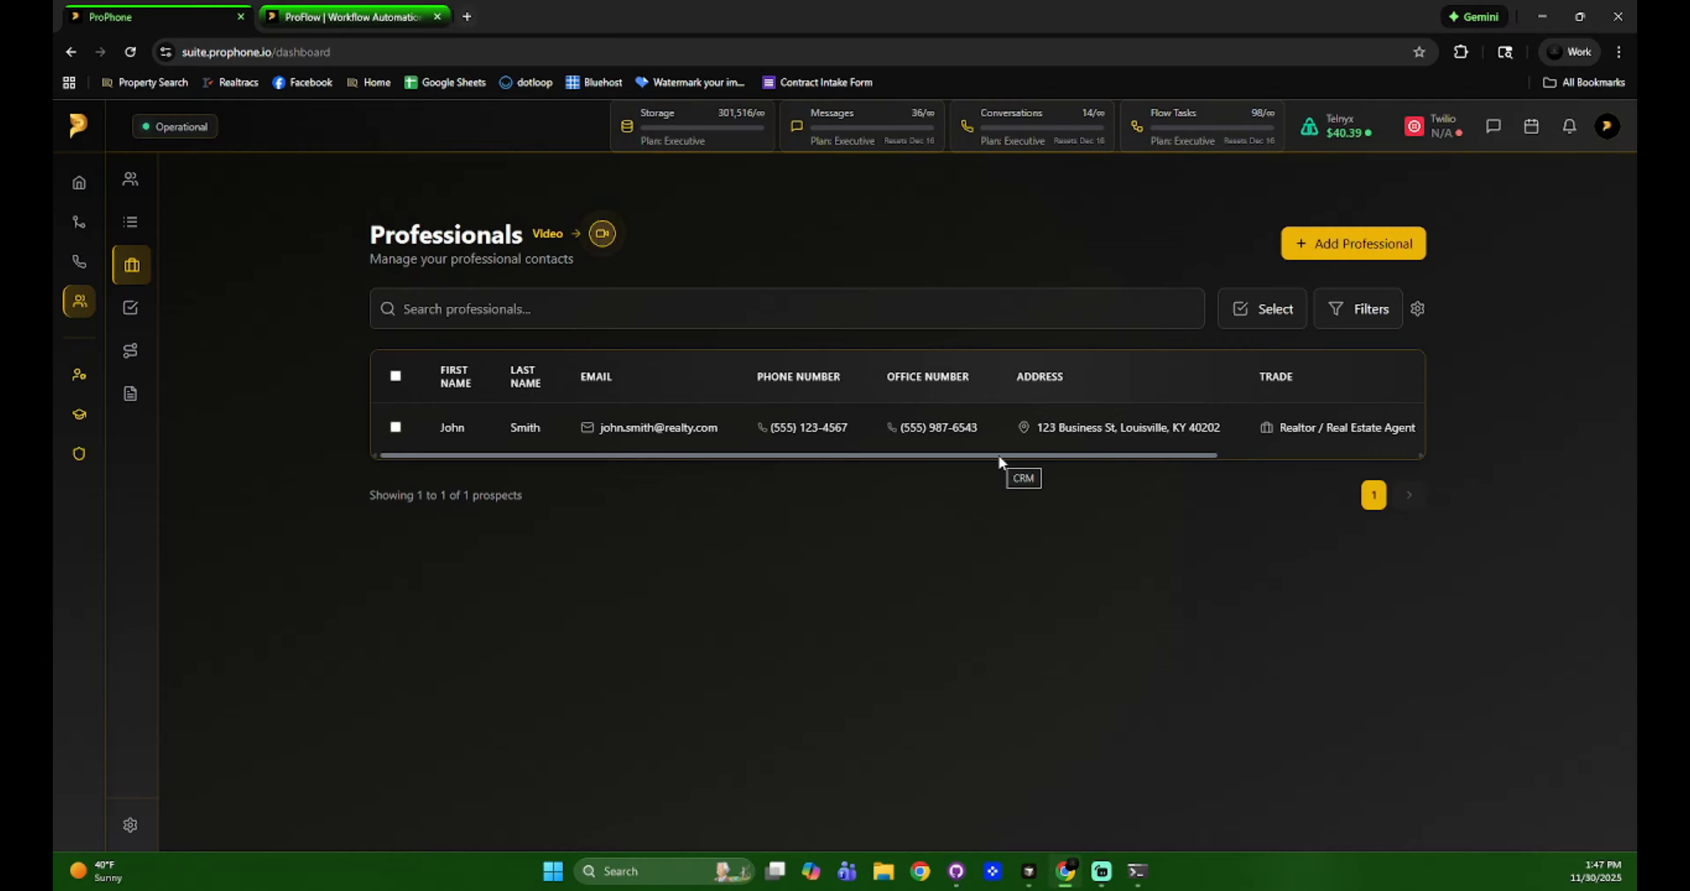
left_click(396, 376)
left_click(397, 427)
left_click(396, 427)
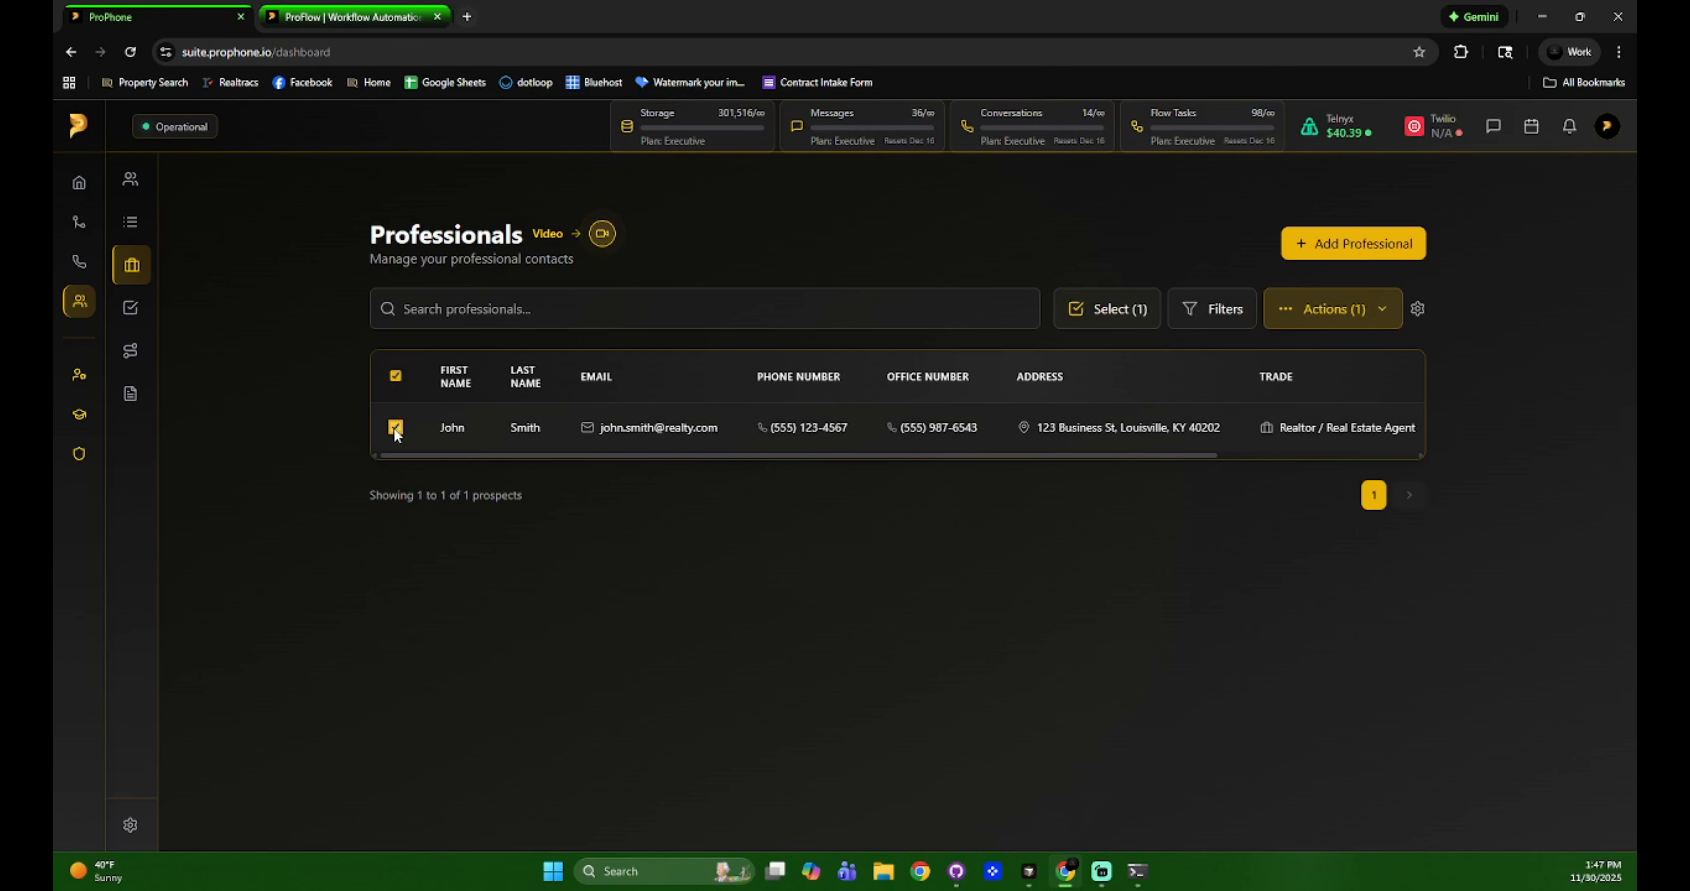
left_click(396, 427)
Apply the select-only-visible-professionals option, then deselect the row again.
left_click(1272, 309)
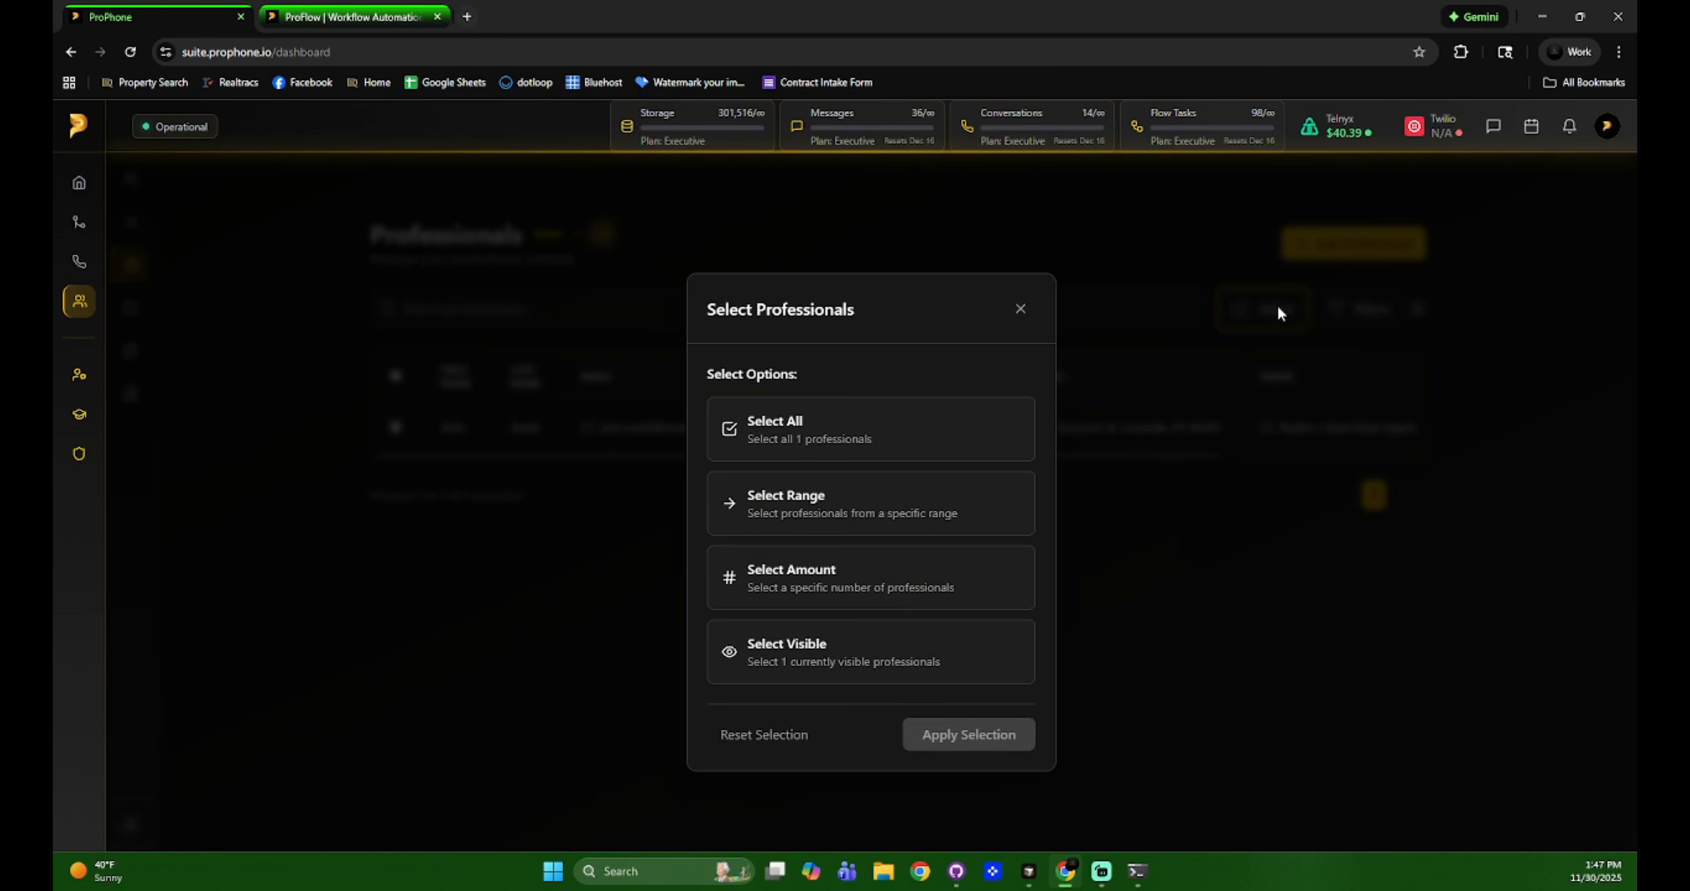
left_click(834, 497)
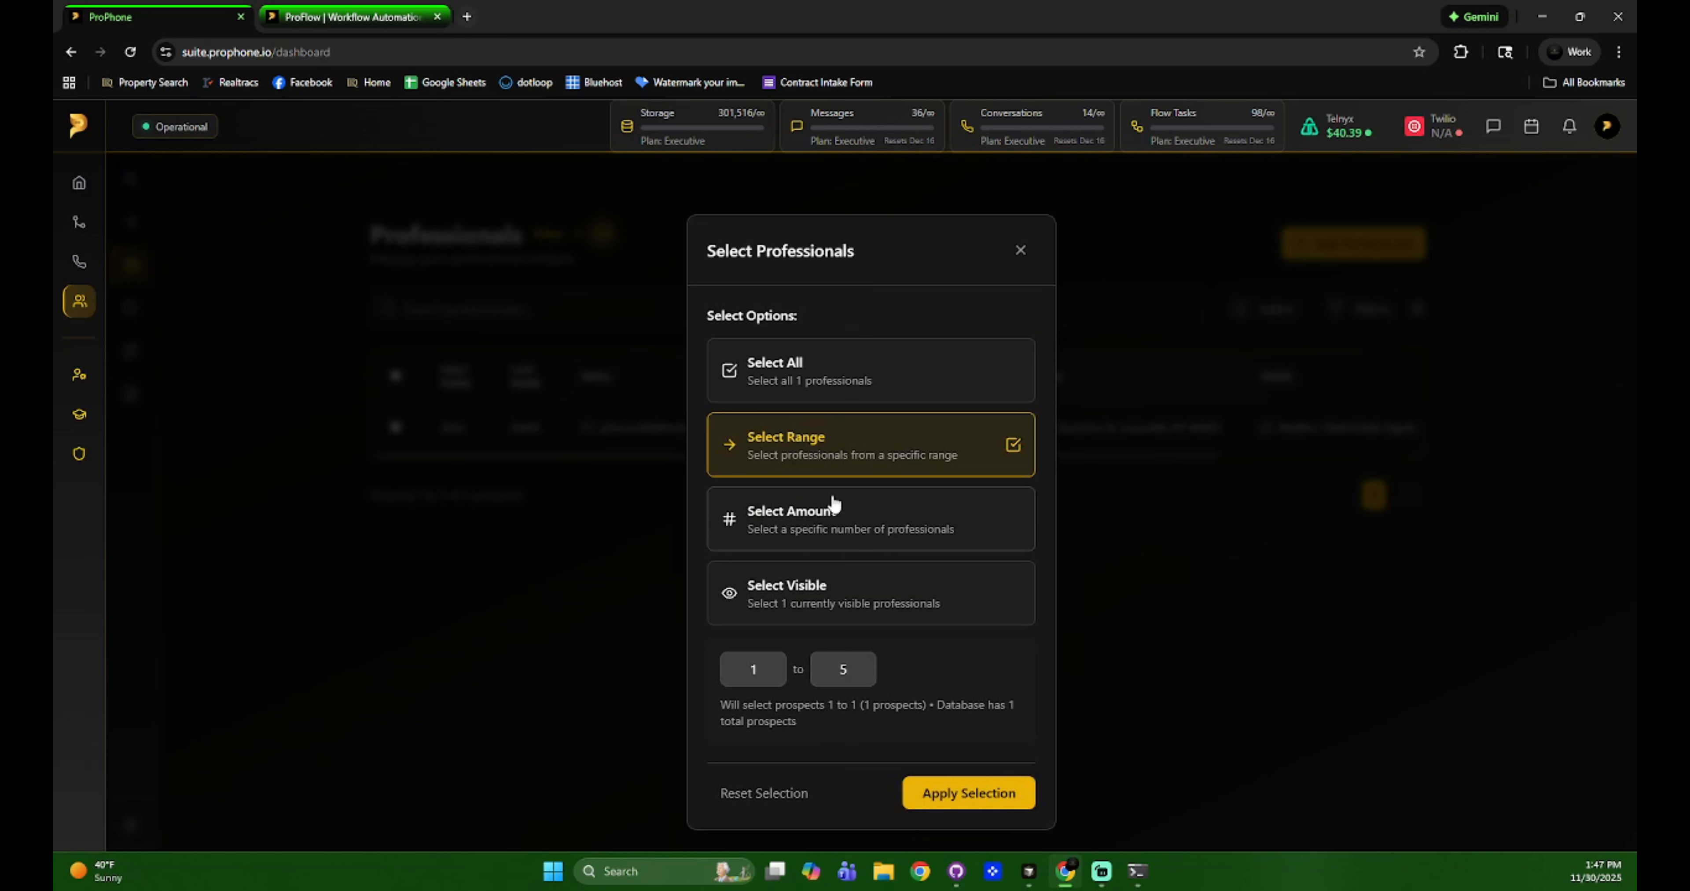
left_click(841, 535)
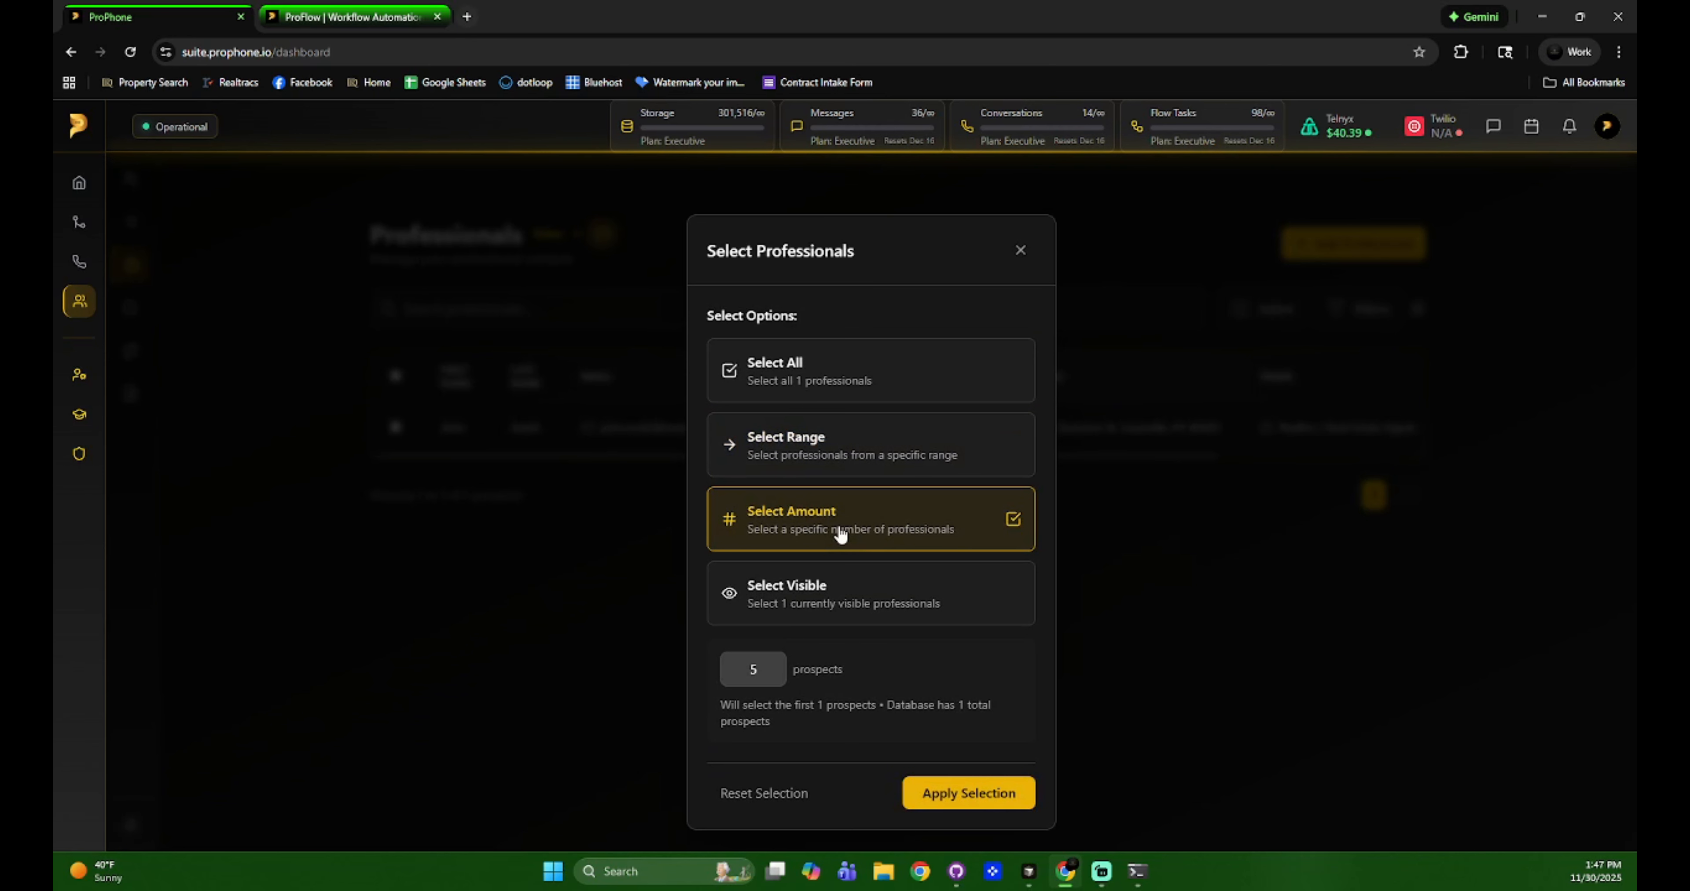
left_click(838, 603)
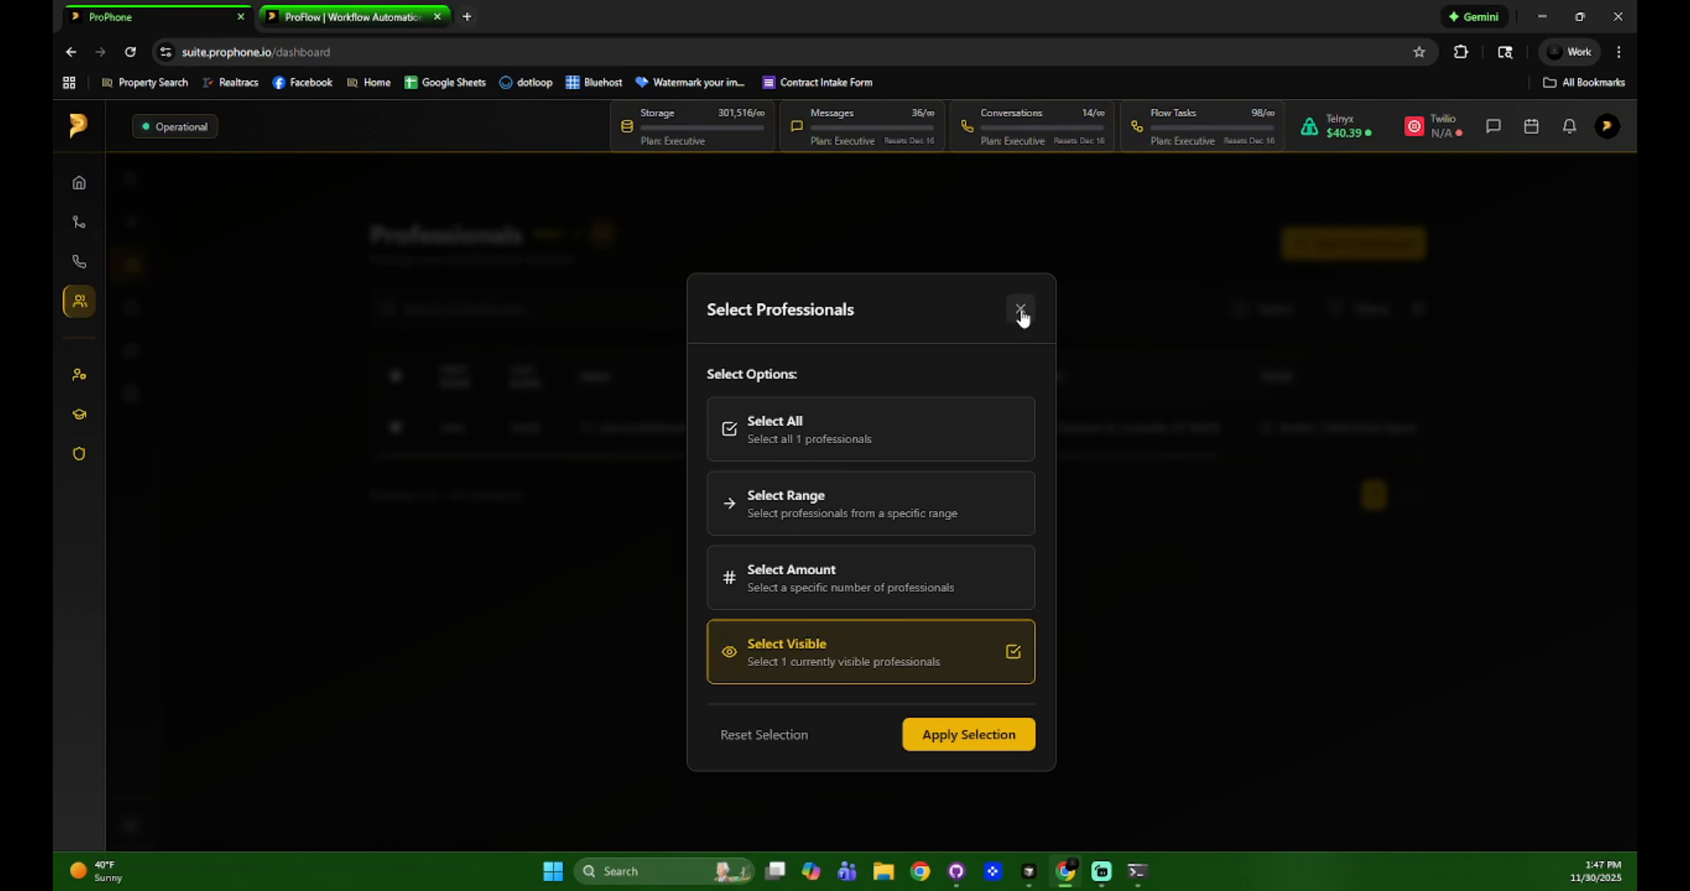
left_click(990, 735)
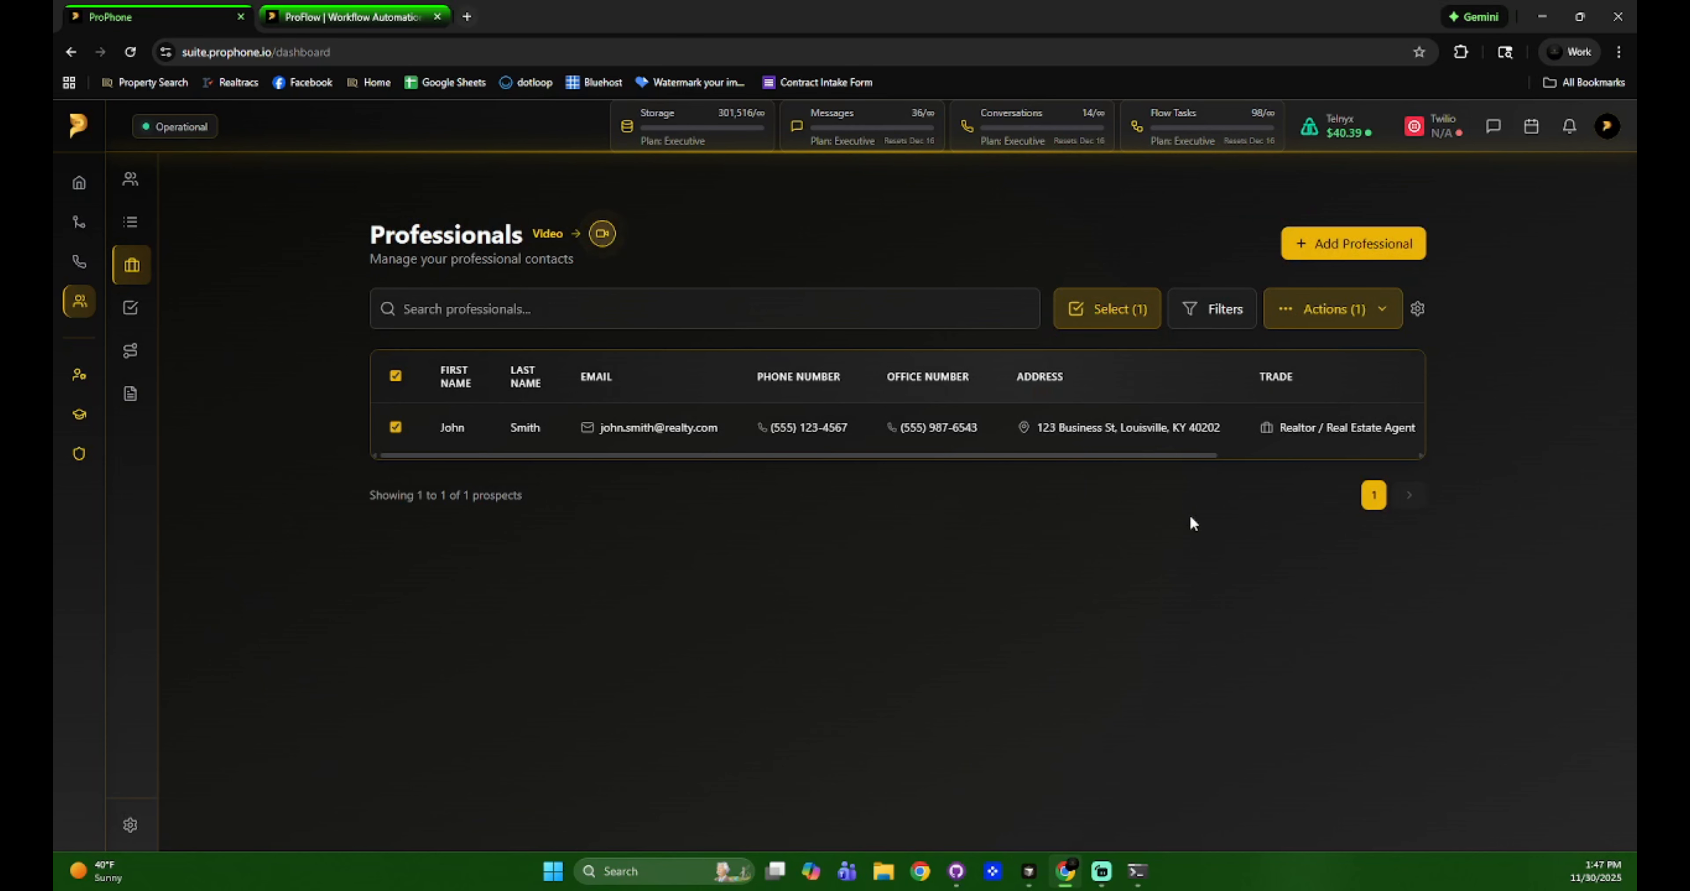
left_click(396, 428)
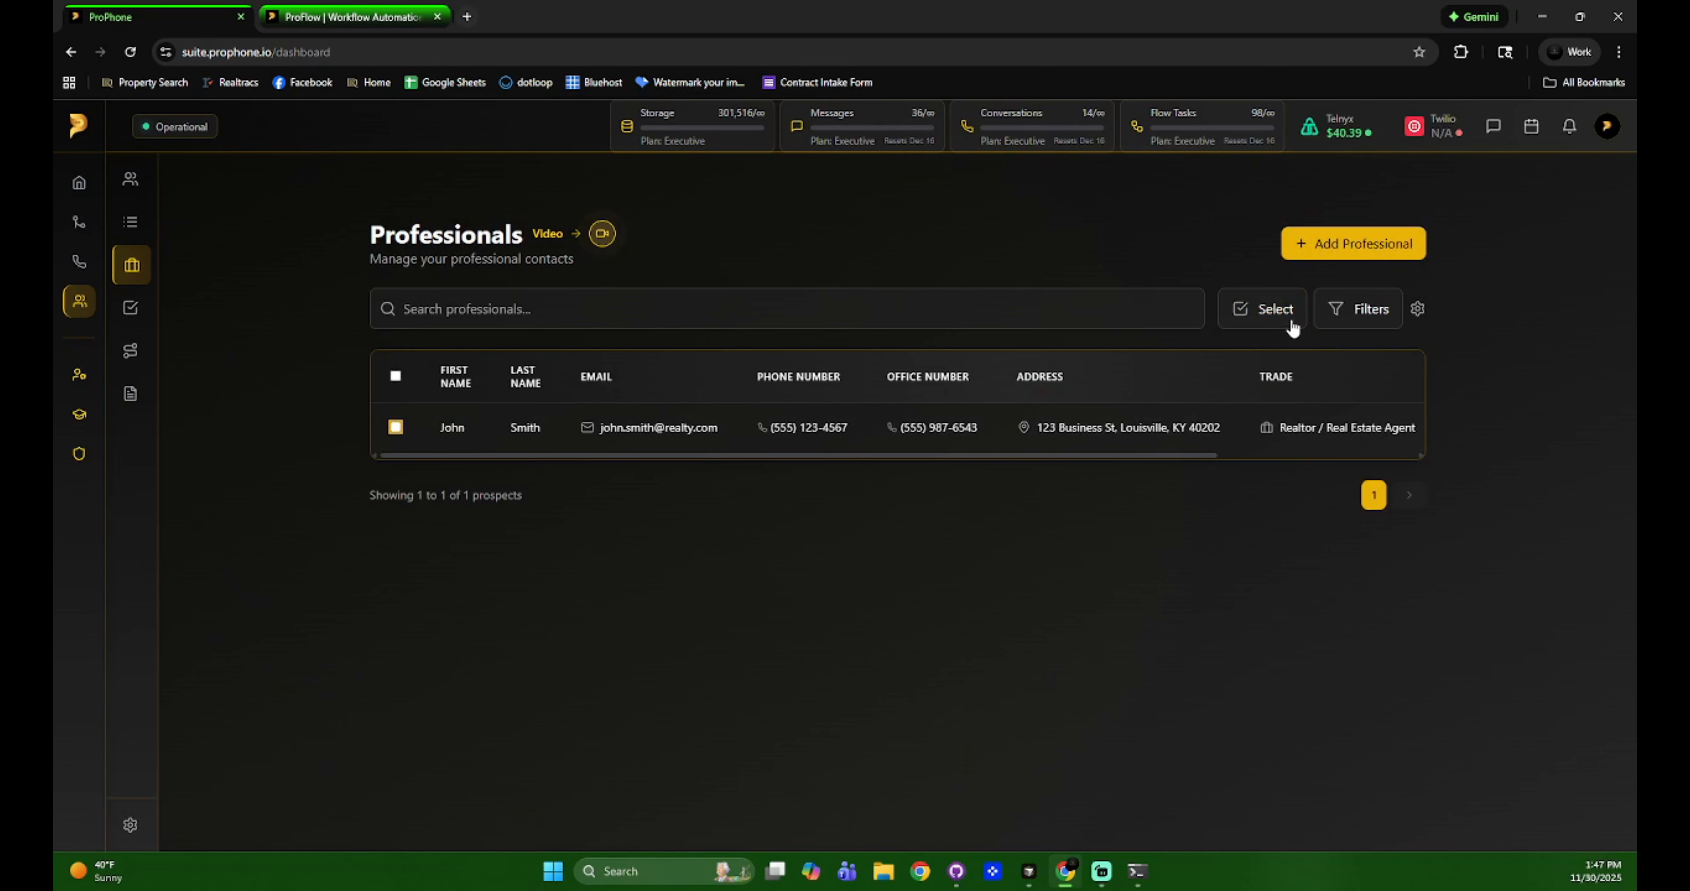
Set the table configuration to show 5 items per page.
left_click(1418, 310)
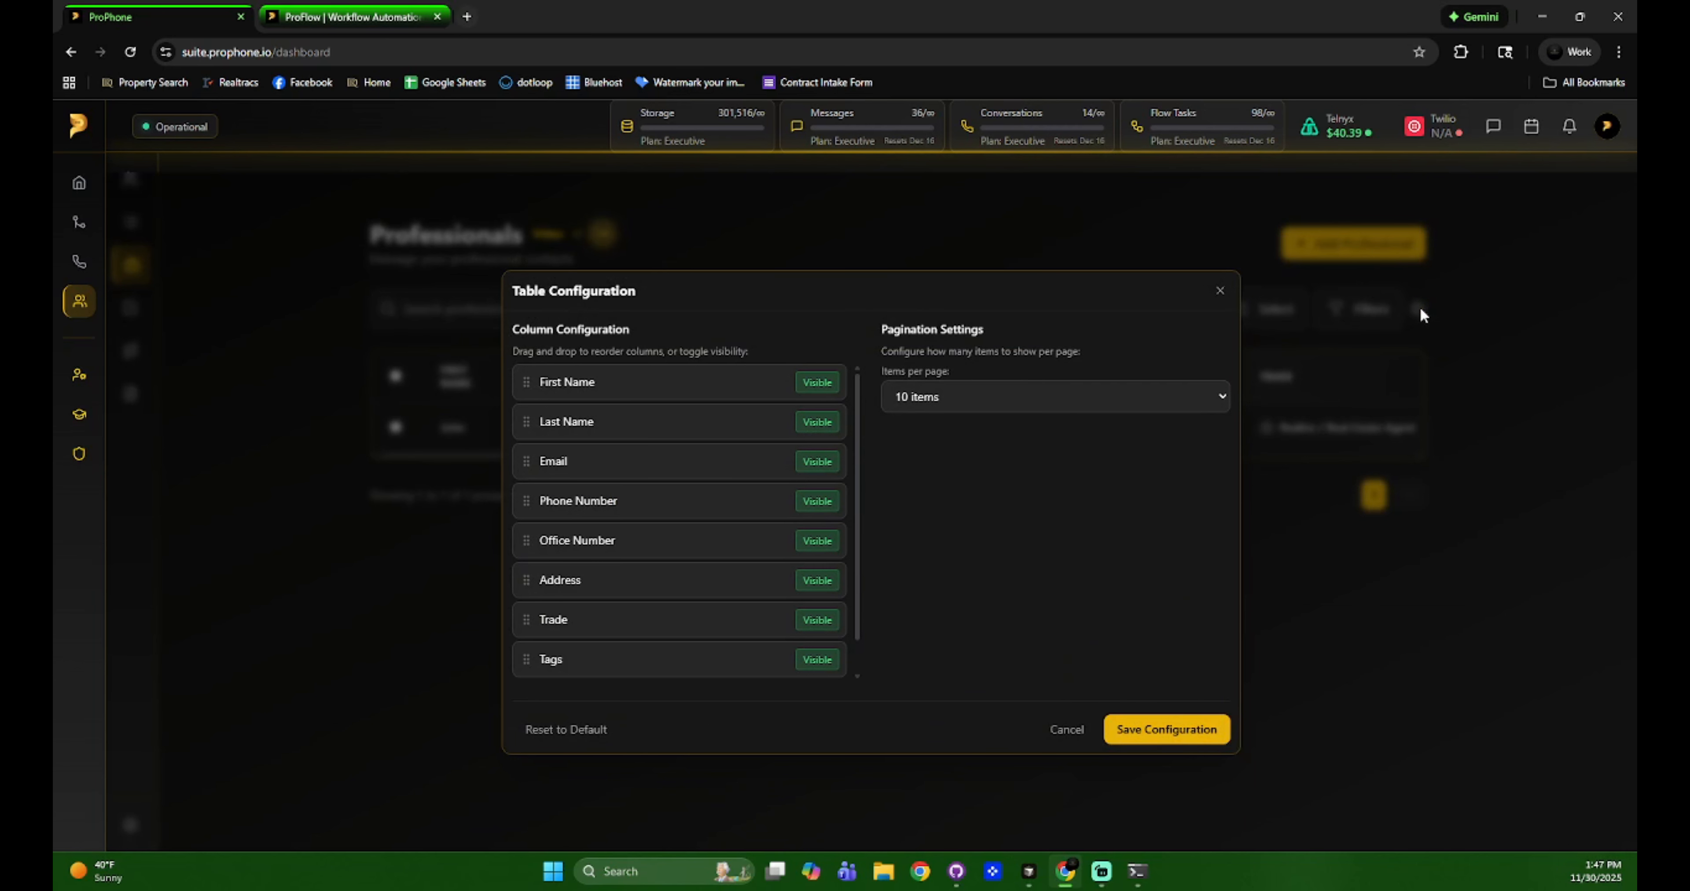
left_click(1219, 292)
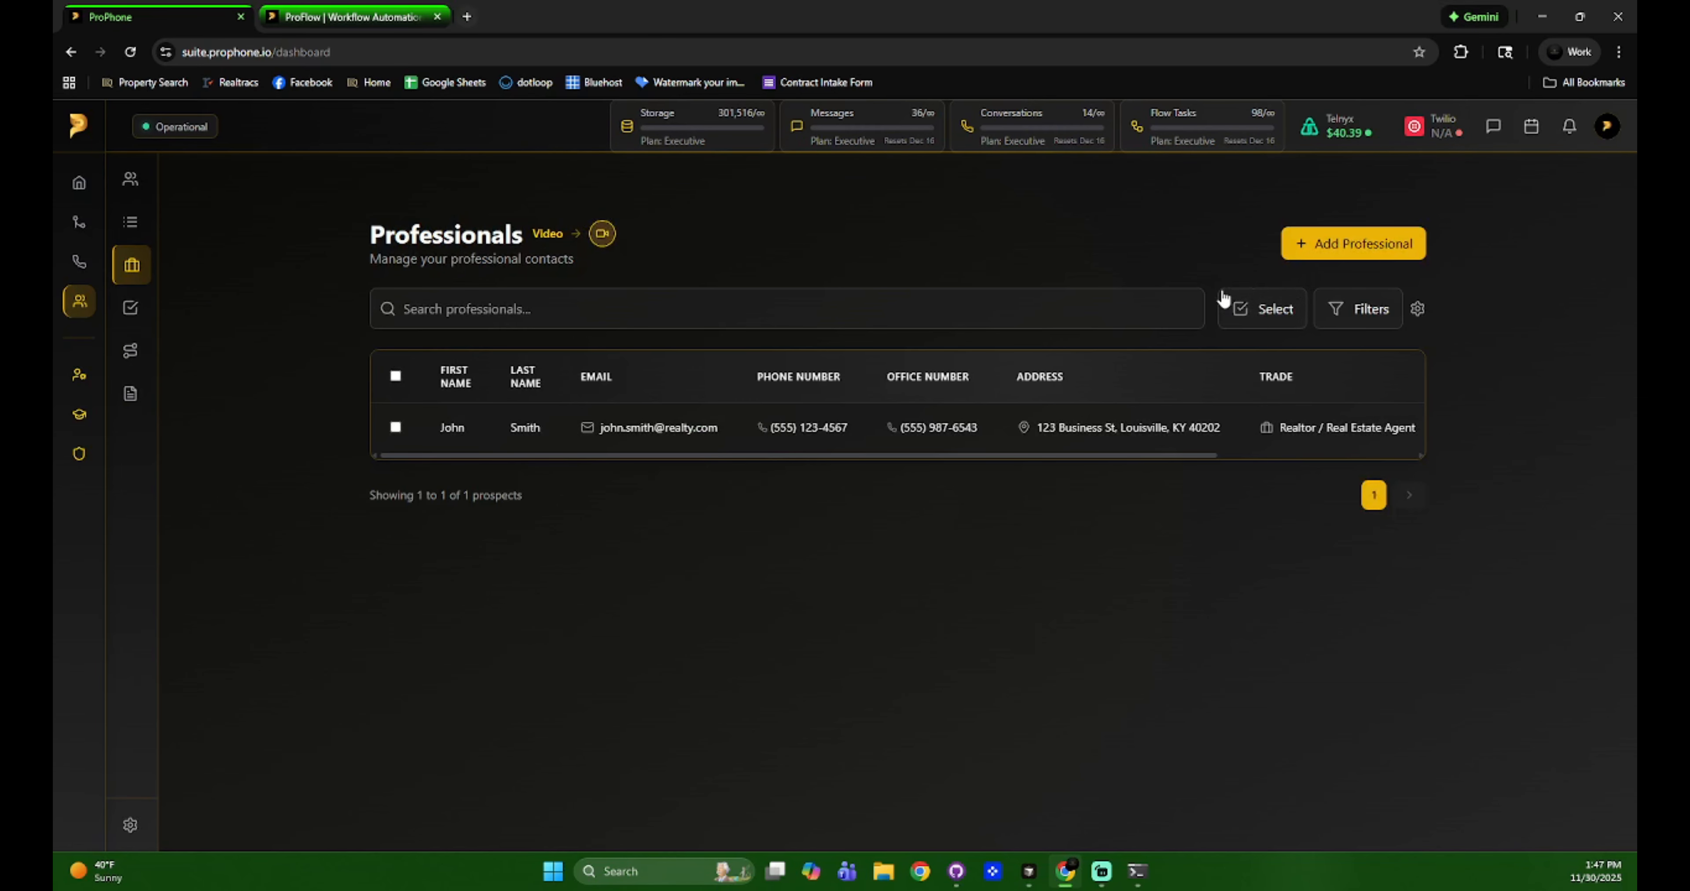
left_click(1416, 311)
left_click(1073, 396)
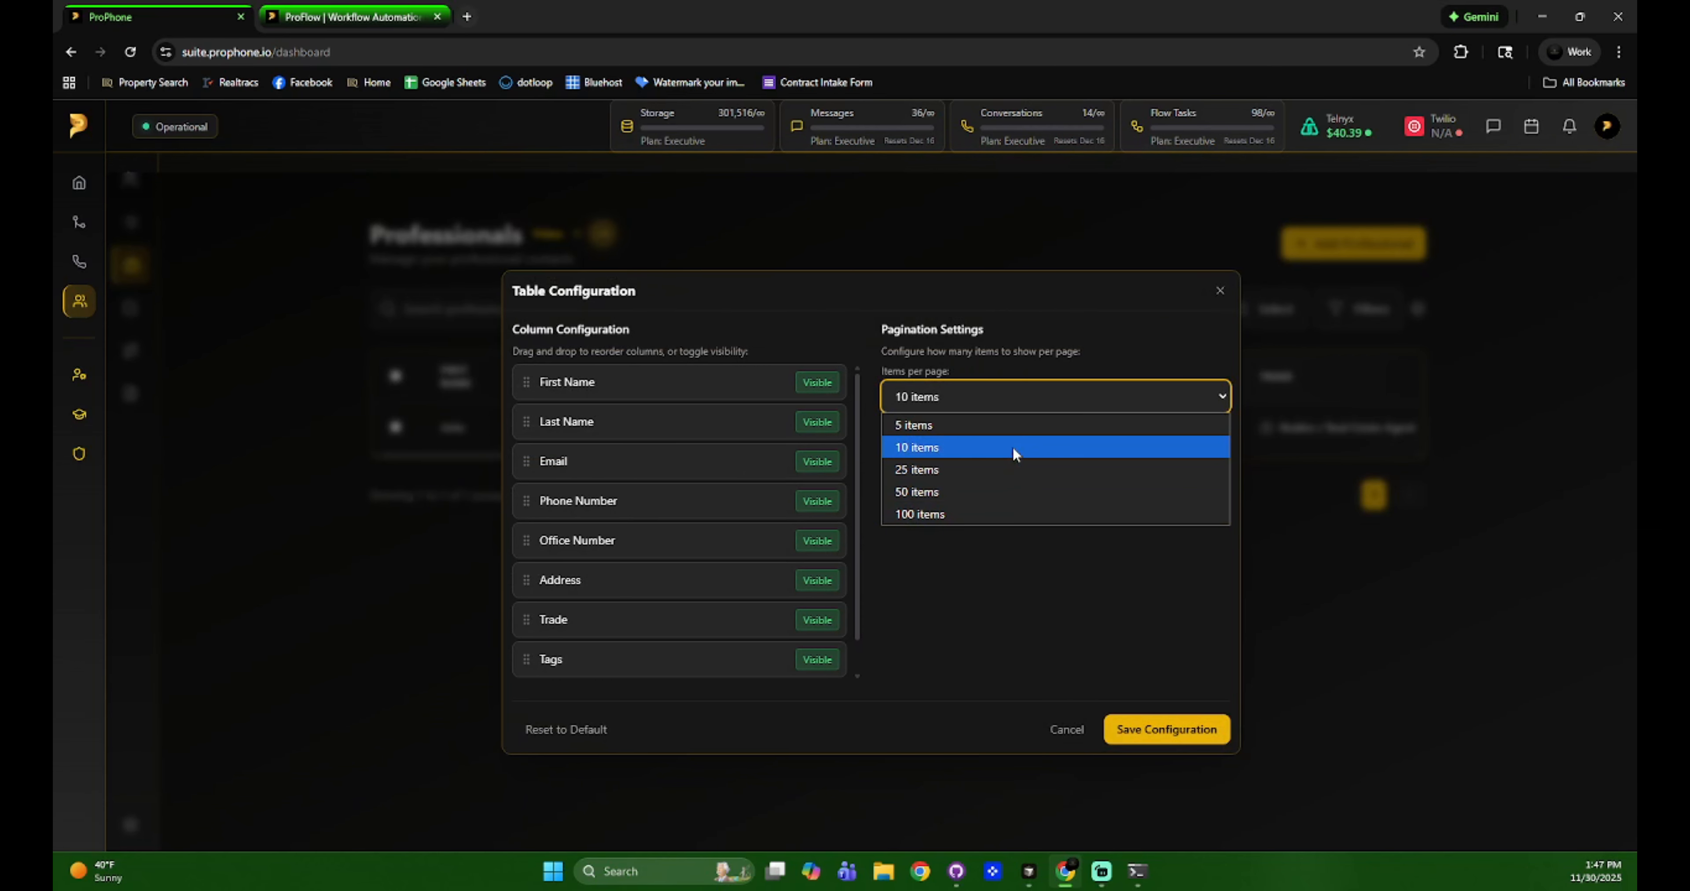
left_click(1015, 425)
left_click(1200, 743)
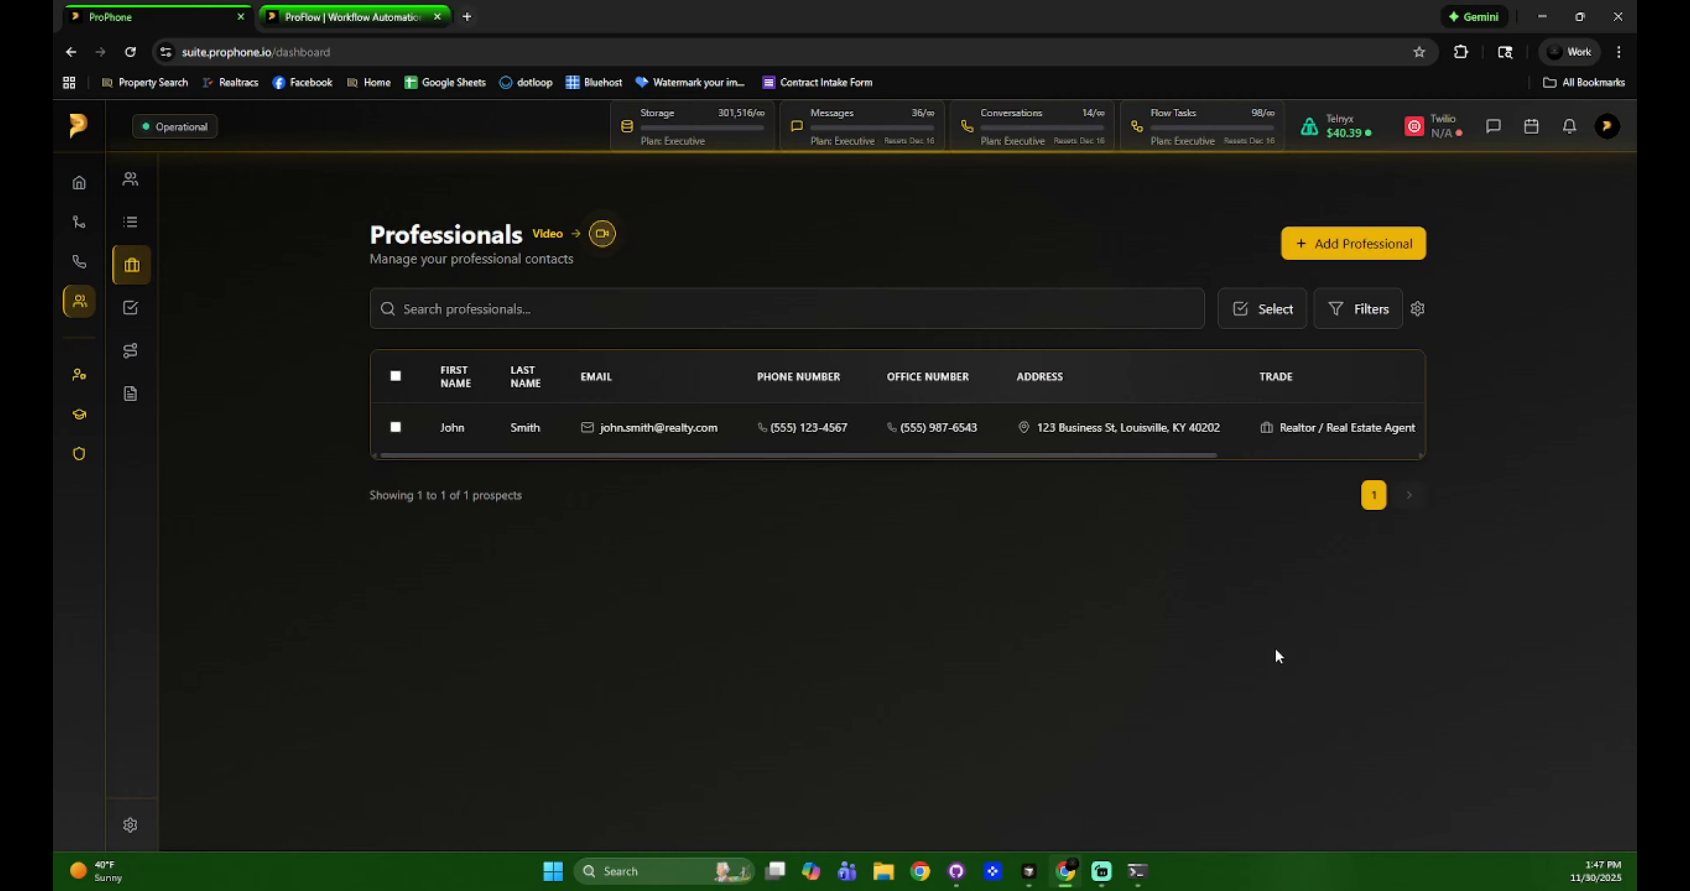
Reset the table settings to default with 10 items per page.
left_click(1416, 310)
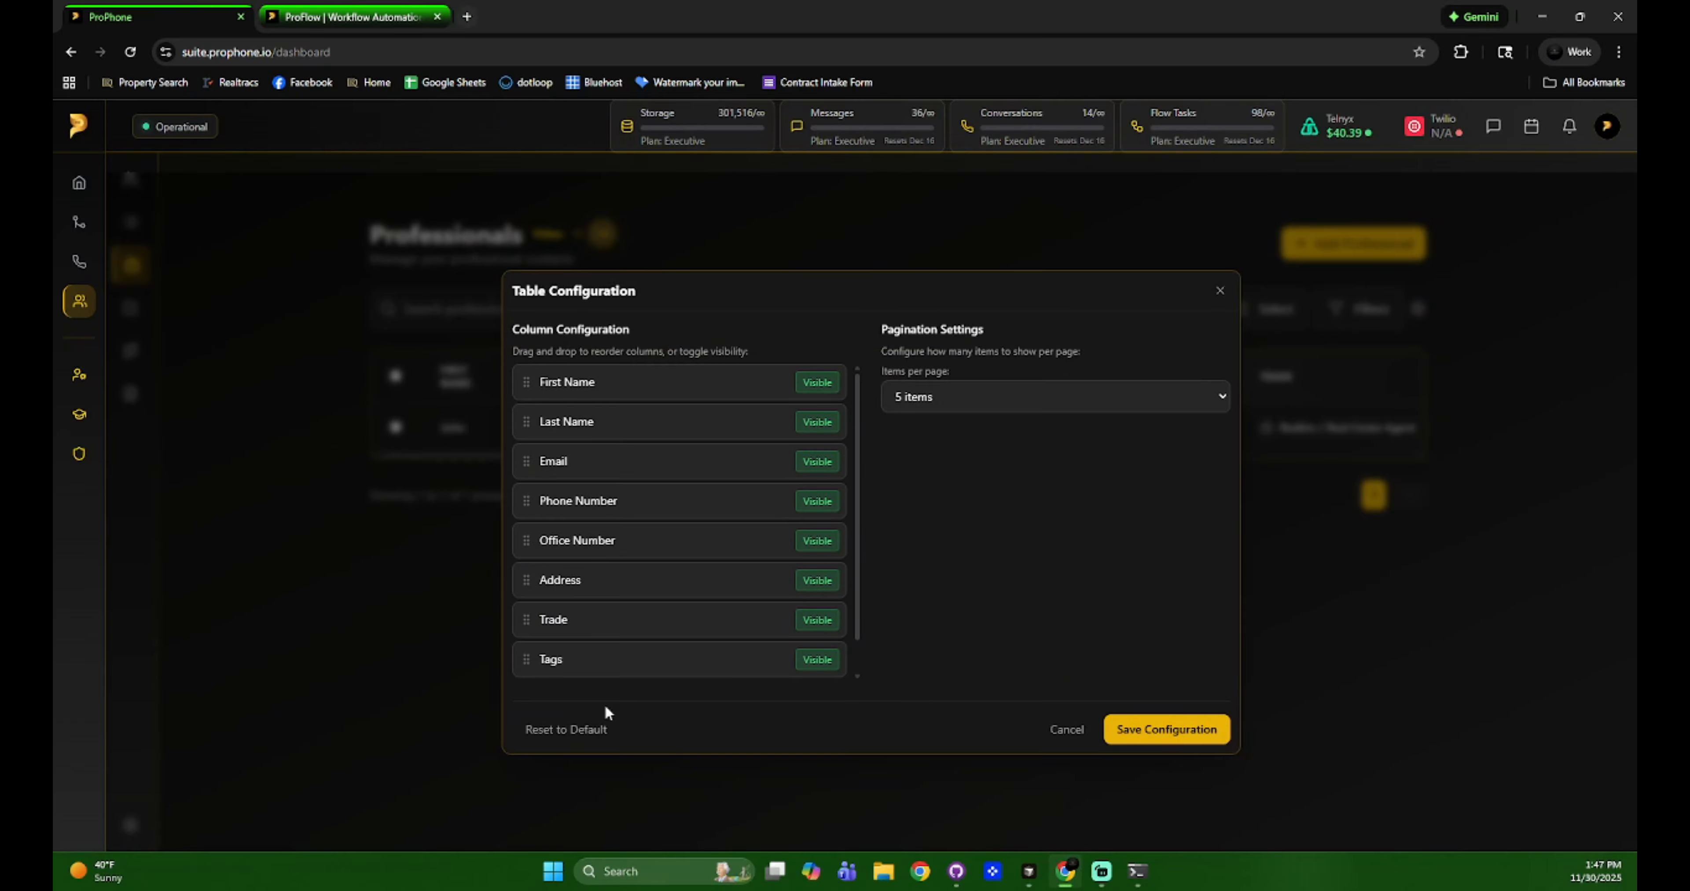
left_click(577, 730)
left_click(926, 400)
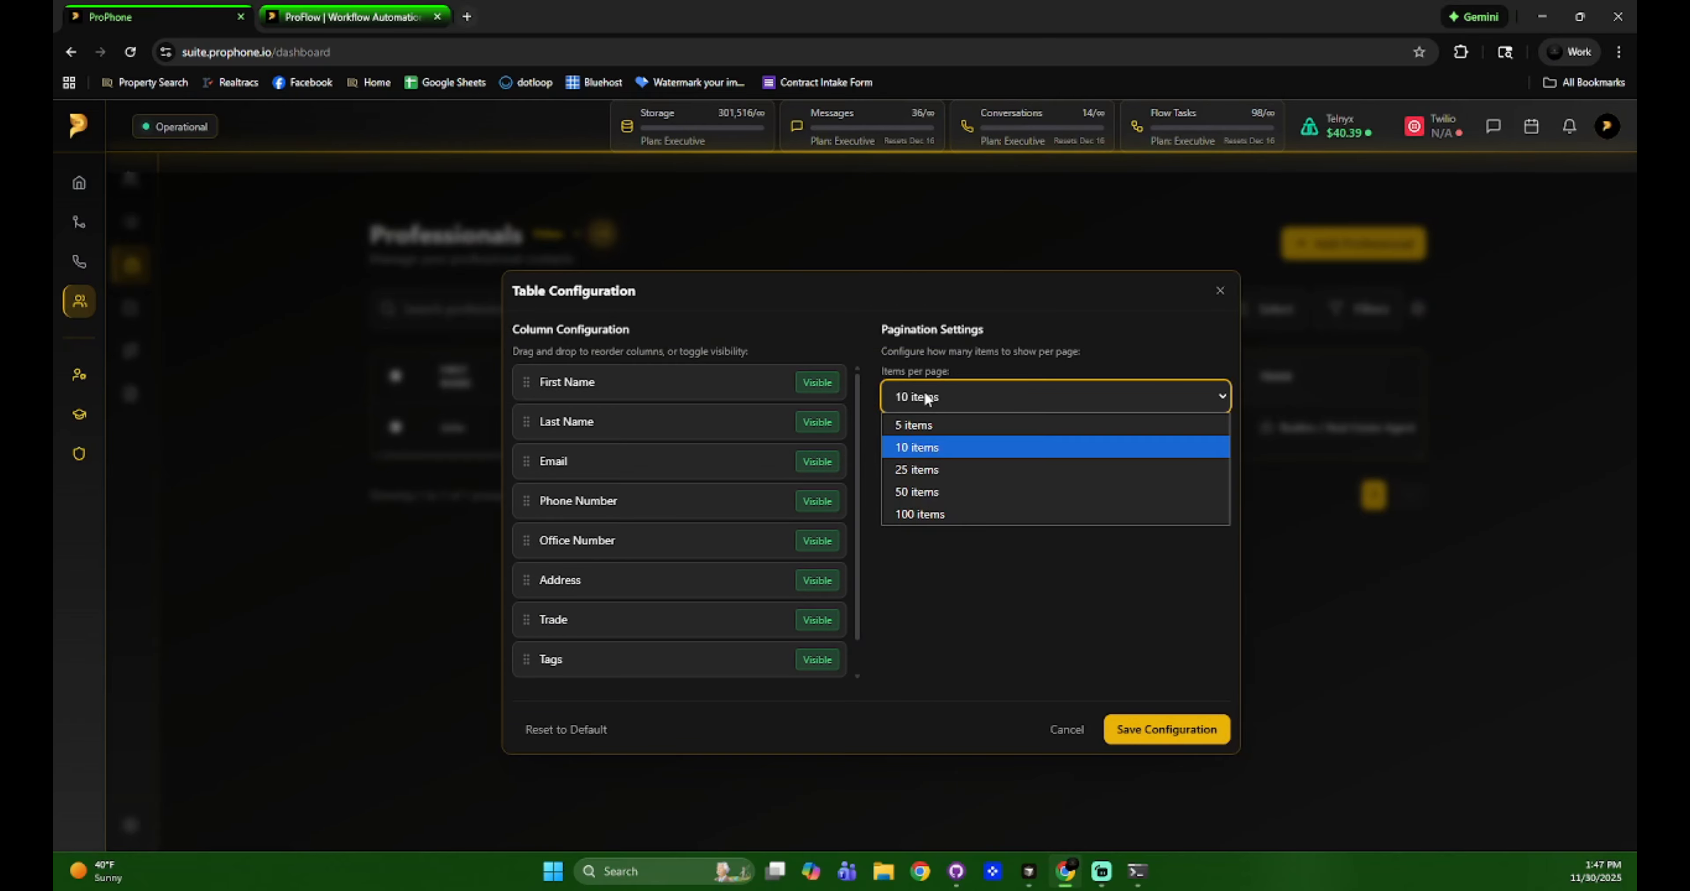
left_click(927, 400)
left_click(984, 528)
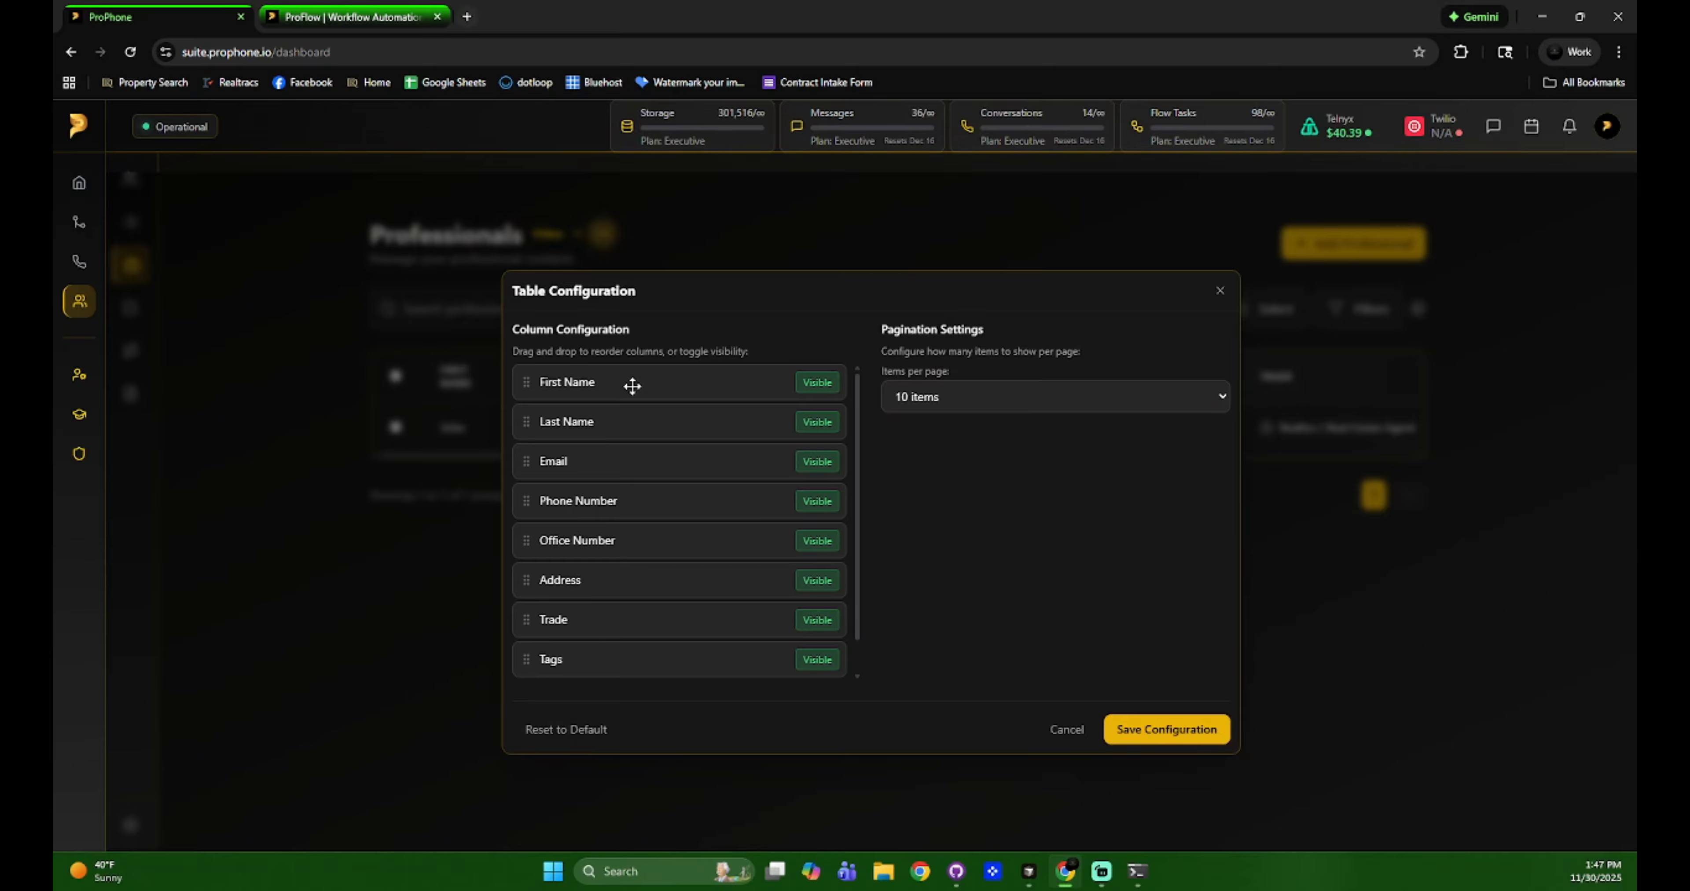
Hide Last Name and move Phone Number below Trade, then restore the default column layout.
left_click(830, 421)
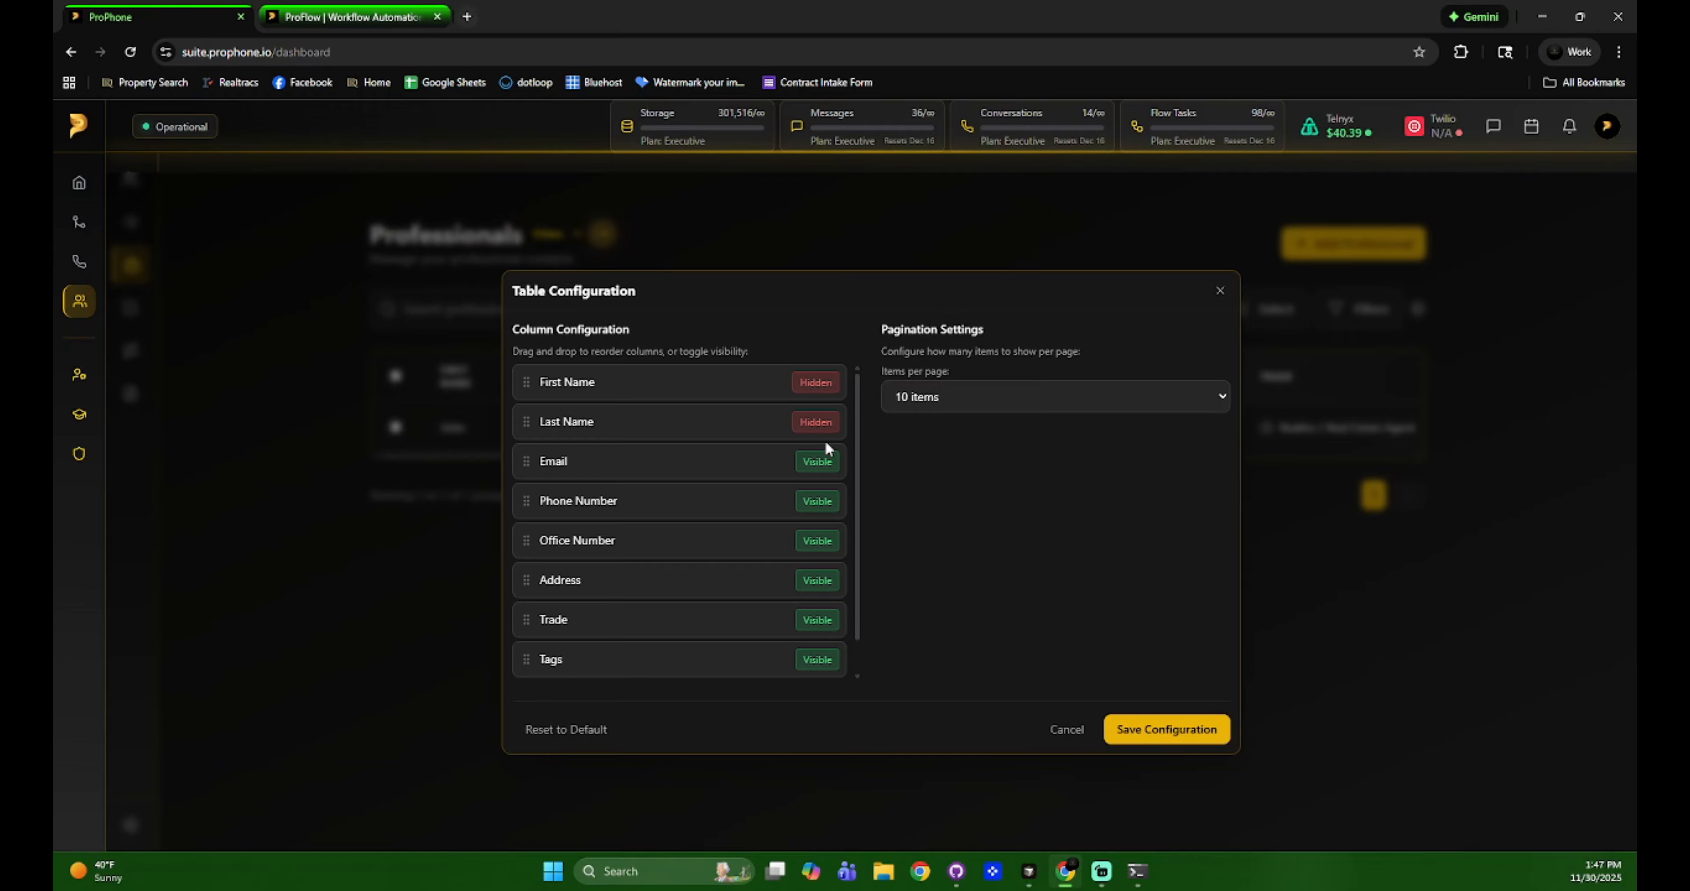
mouse_move(645, 493)
left_mouse_down()
mouse_move(644, 690)
mouse_move(656, 513)
left_mouse_up()
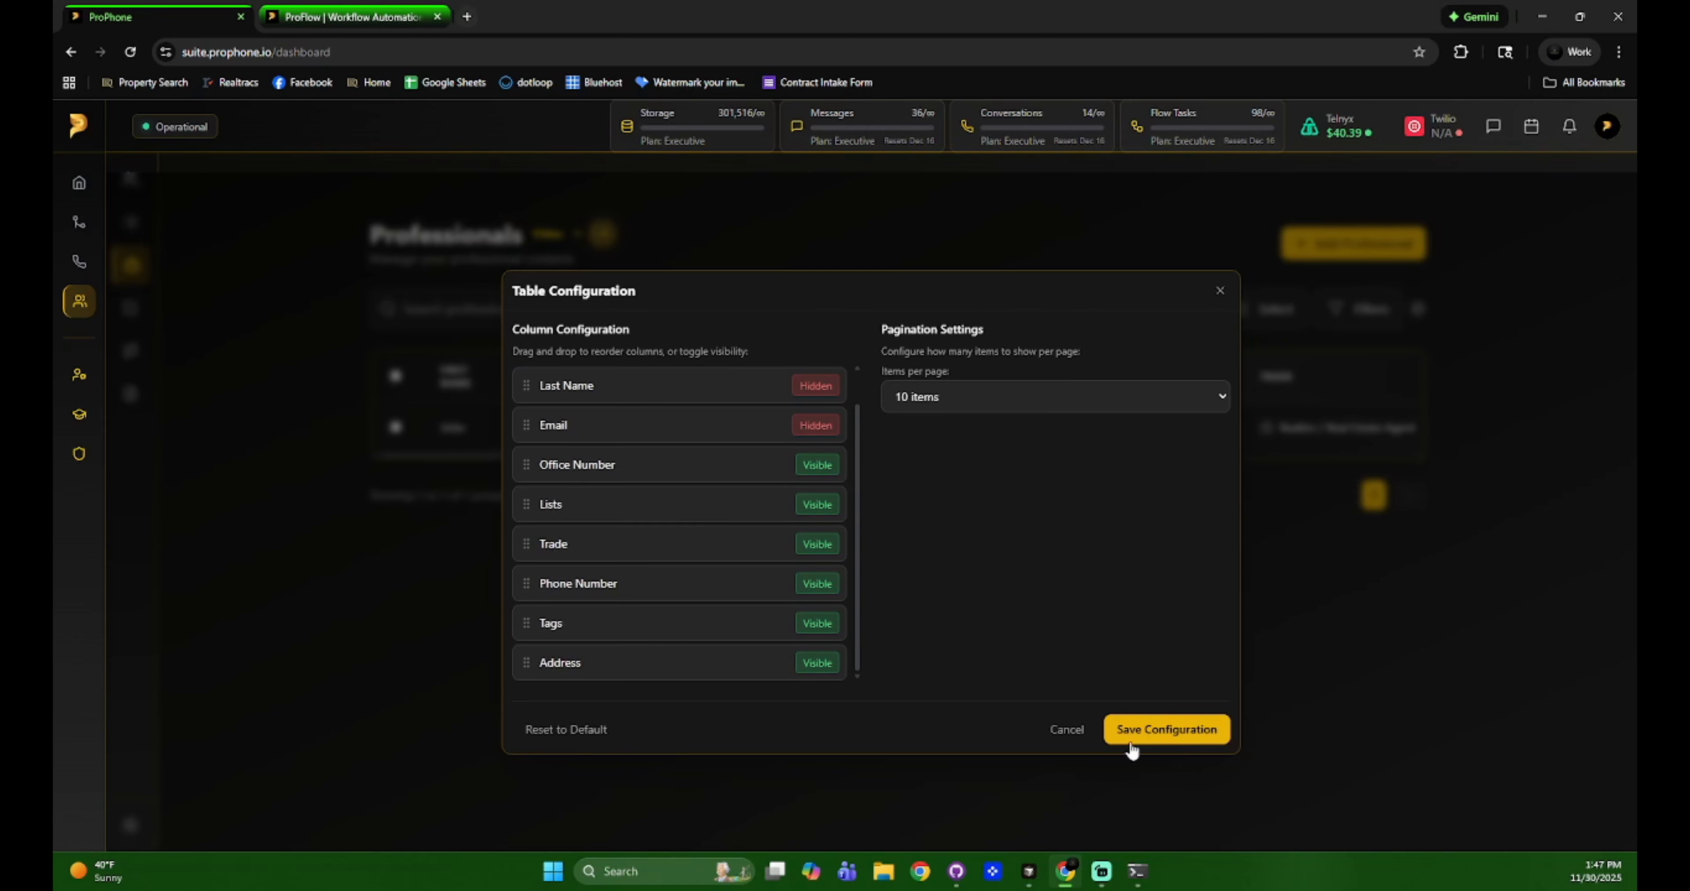
left_click(1179, 735)
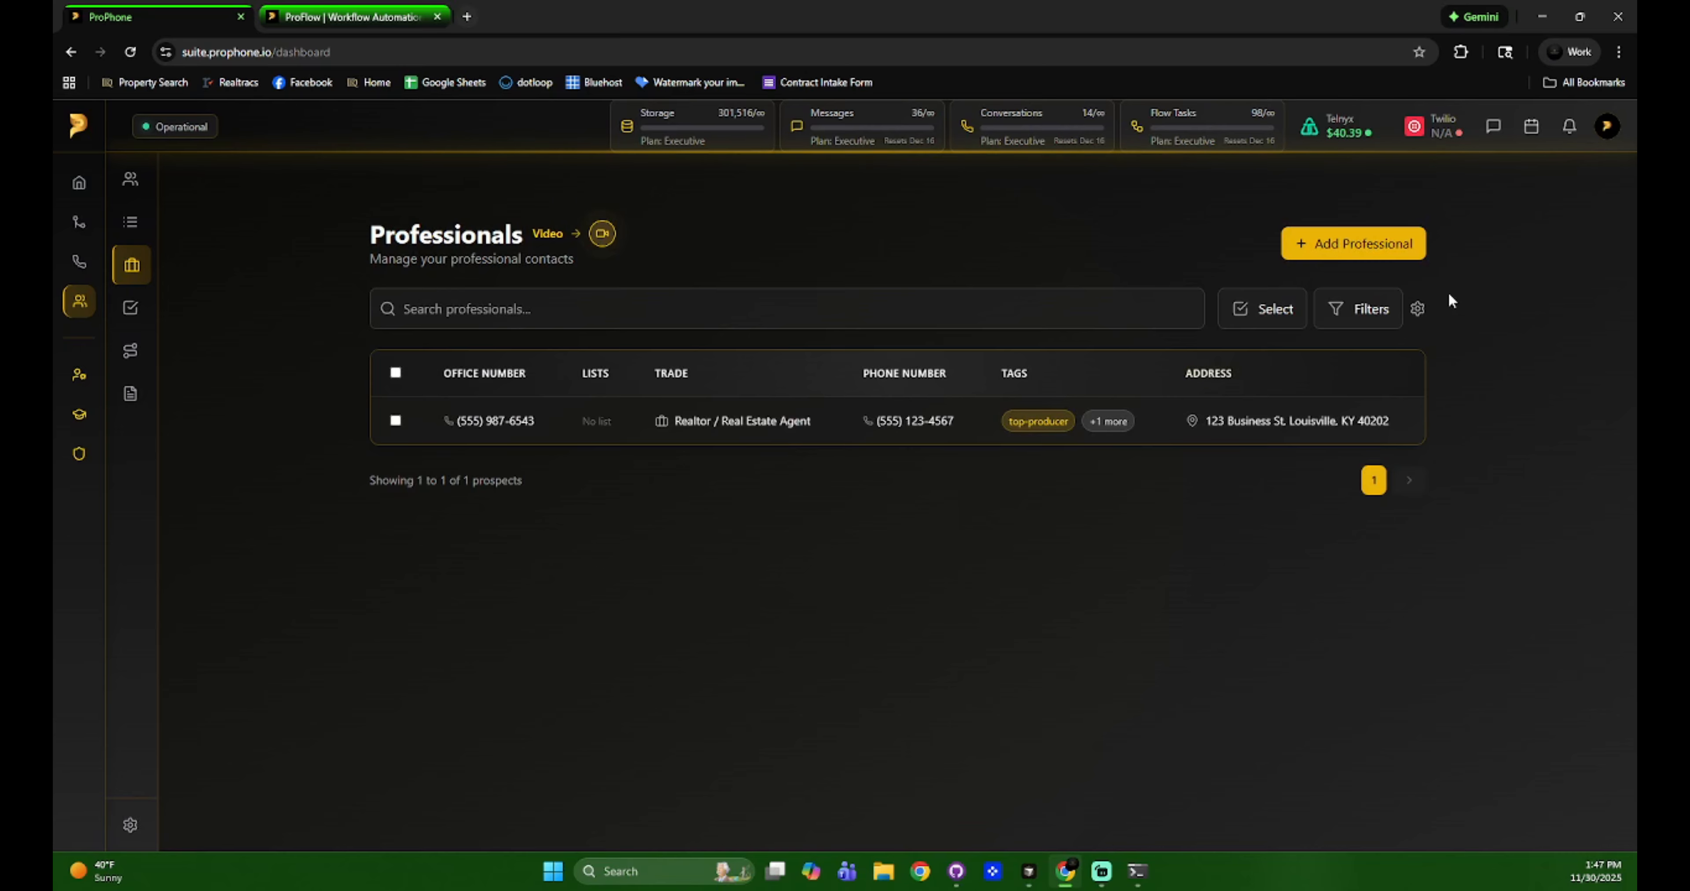
left_click(1416, 310)
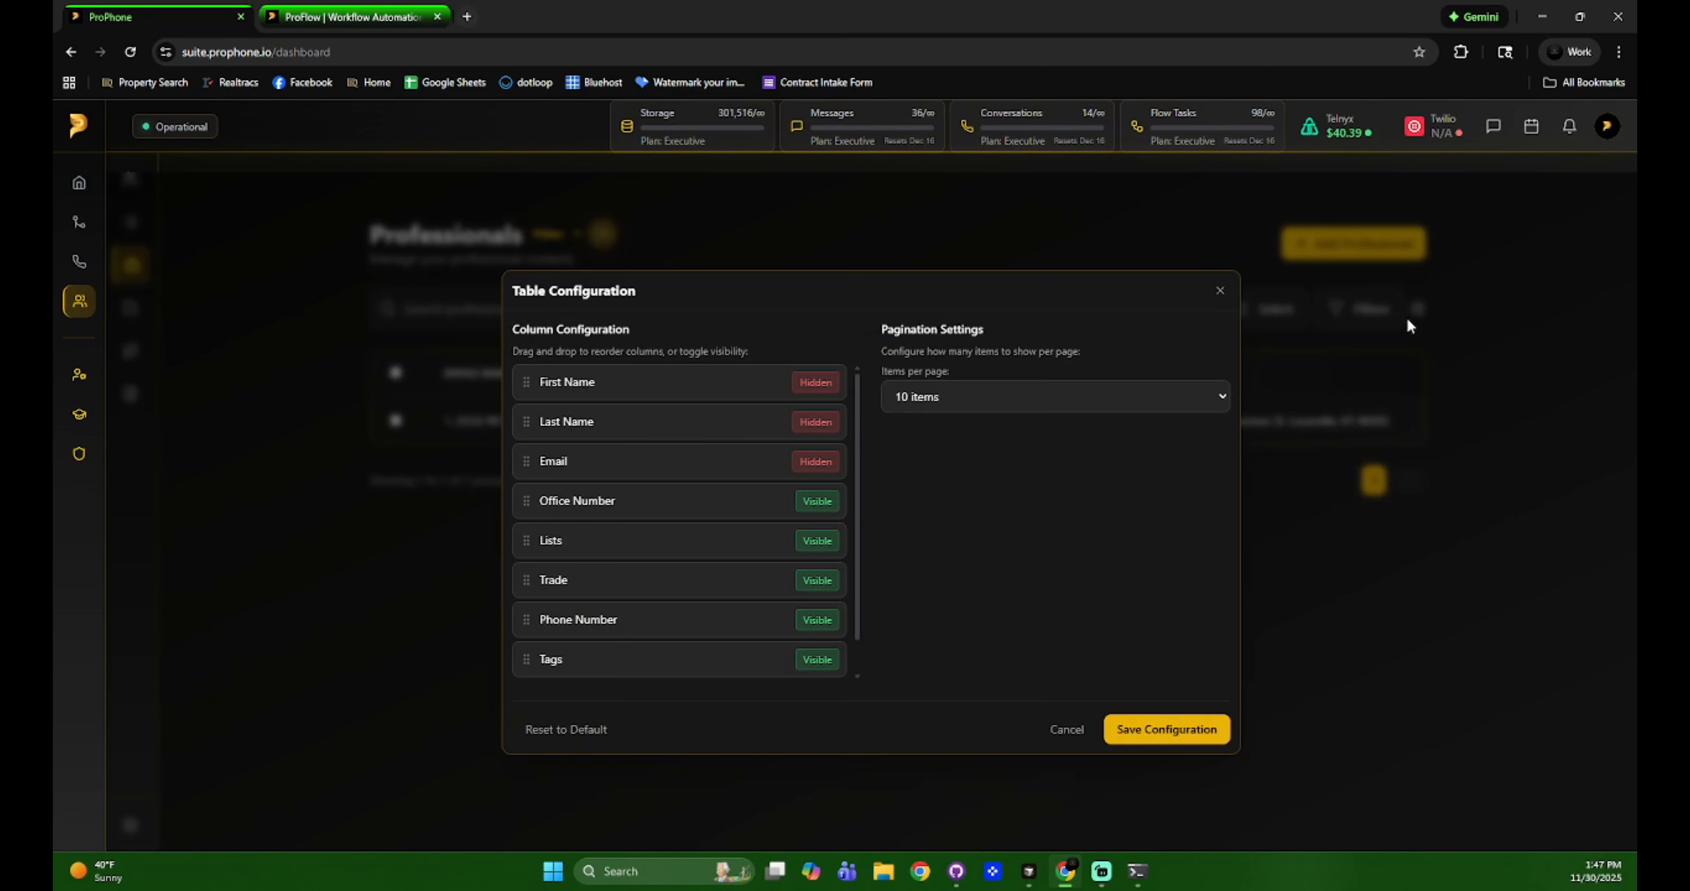
left_click(577, 731)
left_click(1151, 731)
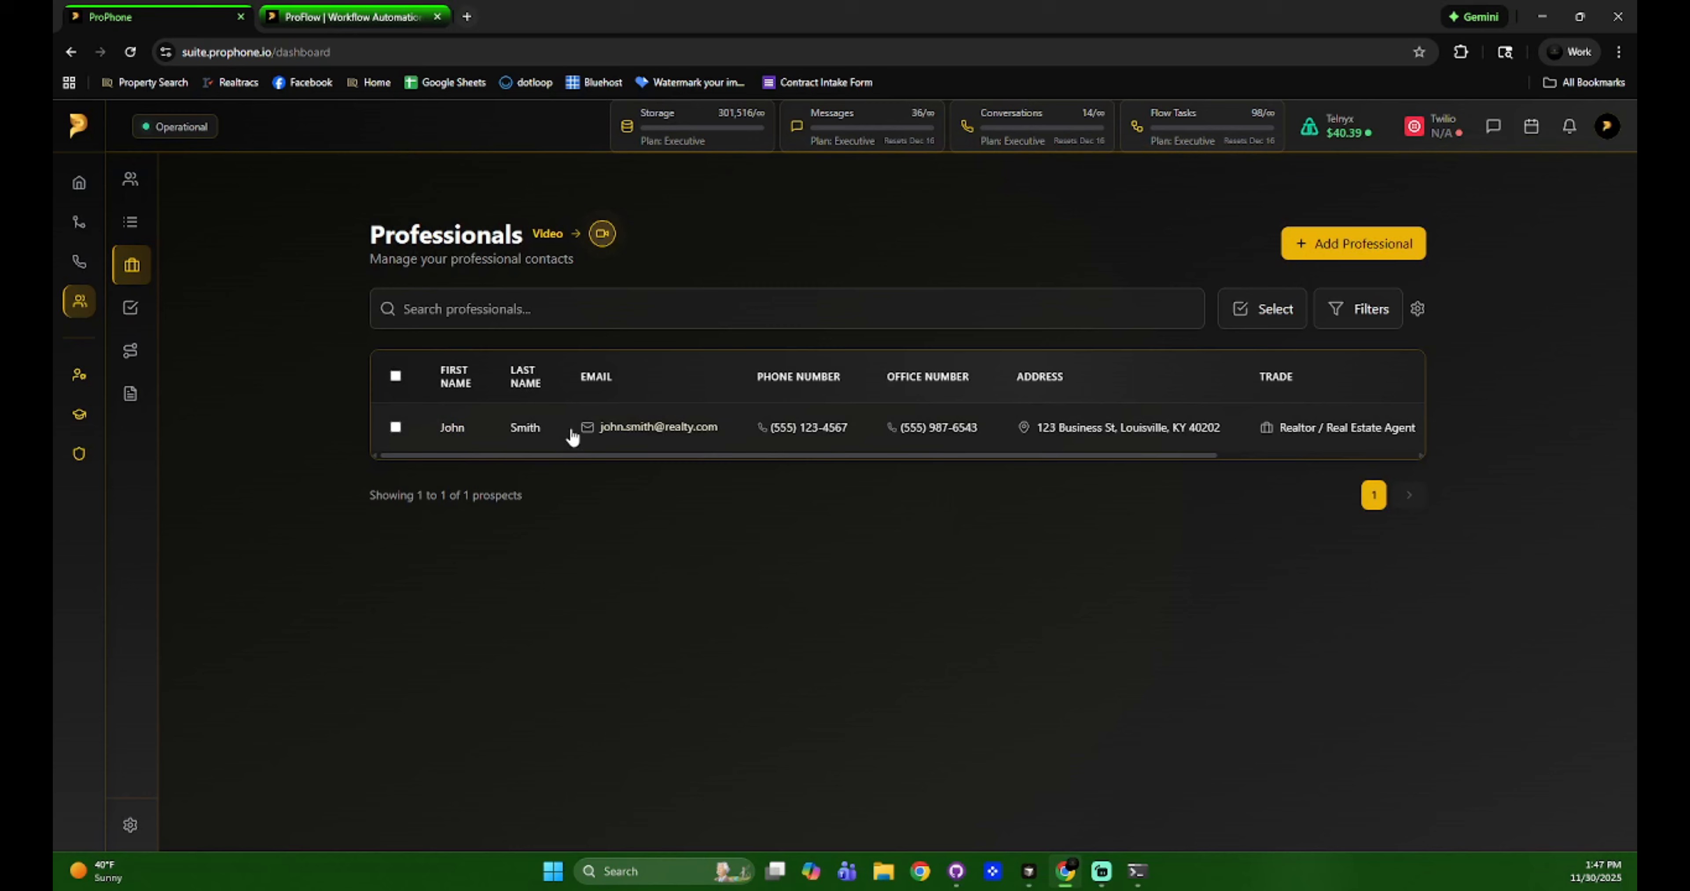
Open the professional's detail card and view their business address on Zillow.
left_click(483, 430)
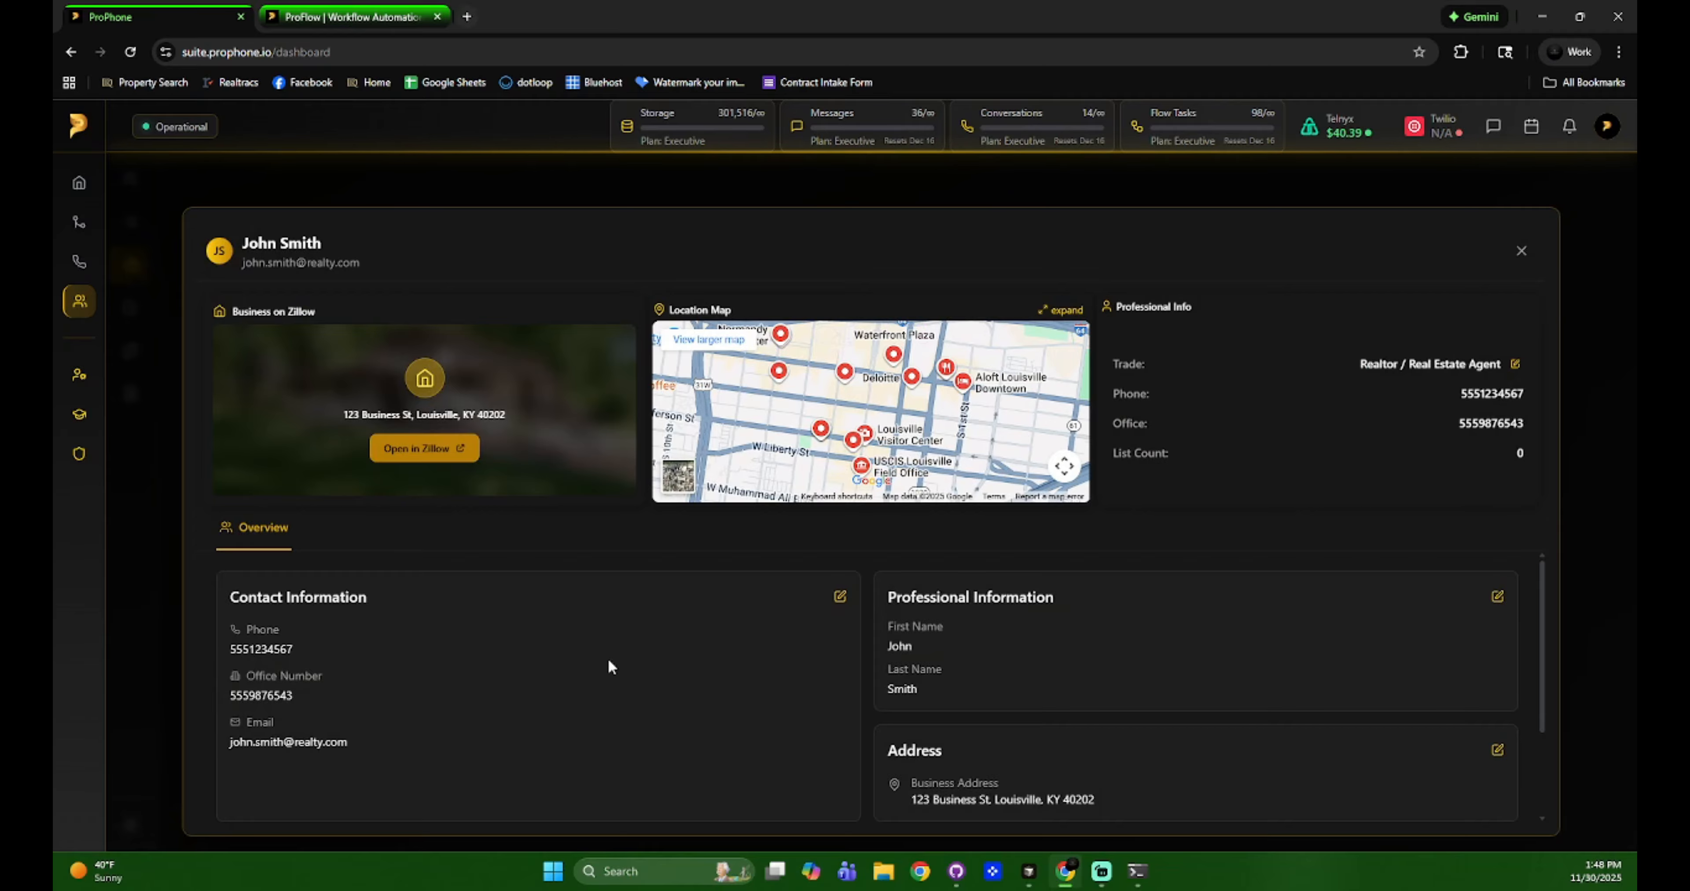
left_click(446, 452)
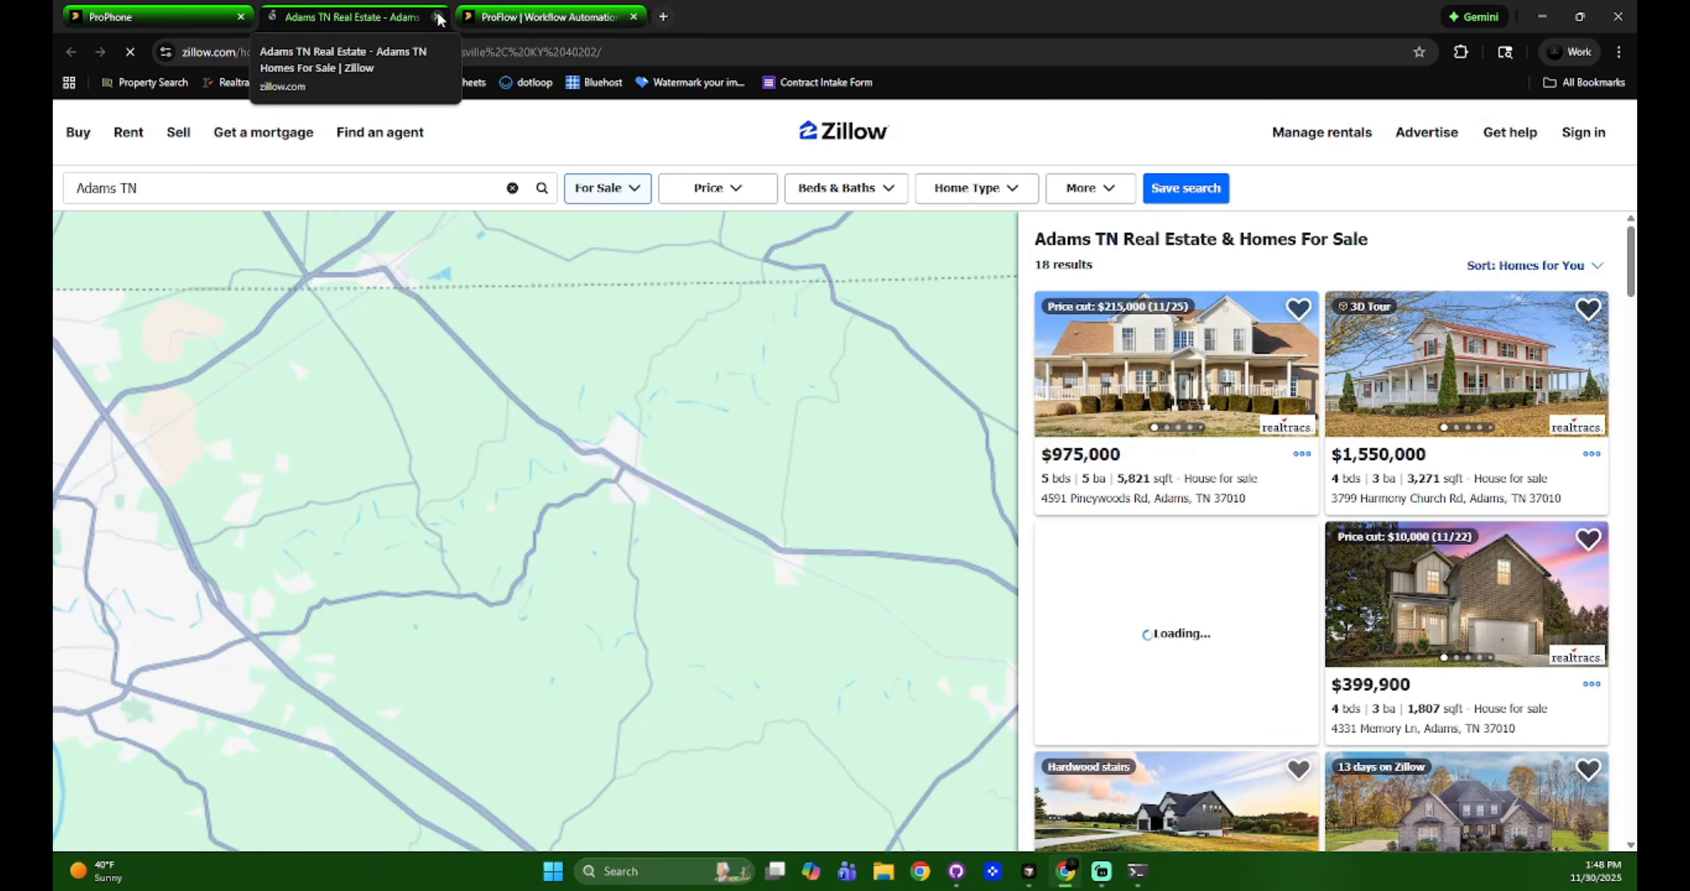
left_click(437, 17)
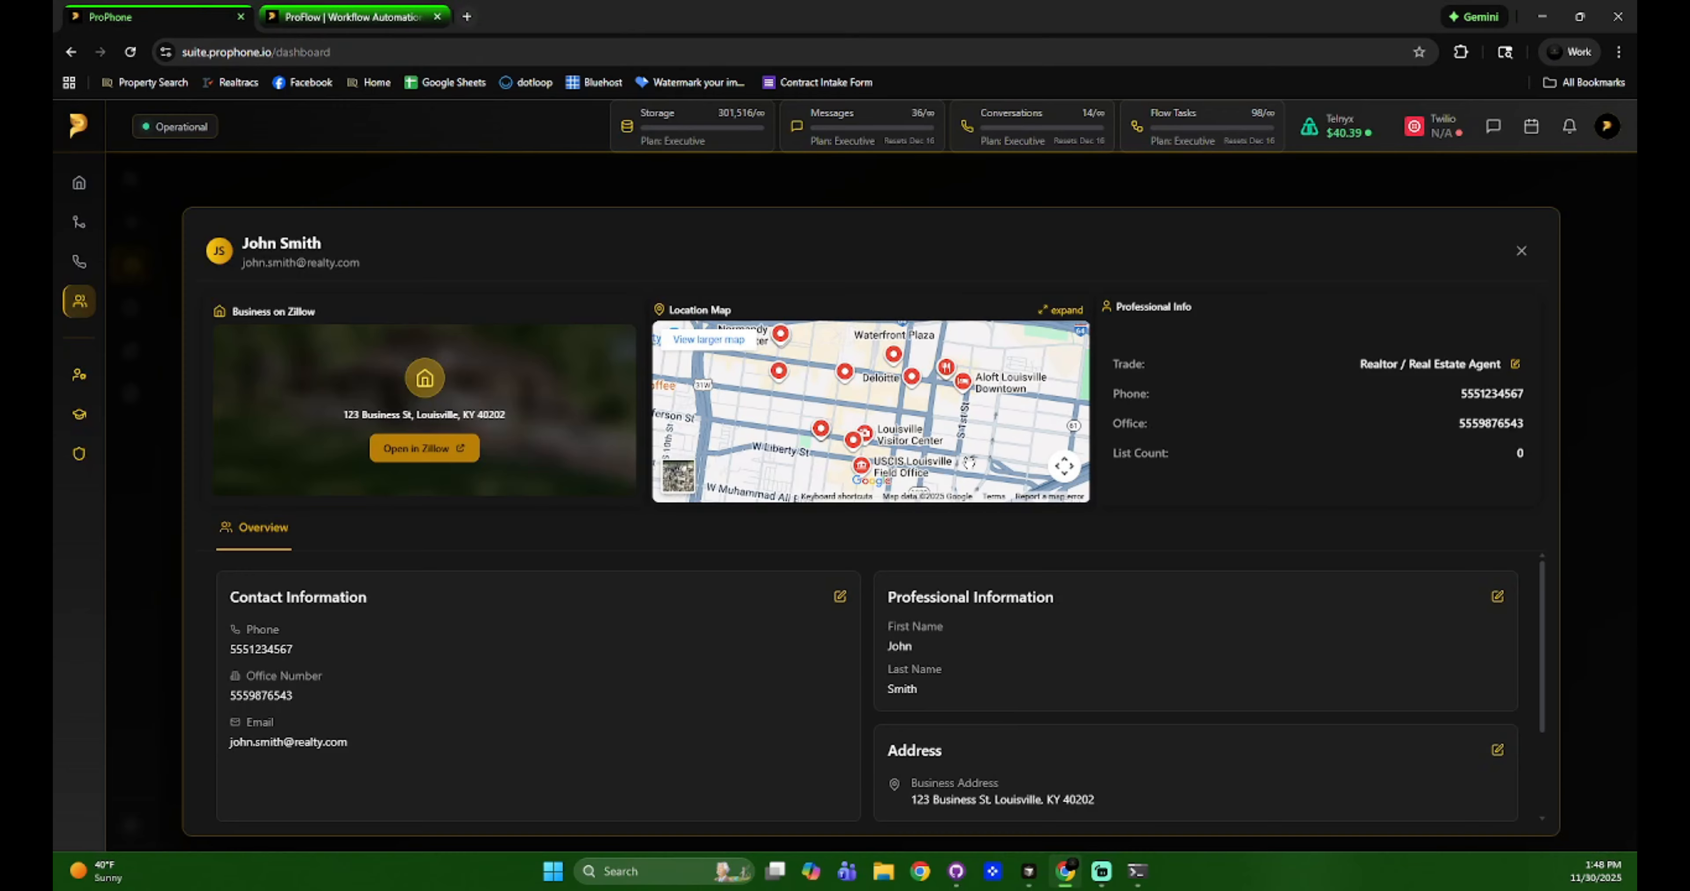
Toggle satellite and road views on the enlarged and small location maps.
left_click(1058, 311)
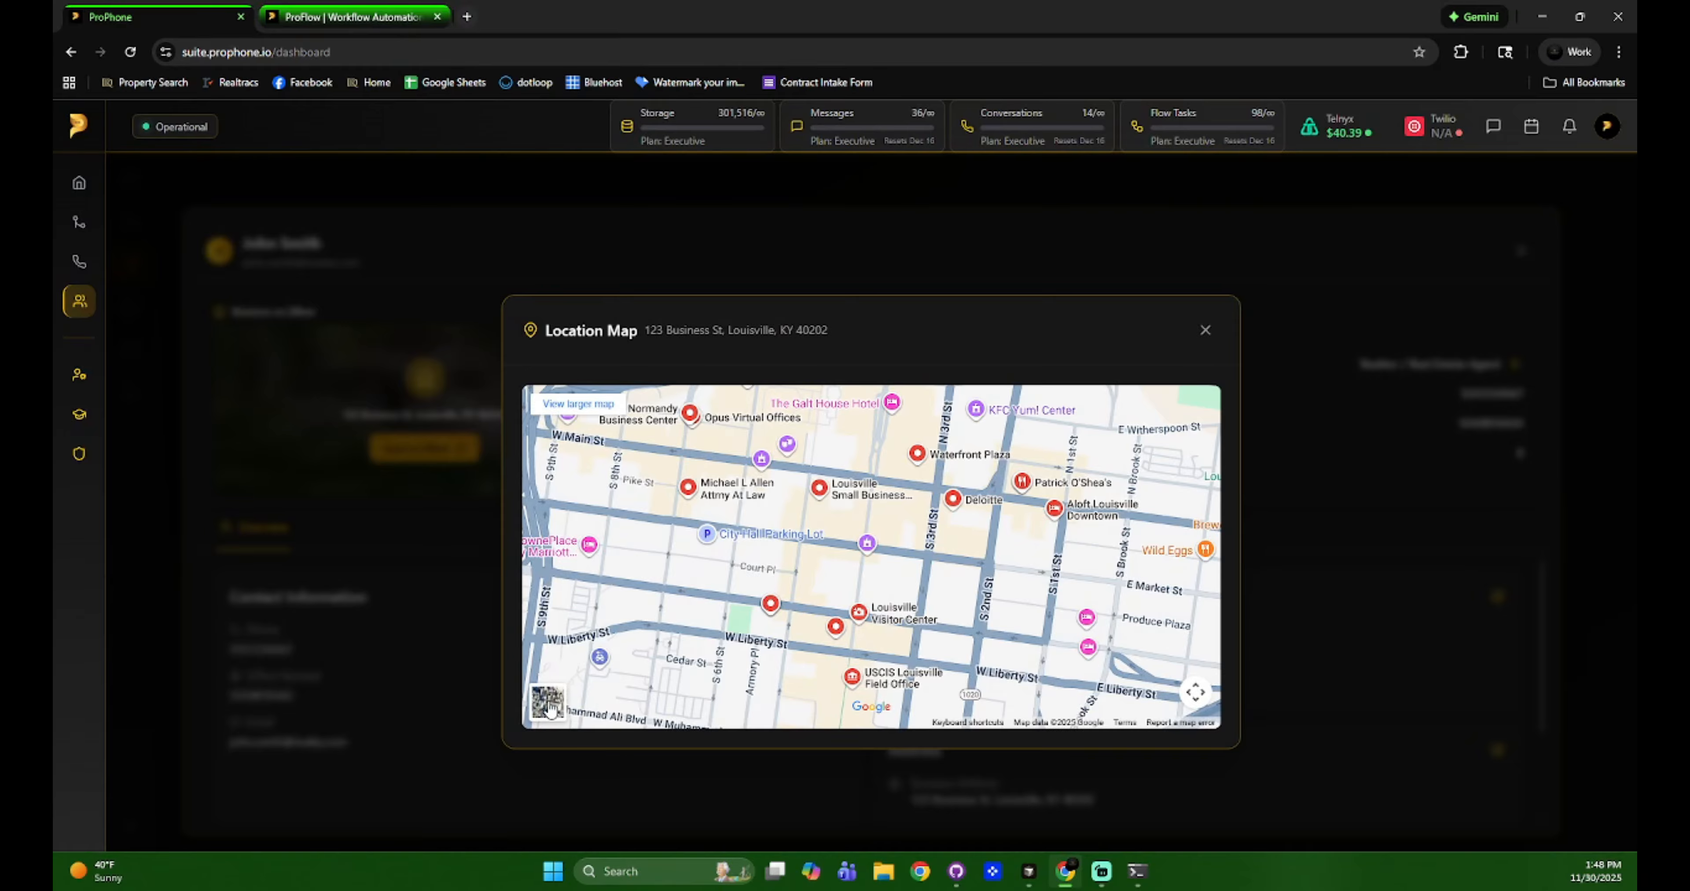
left_click(549, 707)
left_click(548, 706)
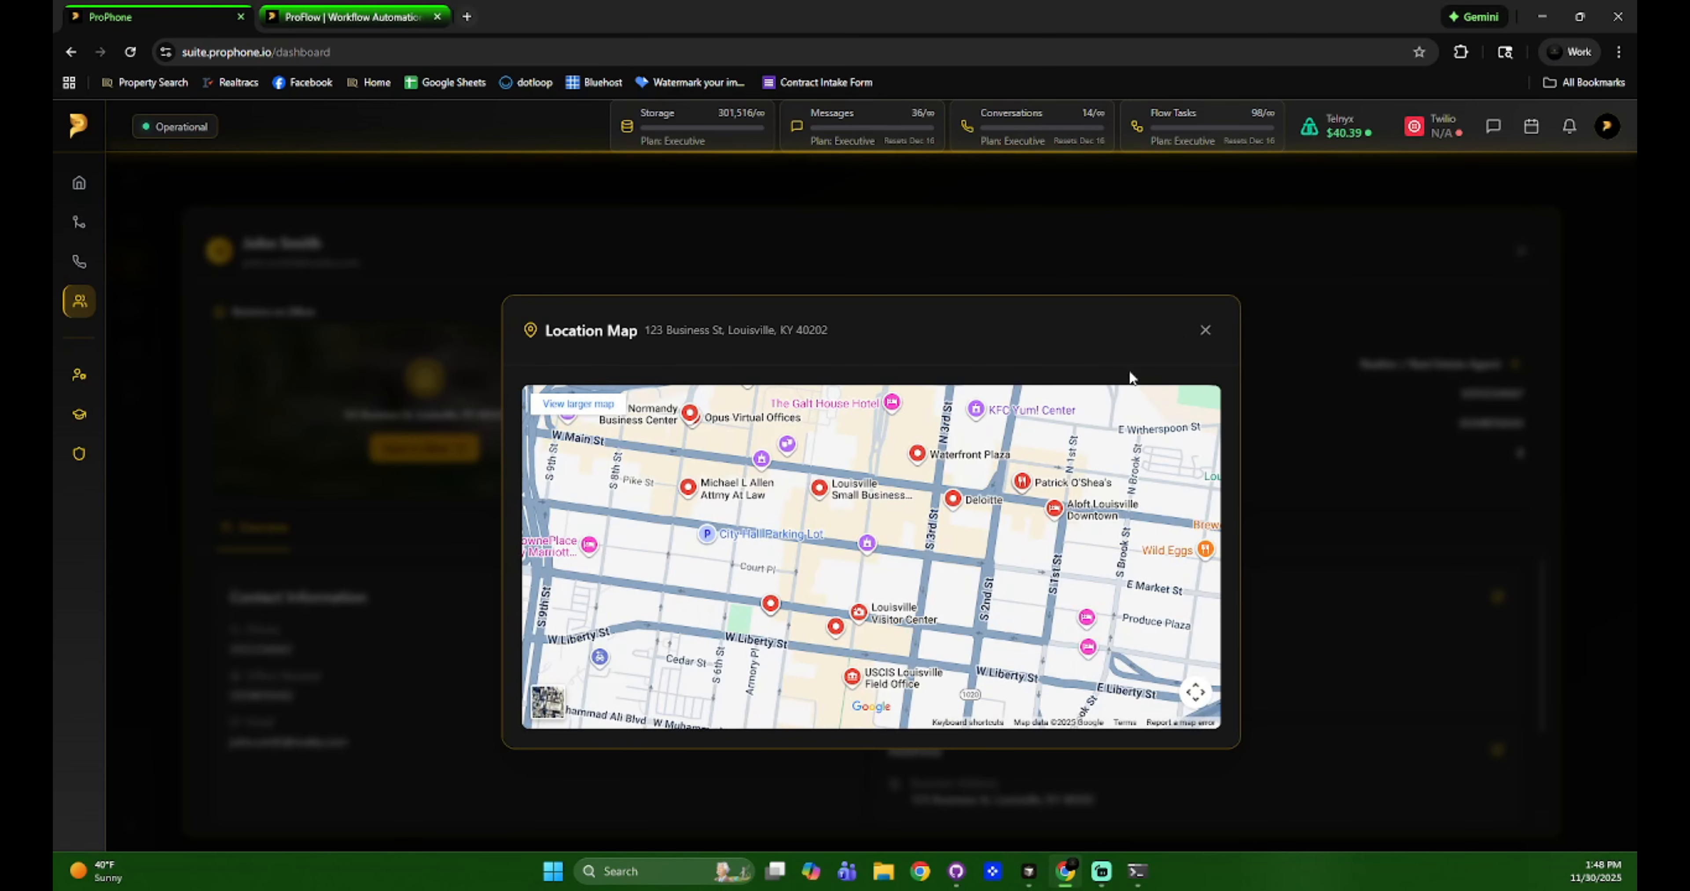
left_click(1205, 329)
left_click(669, 489)
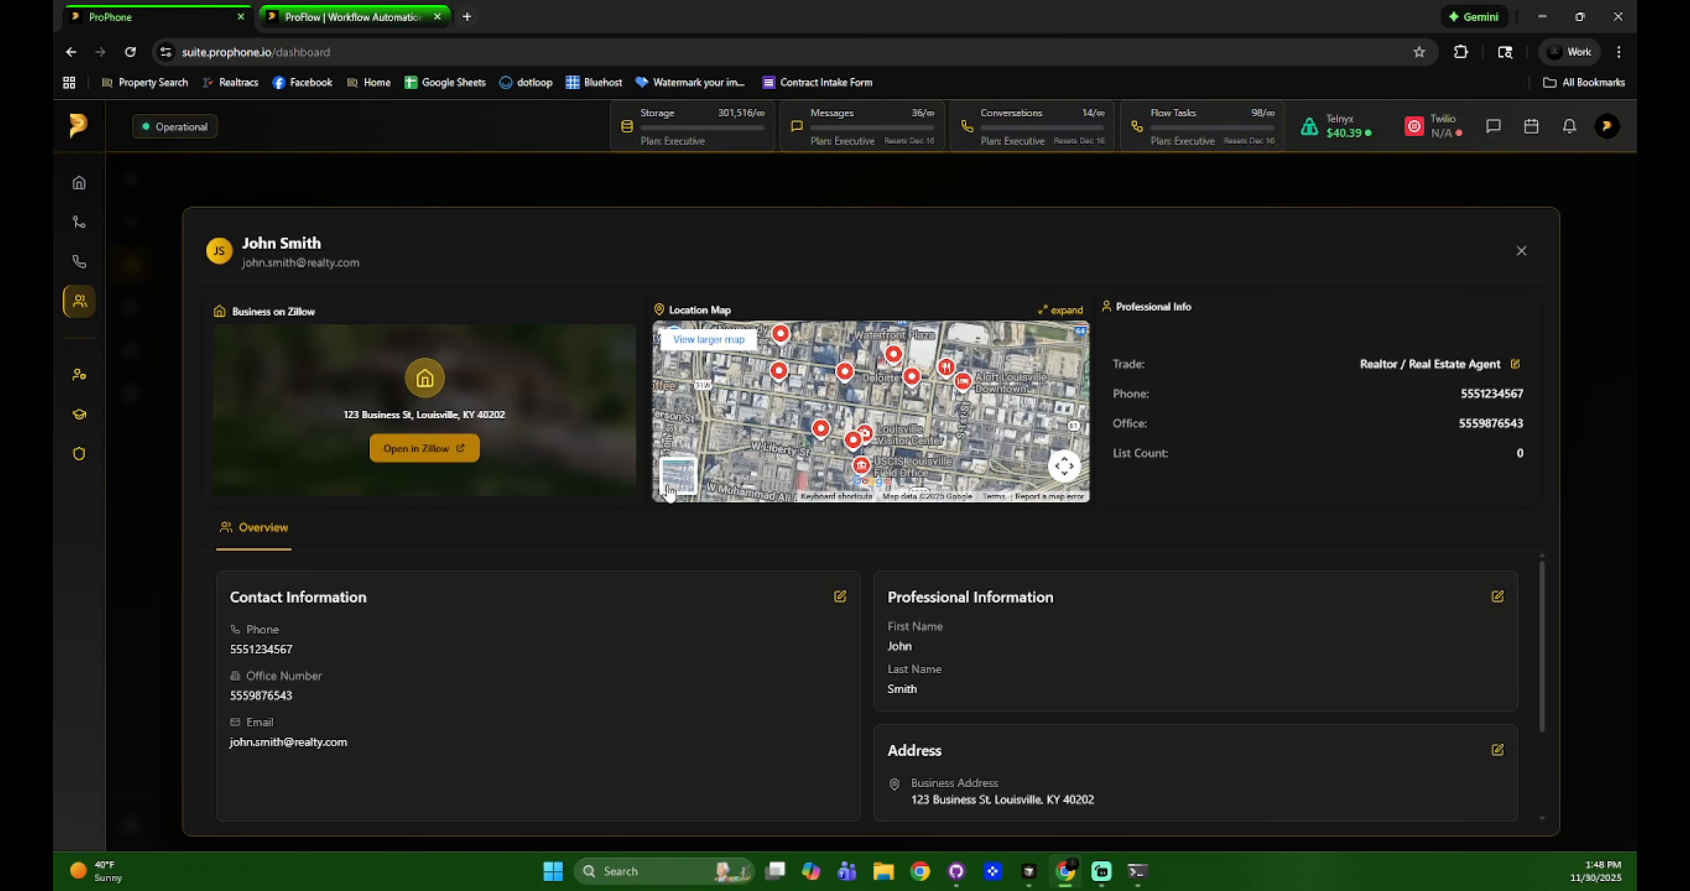
left_click(669, 490)
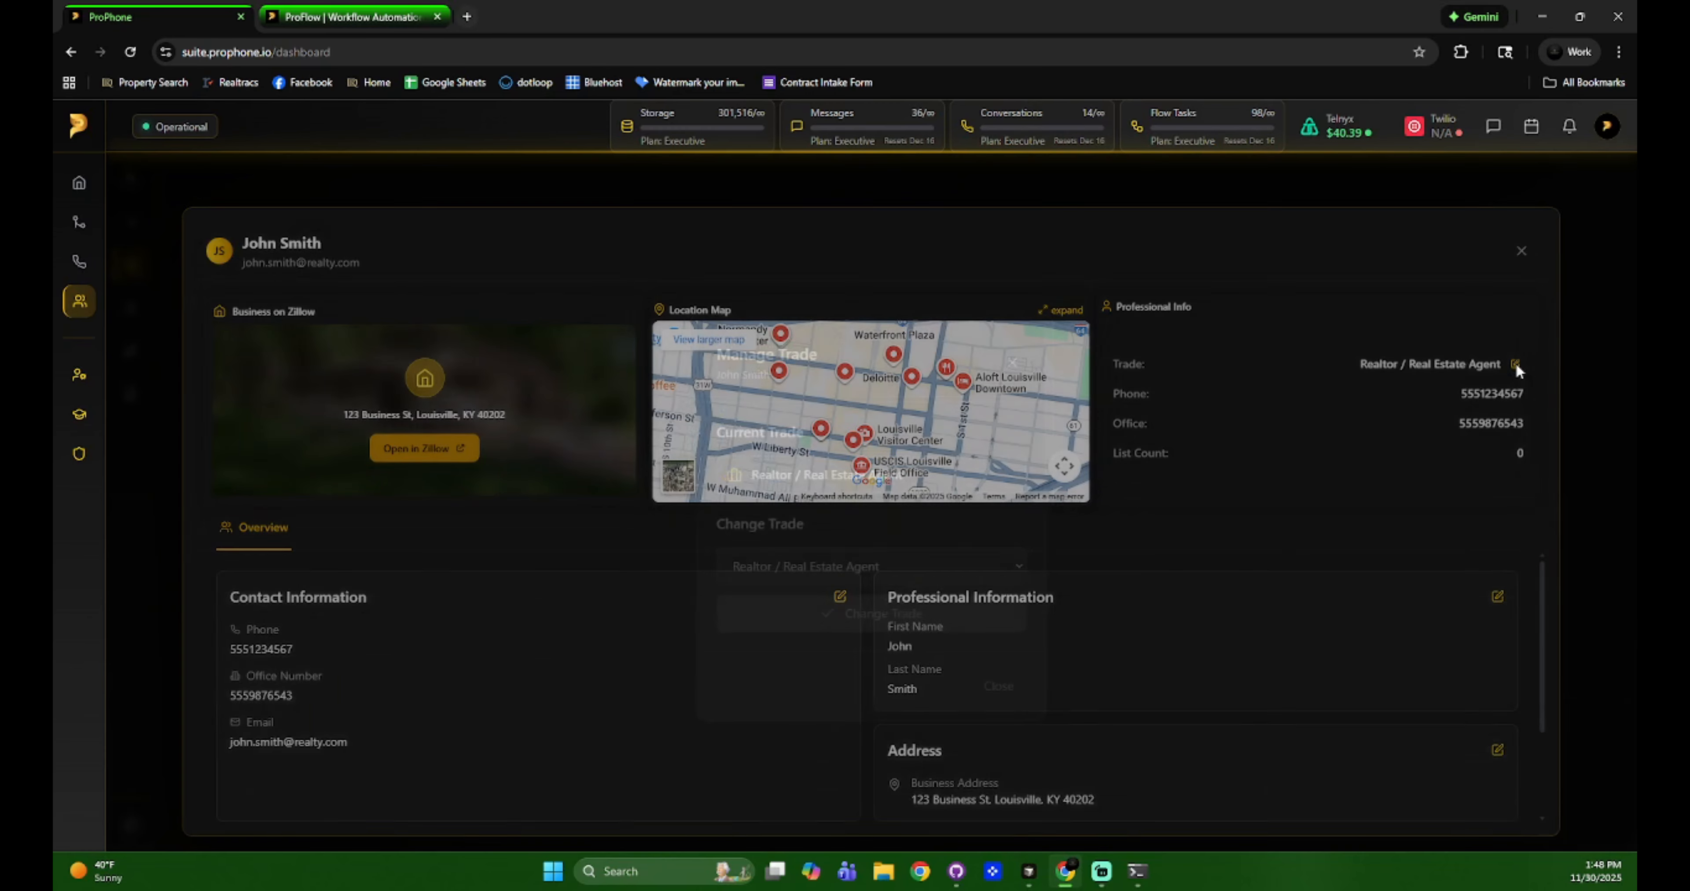
Review the trade editor, keeping Realtor / Real Estate Agent, and scroll through the profile Overview.
left_click(1514, 363)
left_click(1514, 363)
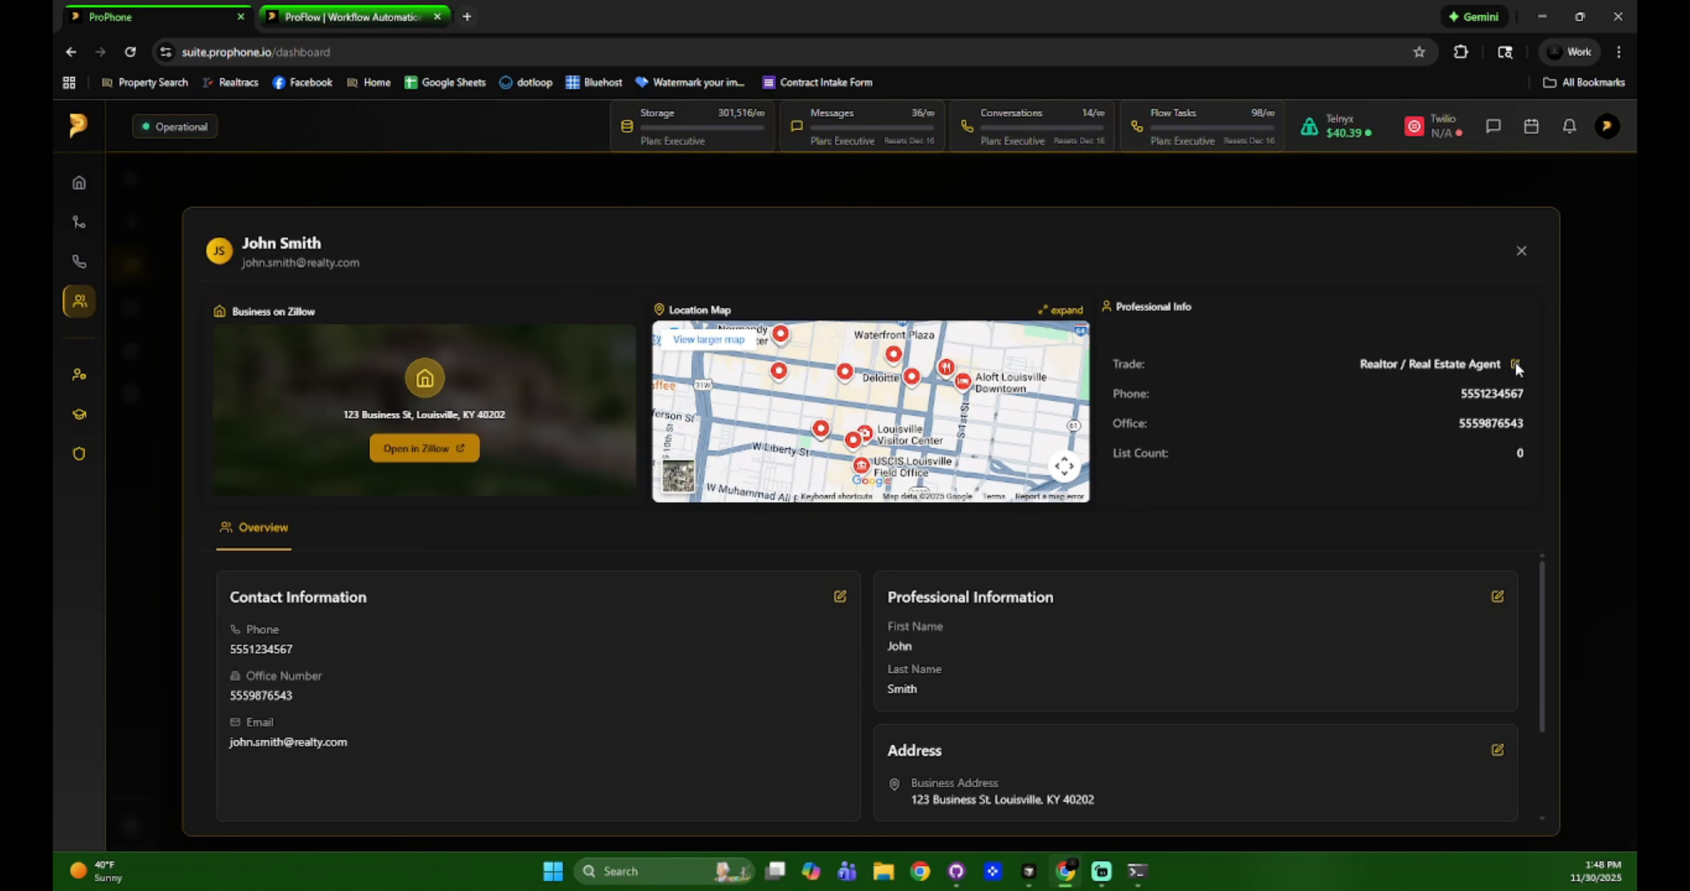
left_click(1513, 364)
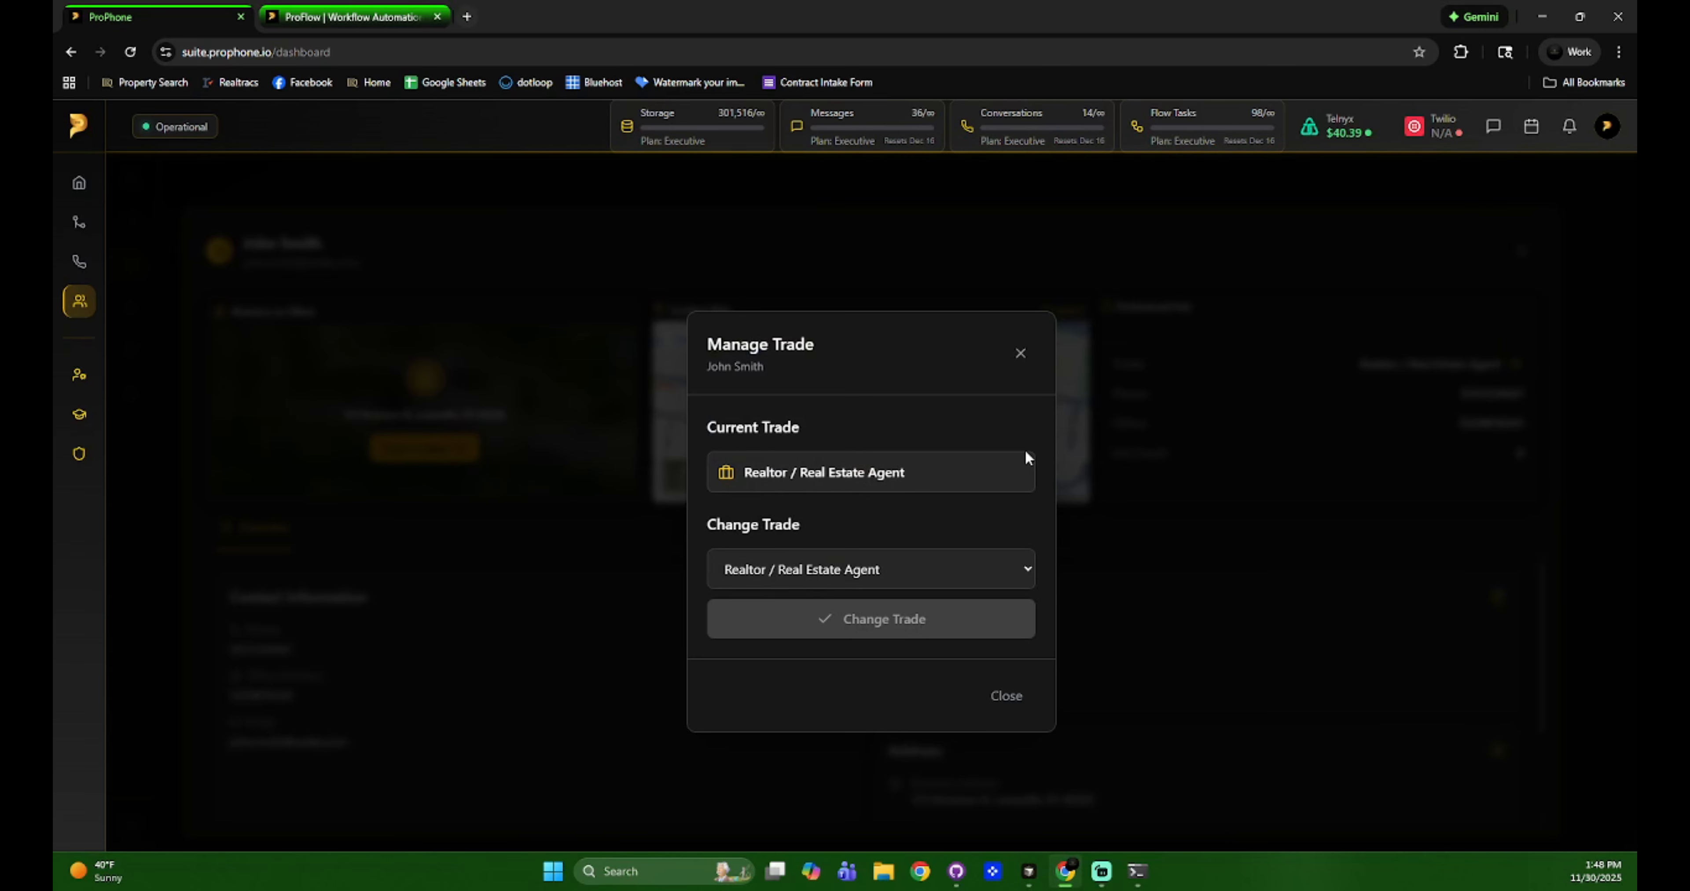
left_click(923, 573)
scroll(879, 453, "down", 12)
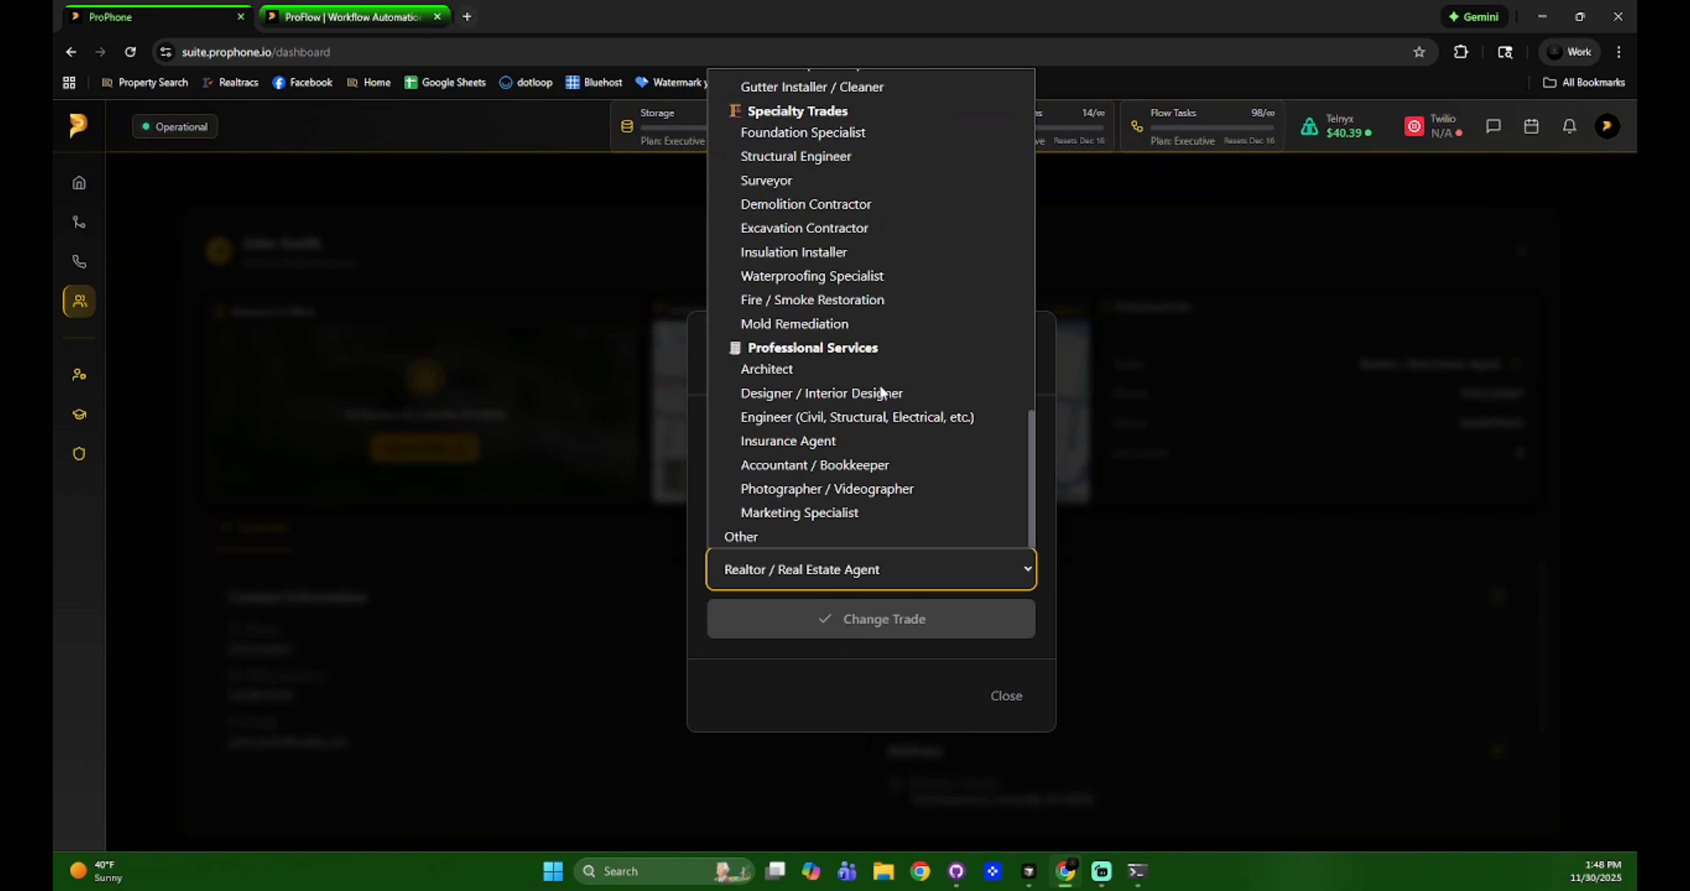
scroll(880, 420, "up", 5)
left_click(917, 683)
left_click(980, 694)
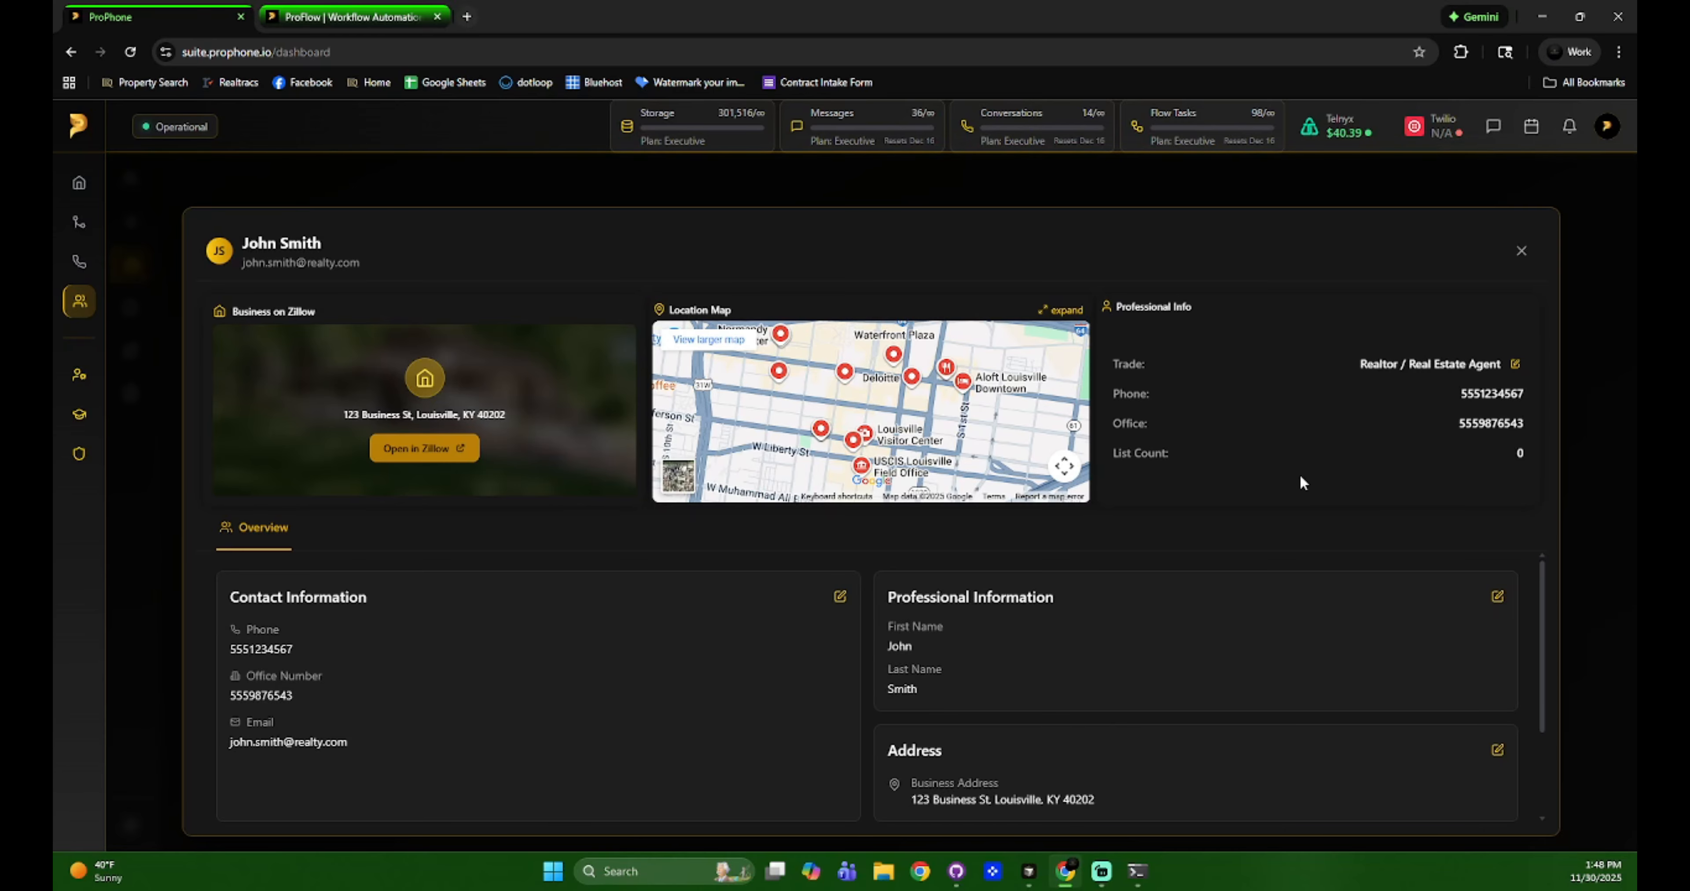
scroll(1301, 583, "down", 2)
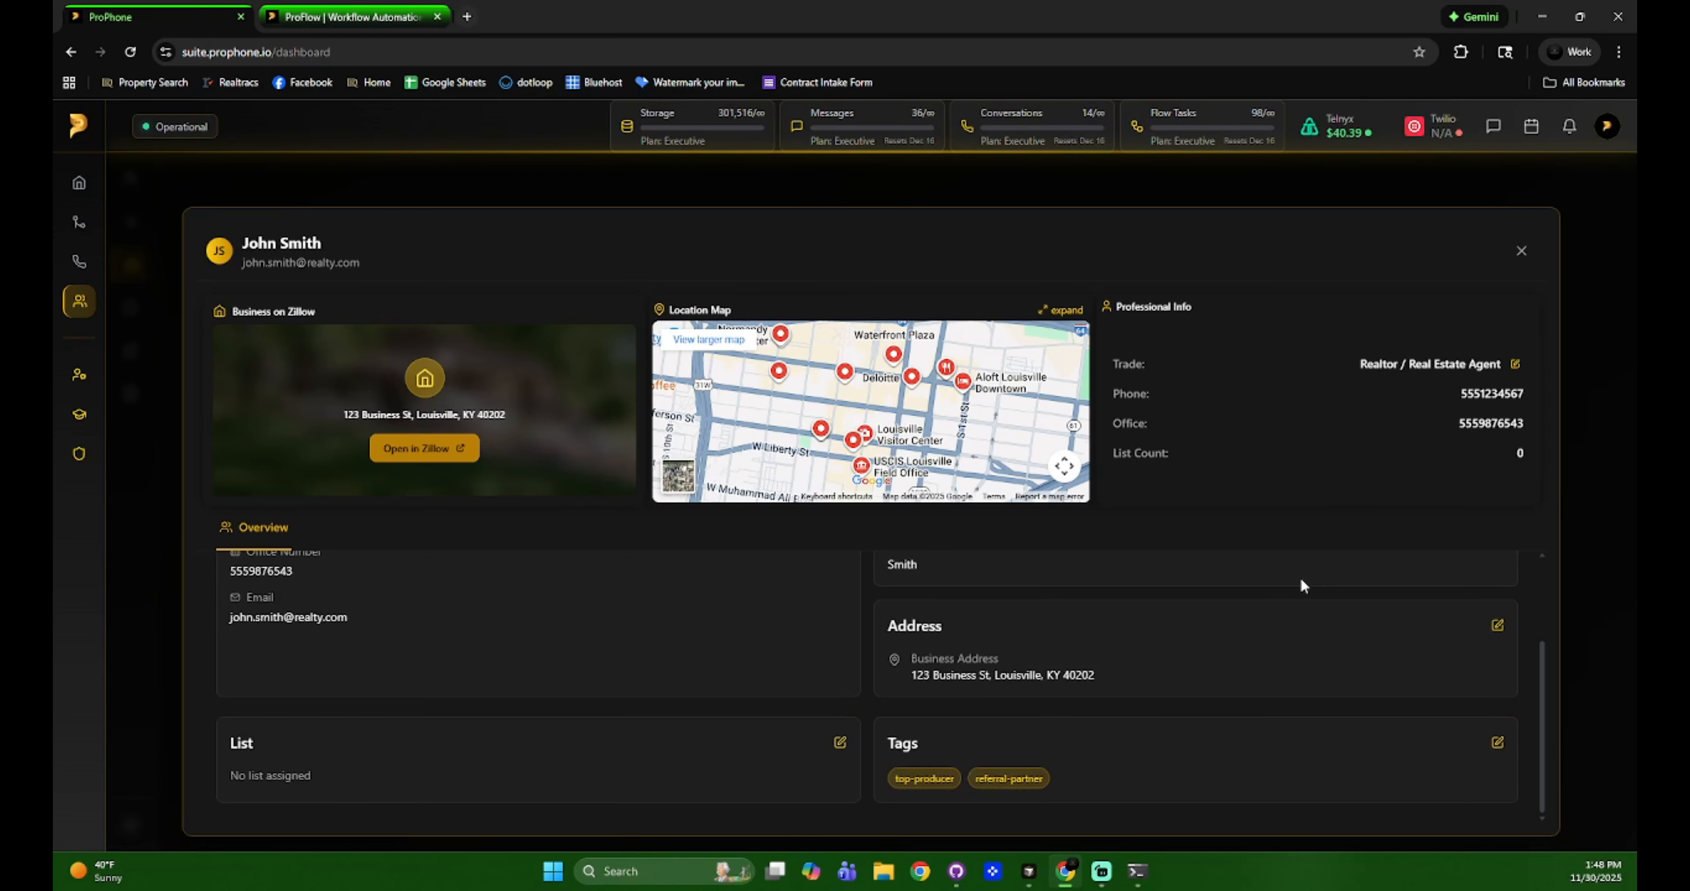
scroll(1301, 582, "up", 2)
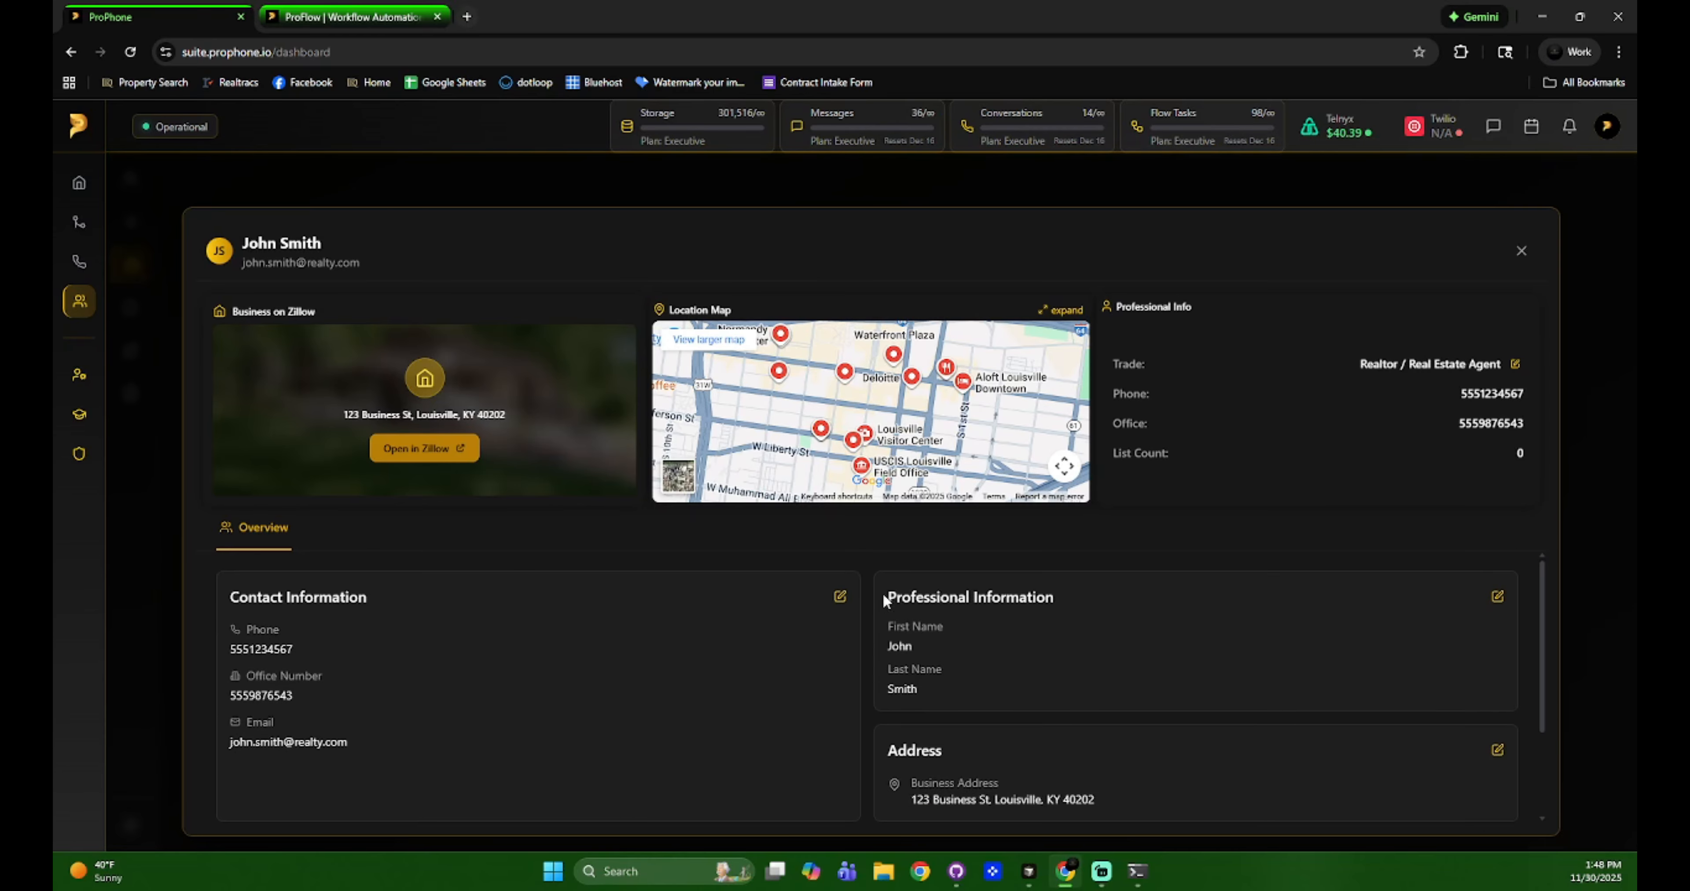
Check the contact details and name editors, closing both unchanged.
left_click(840, 599)
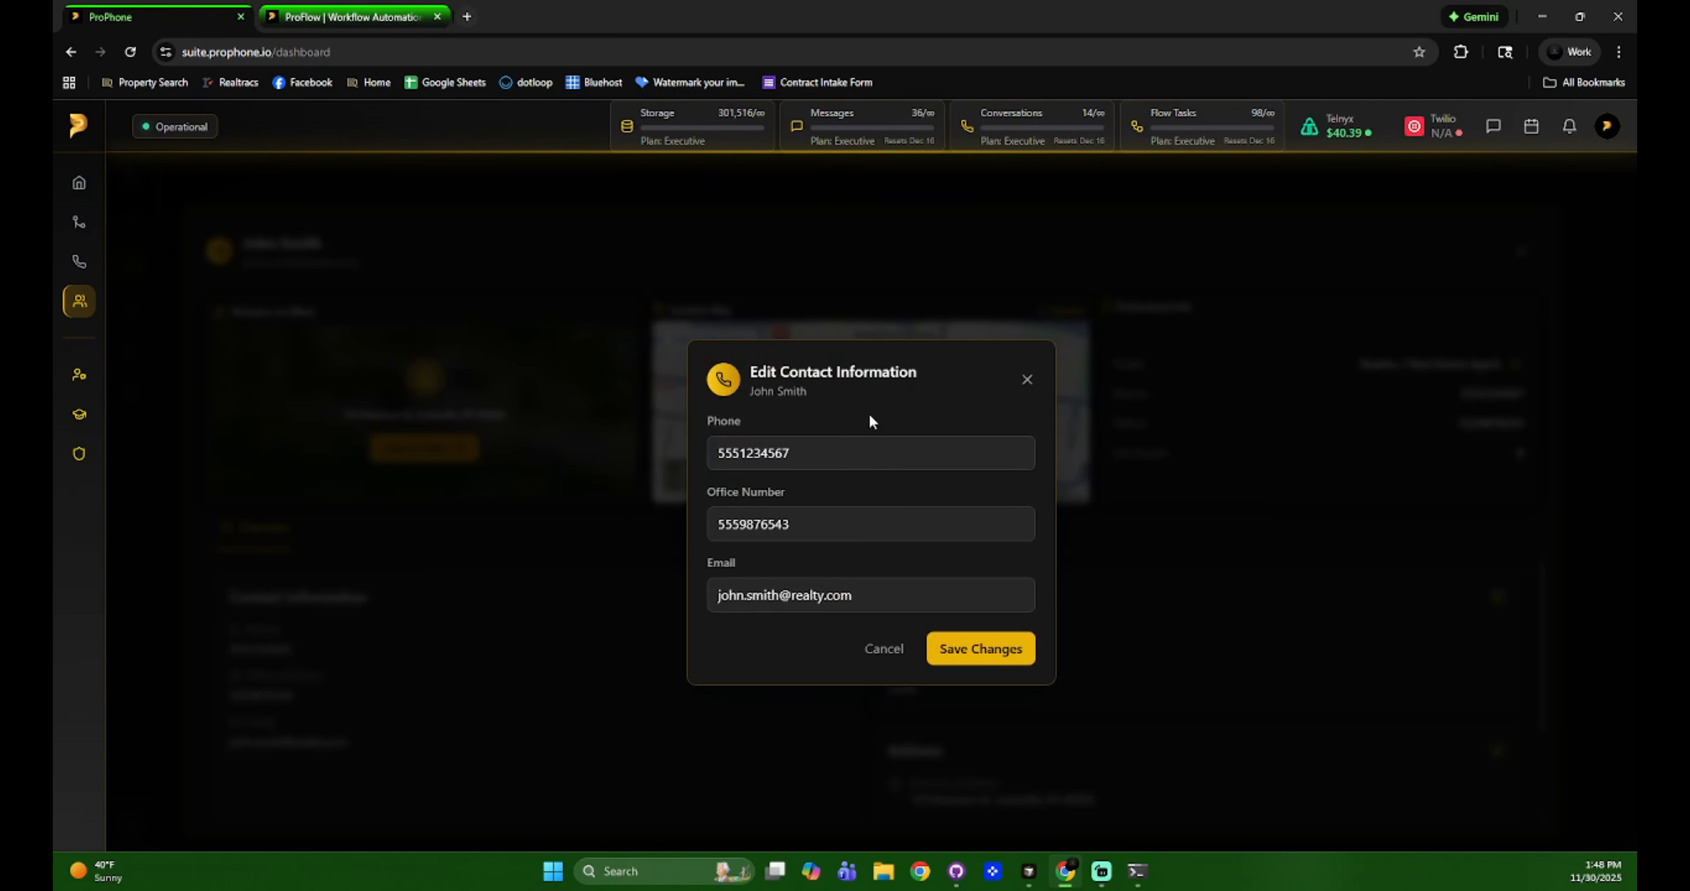
left_click(1027, 382)
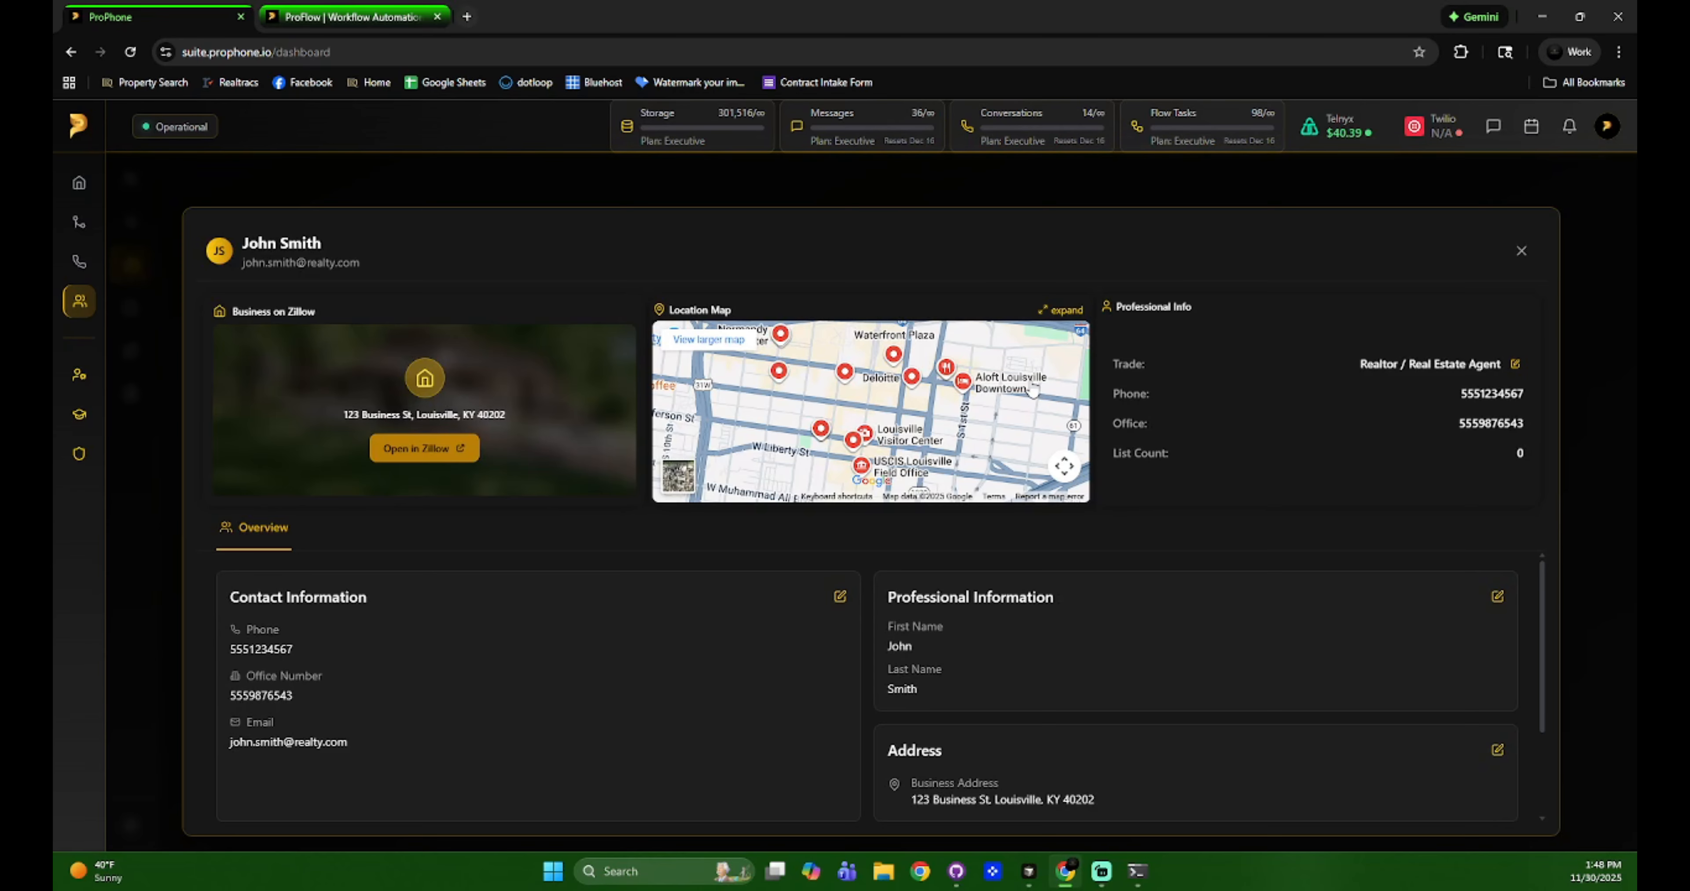
left_click(1498, 598)
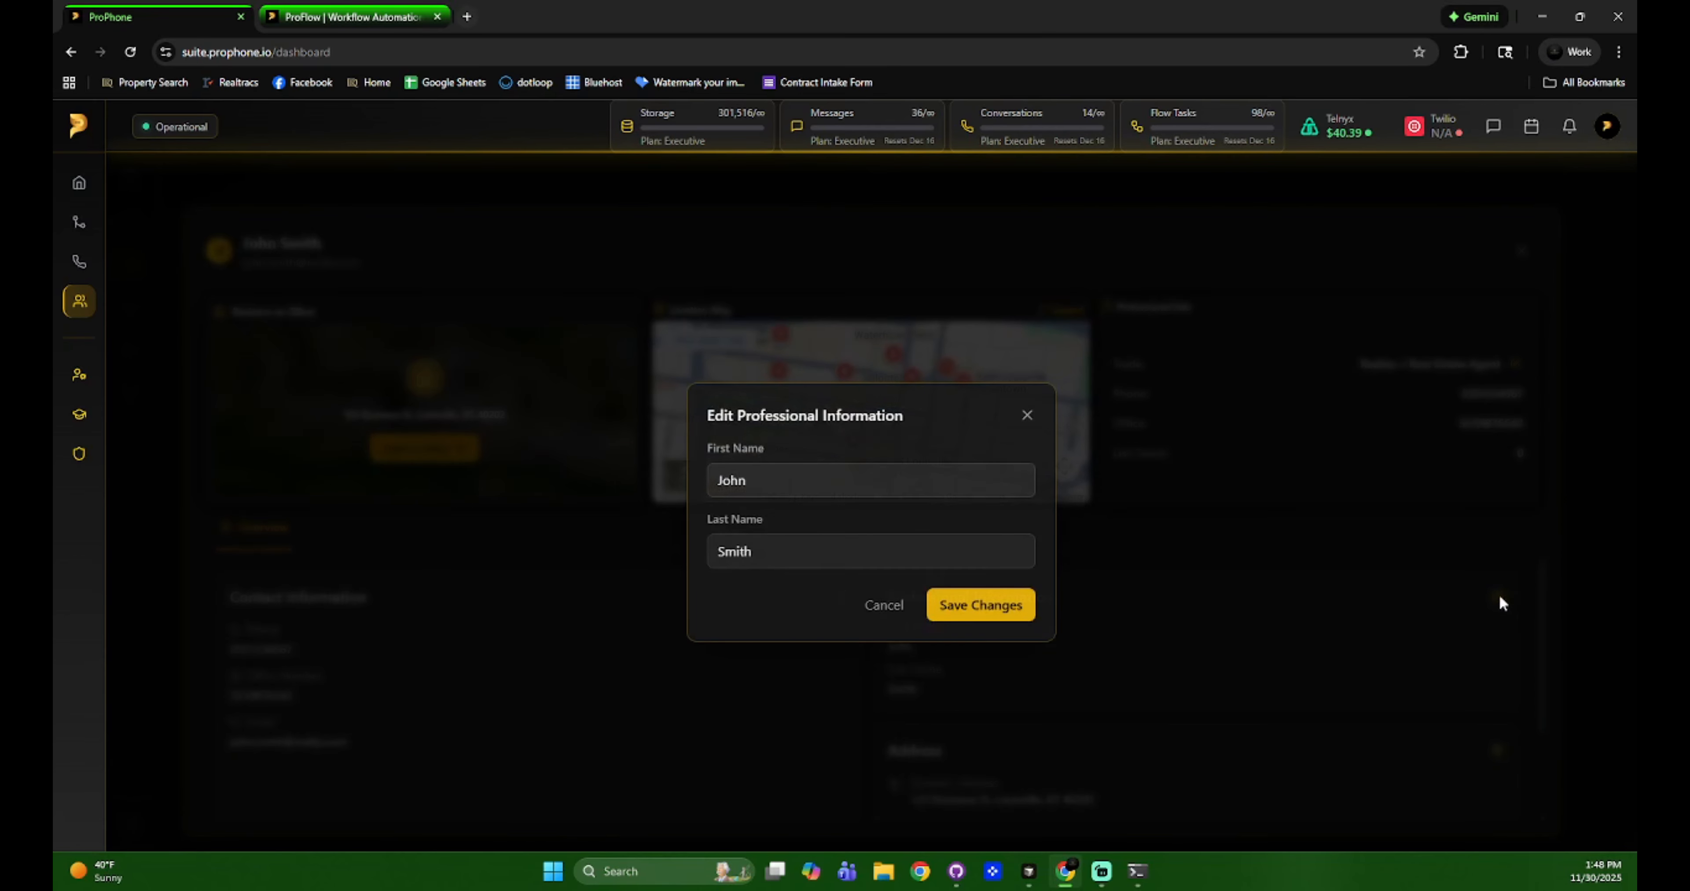
left_click(1027, 415)
scroll(1248, 629, "down", 3)
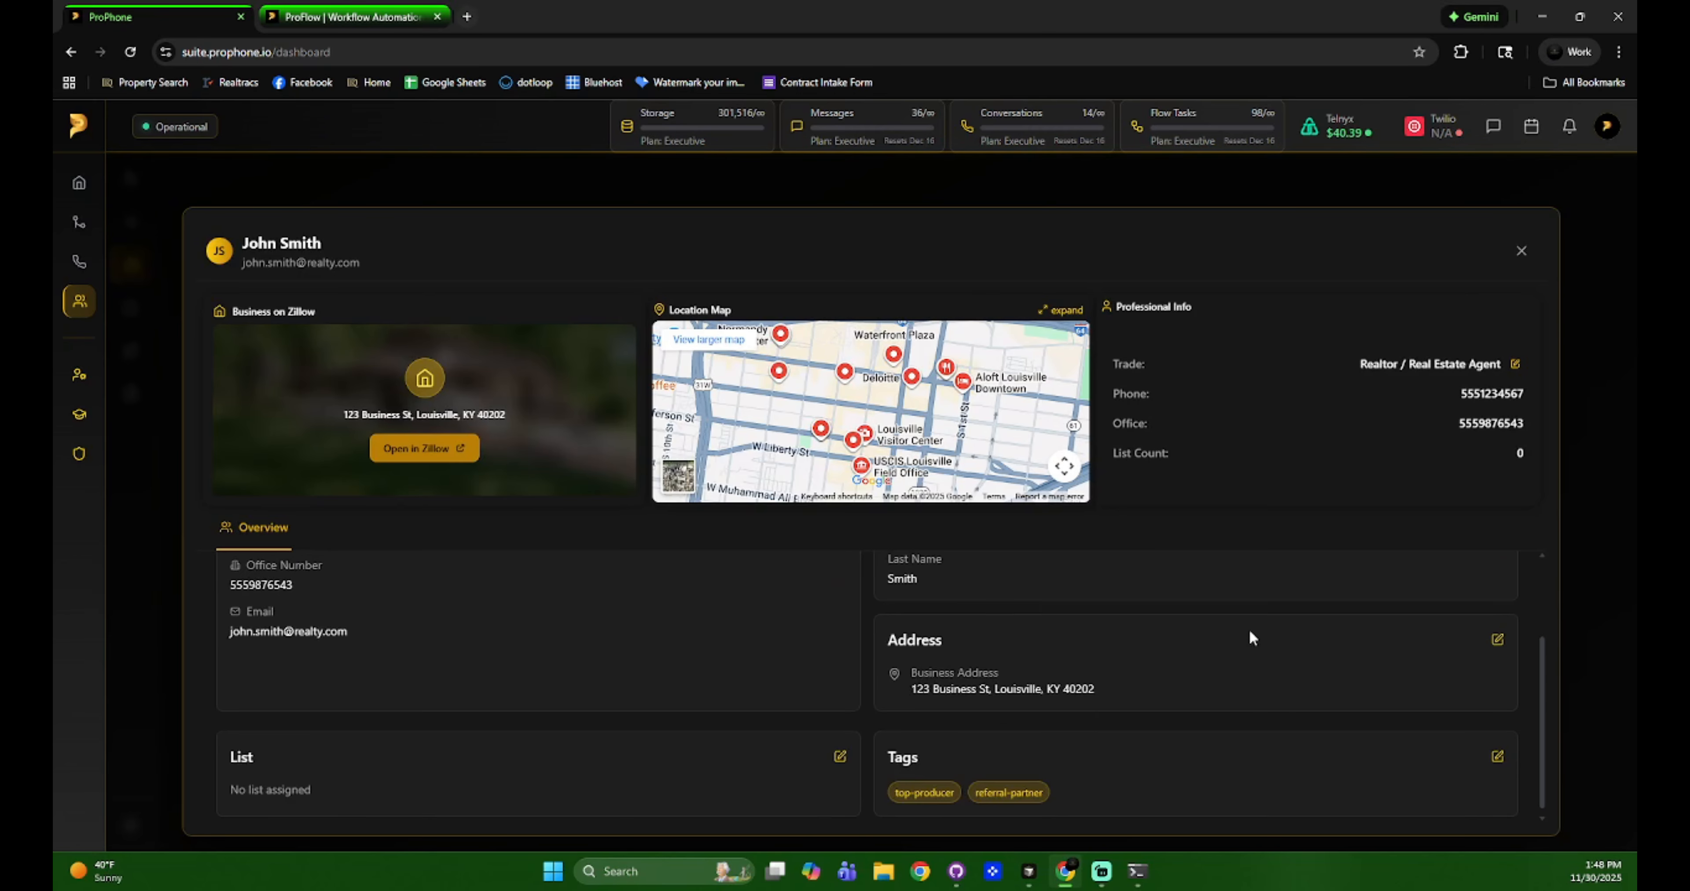
Replace the business address with the first suggestion for '456', save it, and open list assignment.
left_click(1497, 626)
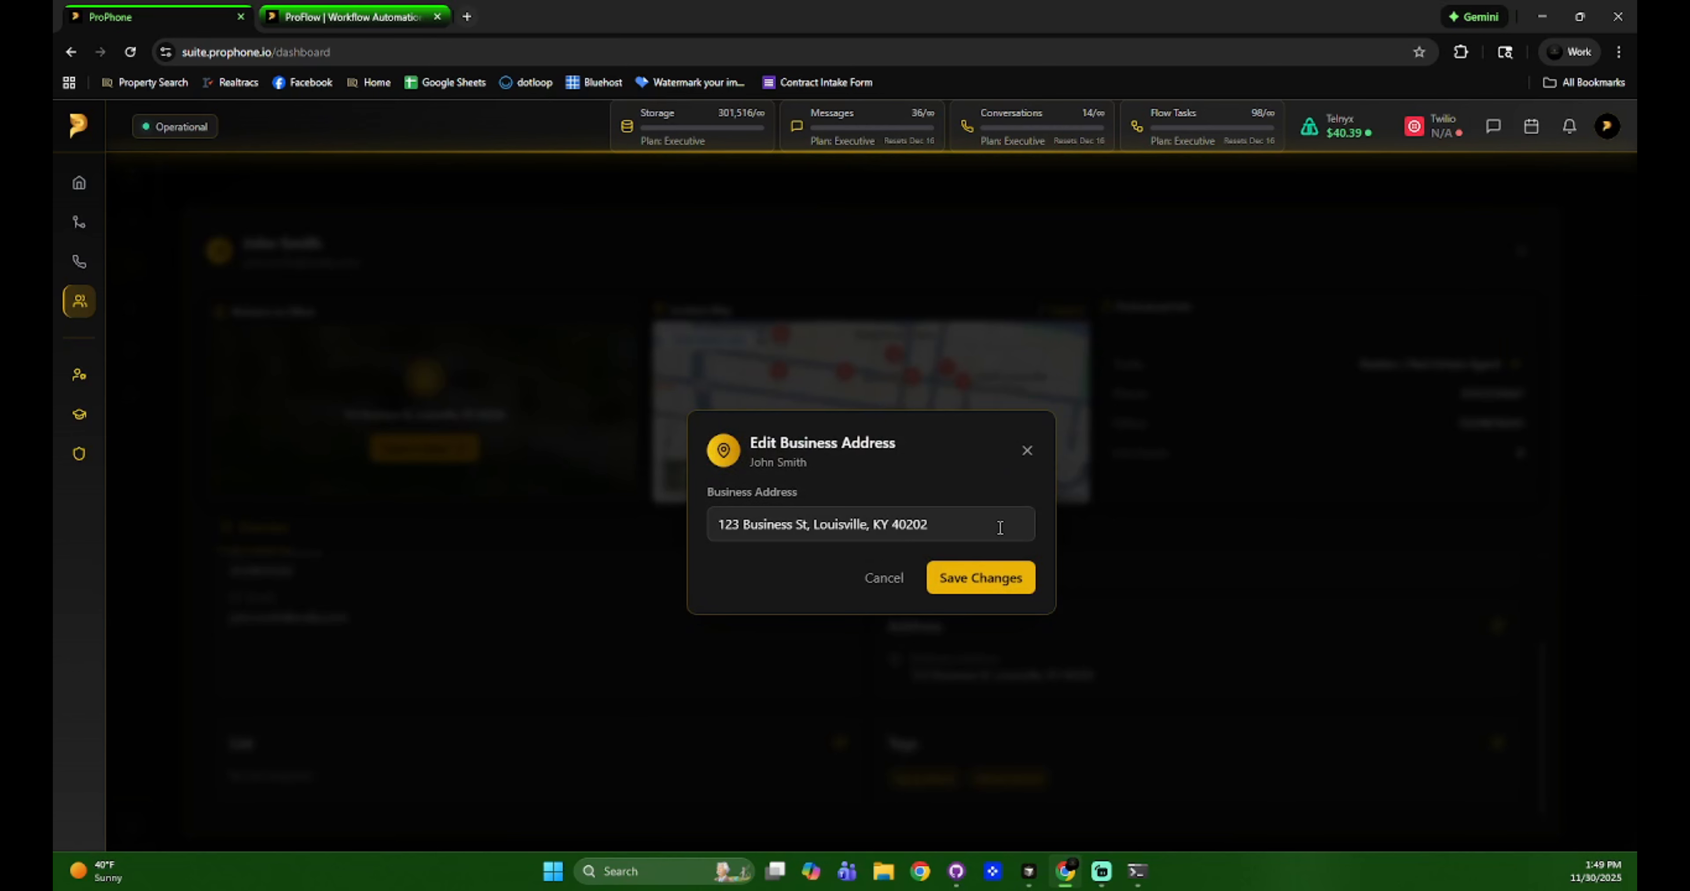
left_click(677, 525)
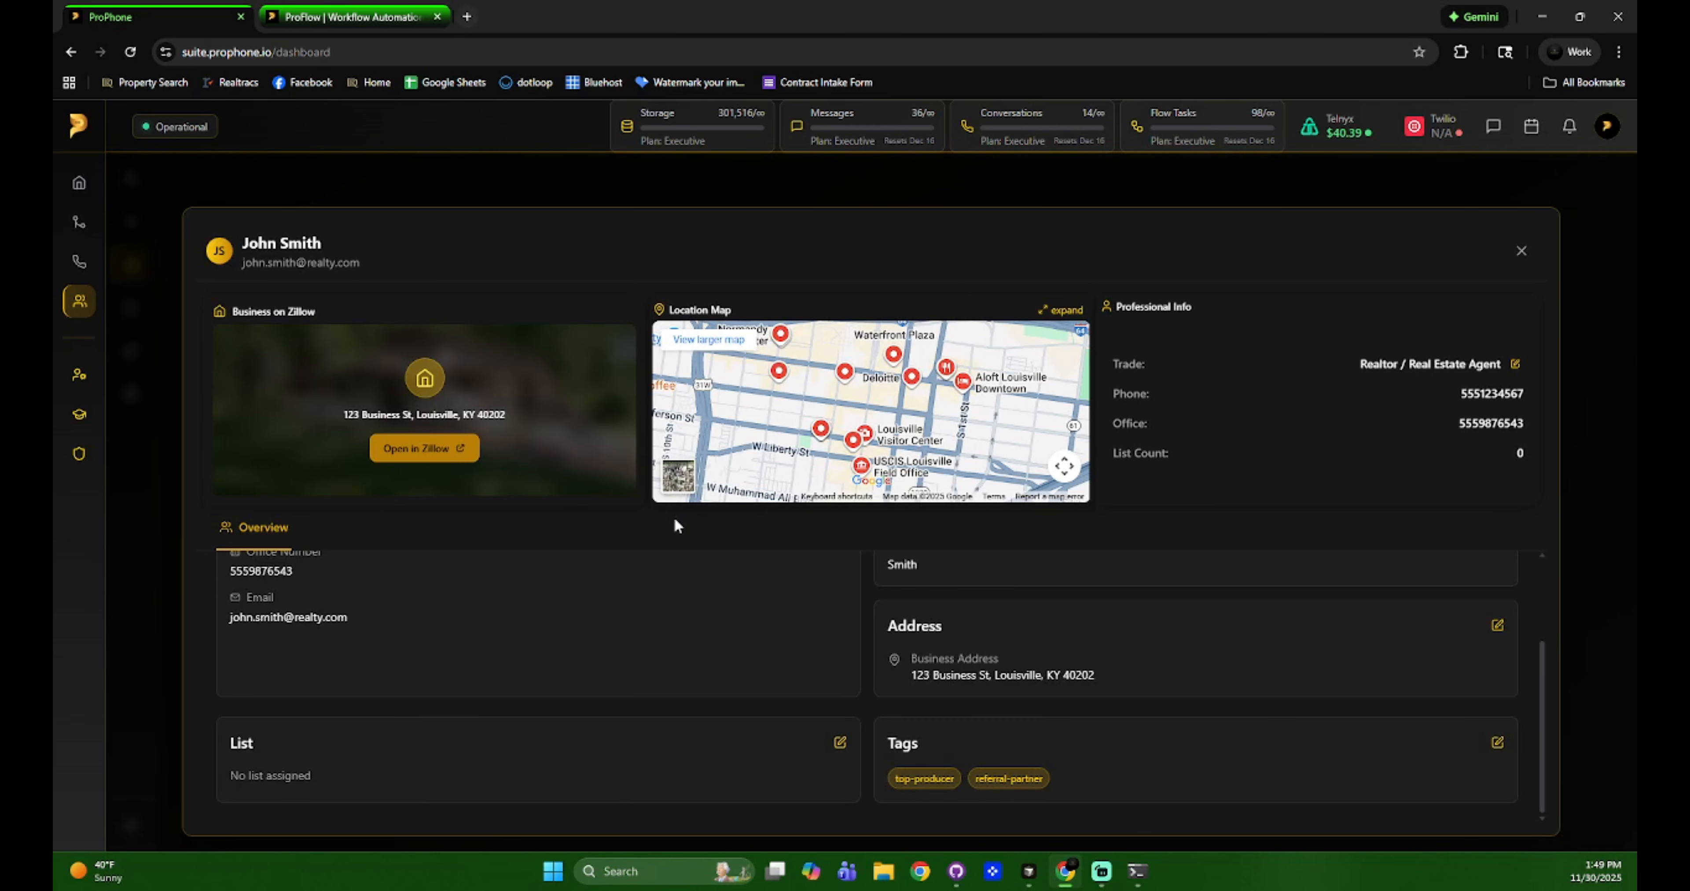
left_click(1497, 626)
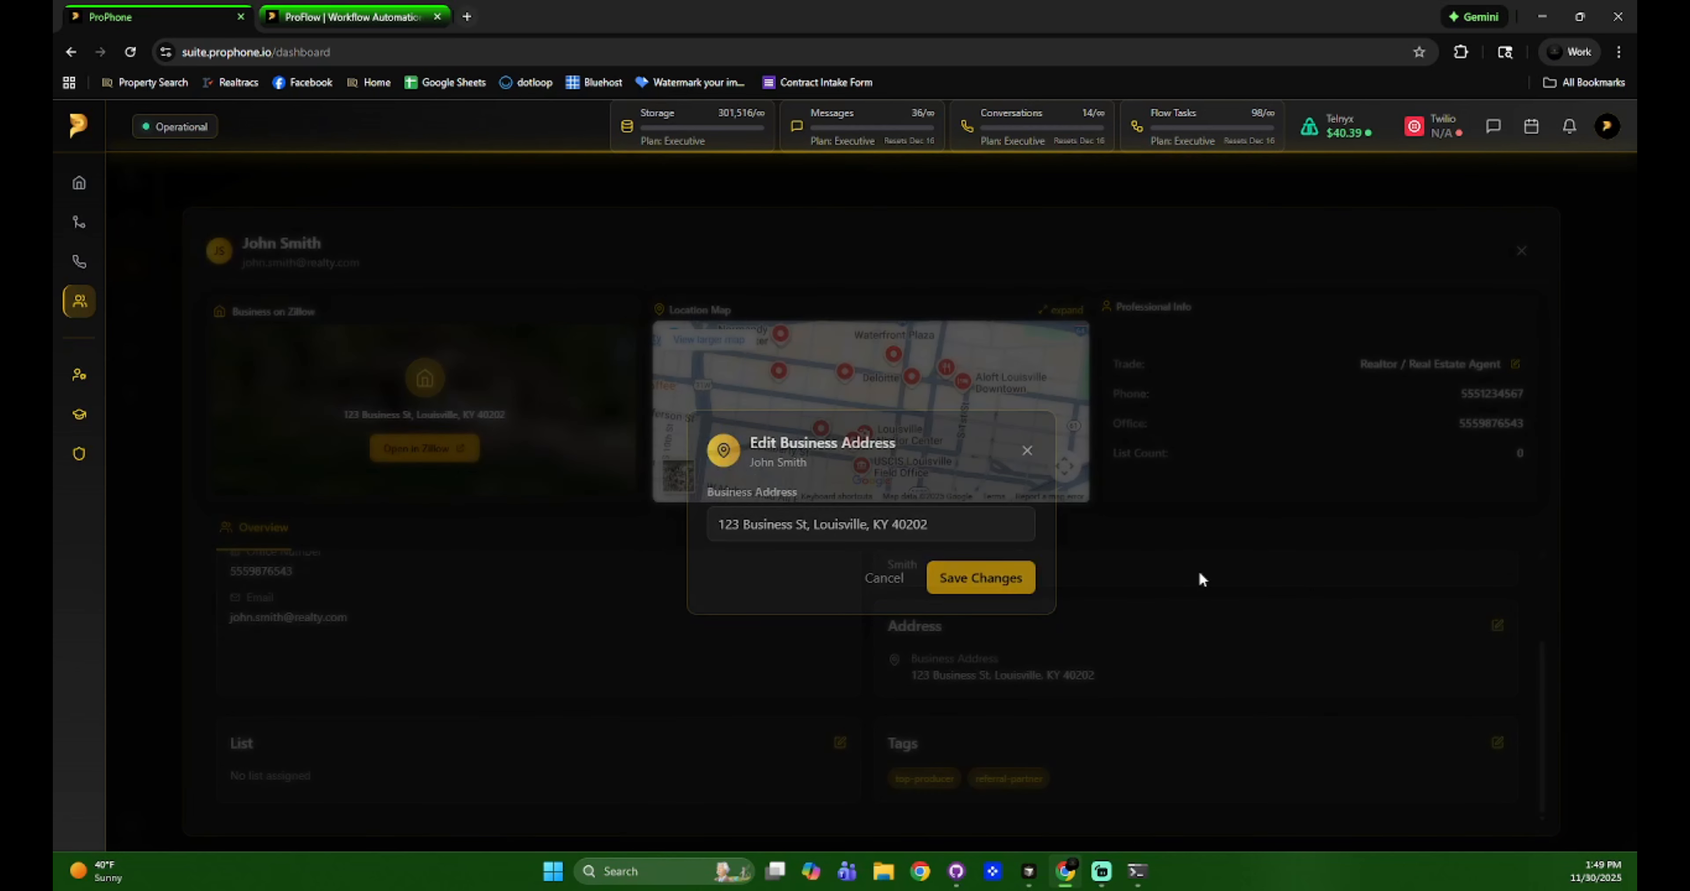
triple_click(873, 530)
type("456")
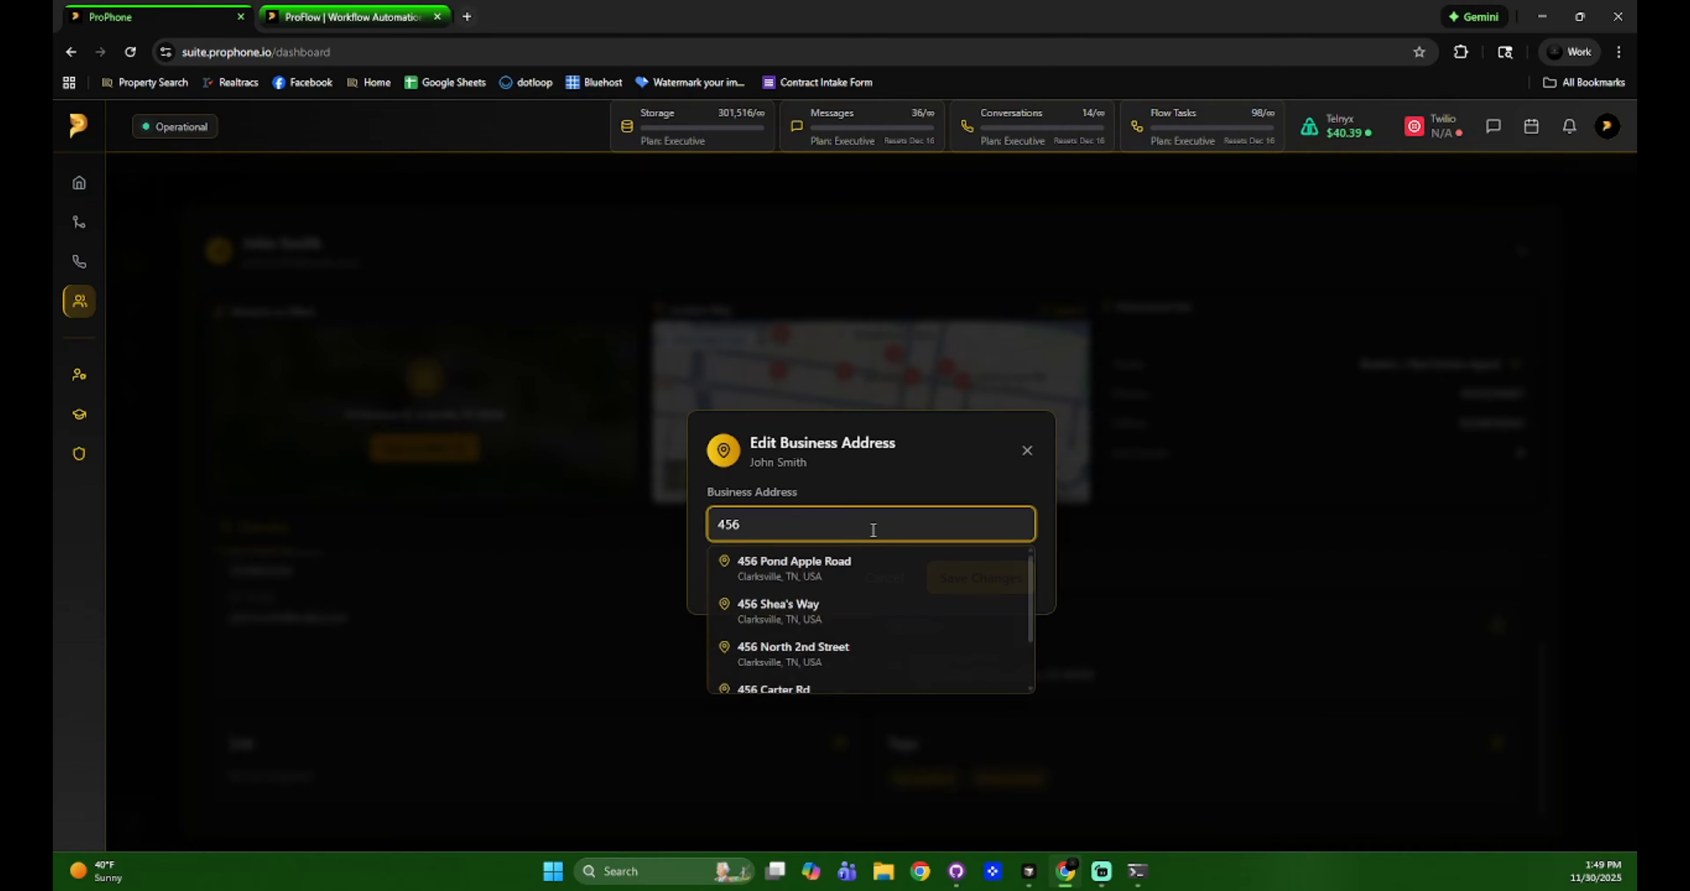
left_click(849, 569)
left_click(1010, 580)
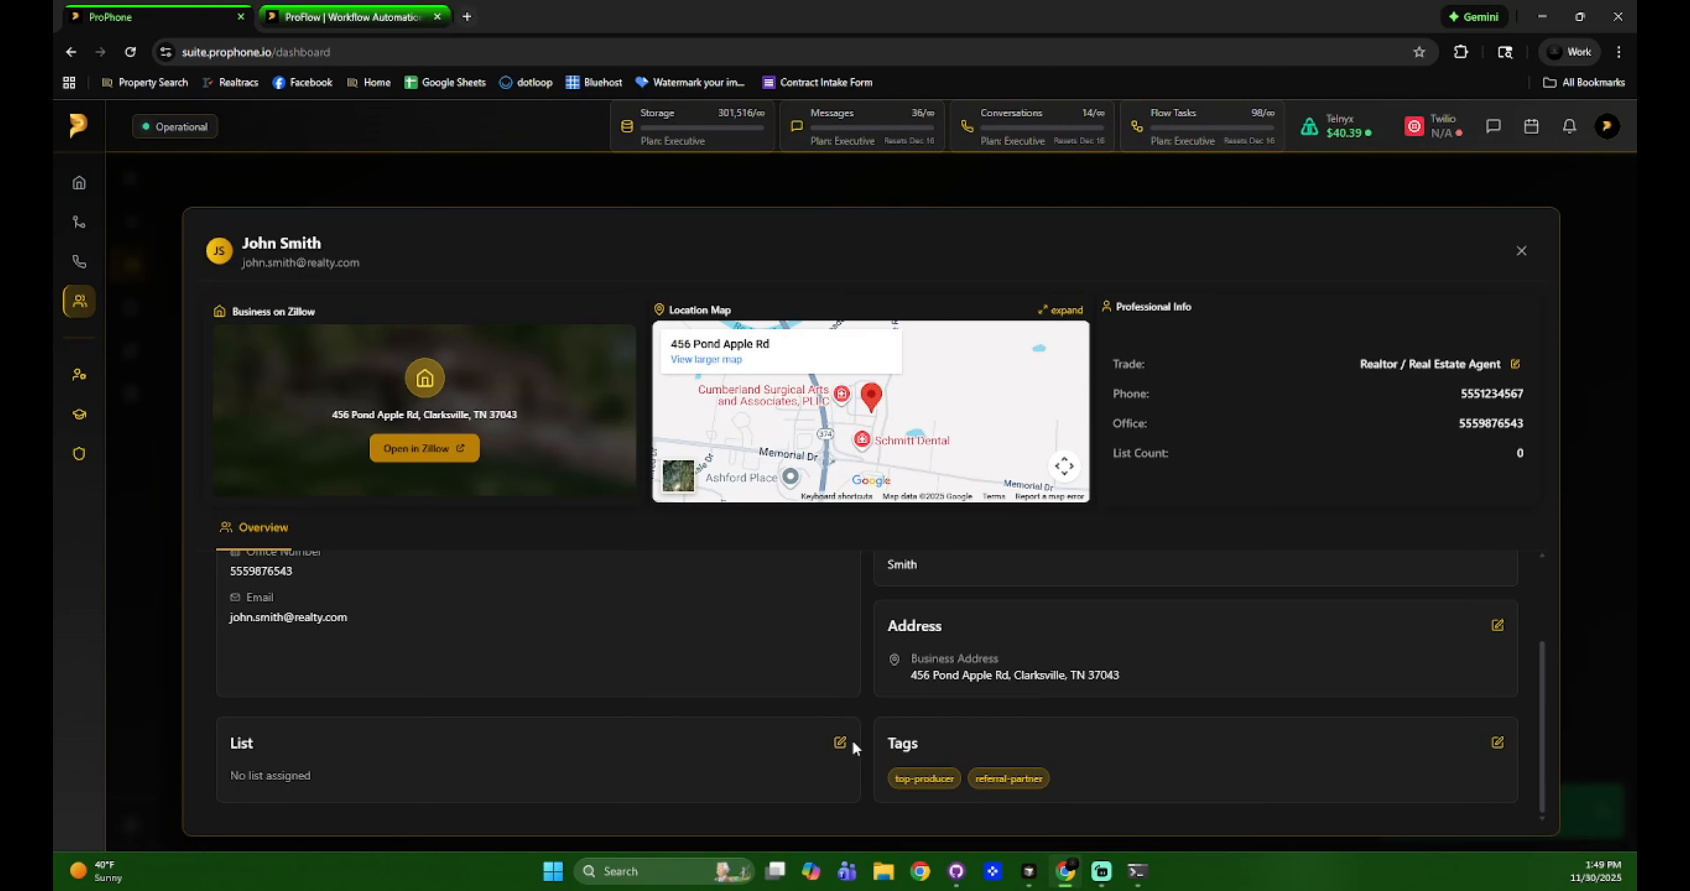
left_click(840, 743)
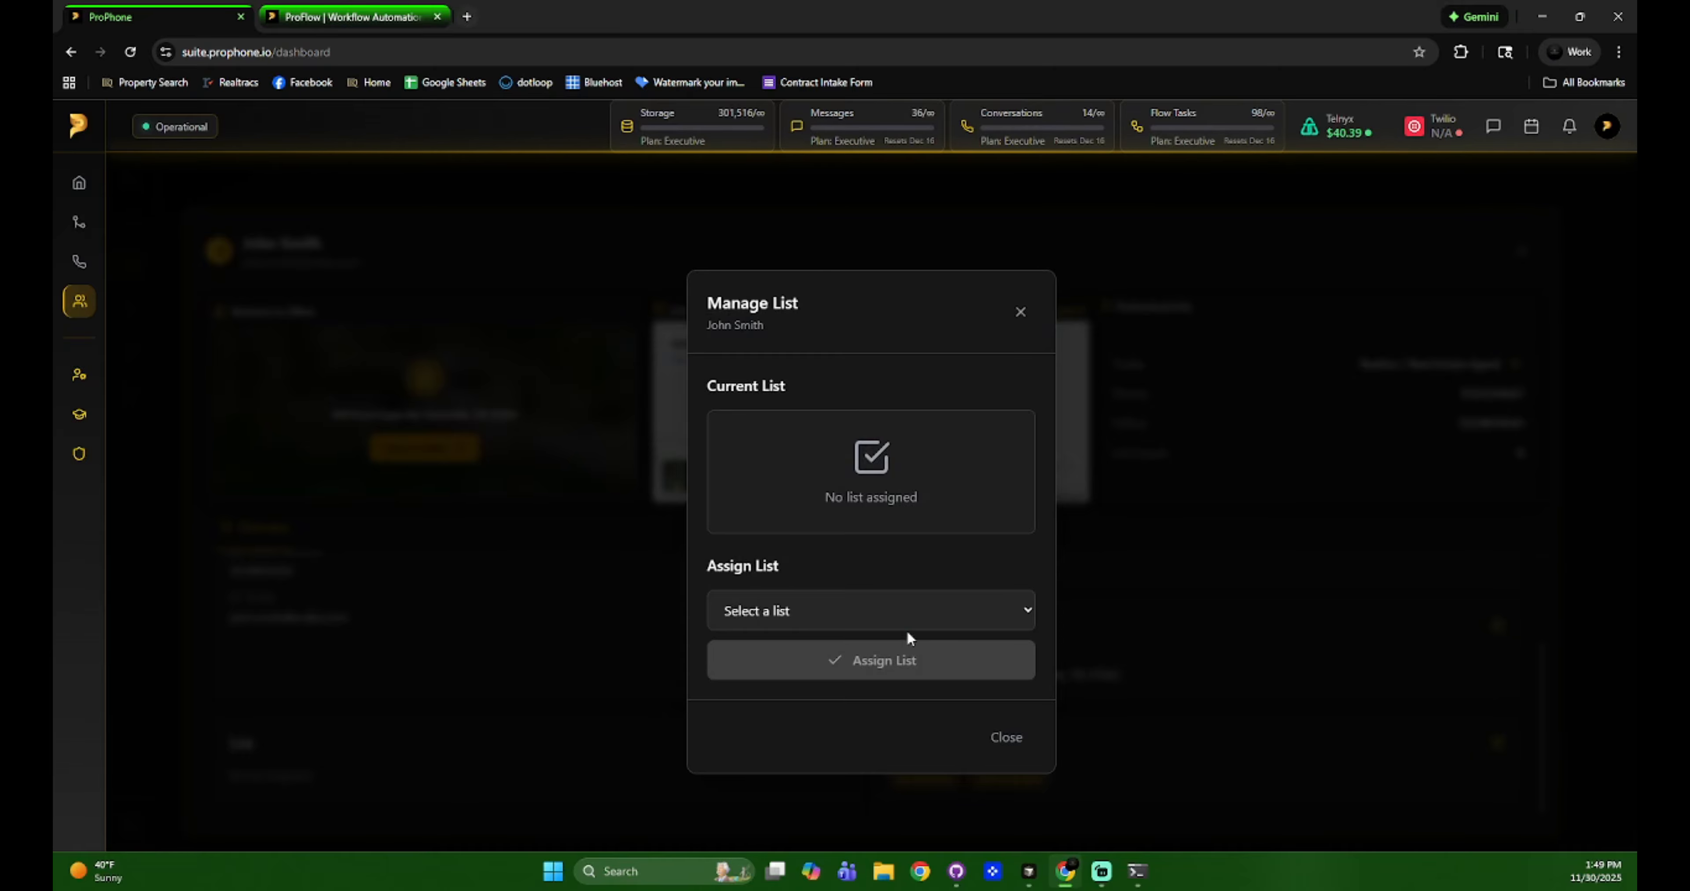
Choose the TN list in the list assignment window and close it.
left_click(899, 613)
left_click(853, 693)
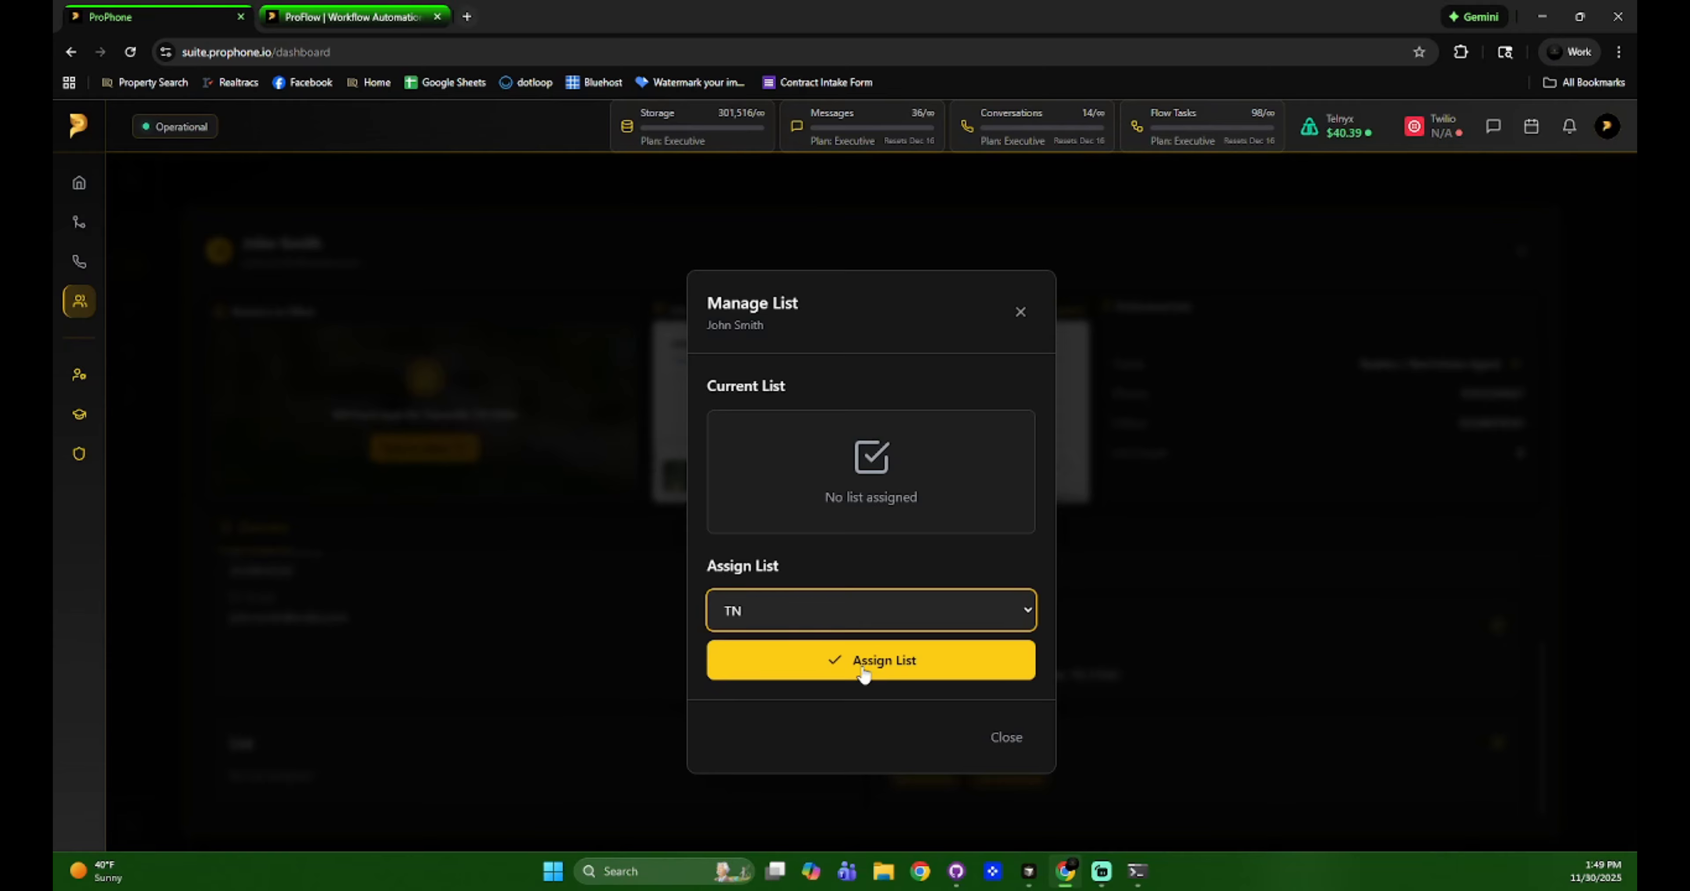
left_click(1016, 741)
Remove the top-producer and referral-partner tags, assign Seller, and close the detail view.
left_click(1498, 743)
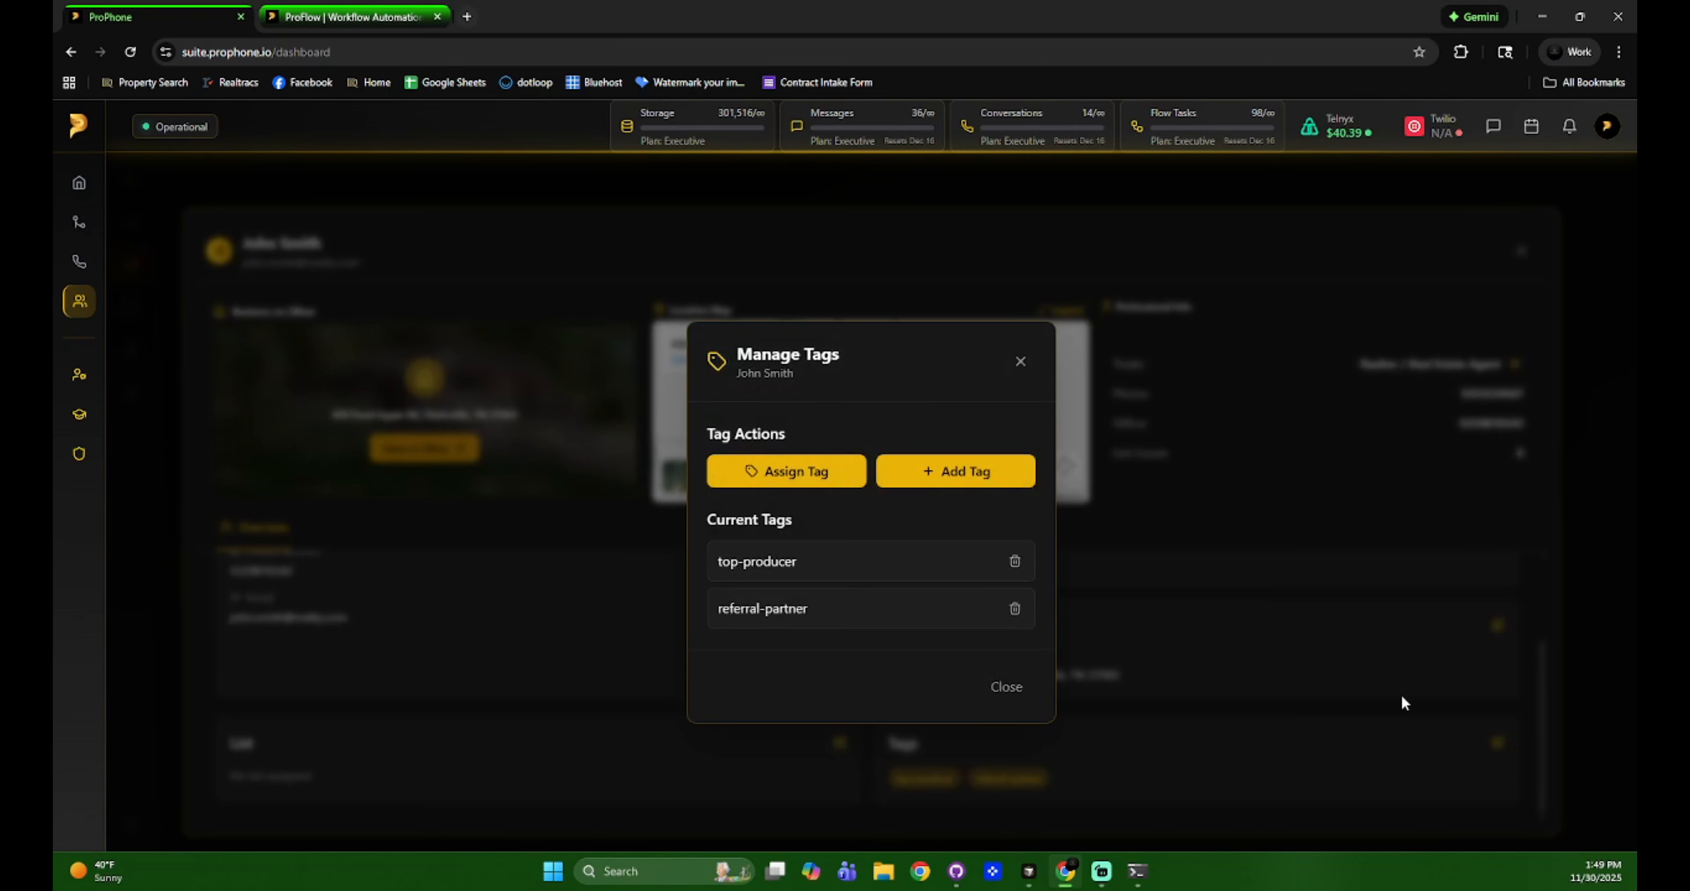
left_click(1015, 564)
left_click(1013, 565)
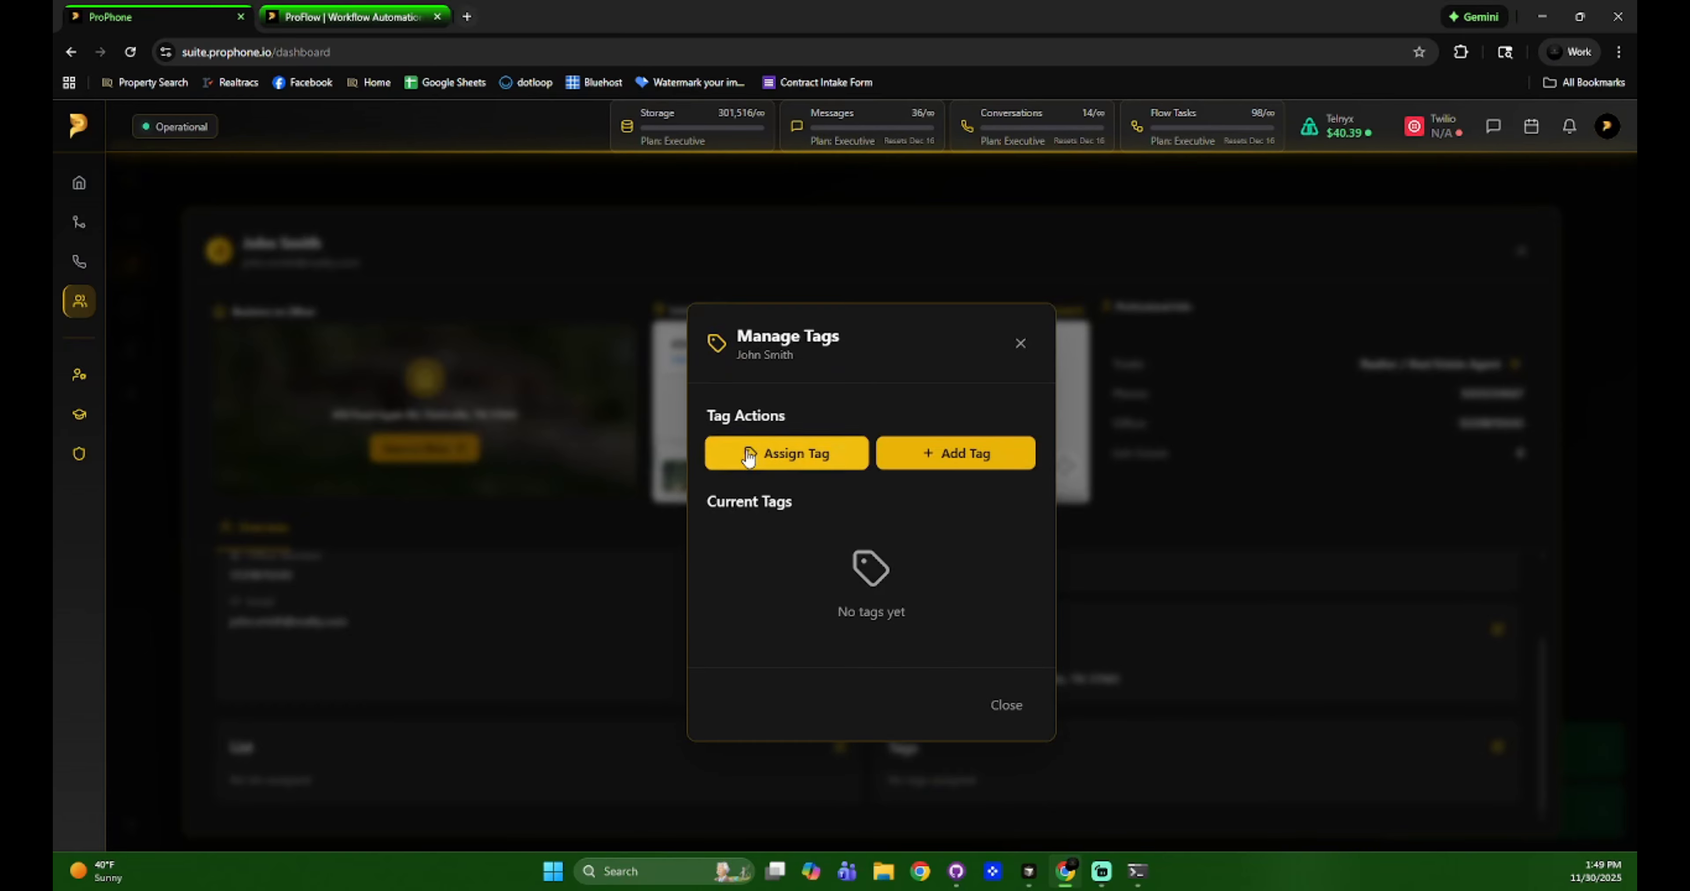
left_click(755, 468)
left_click(789, 435)
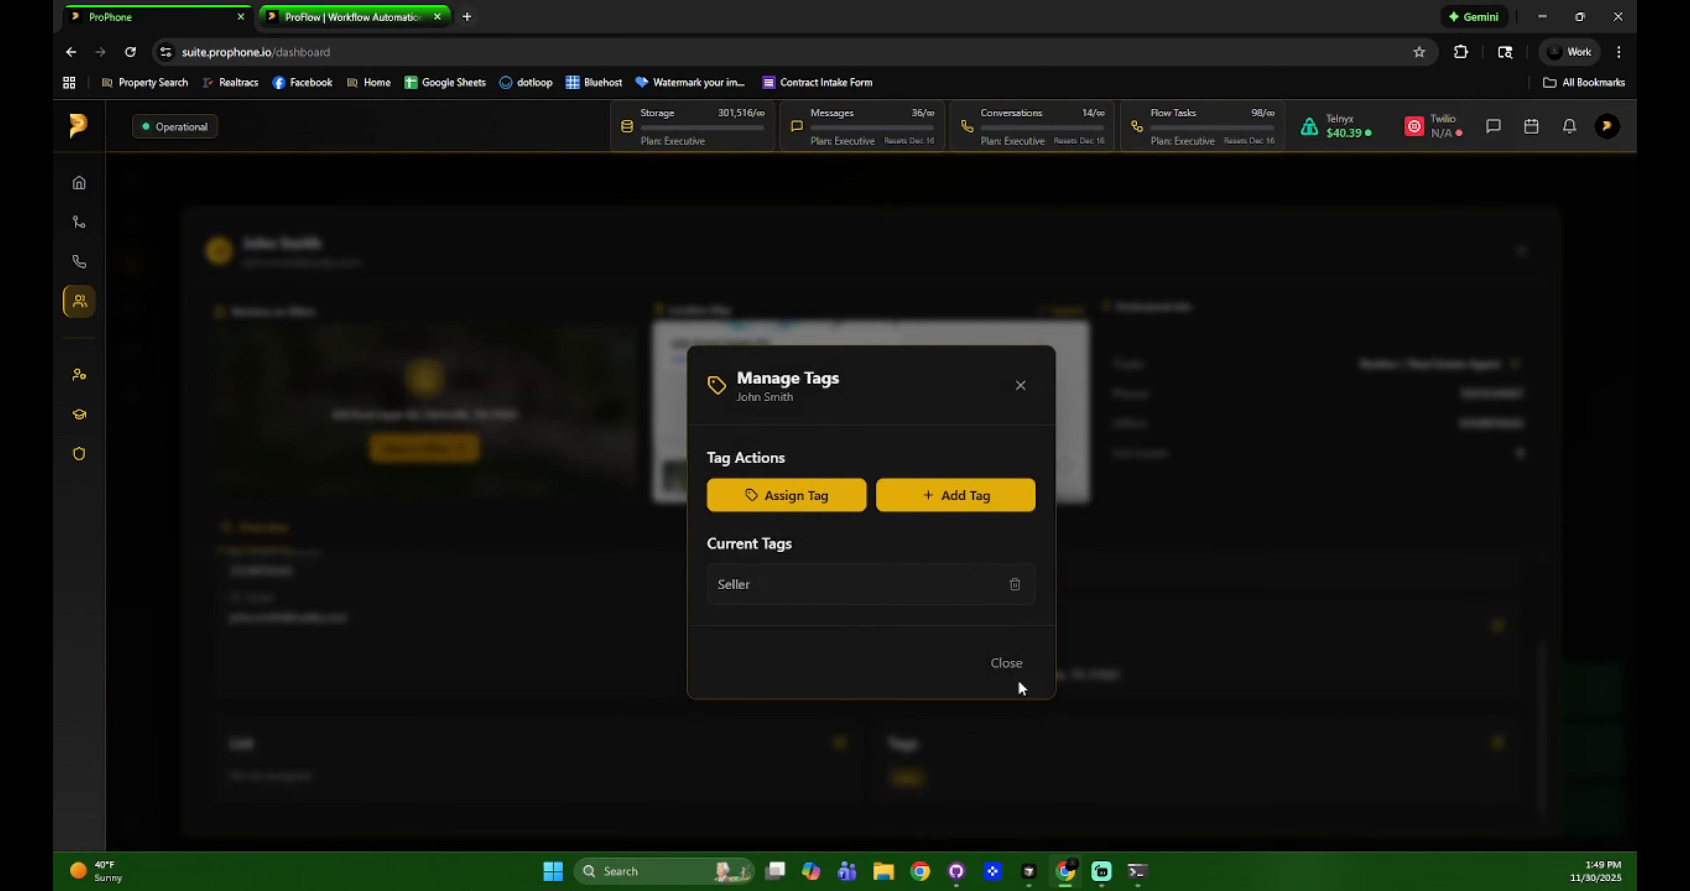
left_click(956, 497)
left_click(1018, 437)
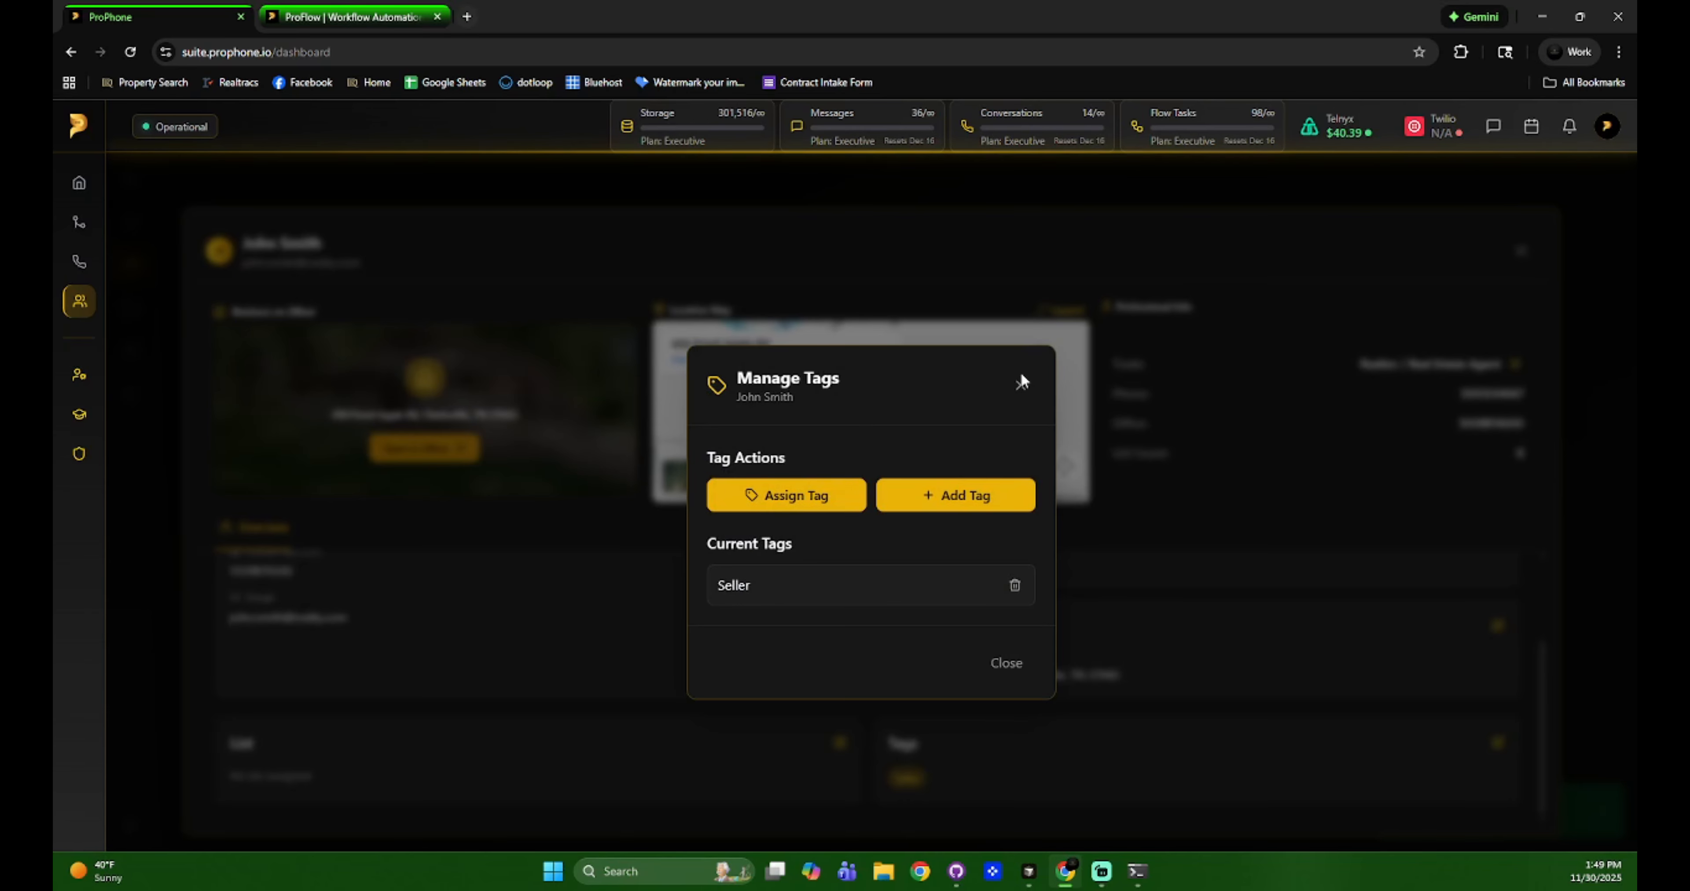
left_click(1019, 387)
left_click(1520, 250)
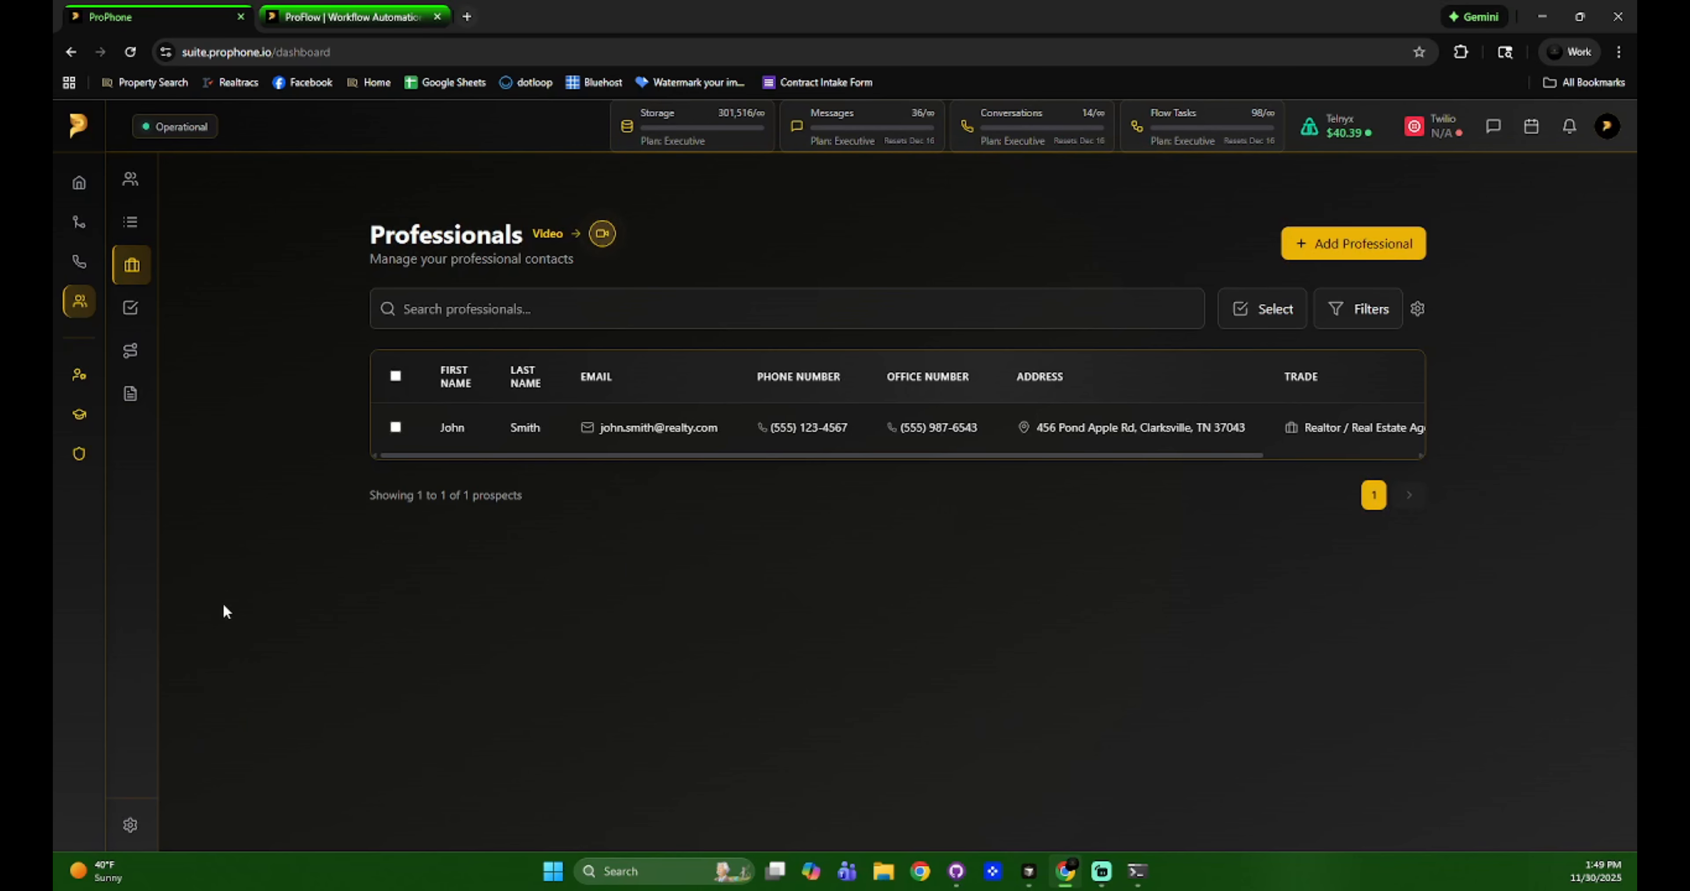
left_click(152, 829)
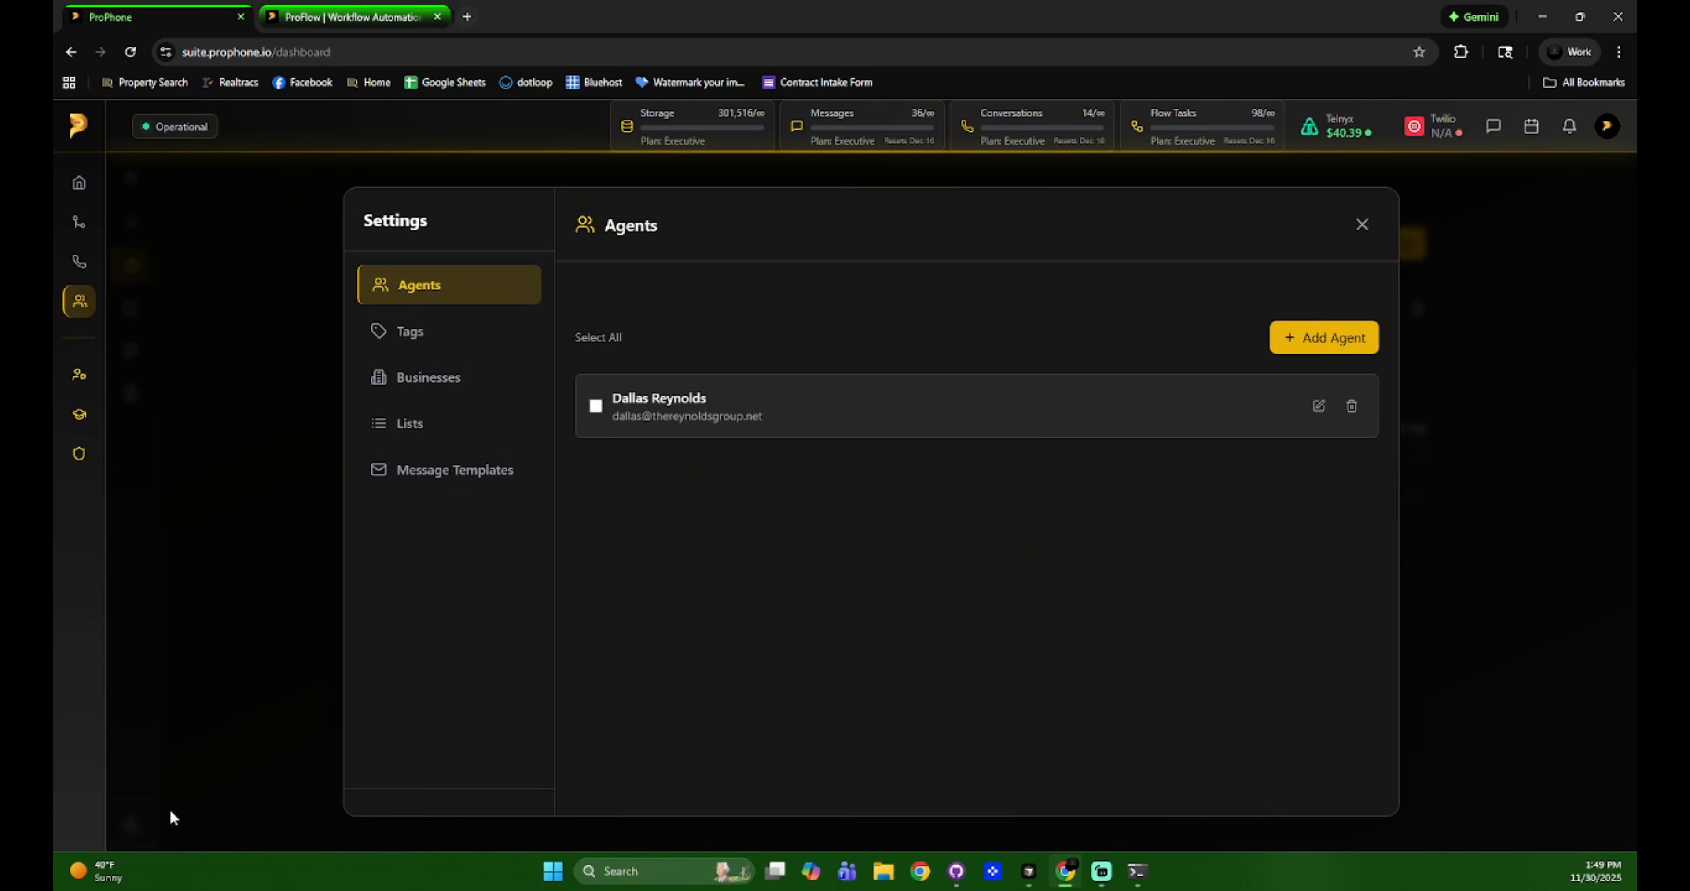
left_click(170, 807)
mouse_move(145, 825)
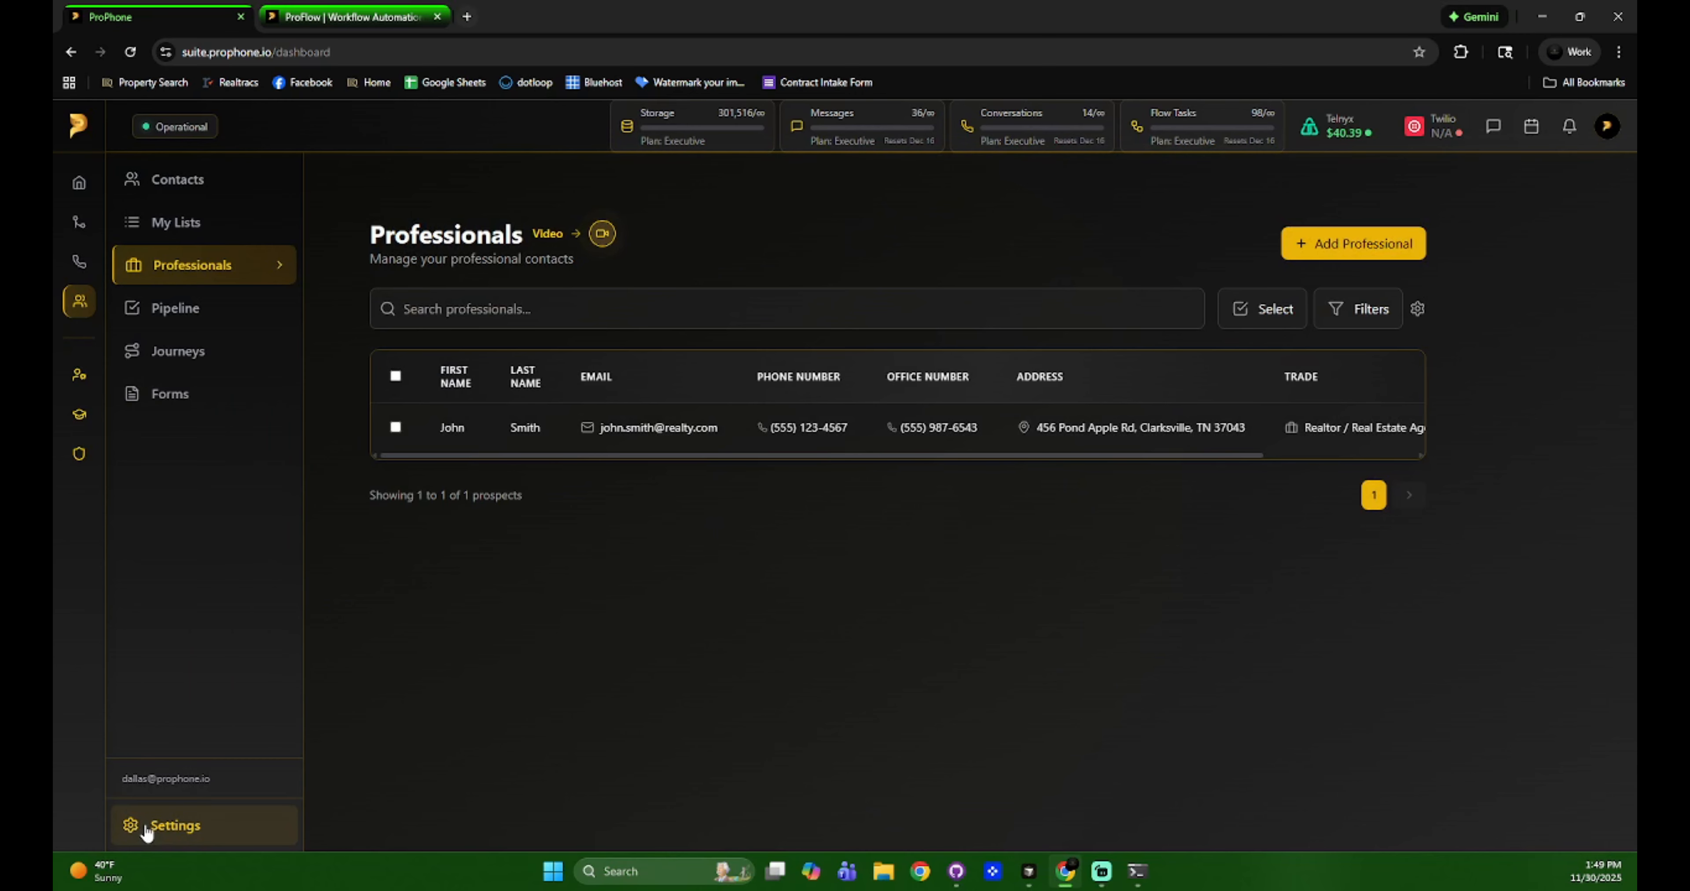
left_click(145, 826)
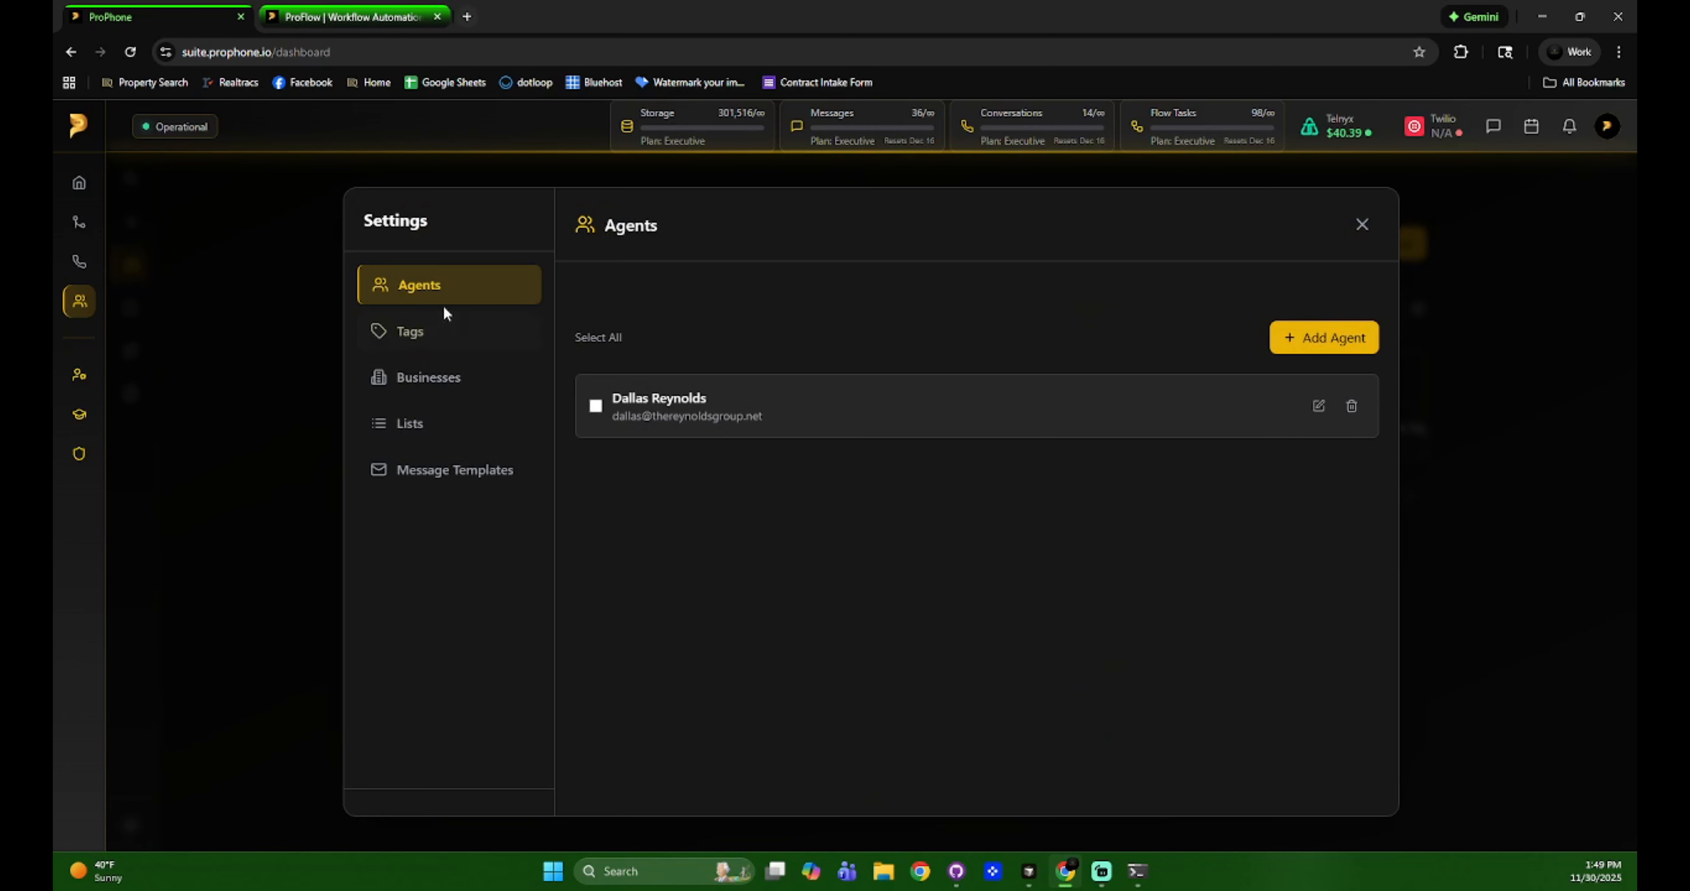
left_click(446, 333)
left_click(459, 378)
left_click(467, 424)
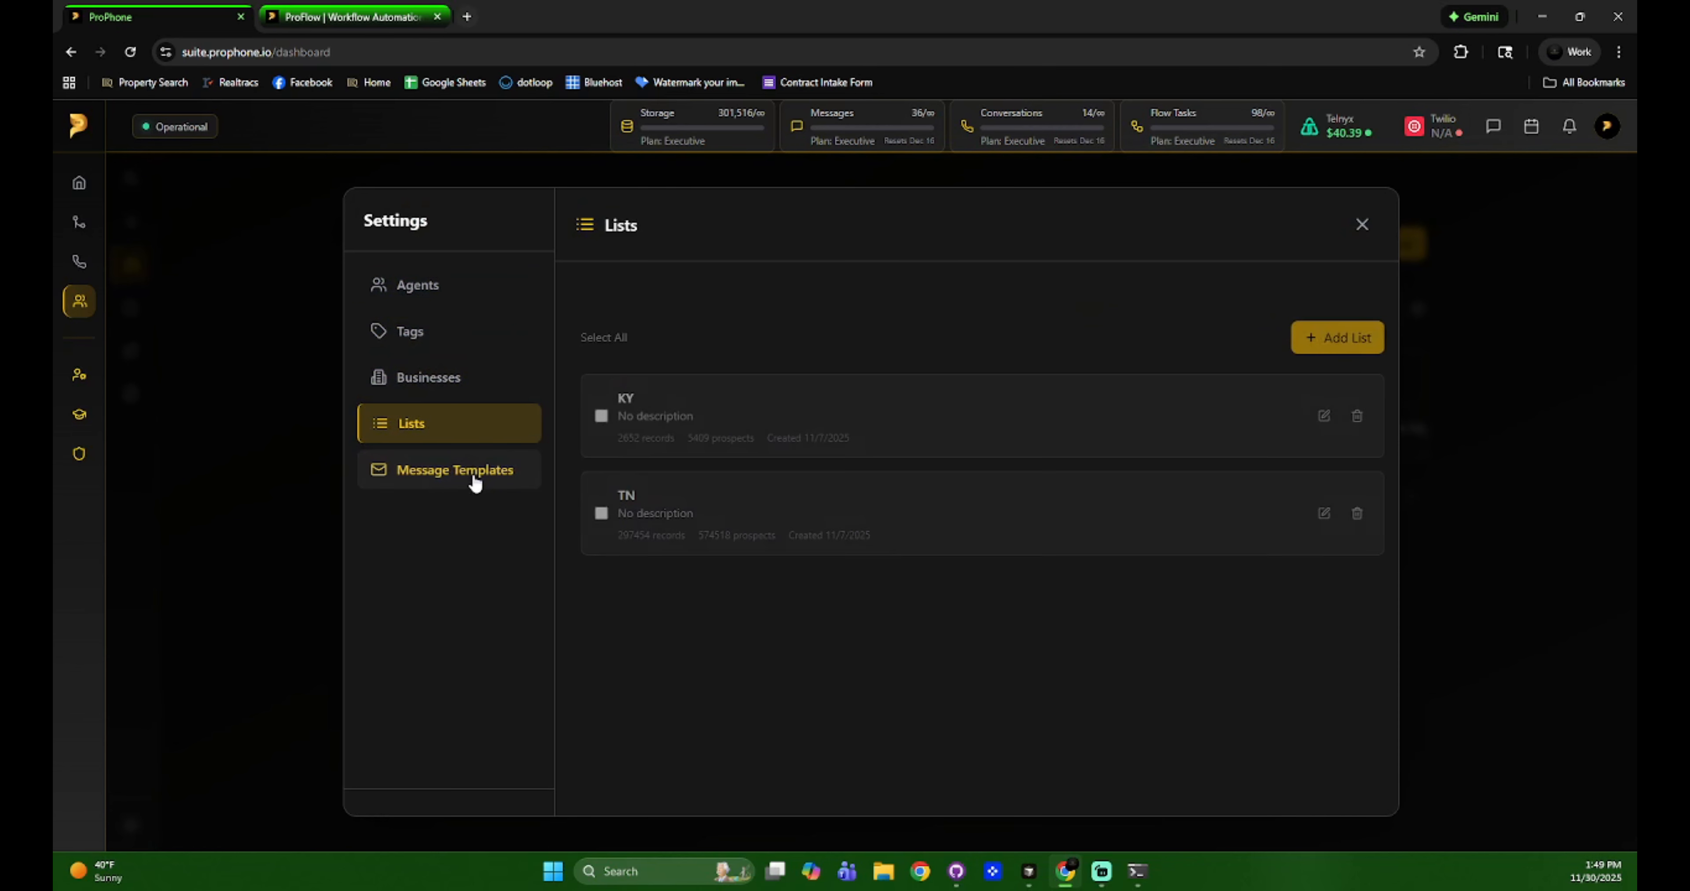
left_click(475, 482)
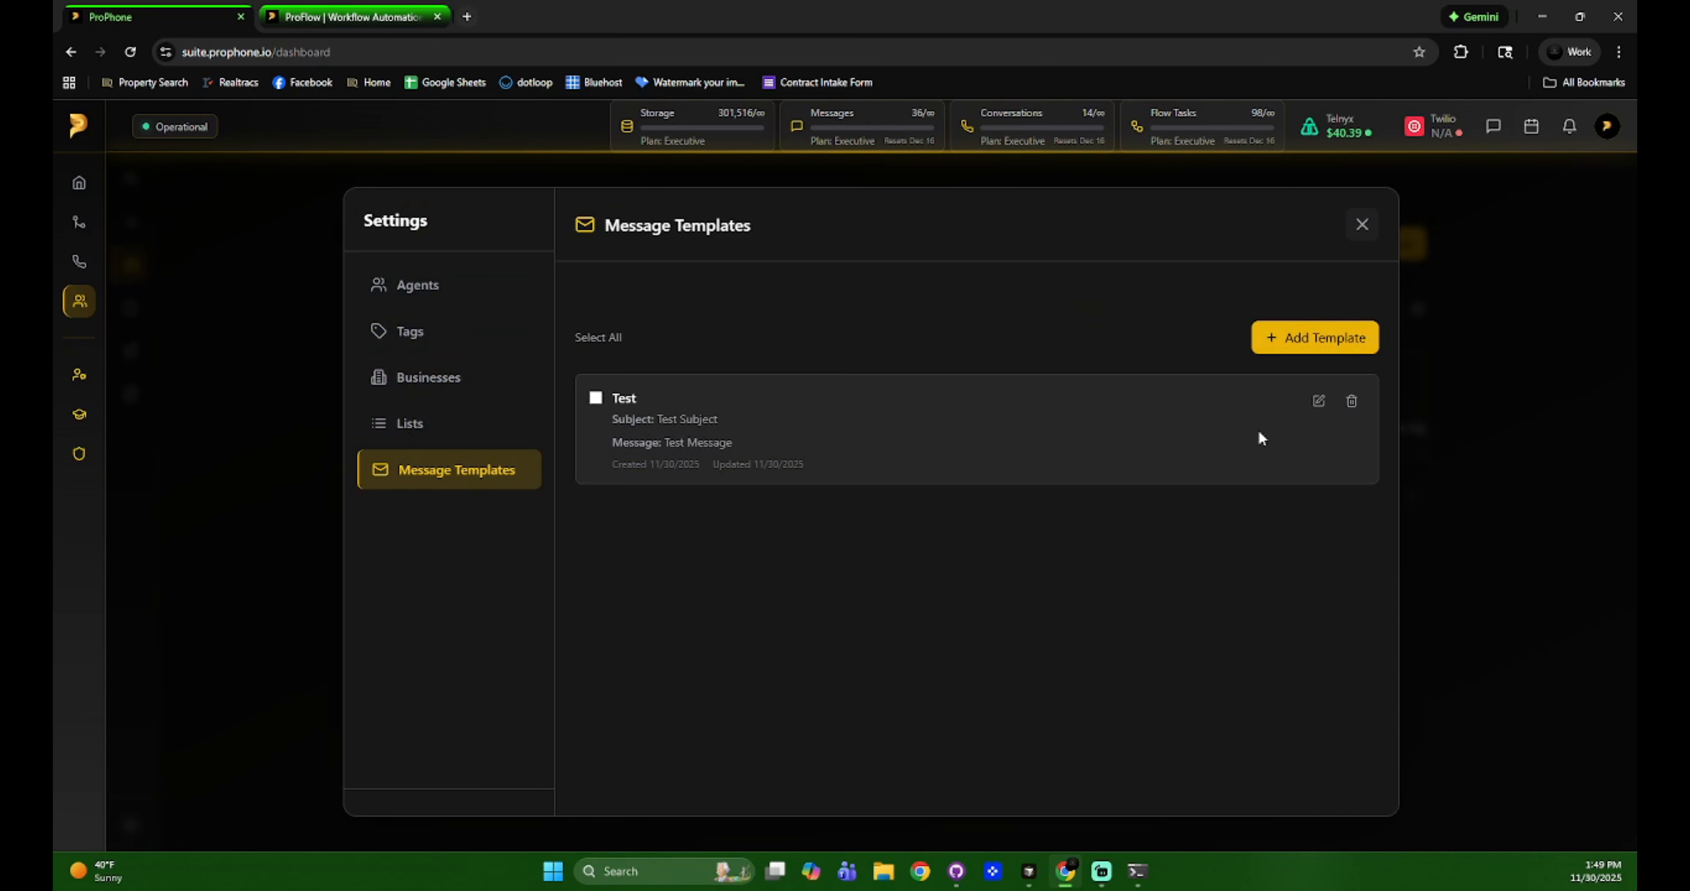
left_click(1364, 225)
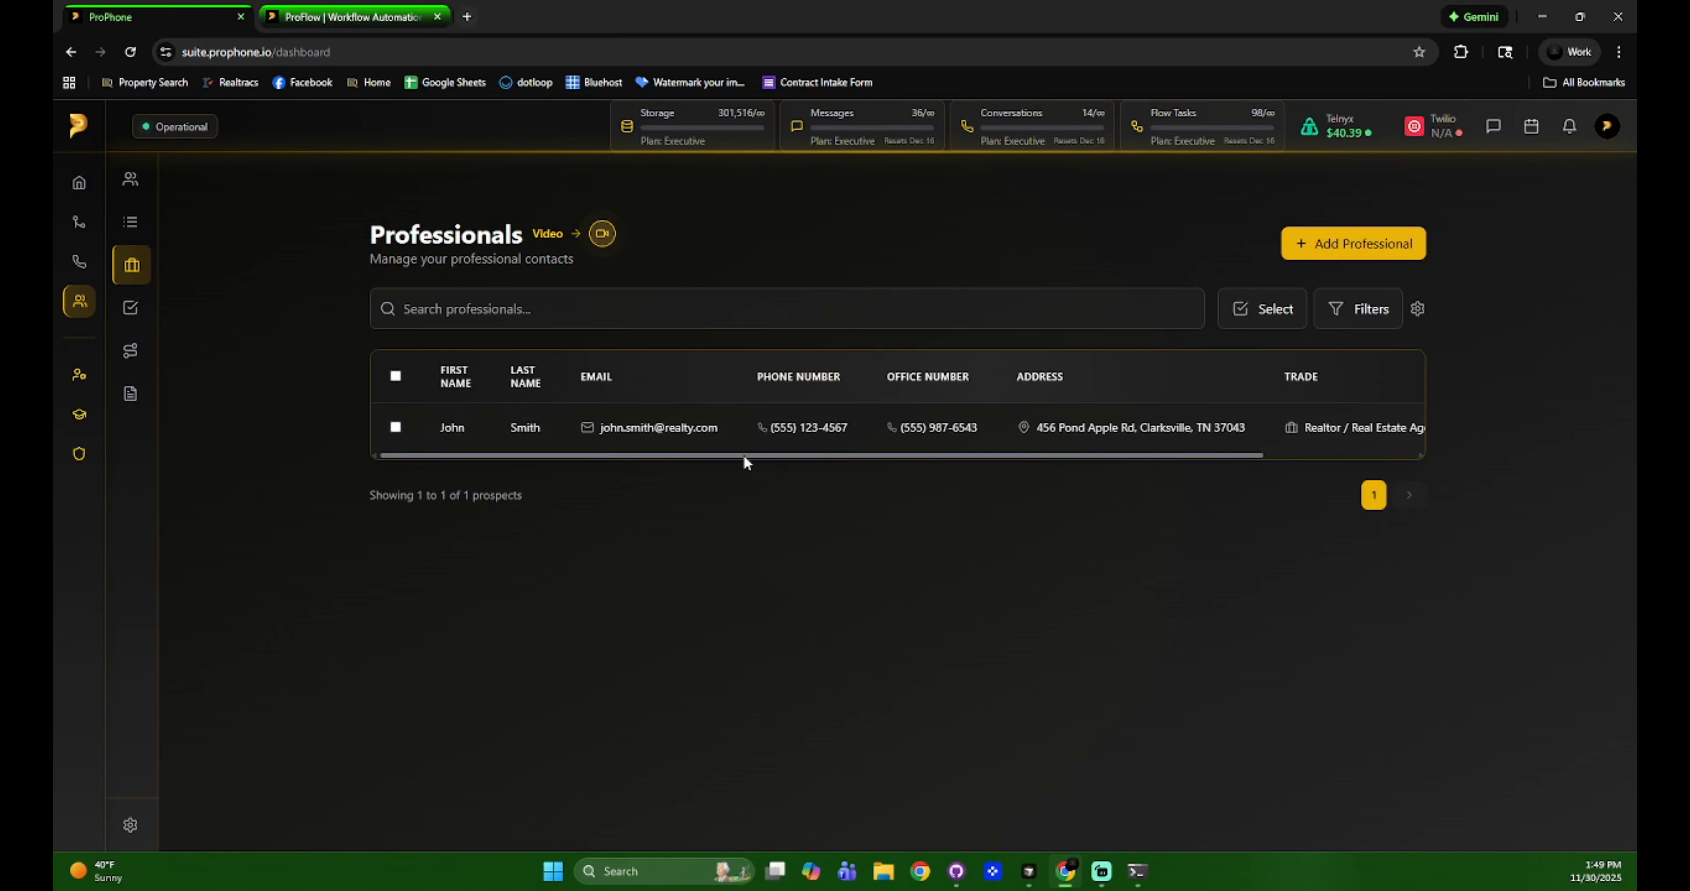
Scroll the table right and review the row's Tags, Trade and List dialogs without changes.
left_click_drag(743, 455, 1109, 455)
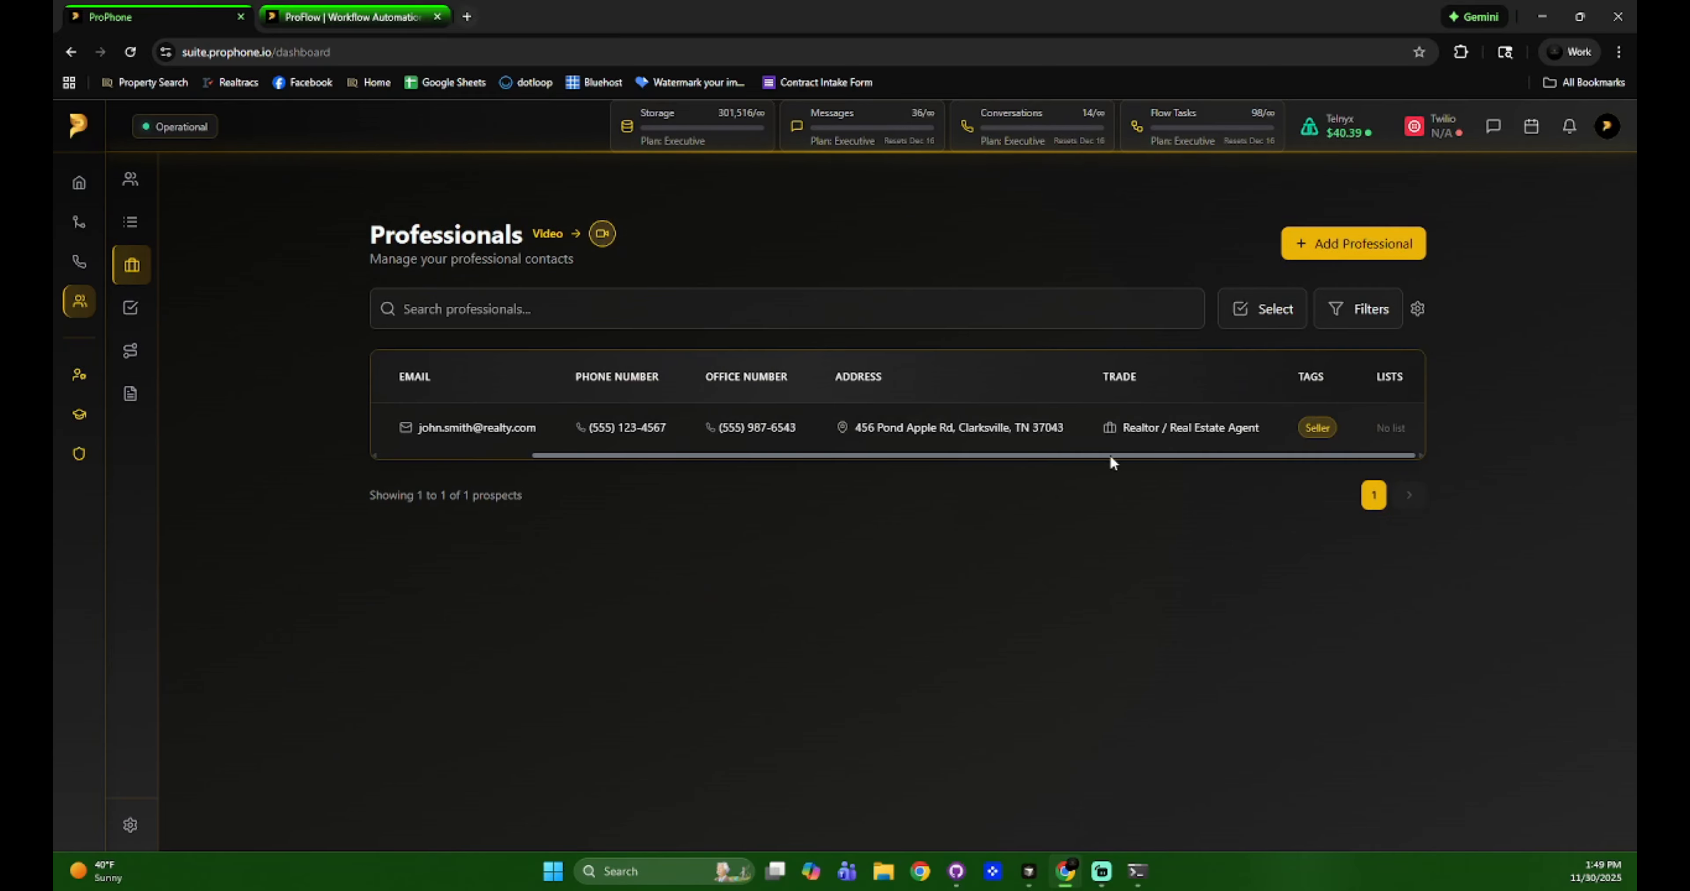
left_click(1316, 429)
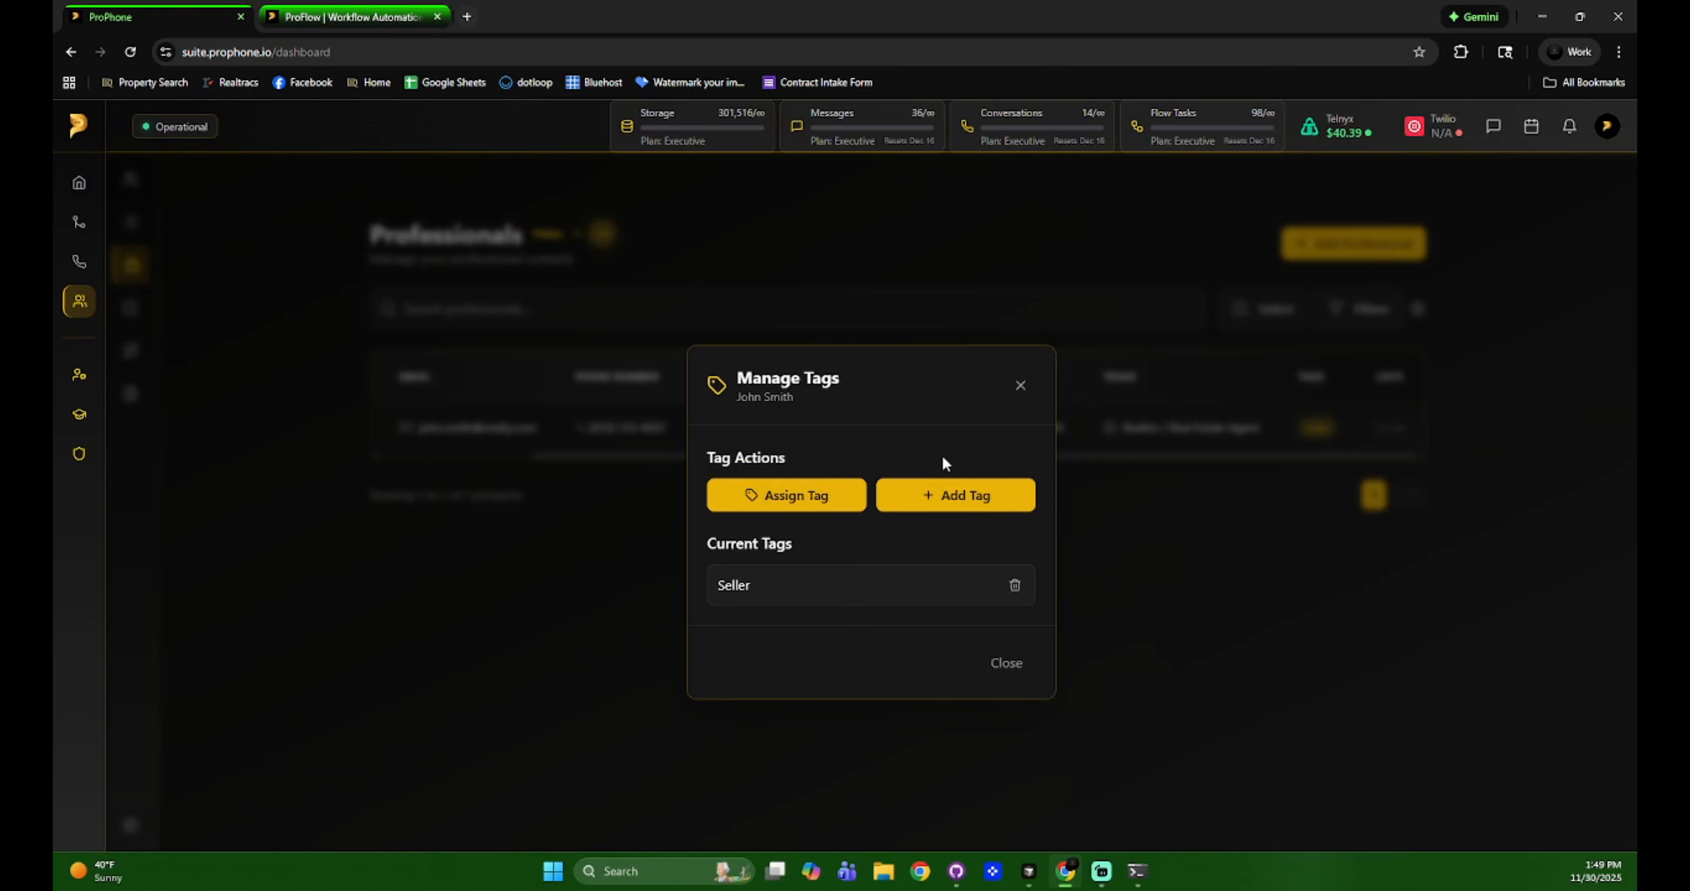
left_click(1019, 386)
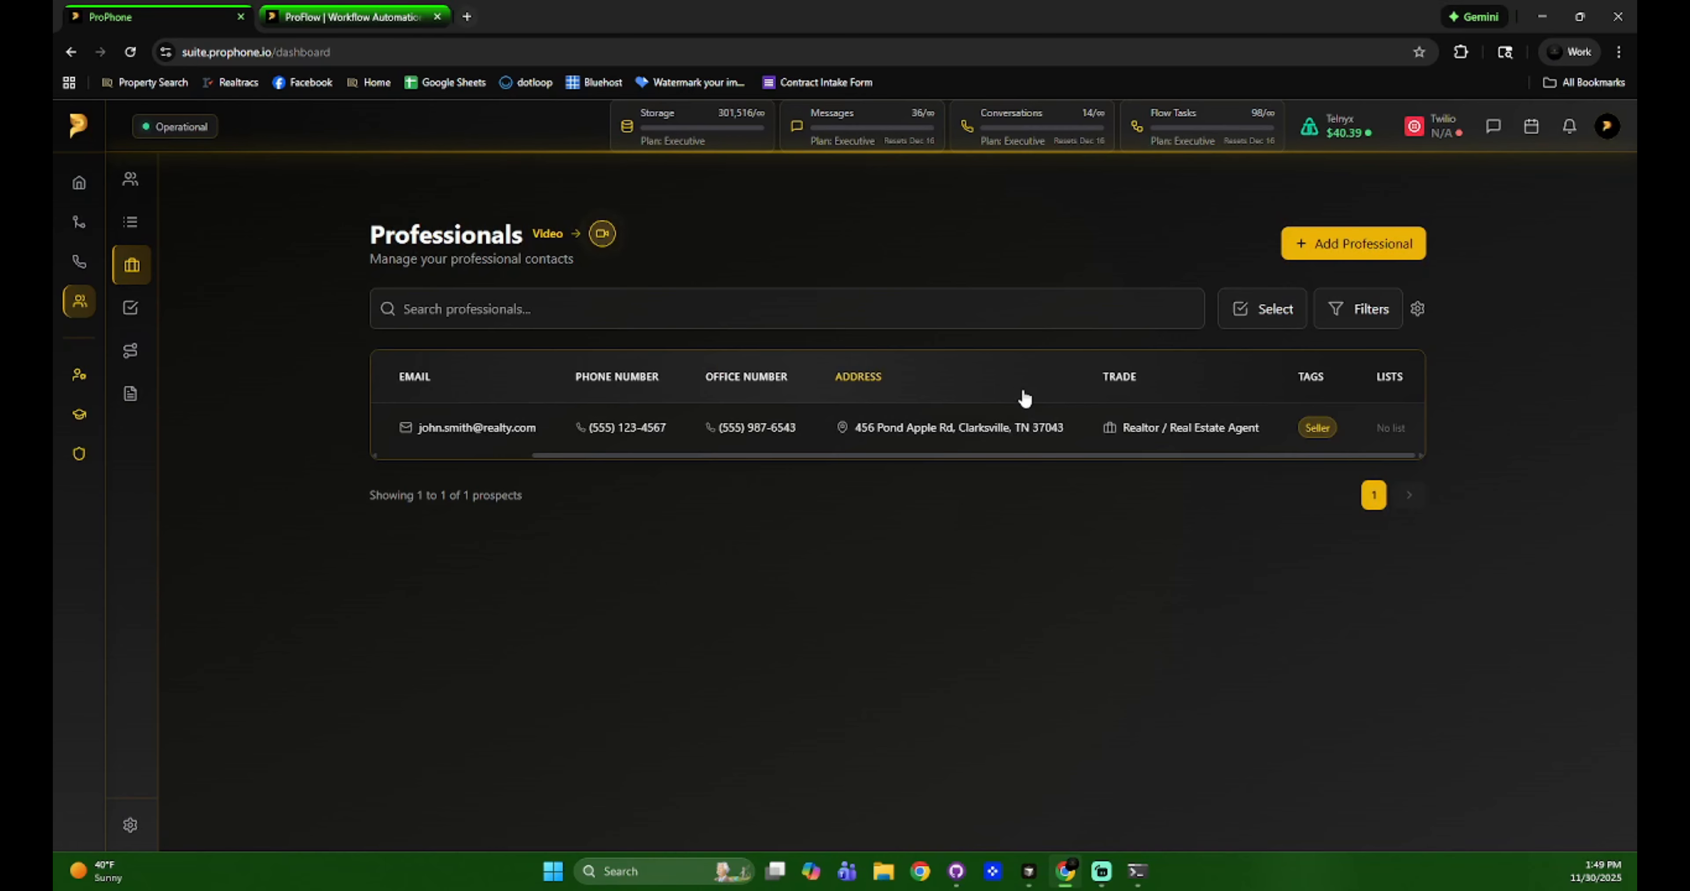
left_click(1161, 431)
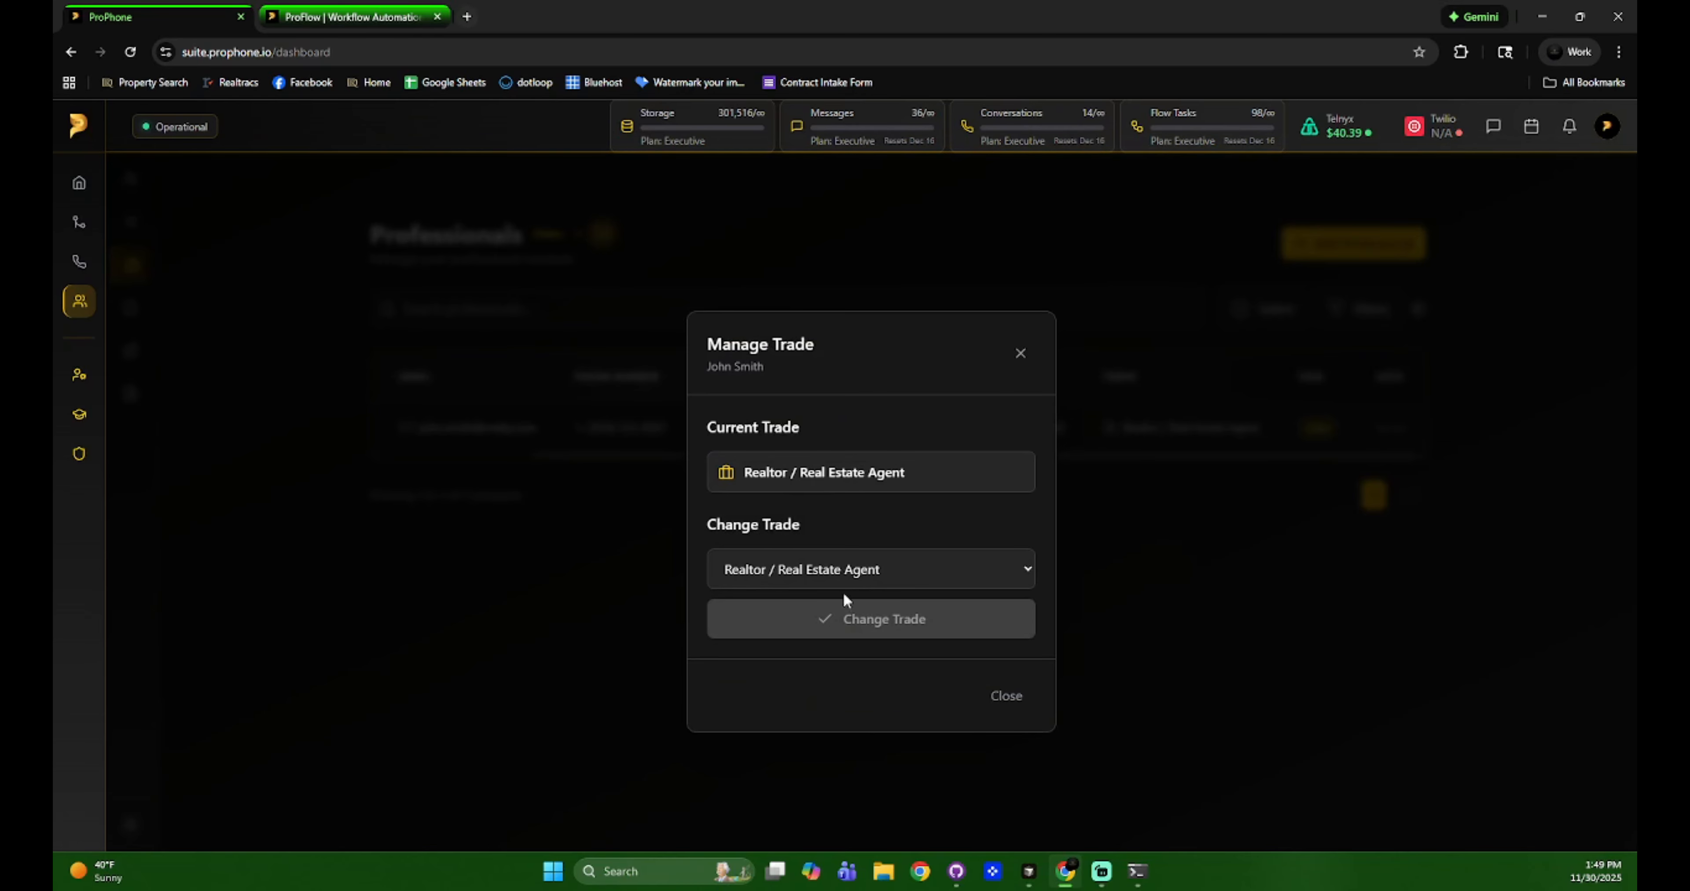
left_click(1021, 355)
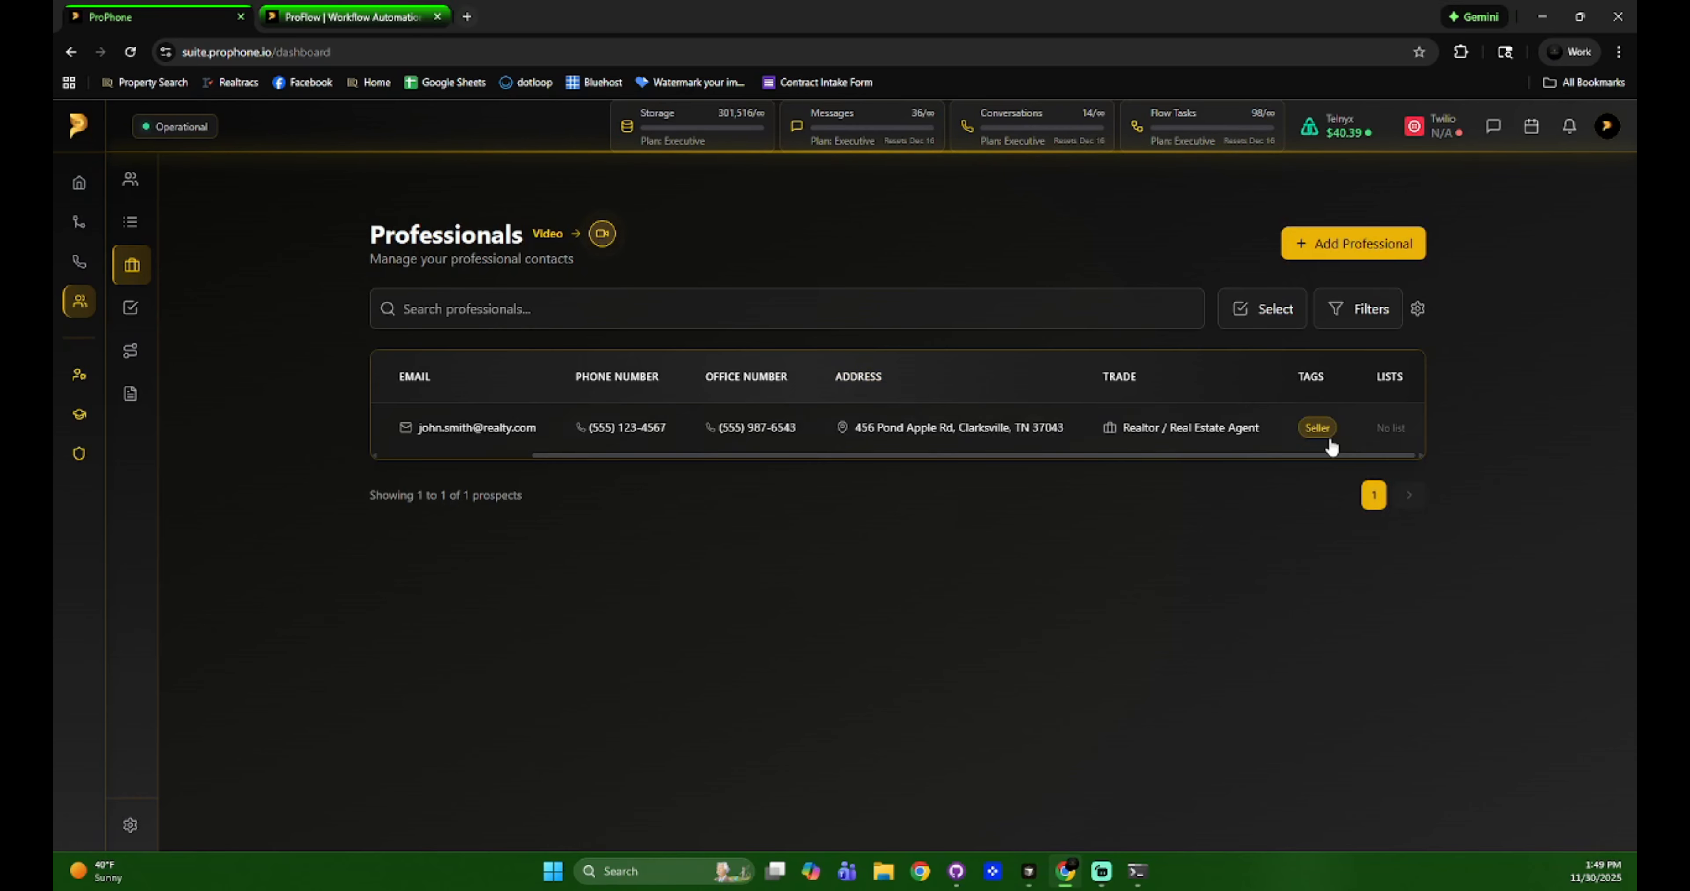
left_click(1389, 432)
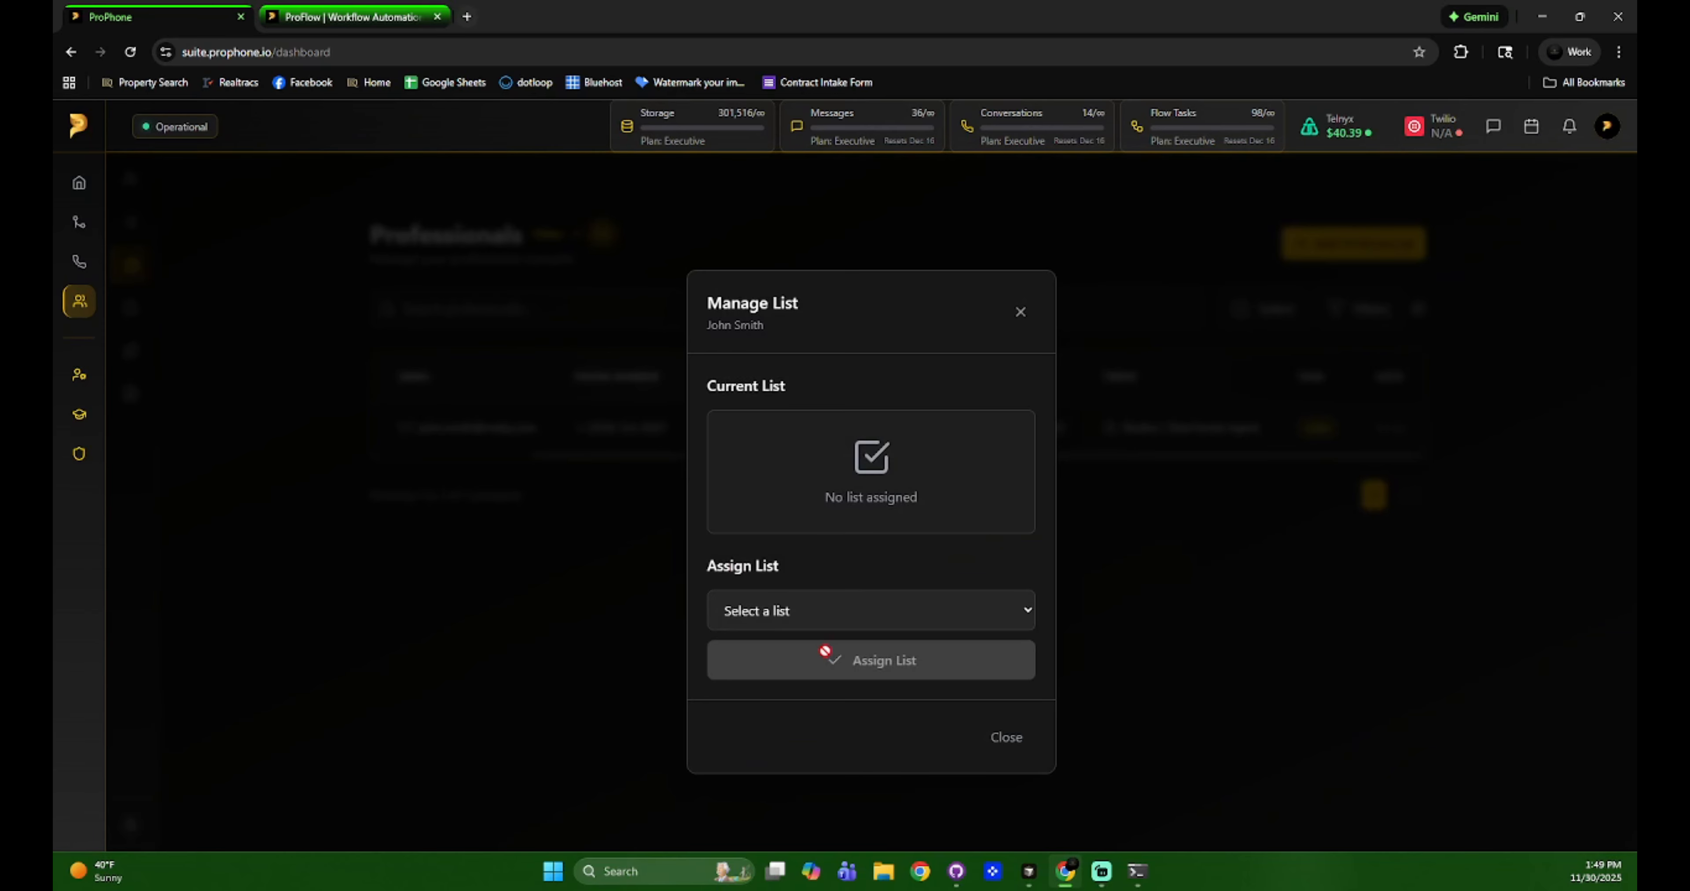
left_click(1020, 312)
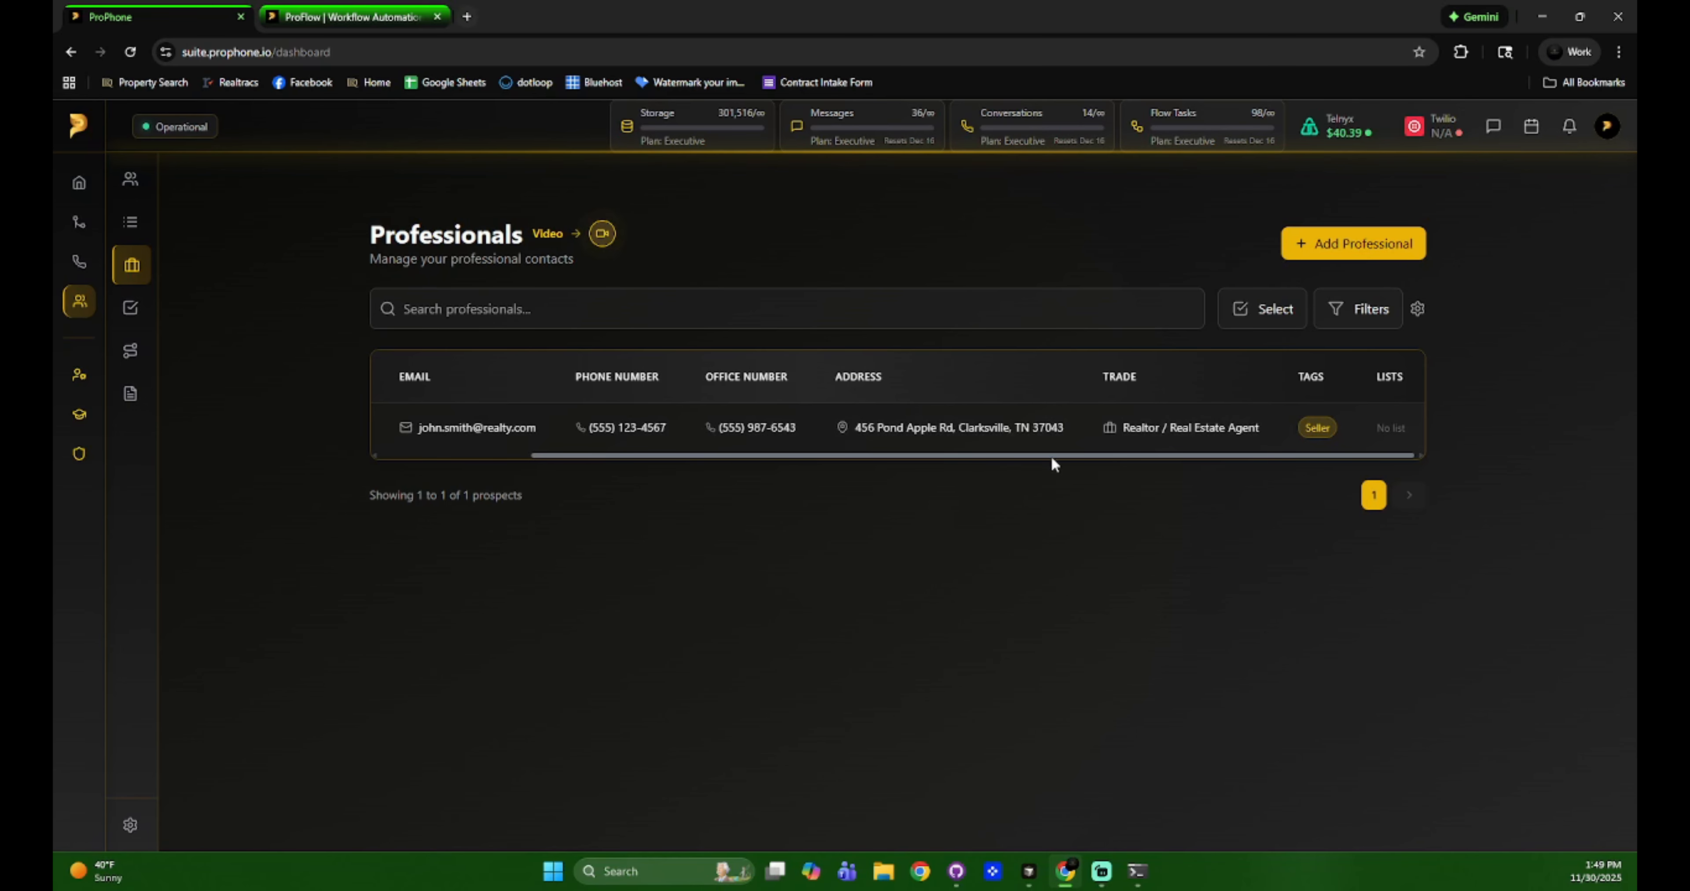
Select the professional's row and choose Send Via Webhook from the Actions menu.
left_click(395, 428)
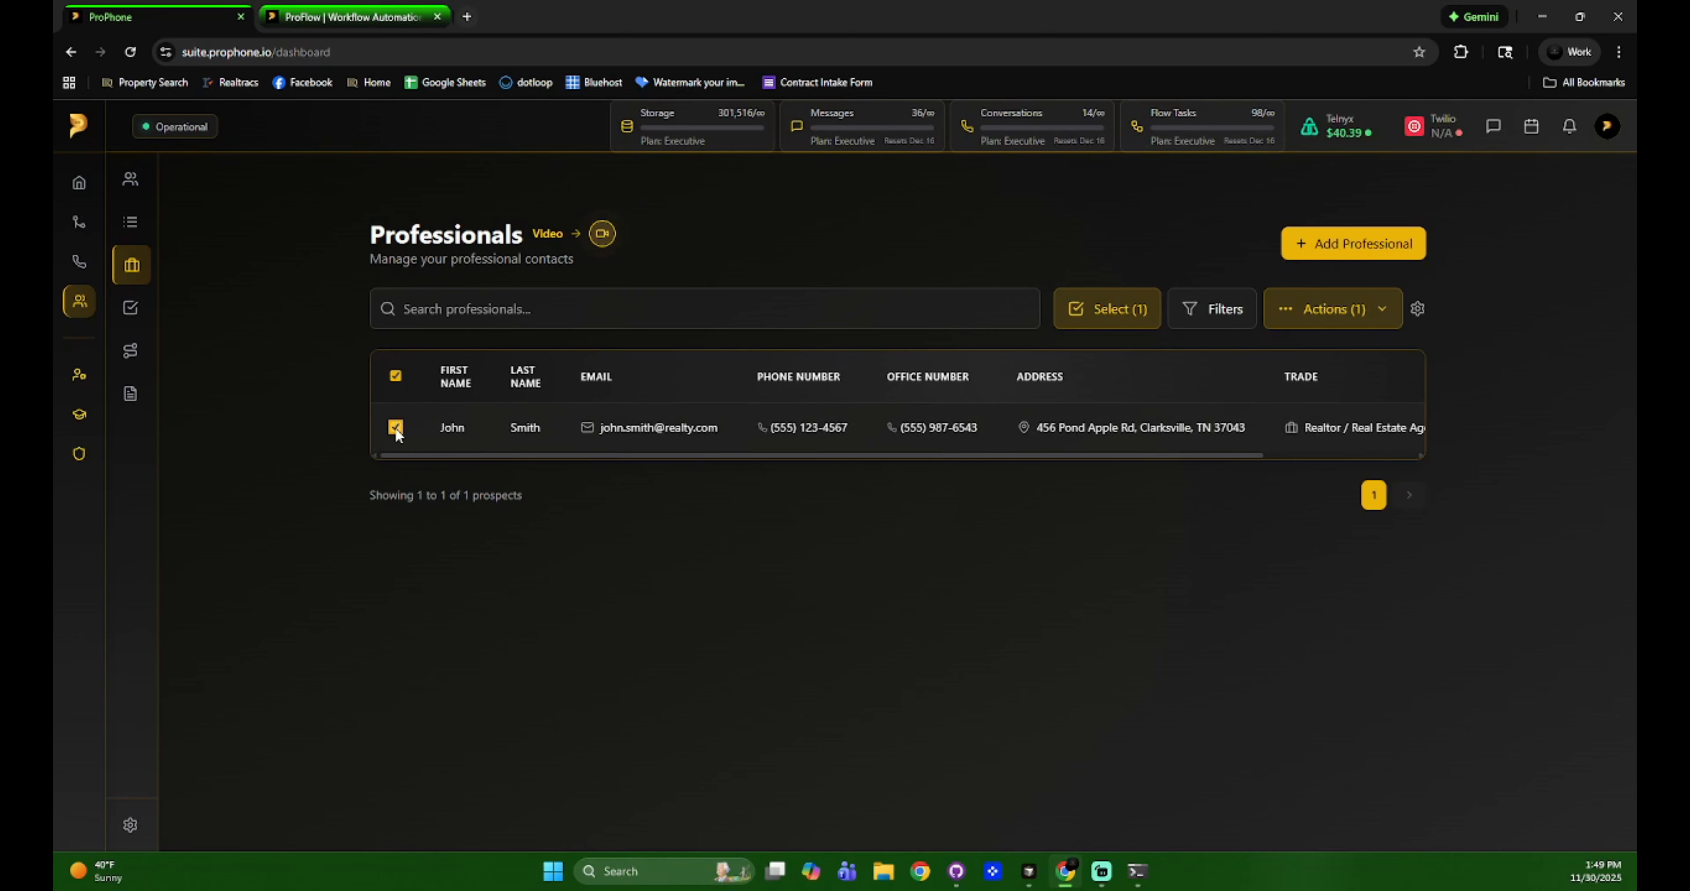
left_click(1358, 309)
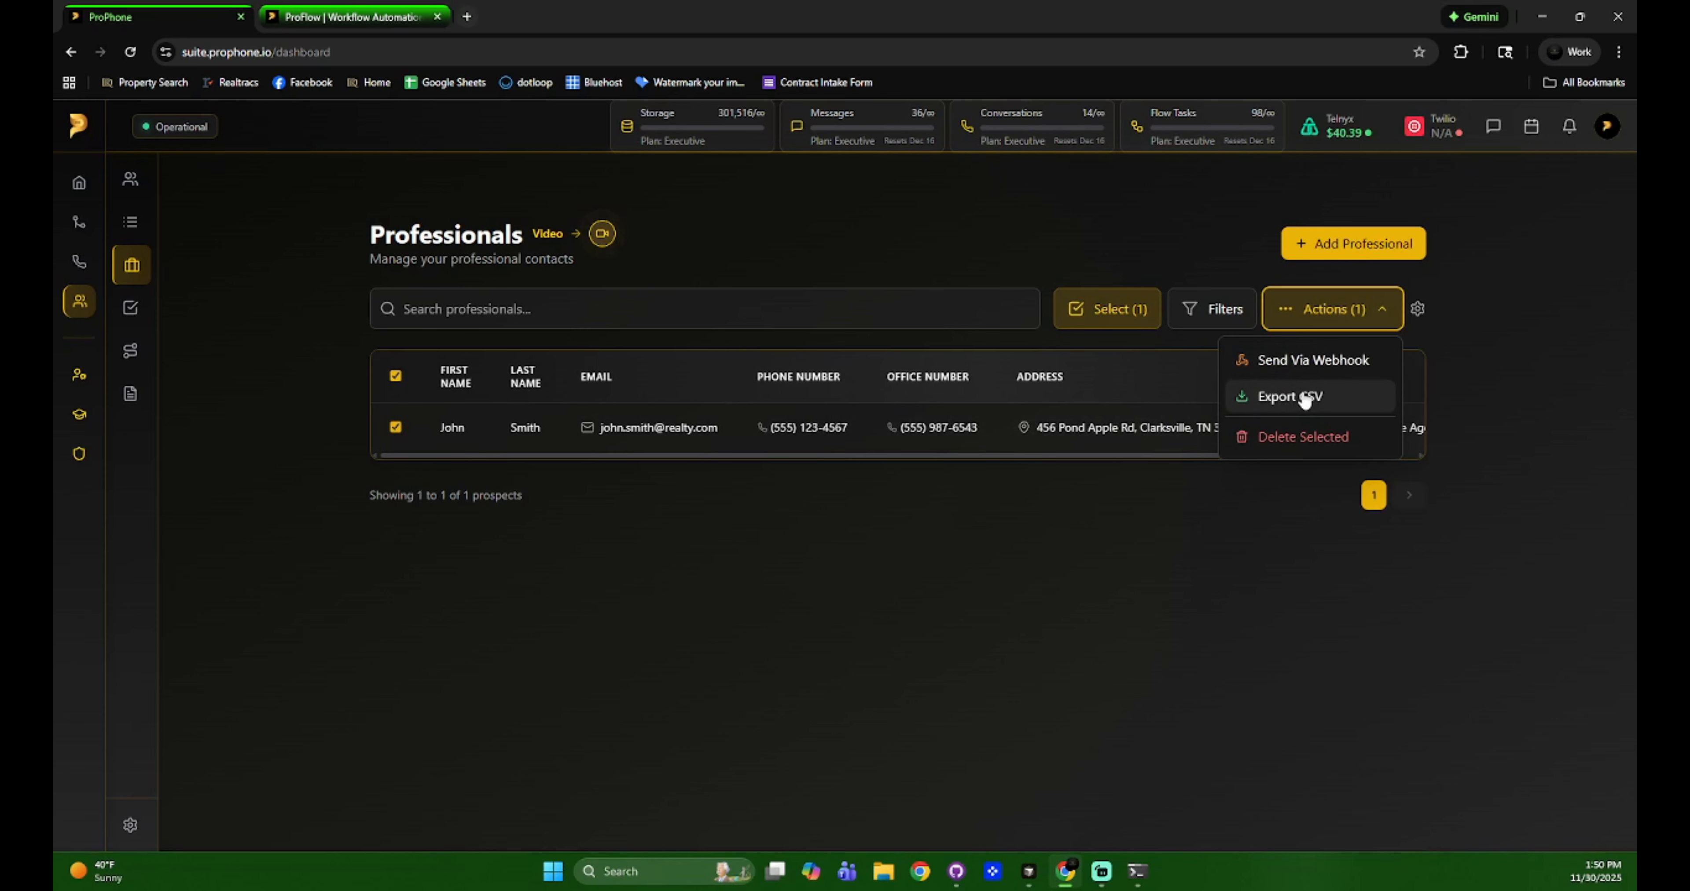
left_click(1293, 499)
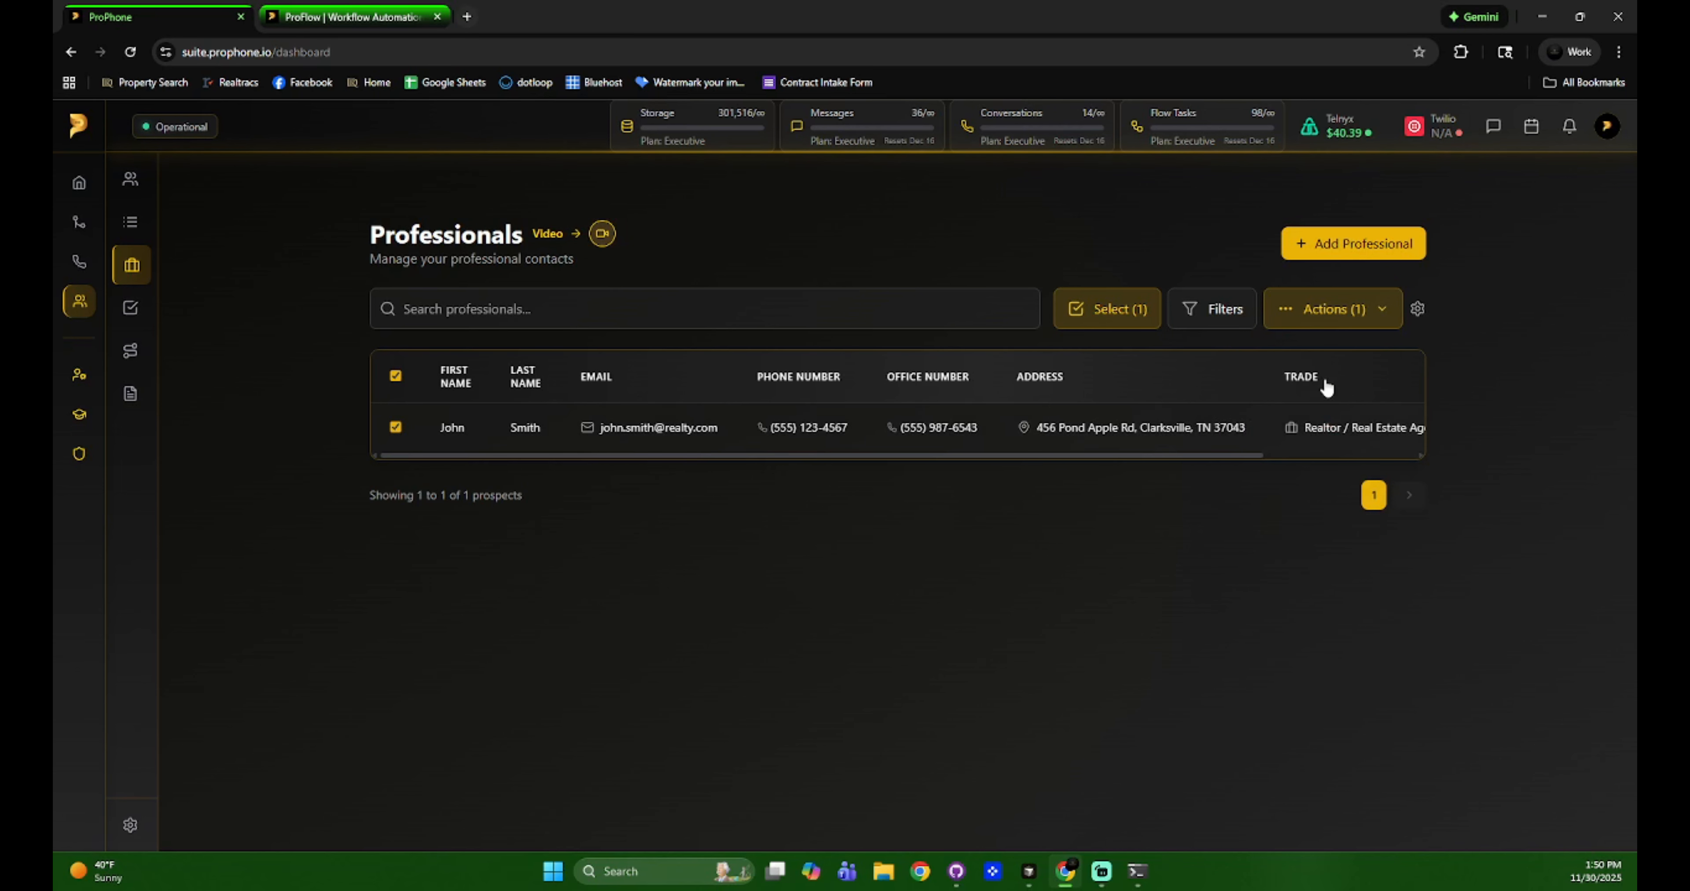
left_click(1333, 320)
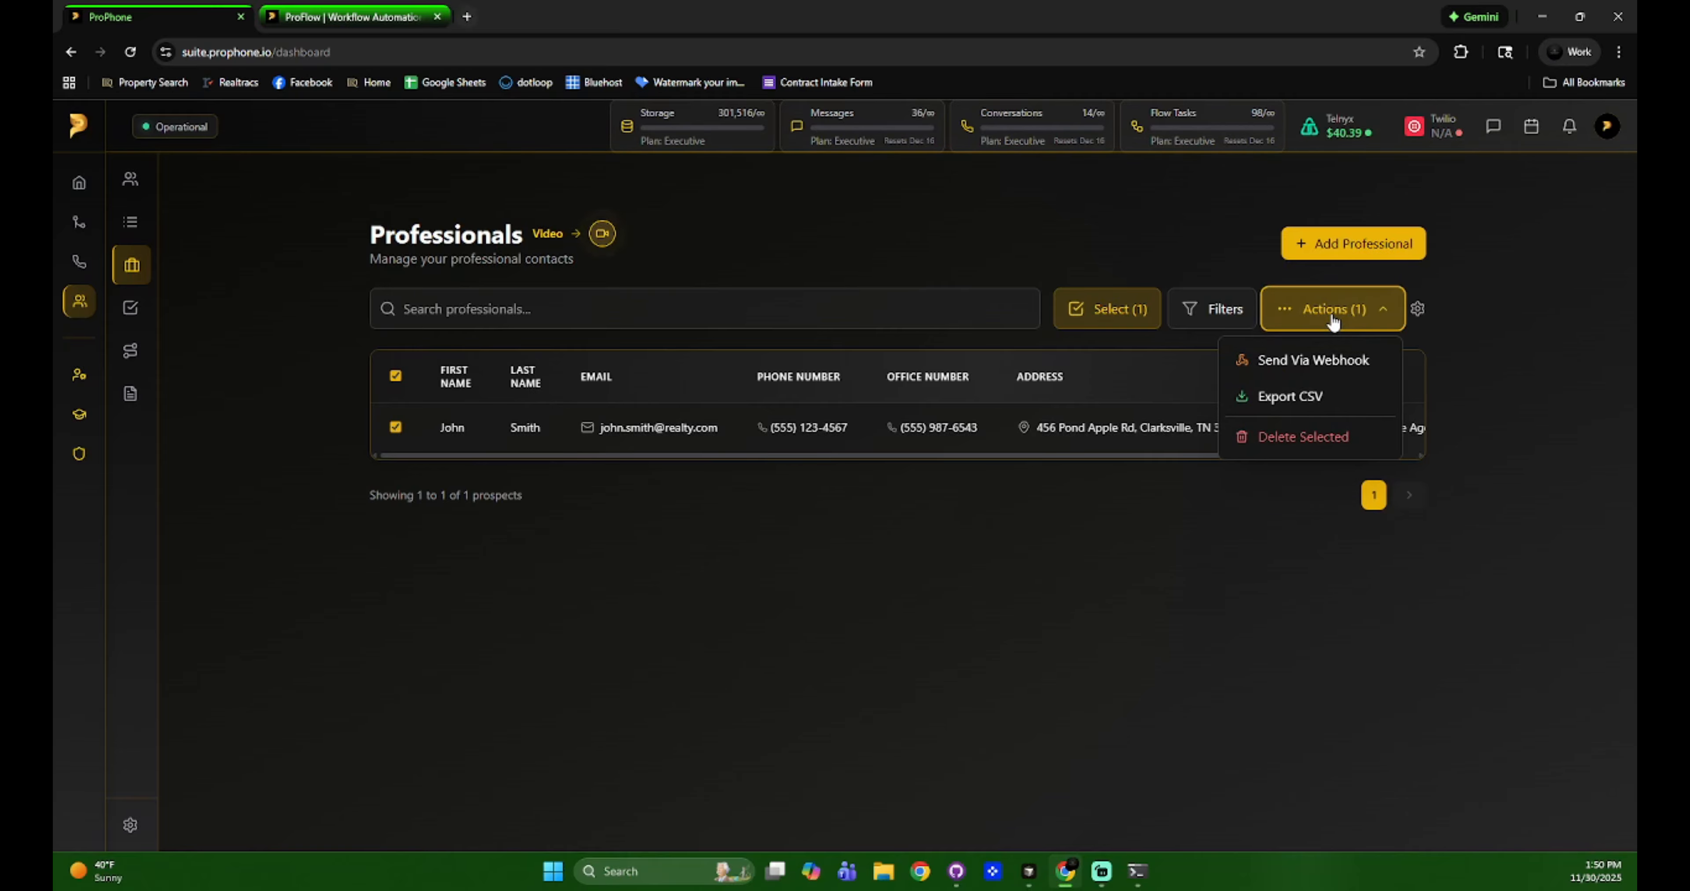
left_click(1317, 360)
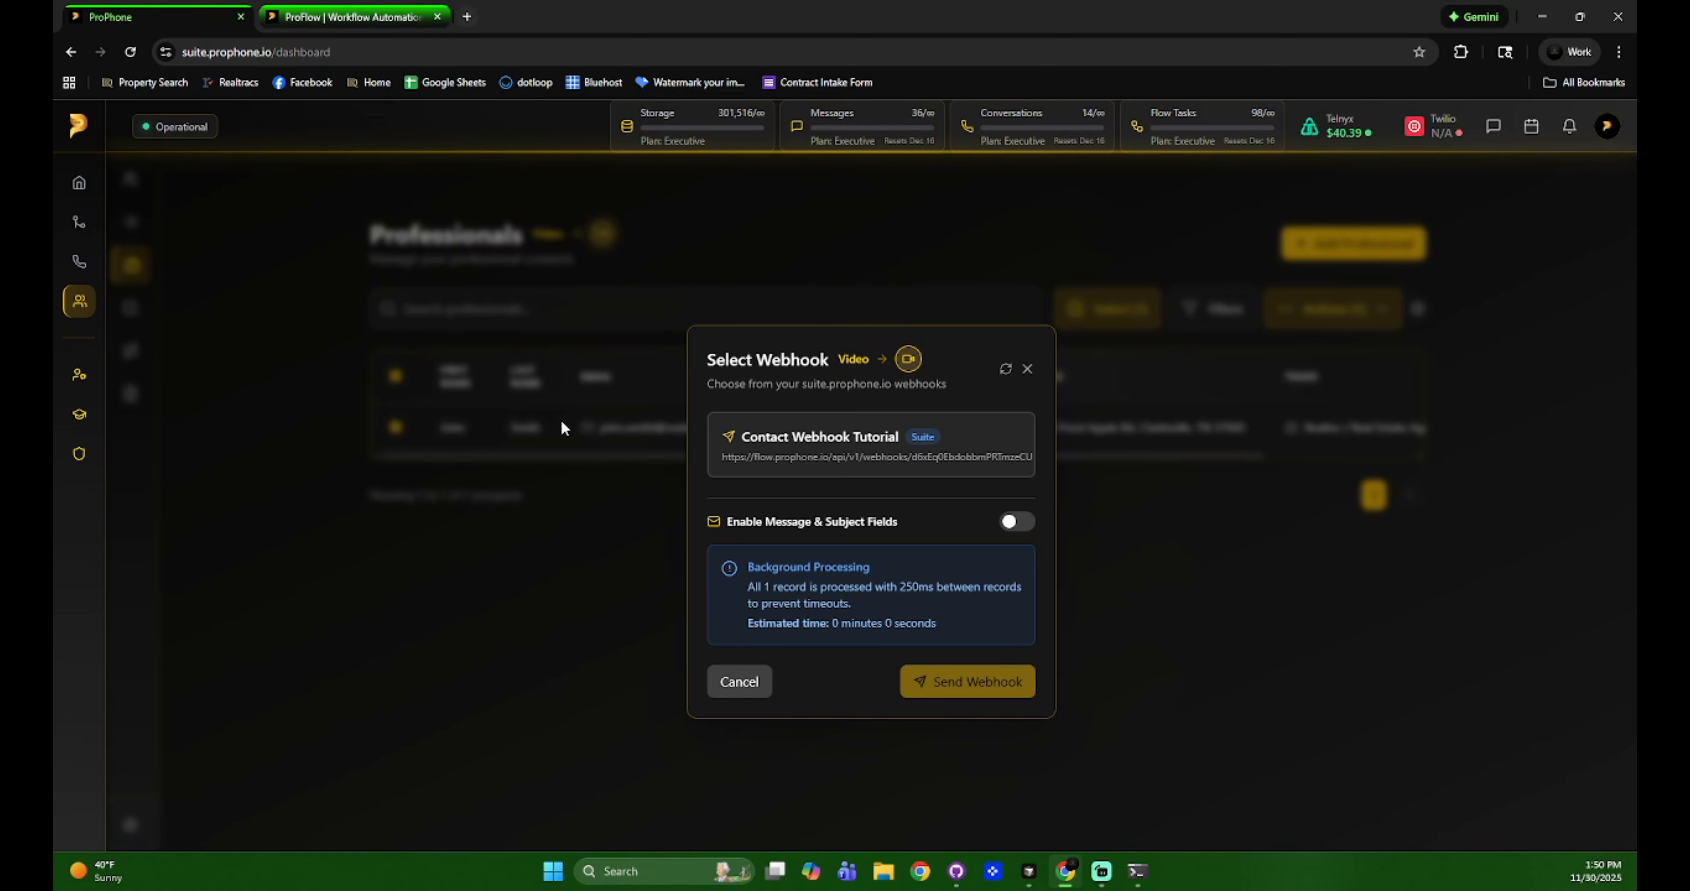
Turn on Enable Message & Subject Fields and click into the Subject and Message boxes.
left_click(1011, 522)
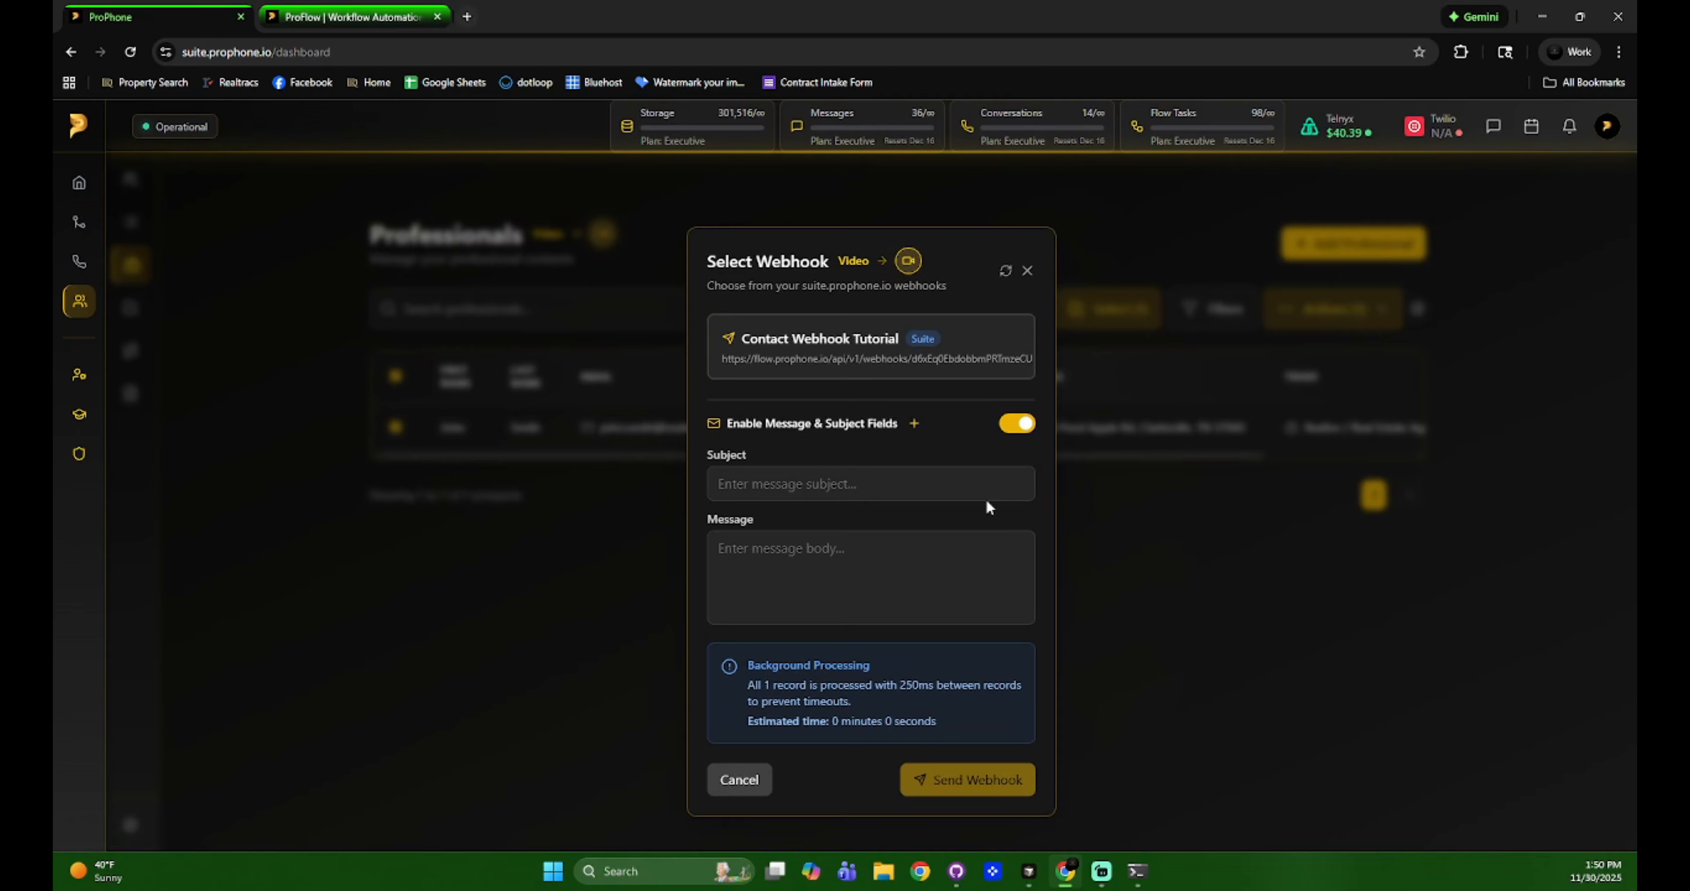
left_click(787, 474)
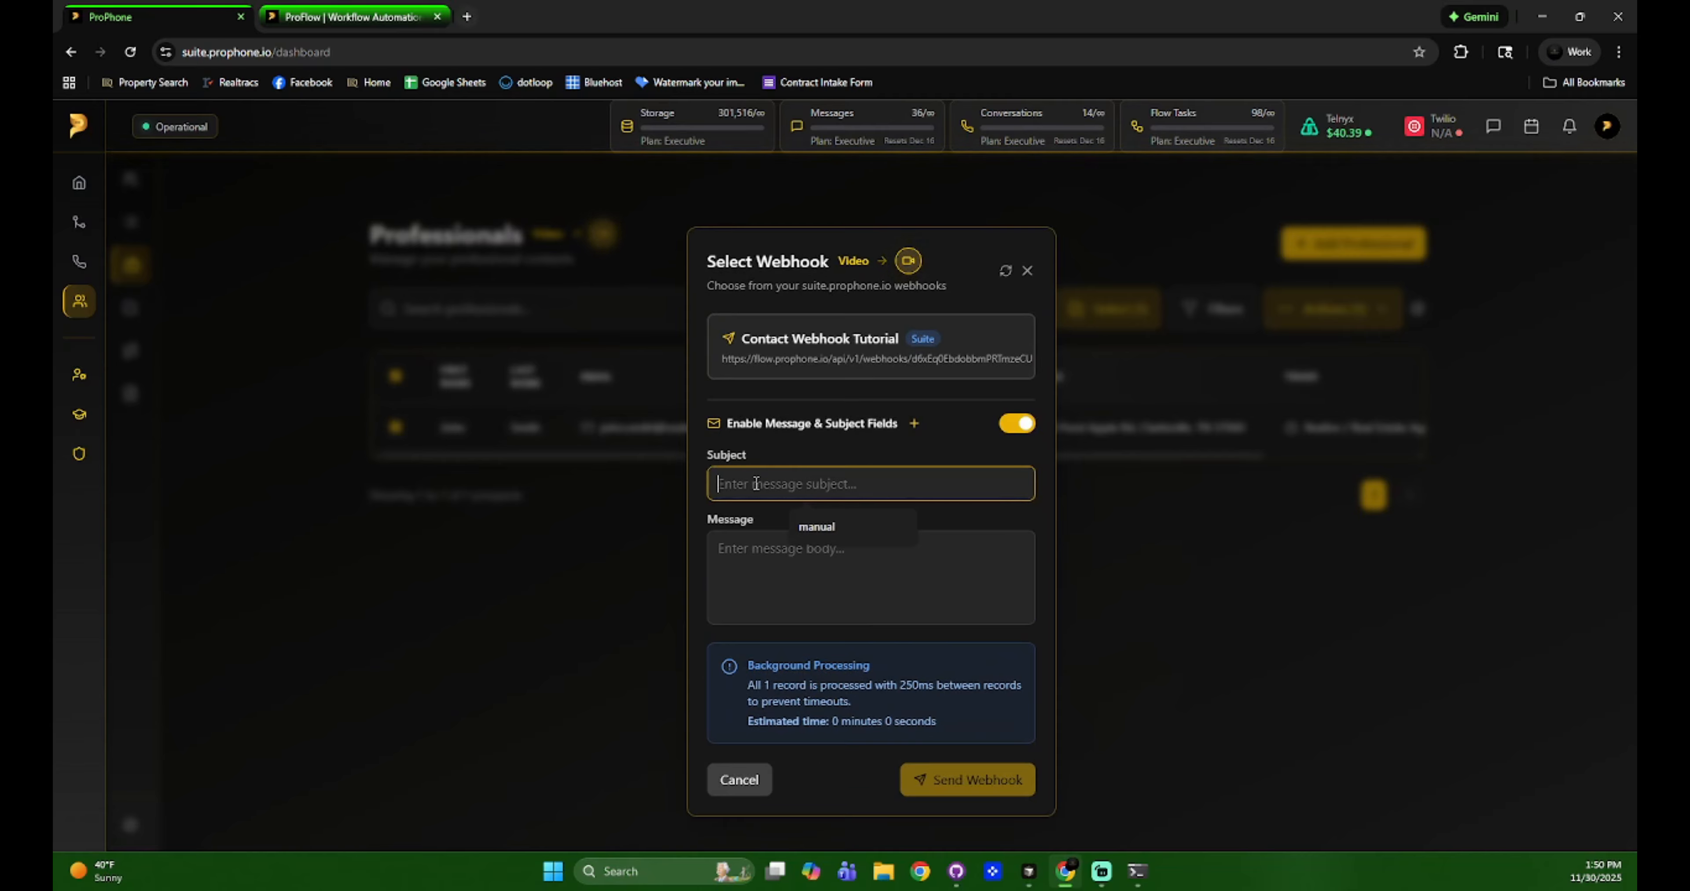
left_click(766, 572)
left_click(767, 483)
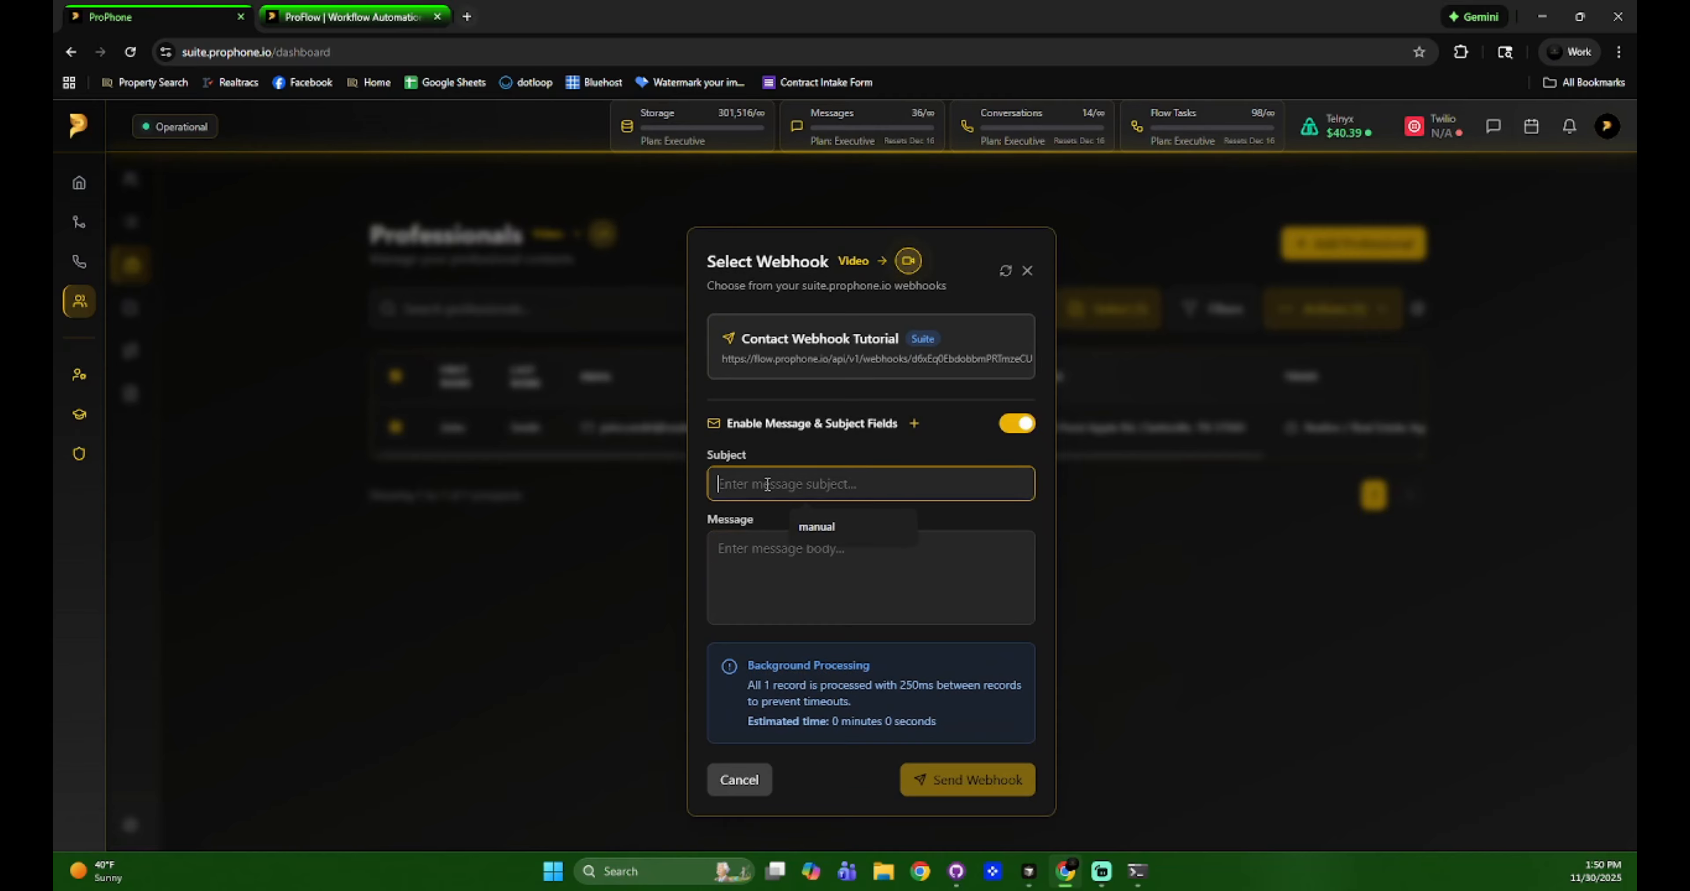
left_click(770, 570)
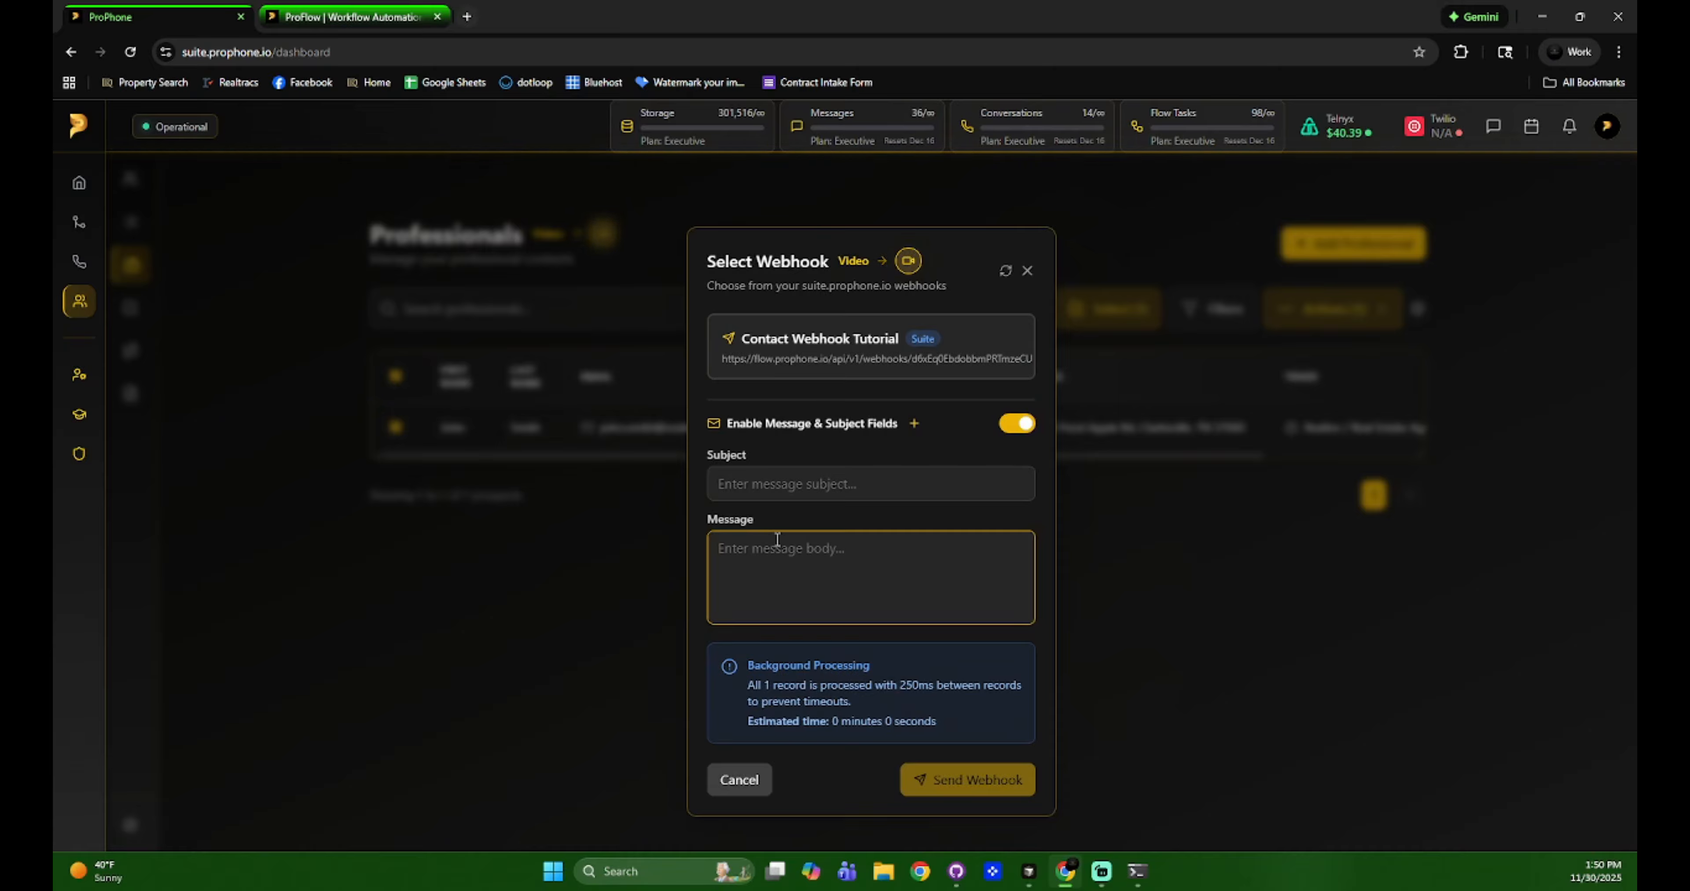
Fill subject and message from the Test template and pick the Contact Webhook Tutorial webhook.
left_click(350, 15)
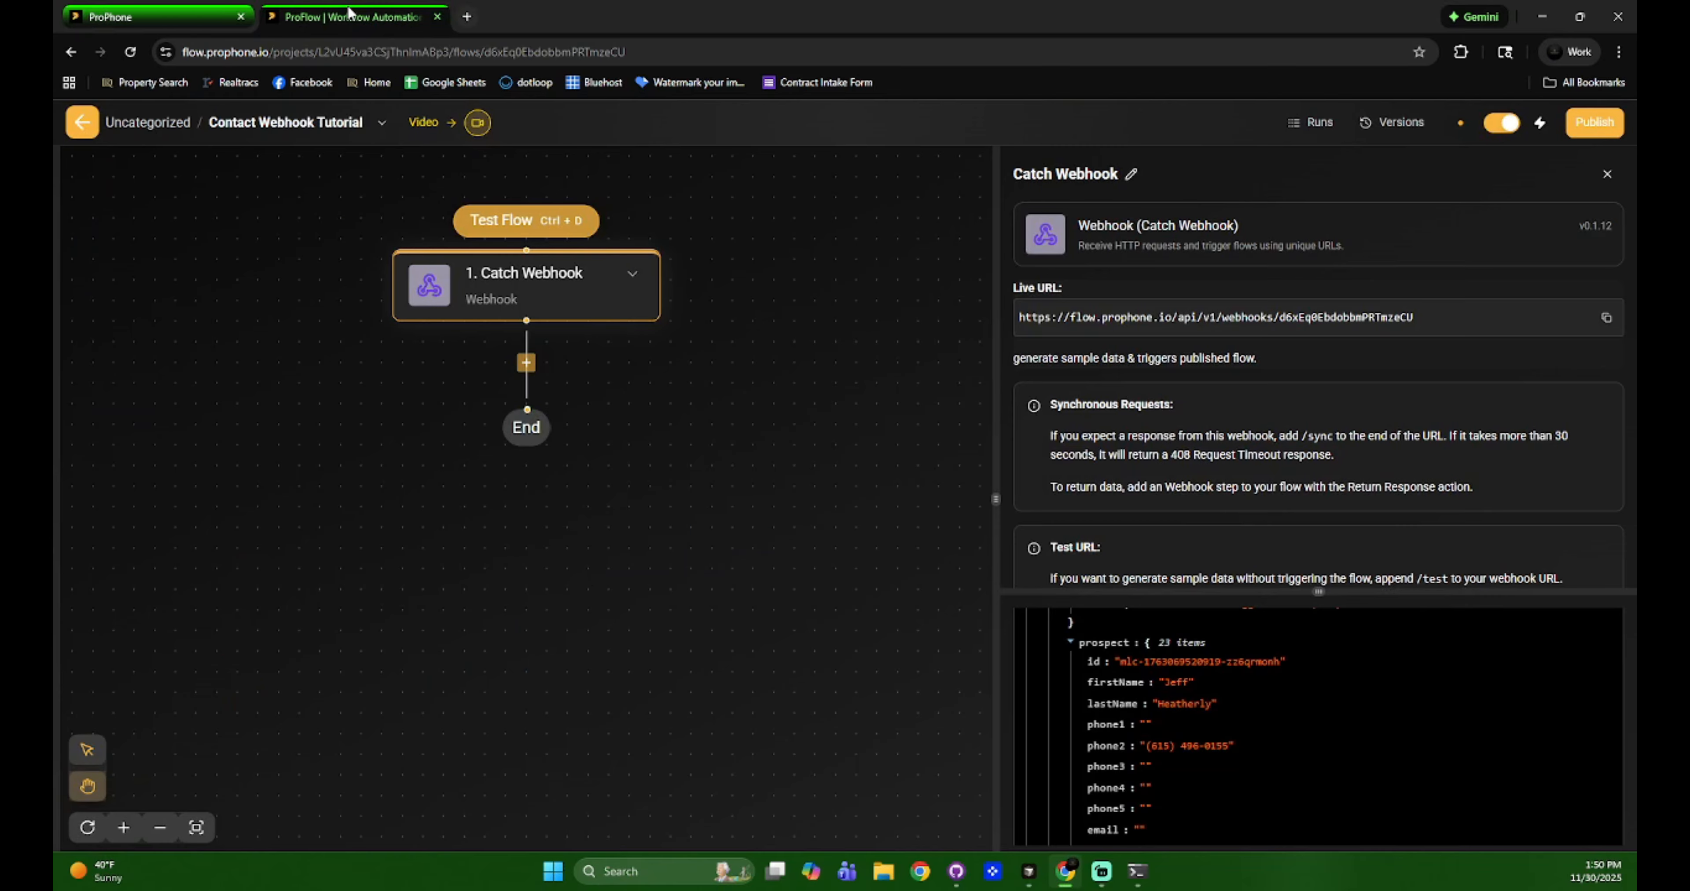
left_click(181, 20)
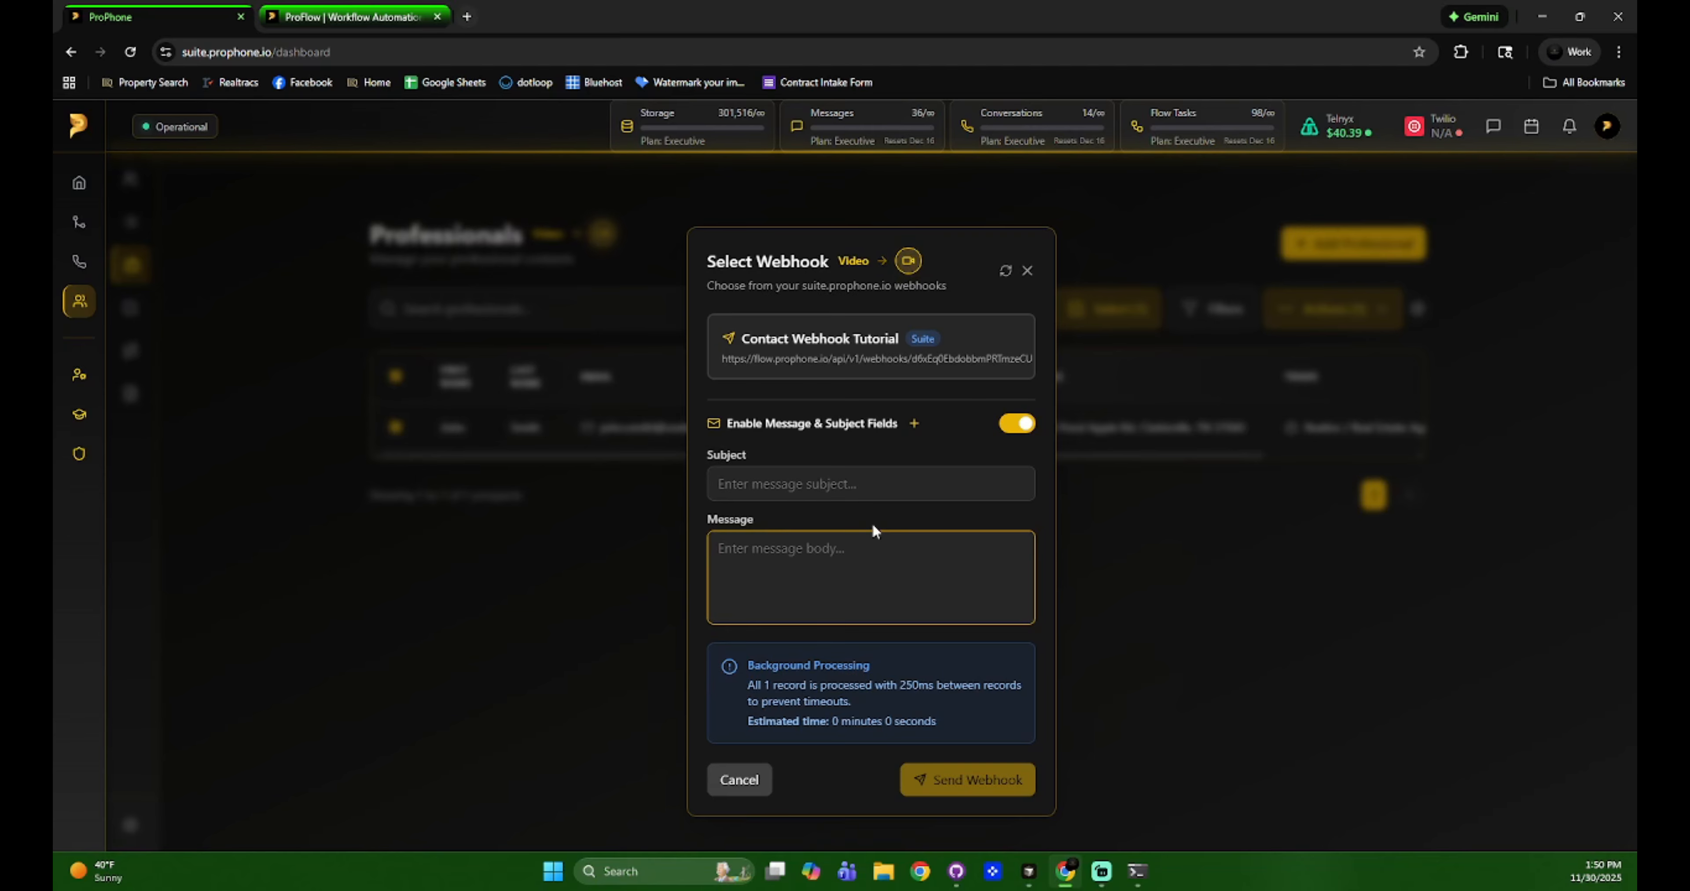
left_click(913, 425)
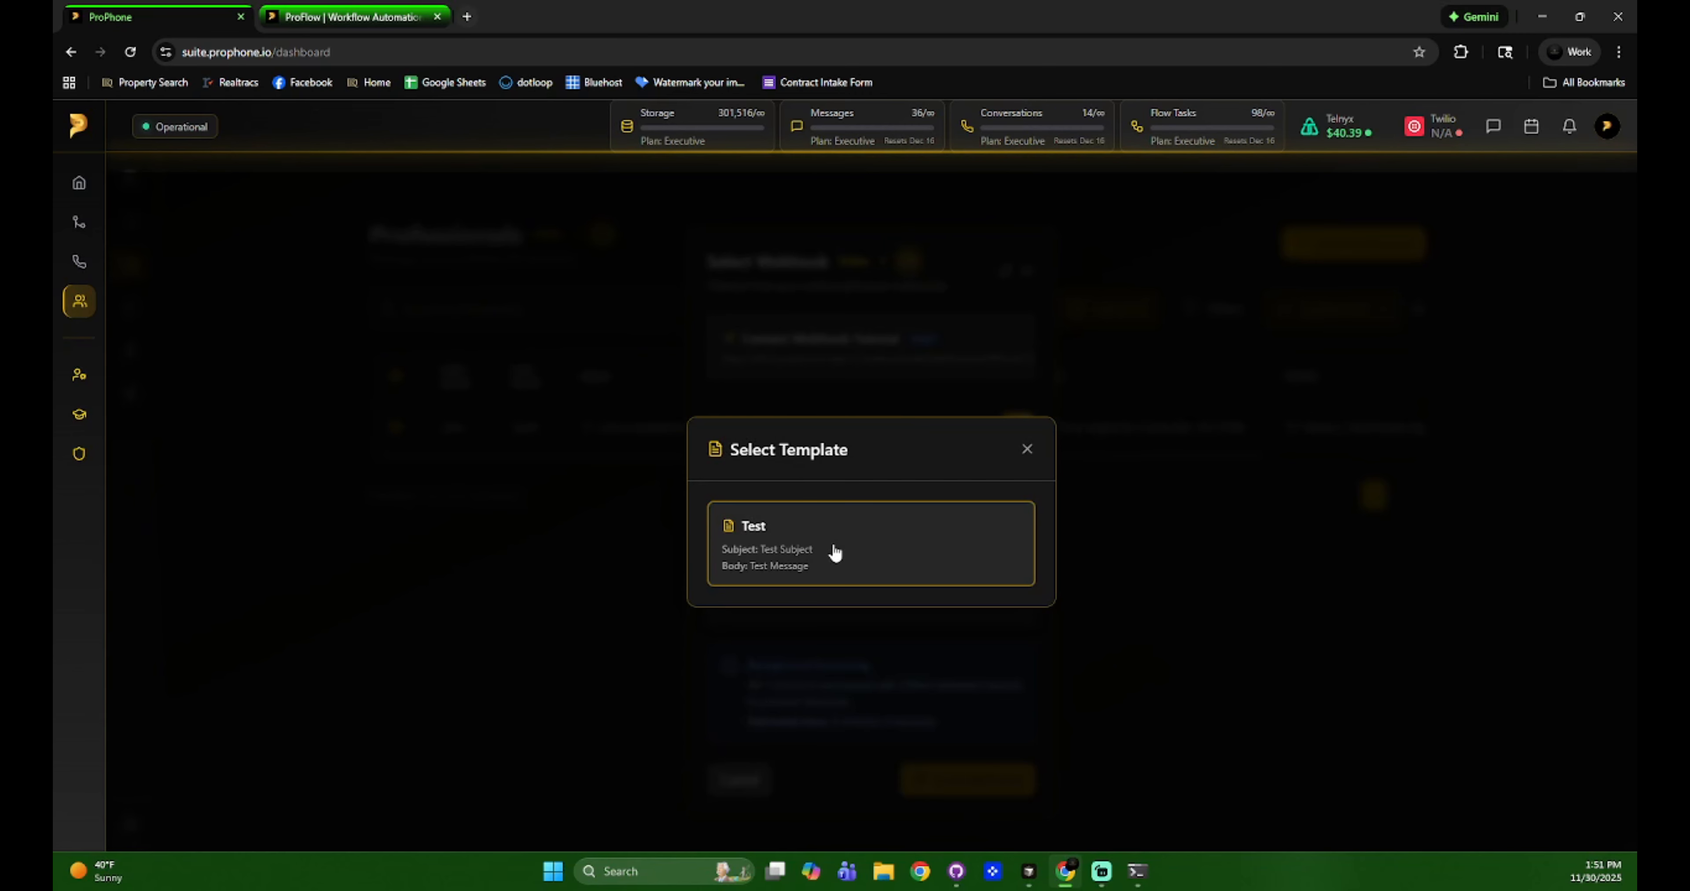
left_click(834, 552)
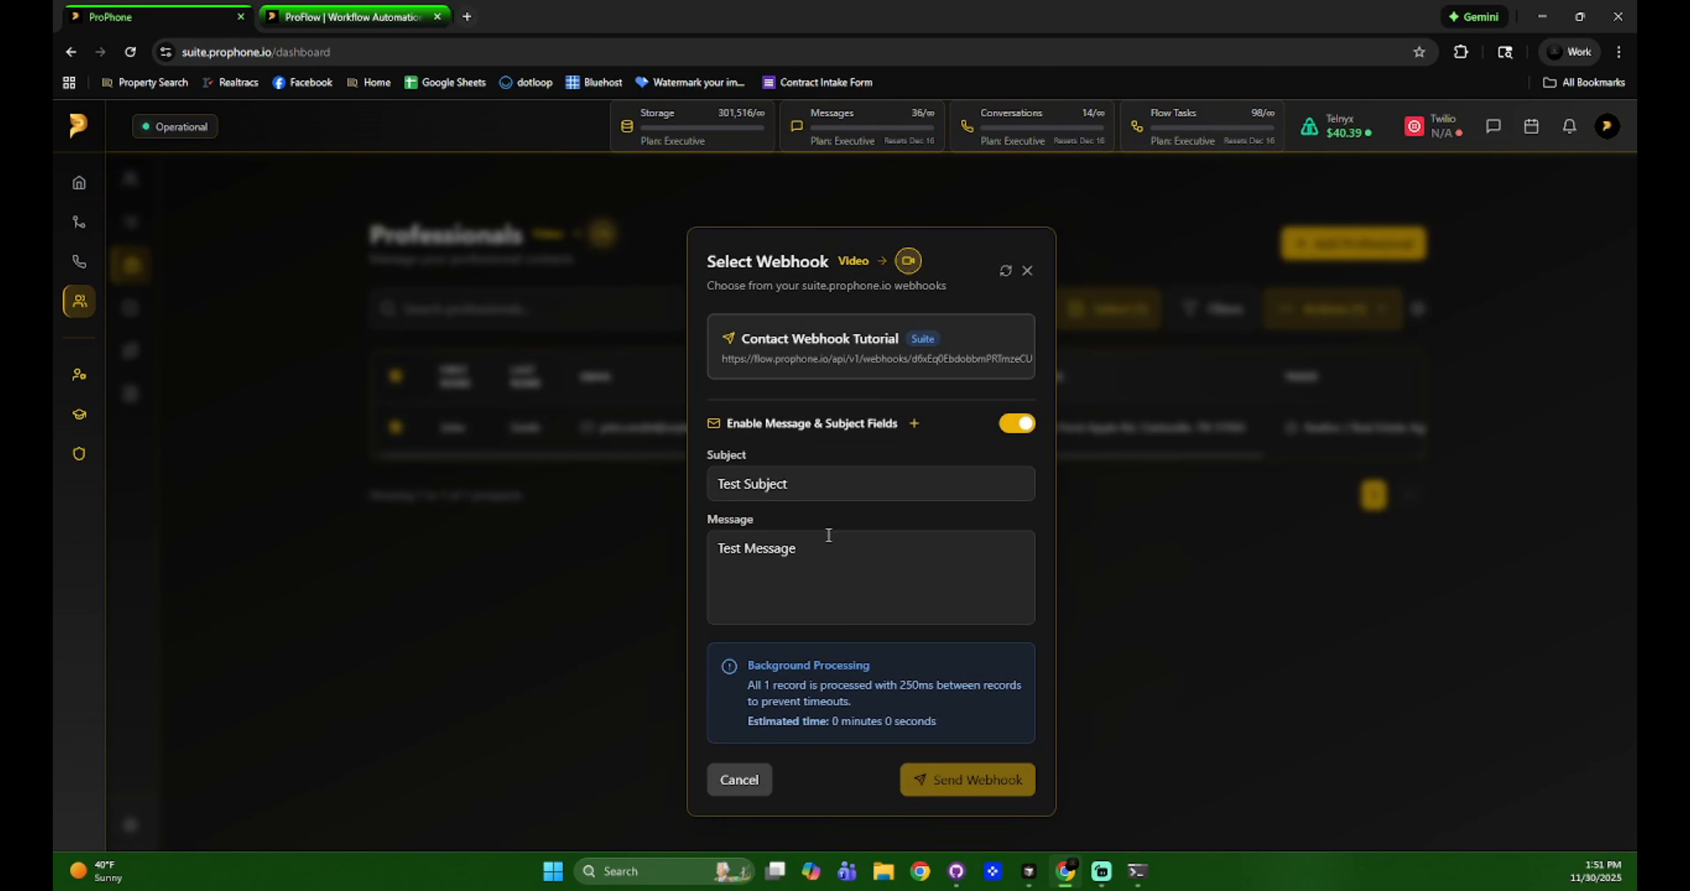
left_click(959, 358)
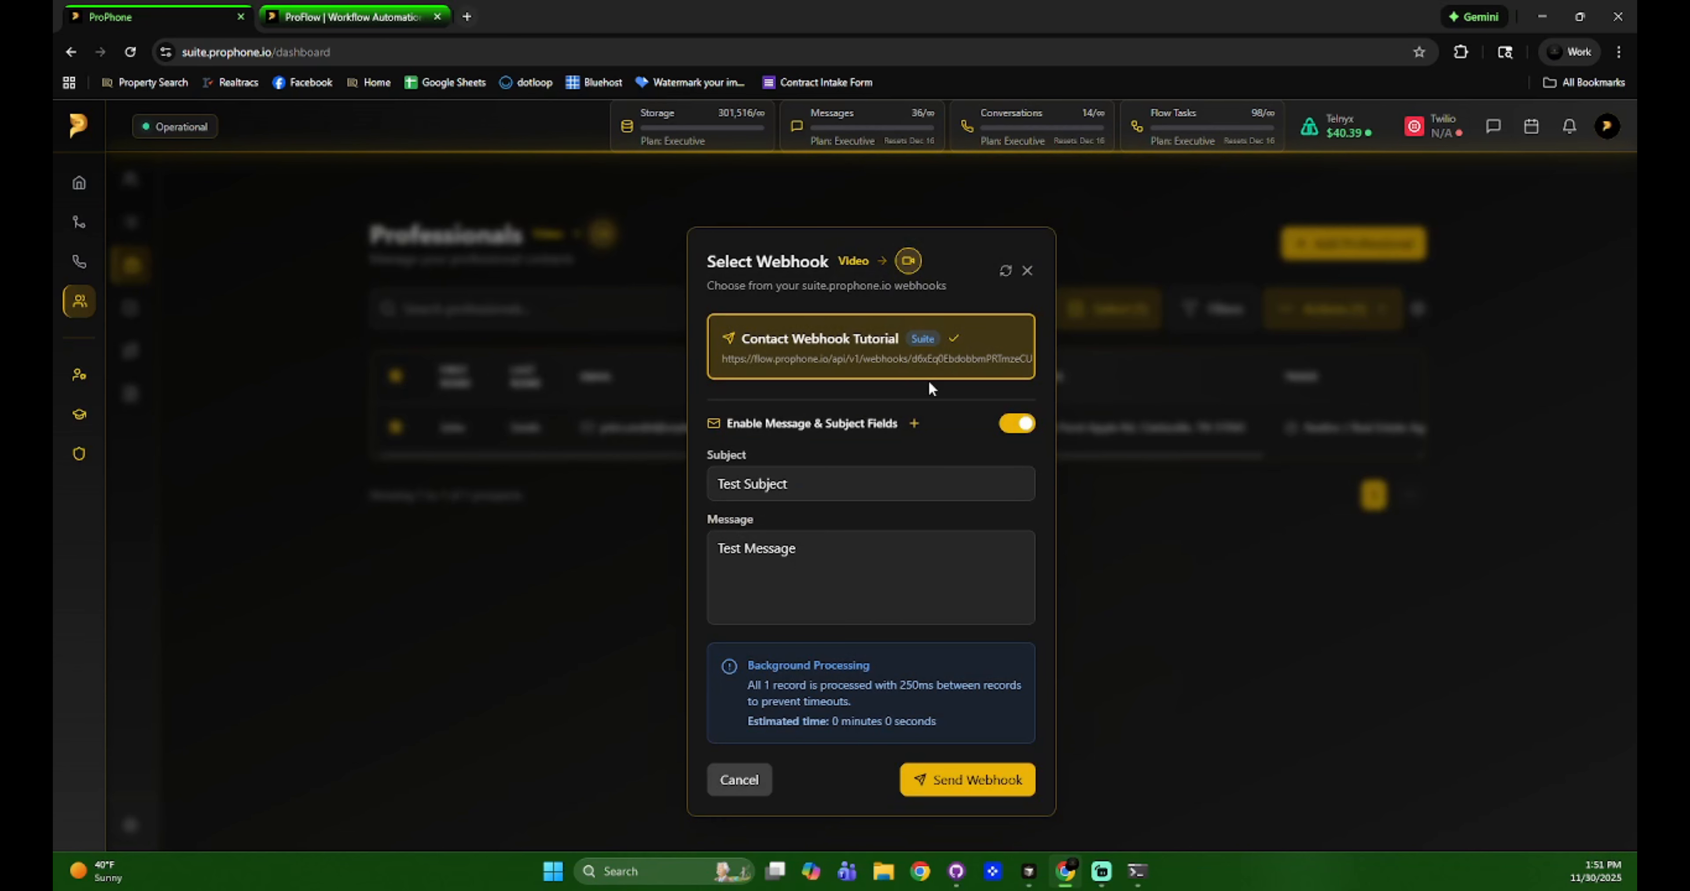
Start a fresh webhook test in ProFlow, then send the professional from ProPhone.
left_click(864, 339)
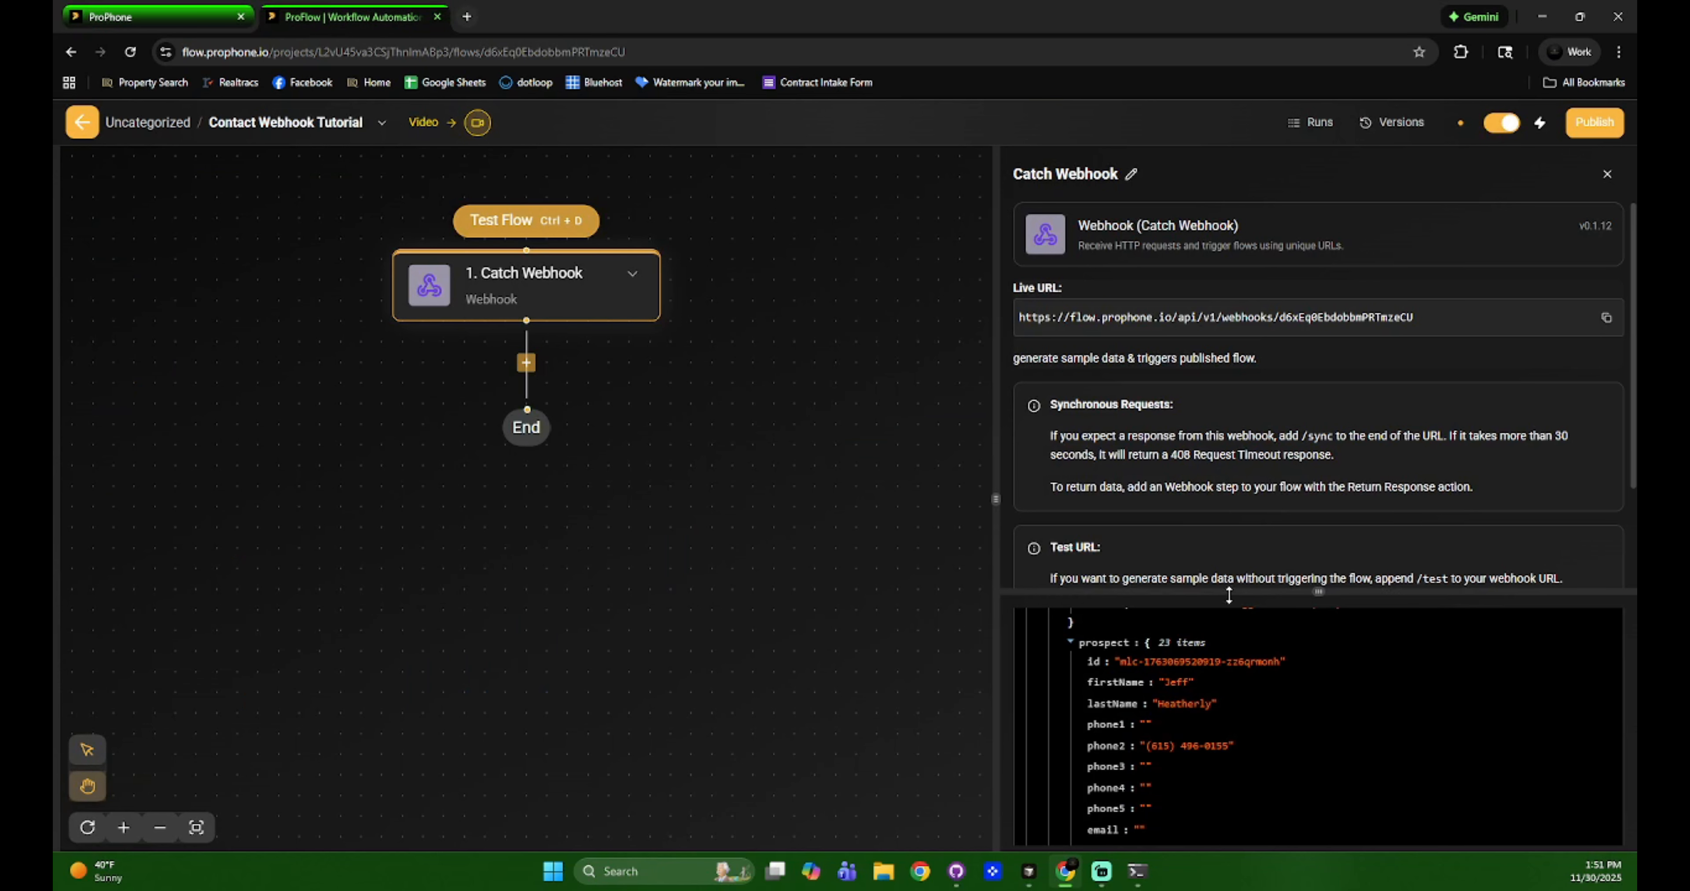
scroll(1335, 549, "down", 3)
left_click_drag(1317, 595, 1291, 436)
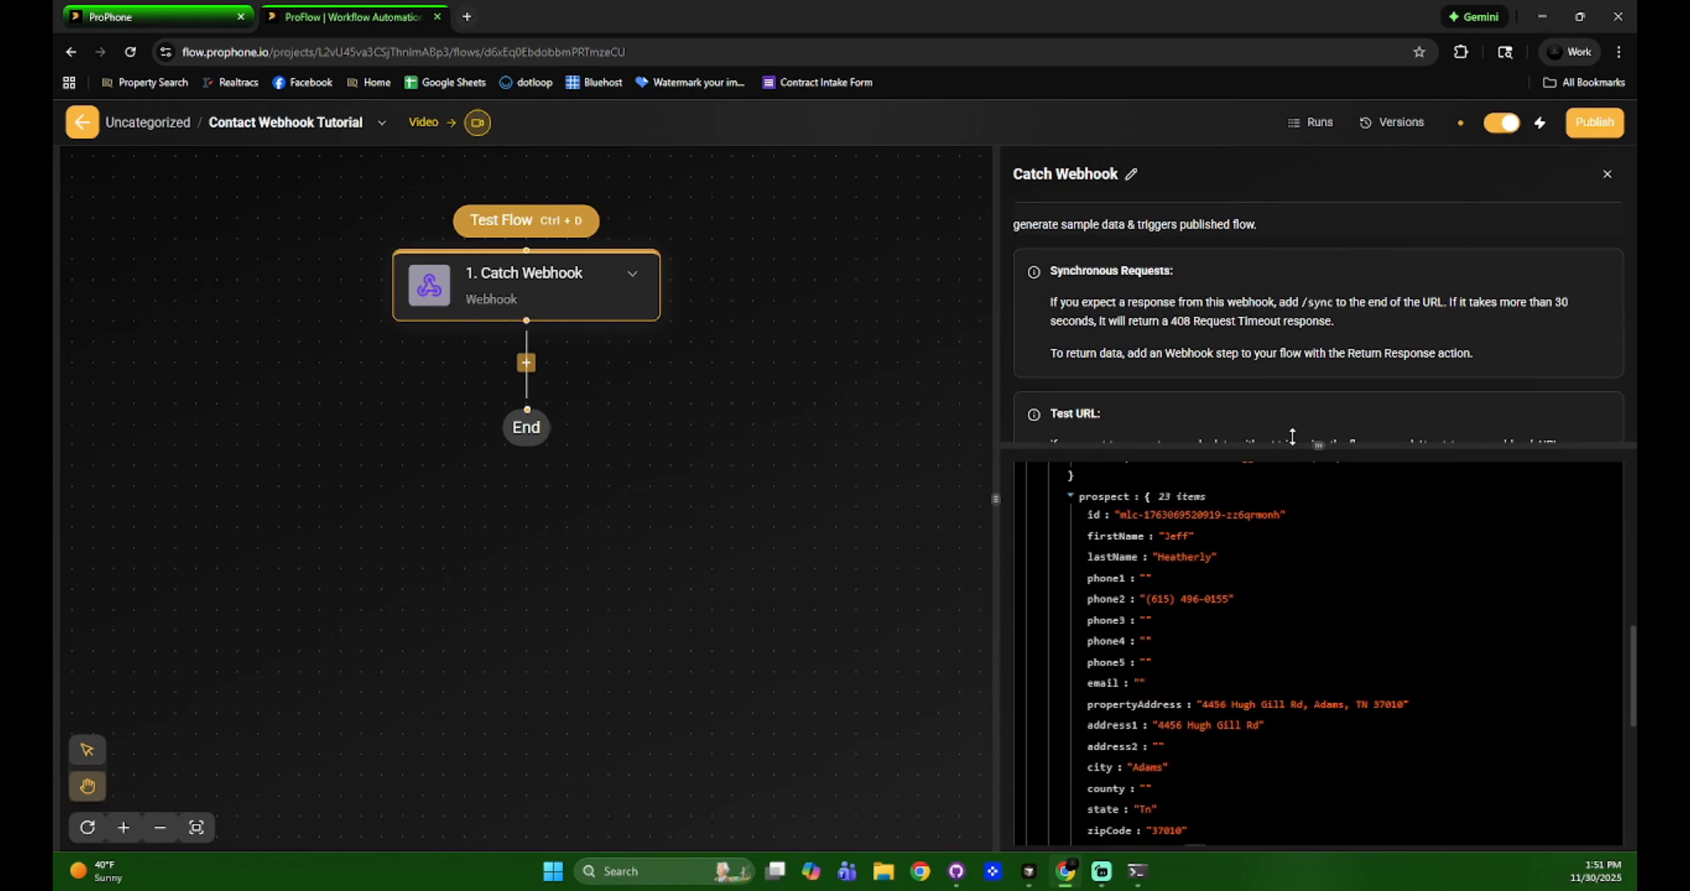
scroll(1418, 702, "up", 10)
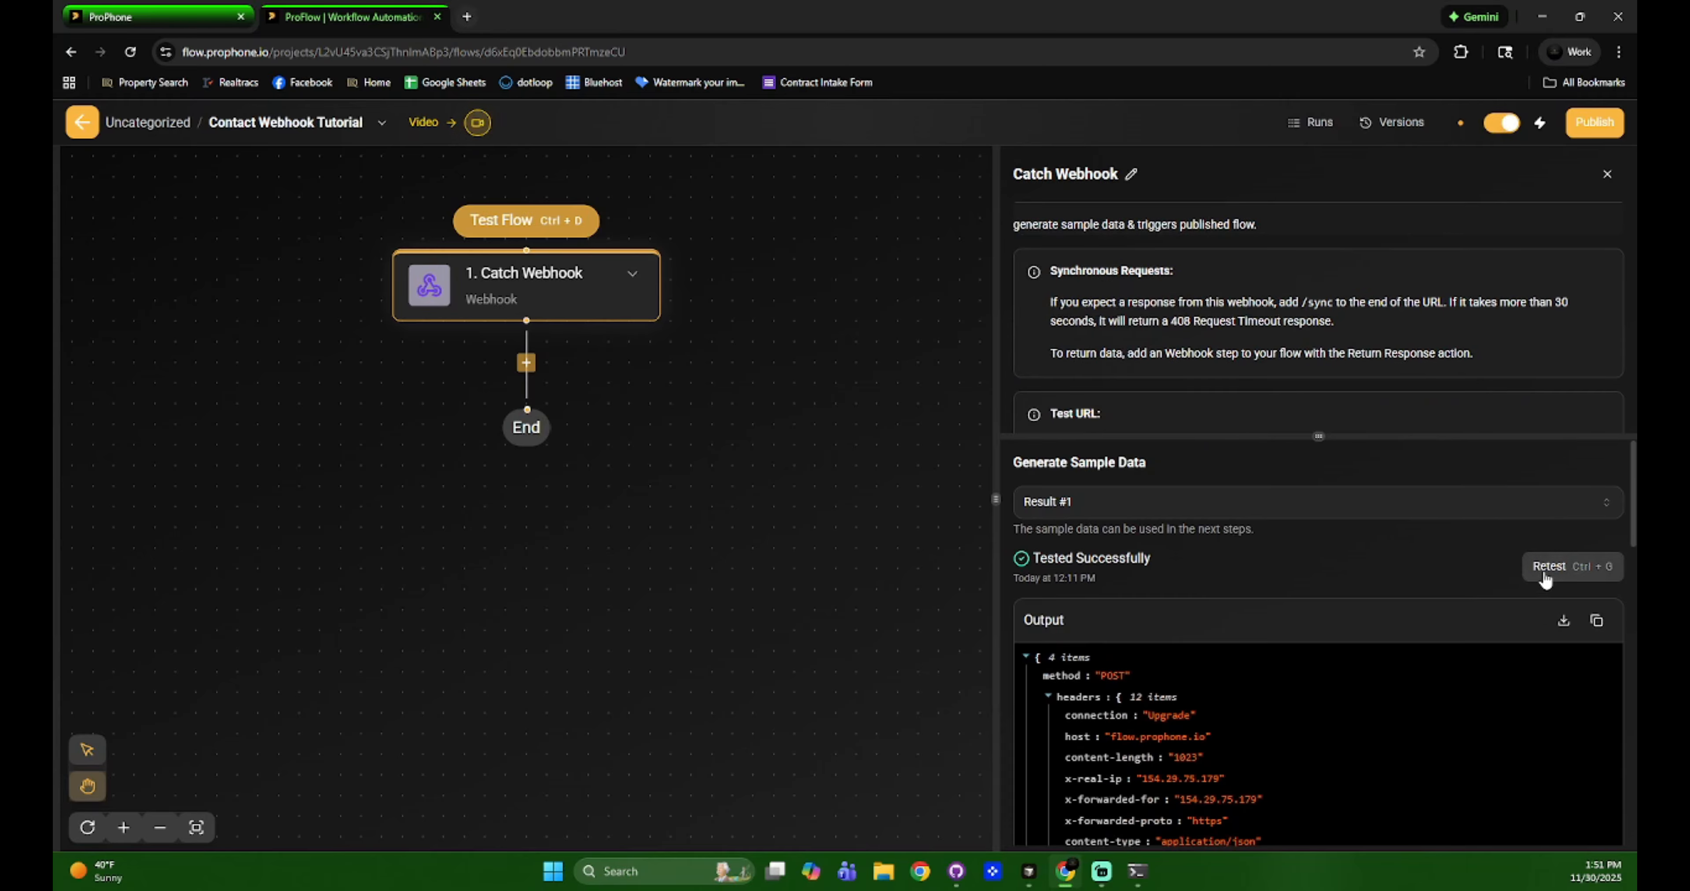
left_click(1546, 576)
key("ctrl+1")
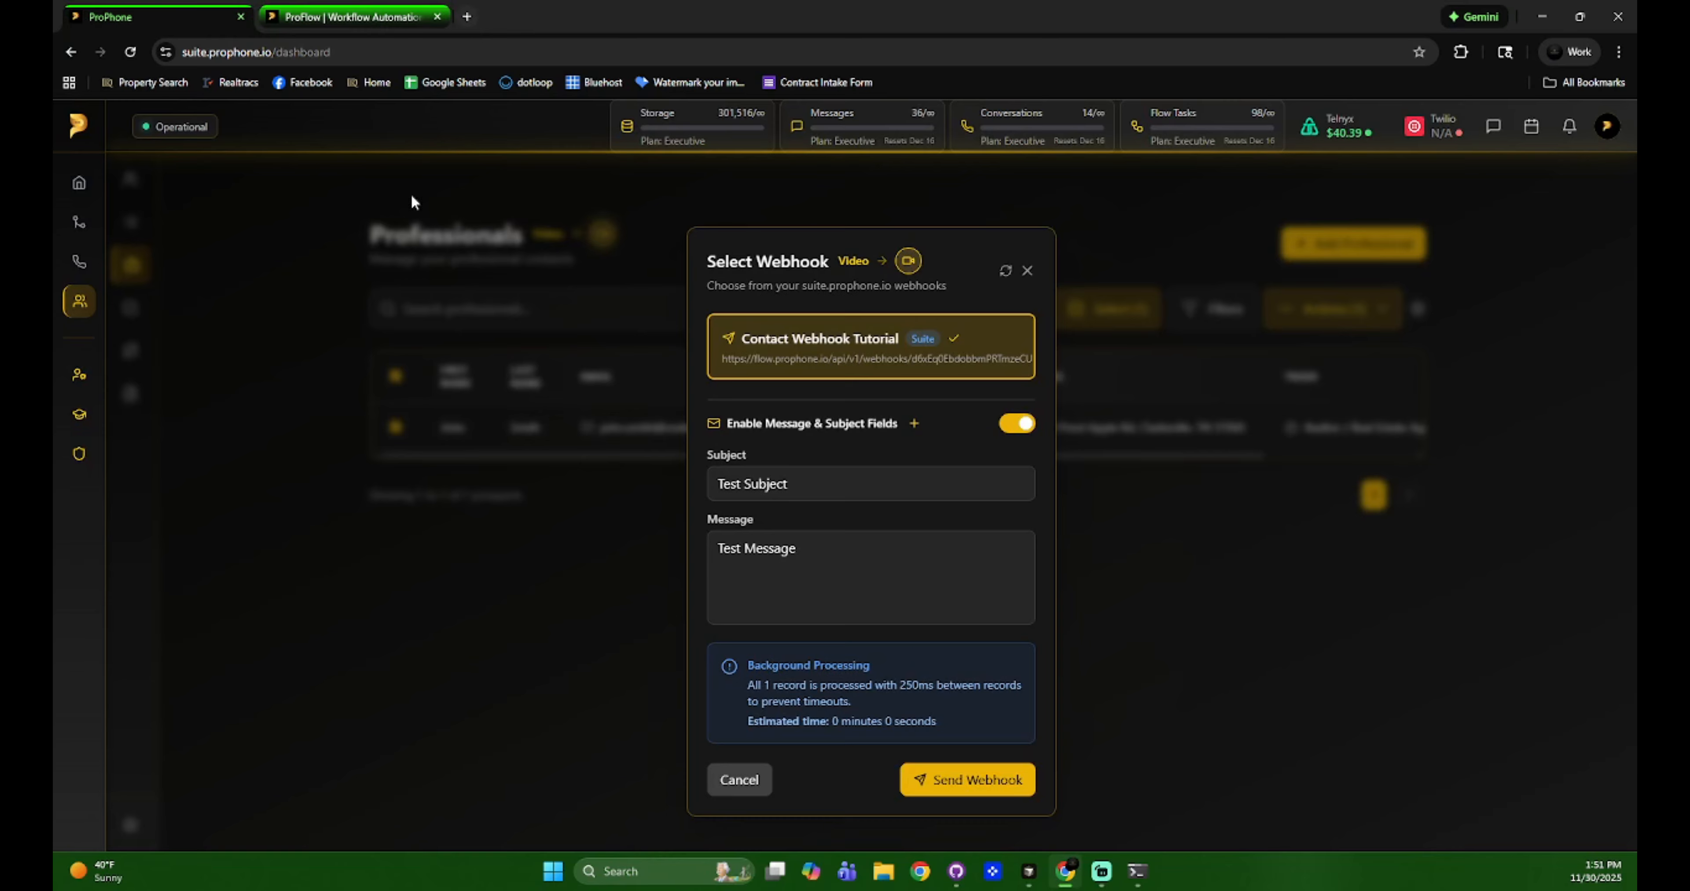
left_click(978, 785)
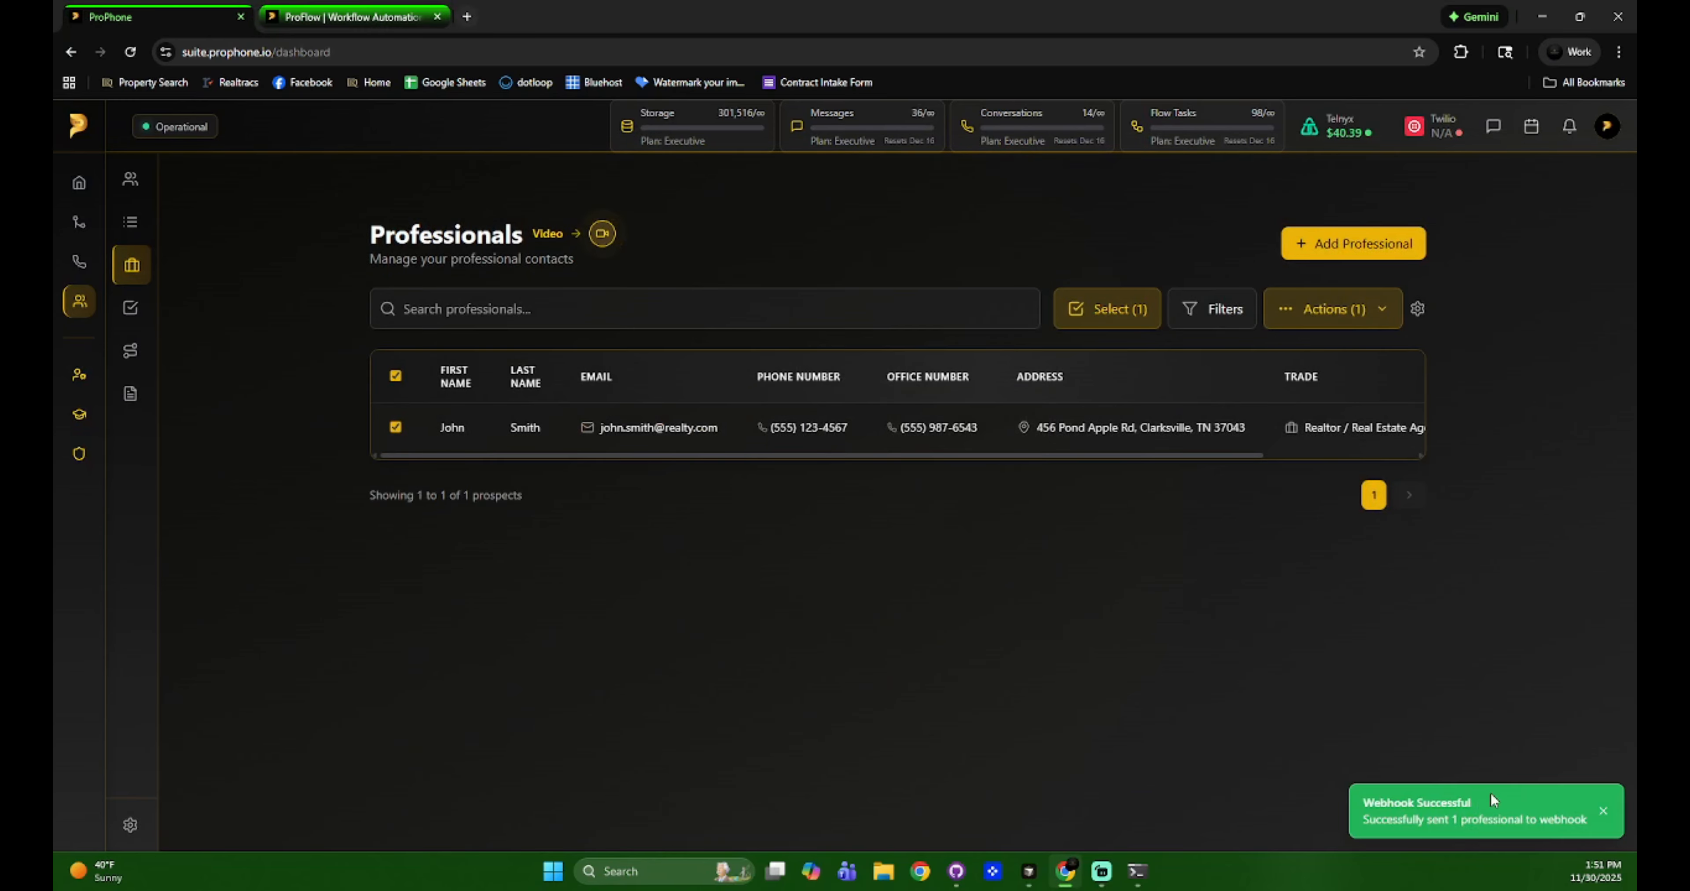
Inspect the professional's received data in ProFlow's webhook output.
left_click(448, 8)
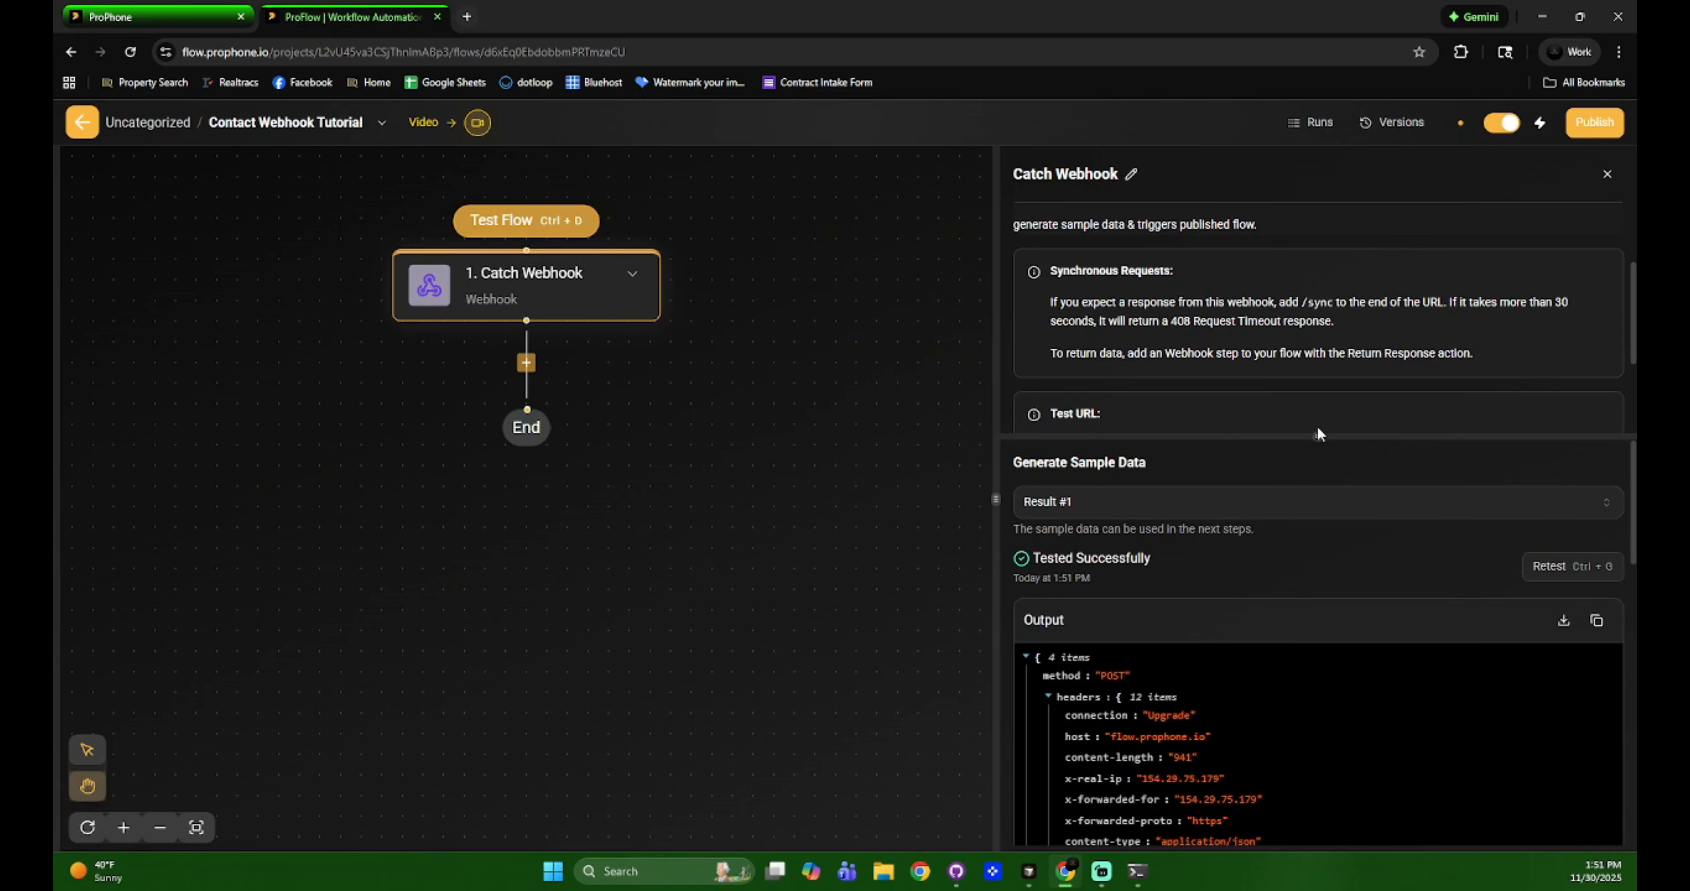
left_click_drag(1295, 363, 1295, 341)
scroll(1242, 691, "down", 7)
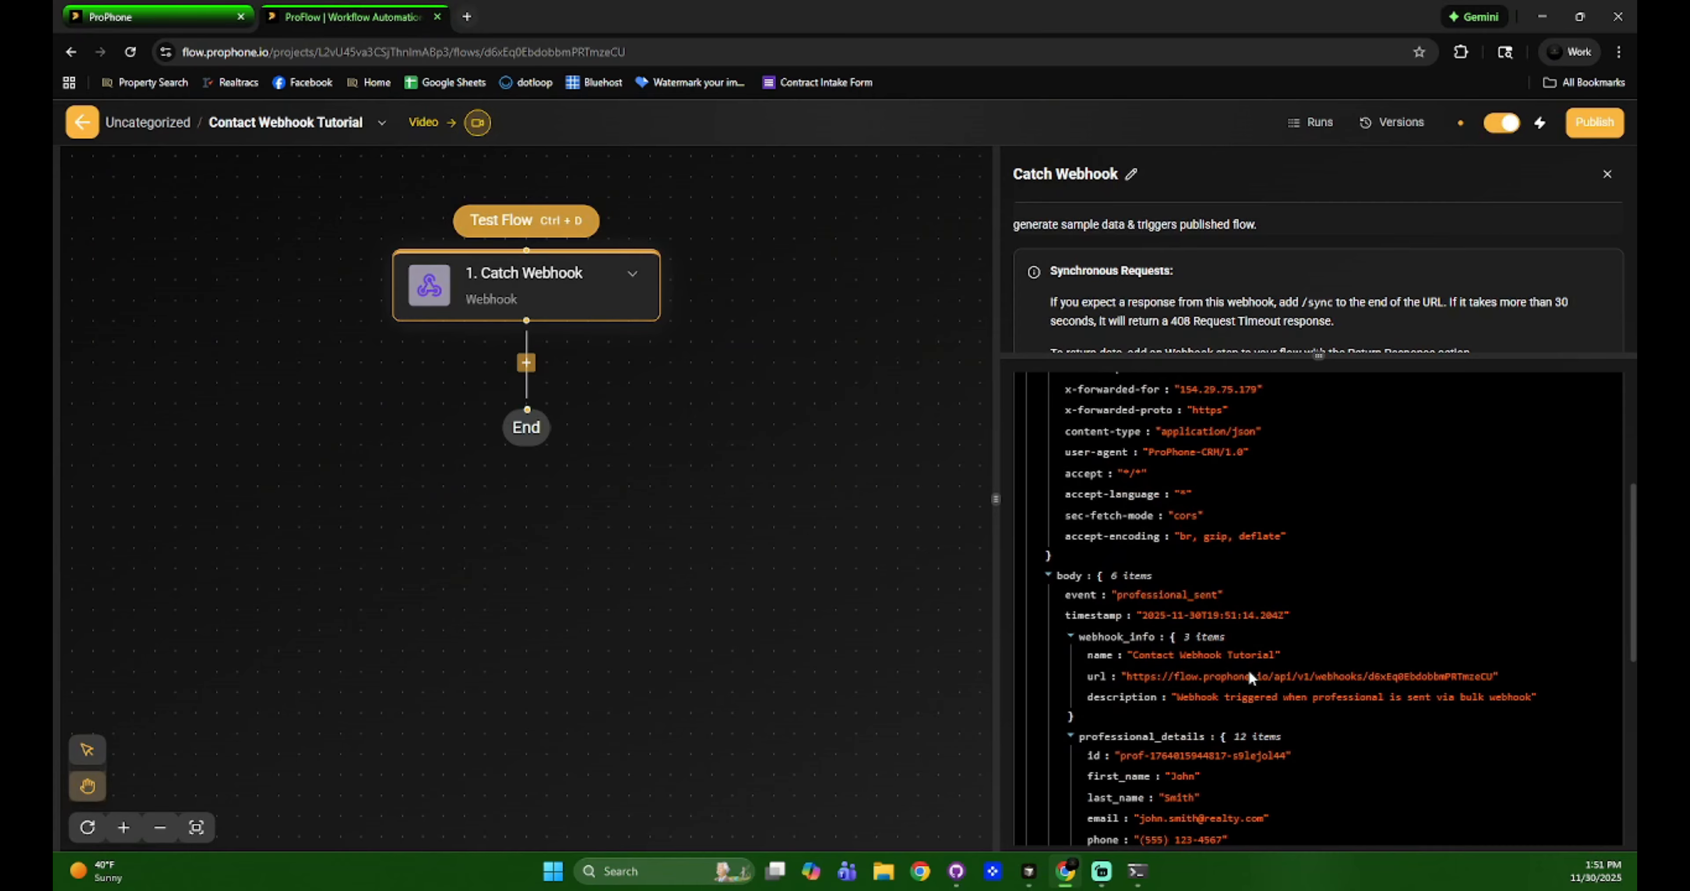
scroll(1248, 667, "down", 5)
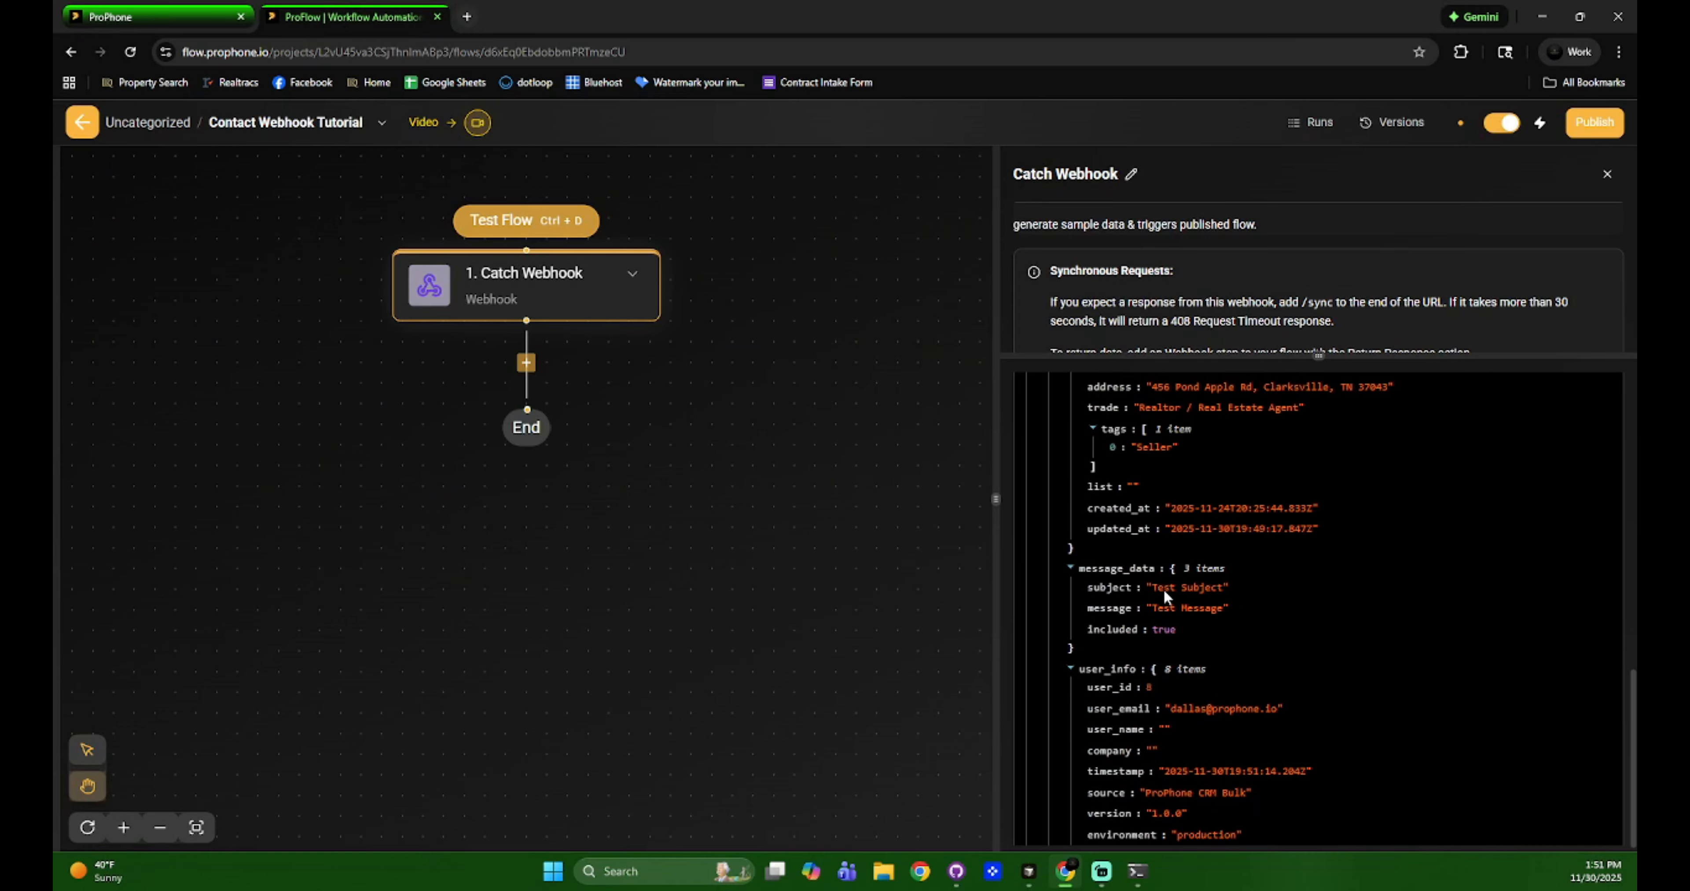
scroll(1286, 619, "up", 5)
Export the selected professional to CSV and open the downloaded file.
key("ctrl+shift+Tab")
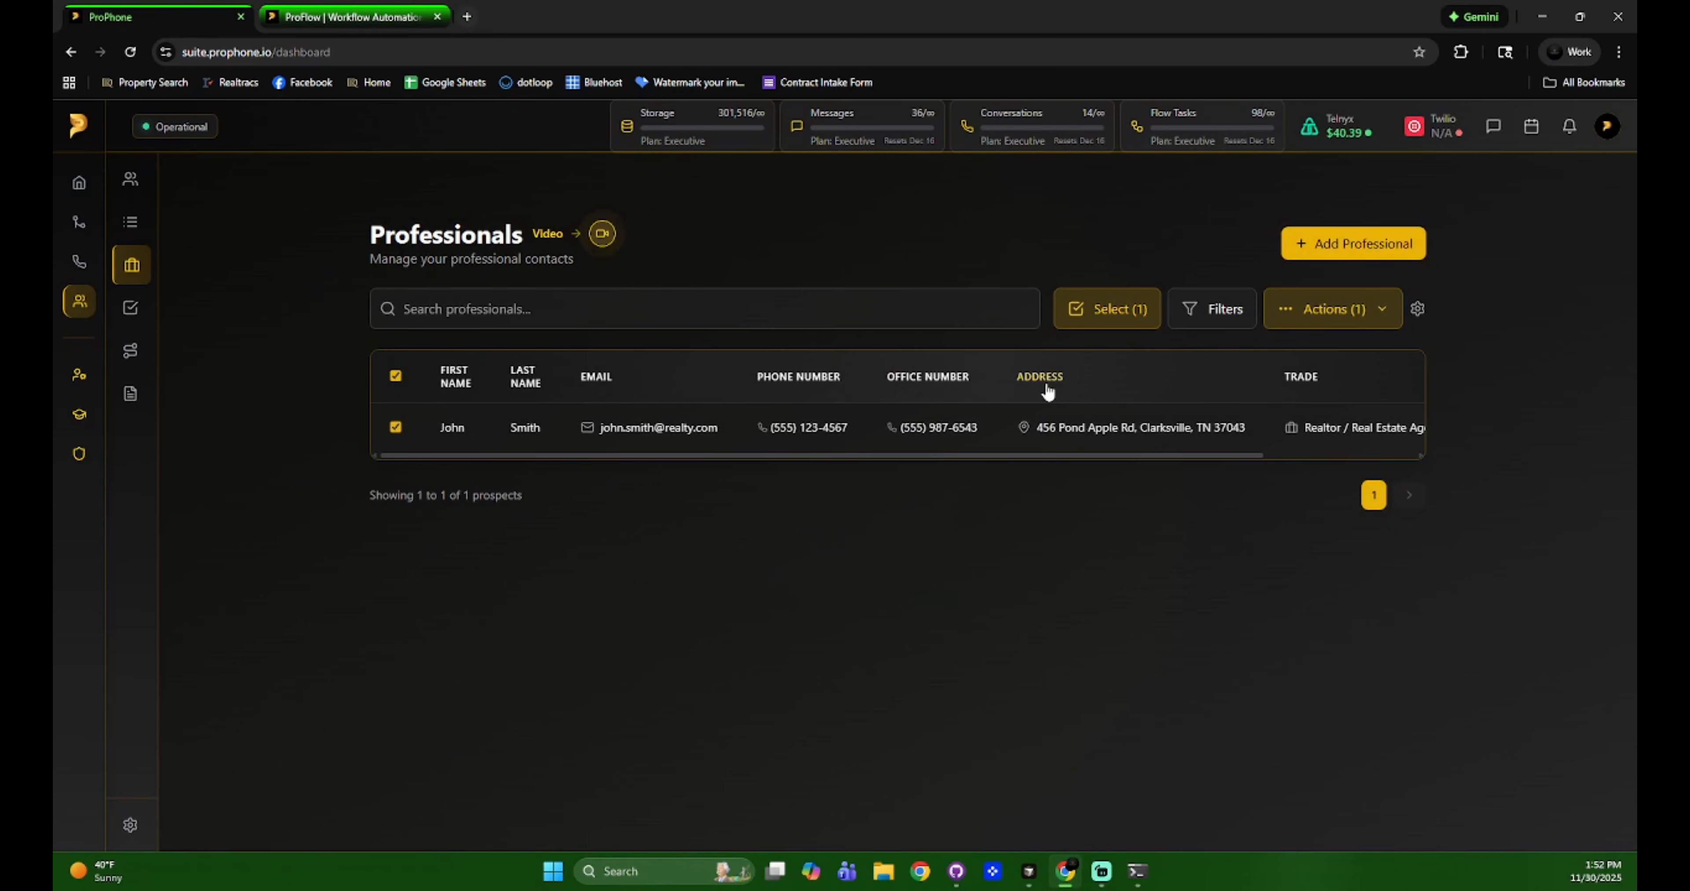
left_click(1348, 325)
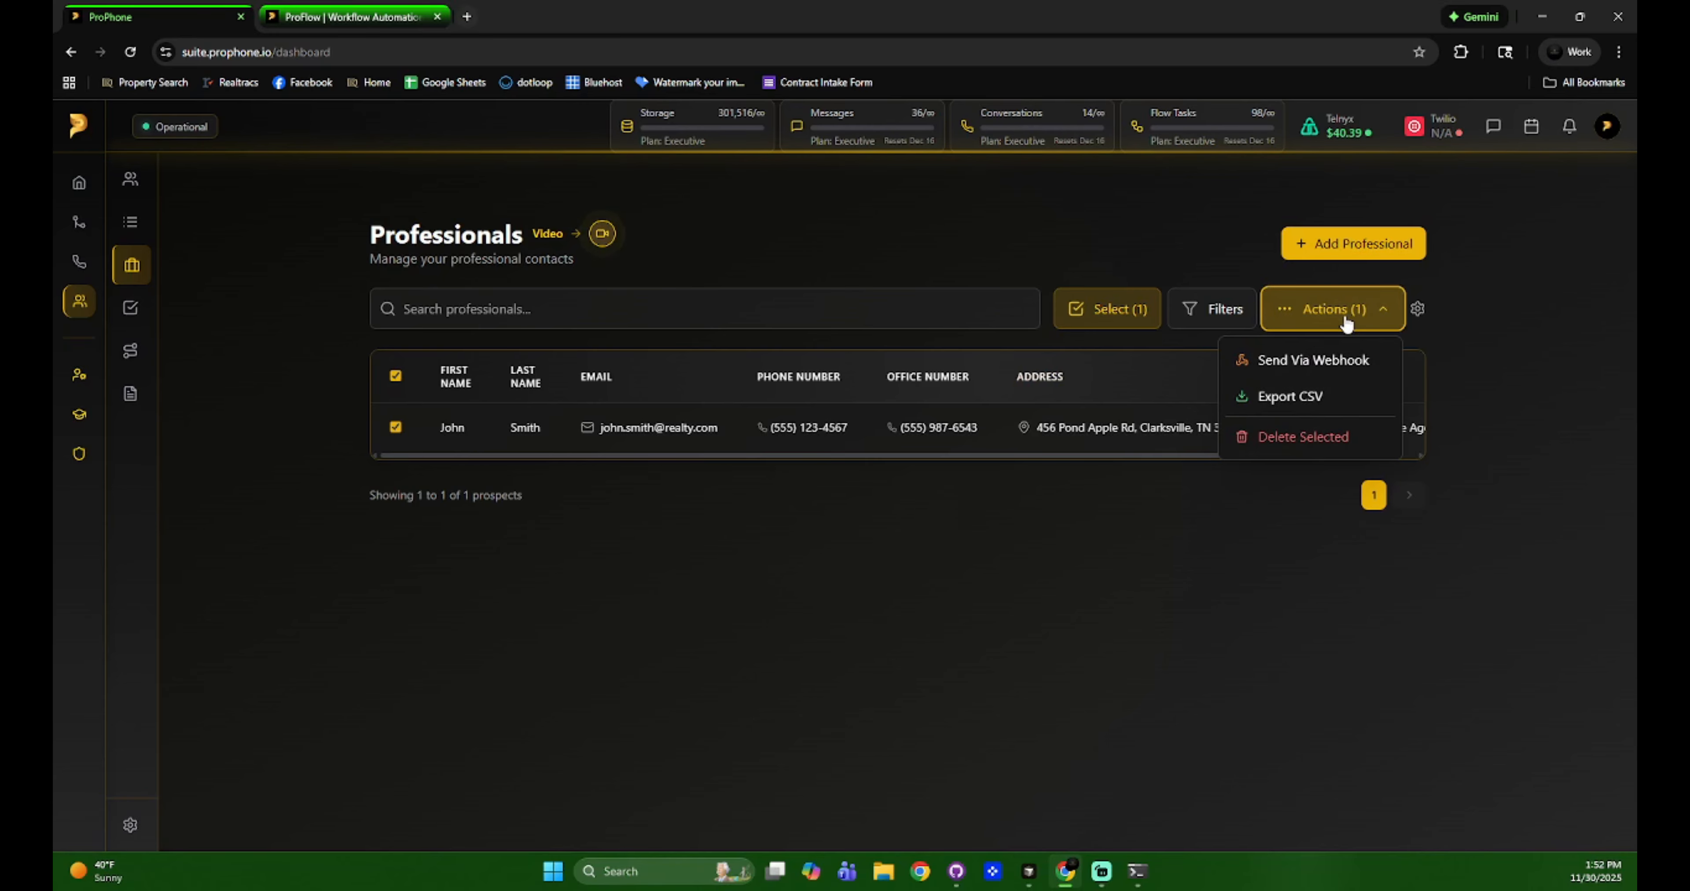
left_click(1300, 402)
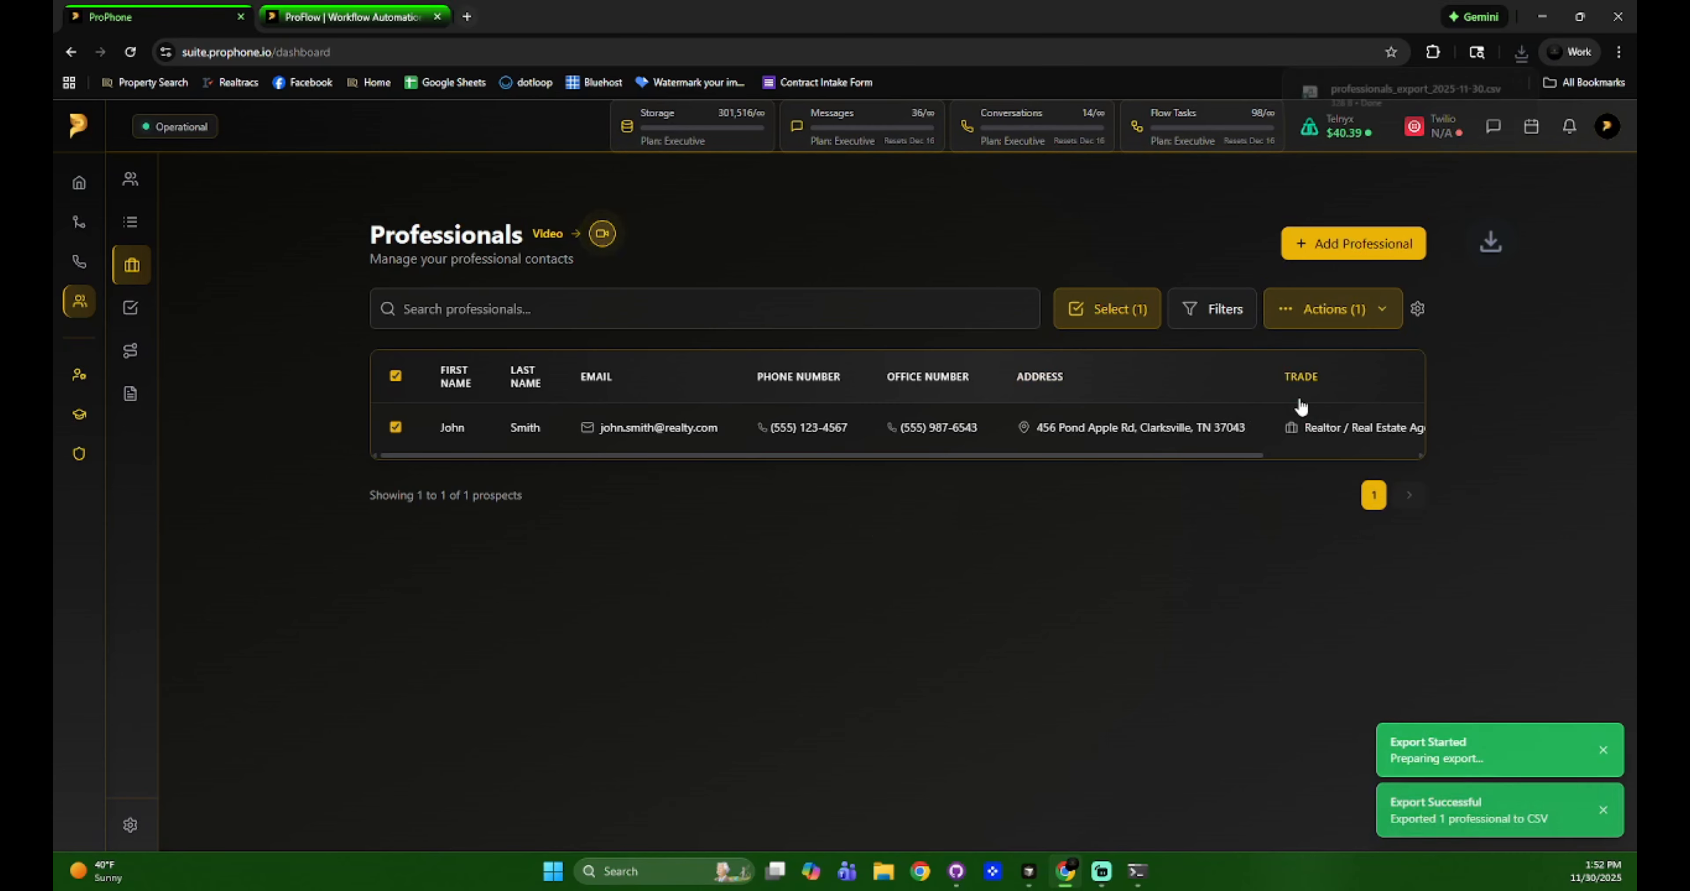
left_click(1400, 109)
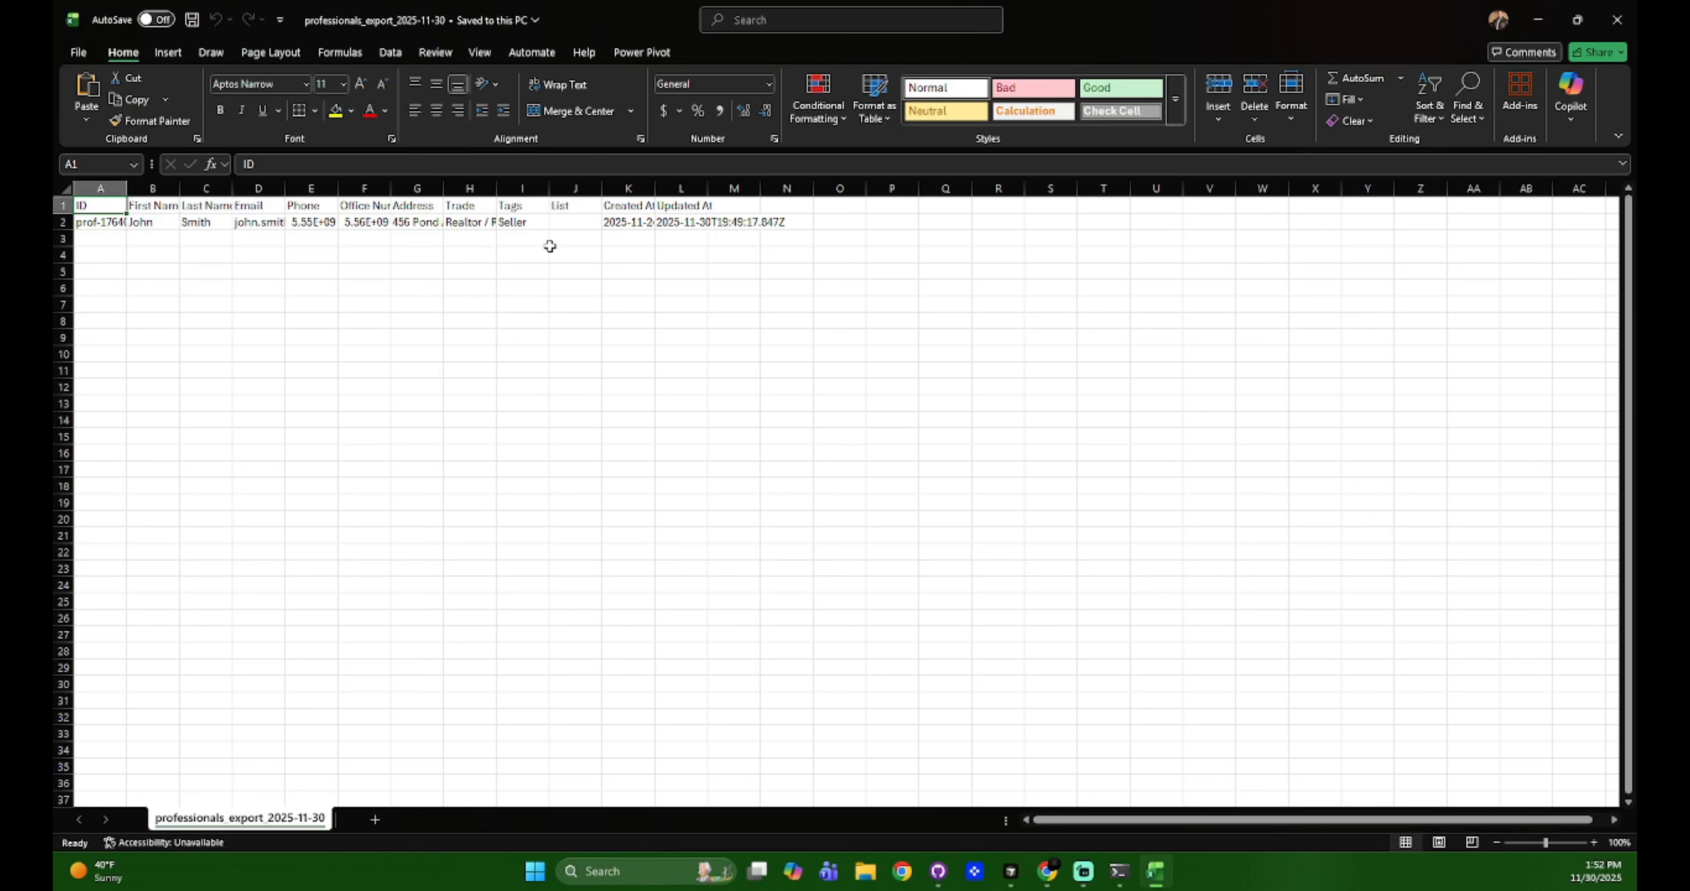
left_click(1617, 19)
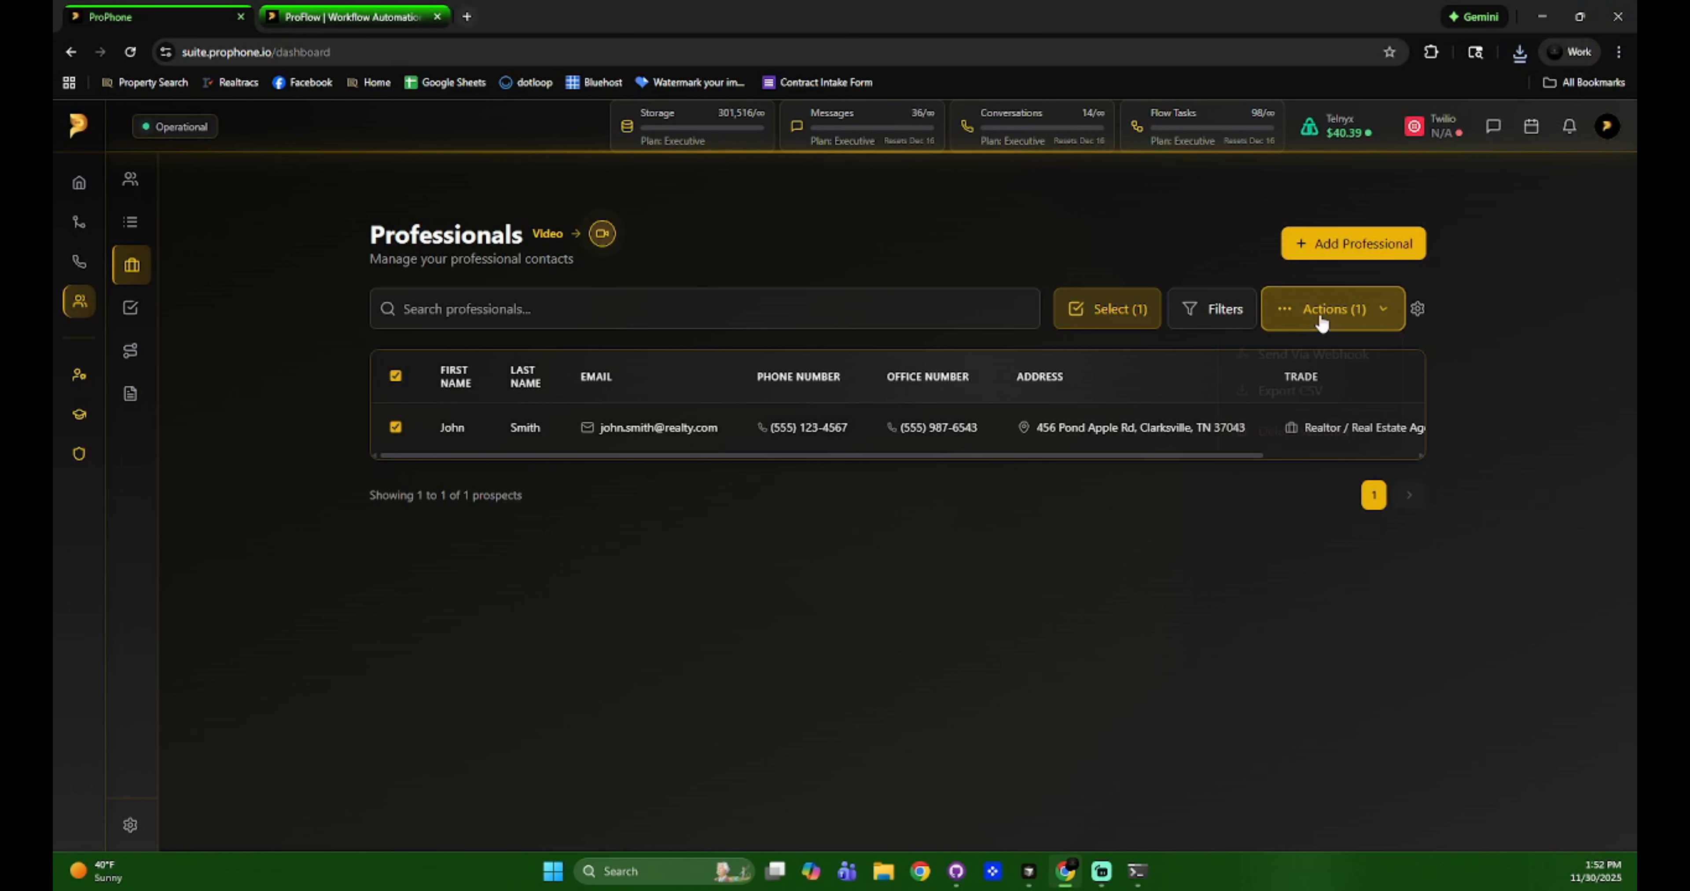
Delete the selected professional via Actions > Delete Selected and confirm the deletion.
left_click(1322, 318)
left_click(1338, 437)
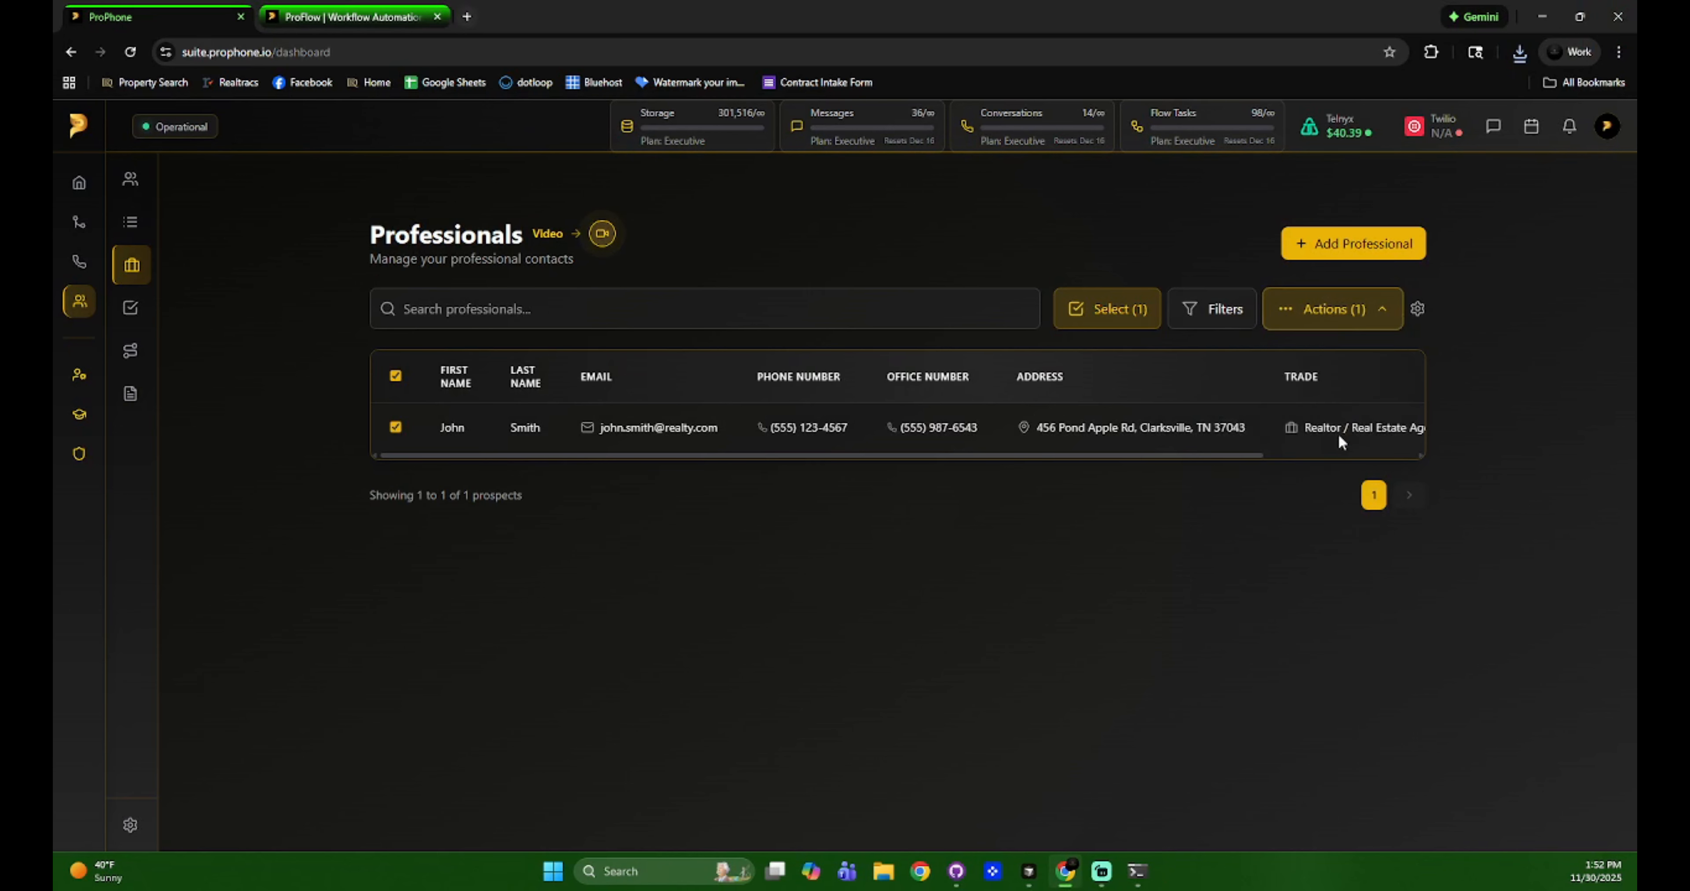
left_click(970, 562)
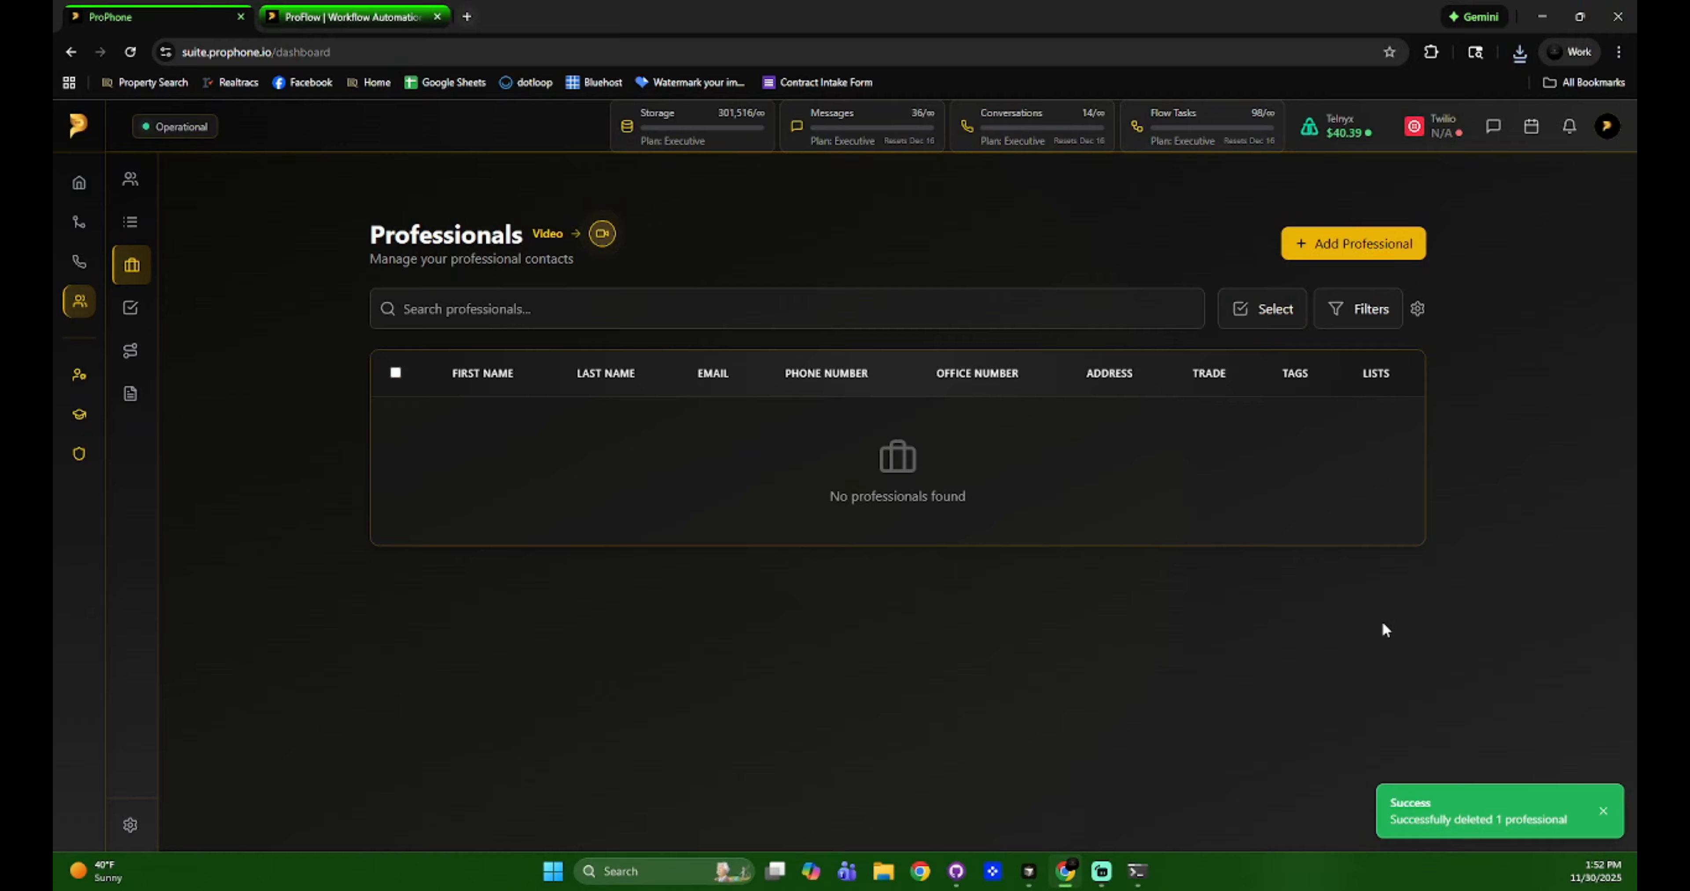
left_click(631, 301)
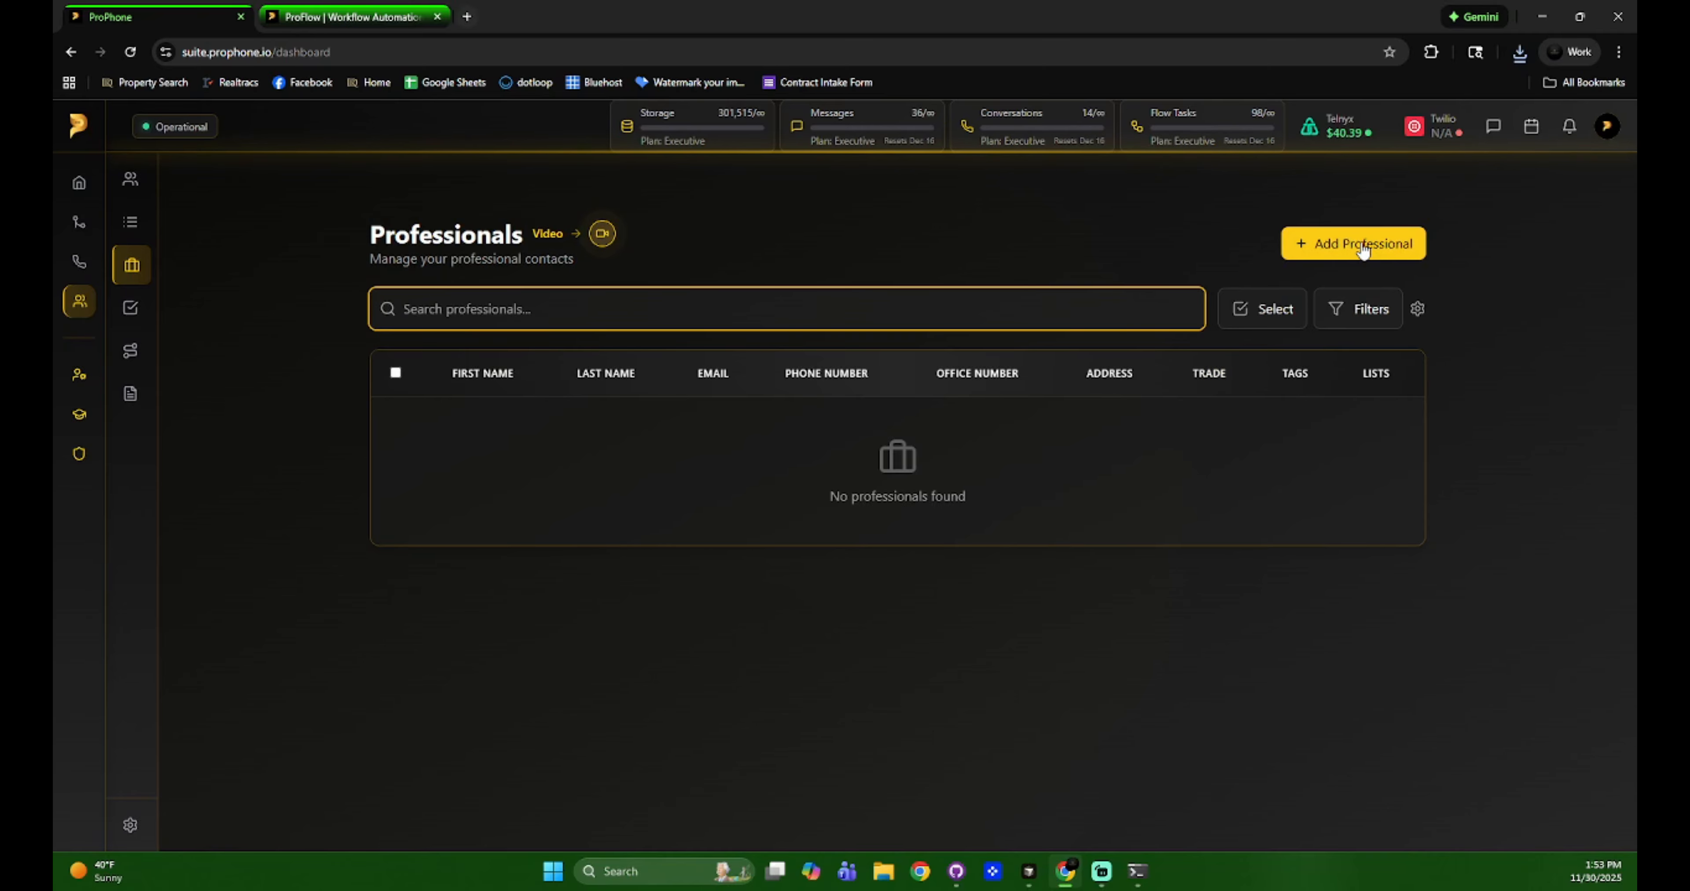
Open the Add Single Professional form.
left_click(1509, 288)
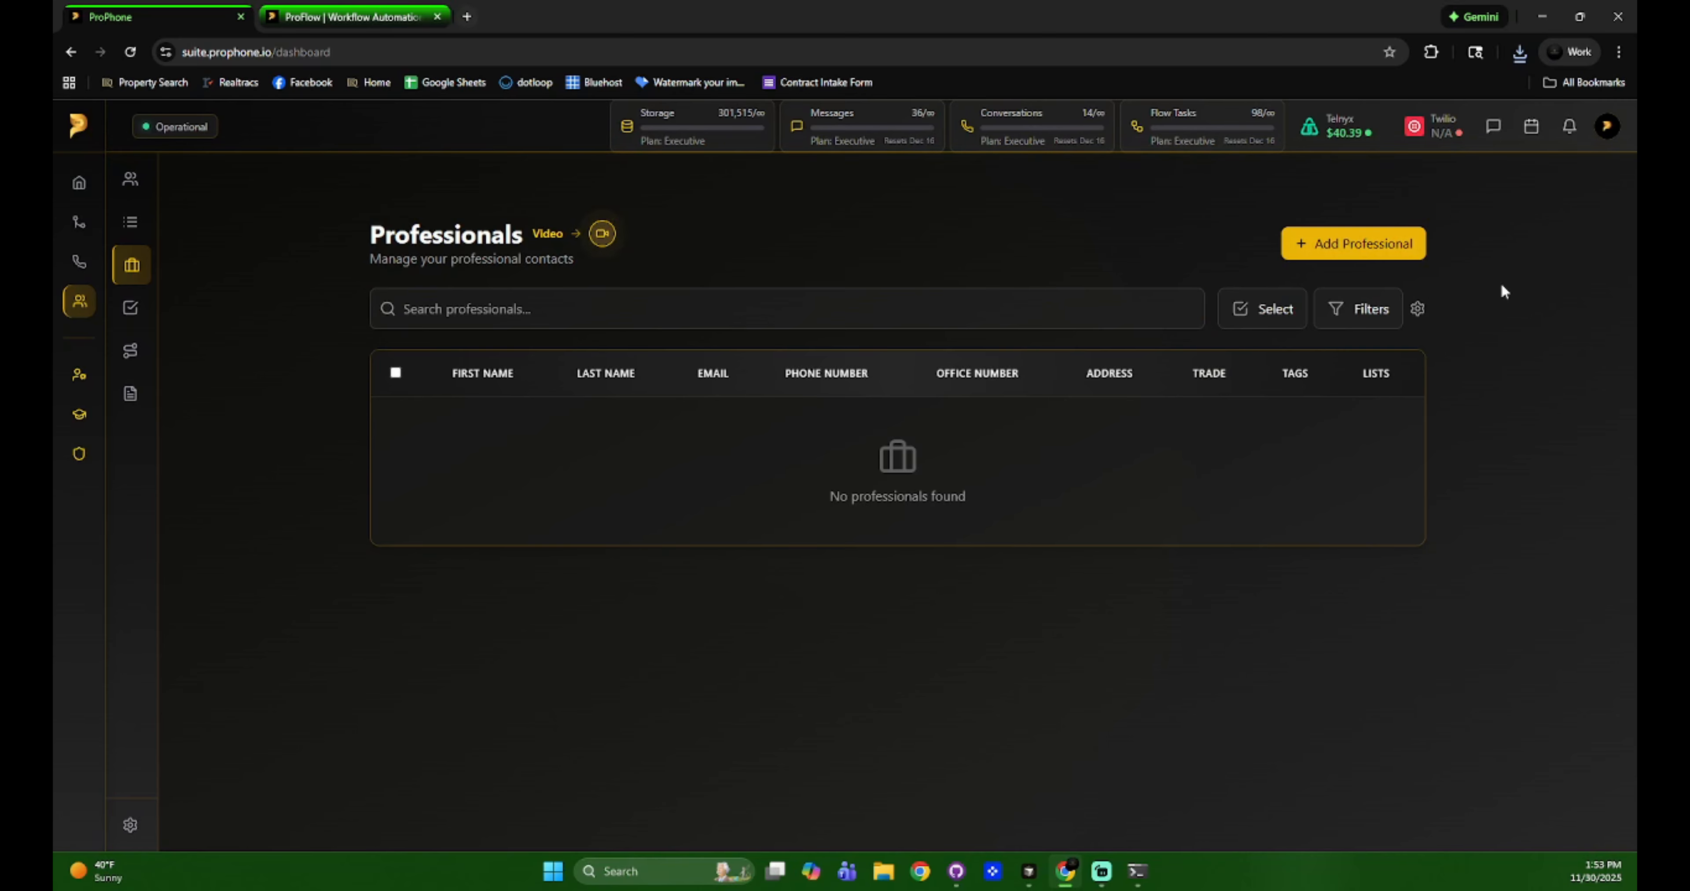
left_click(1373, 255)
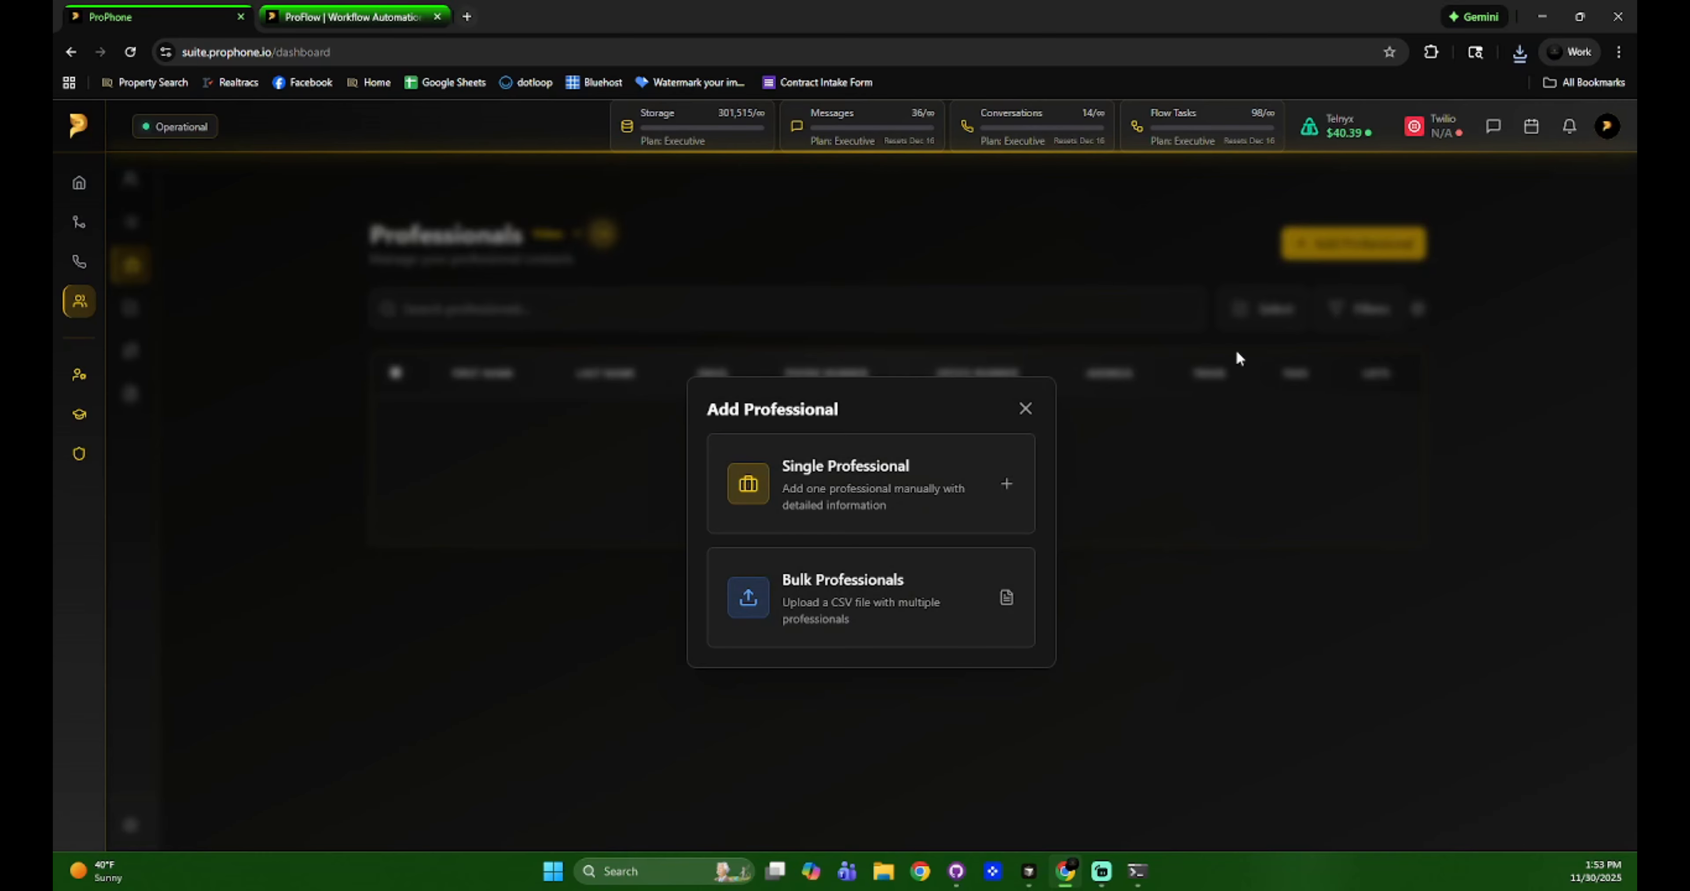
left_click(954, 493)
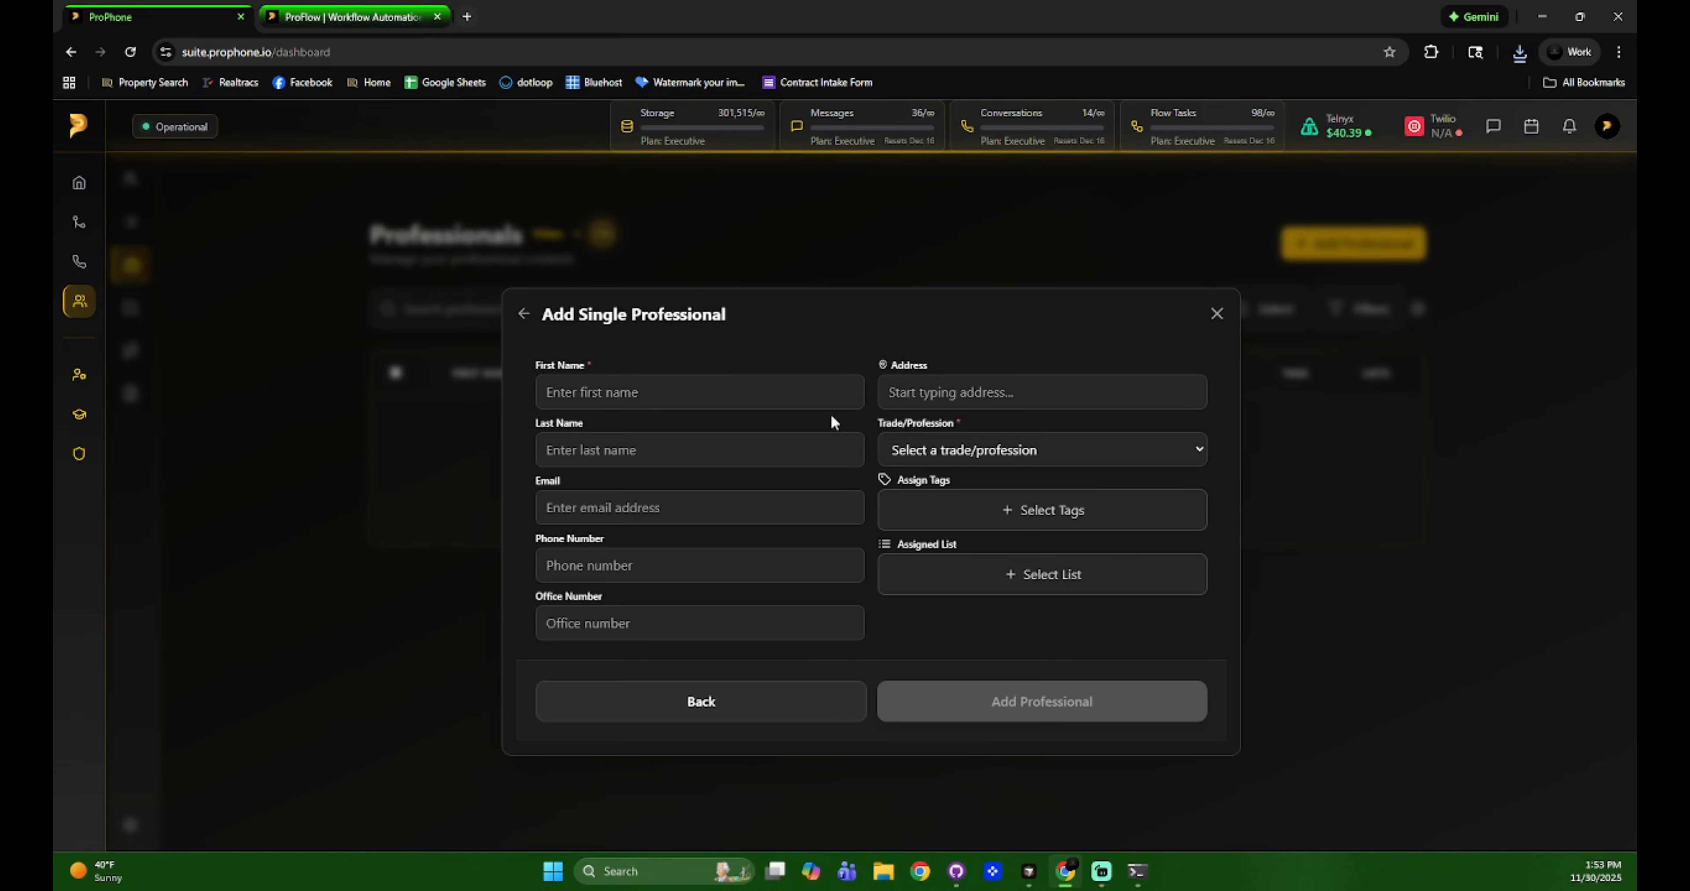
Enter the new contact's first name, last name, gmail.com e-mail address and phone number.
left_click(612, 400)
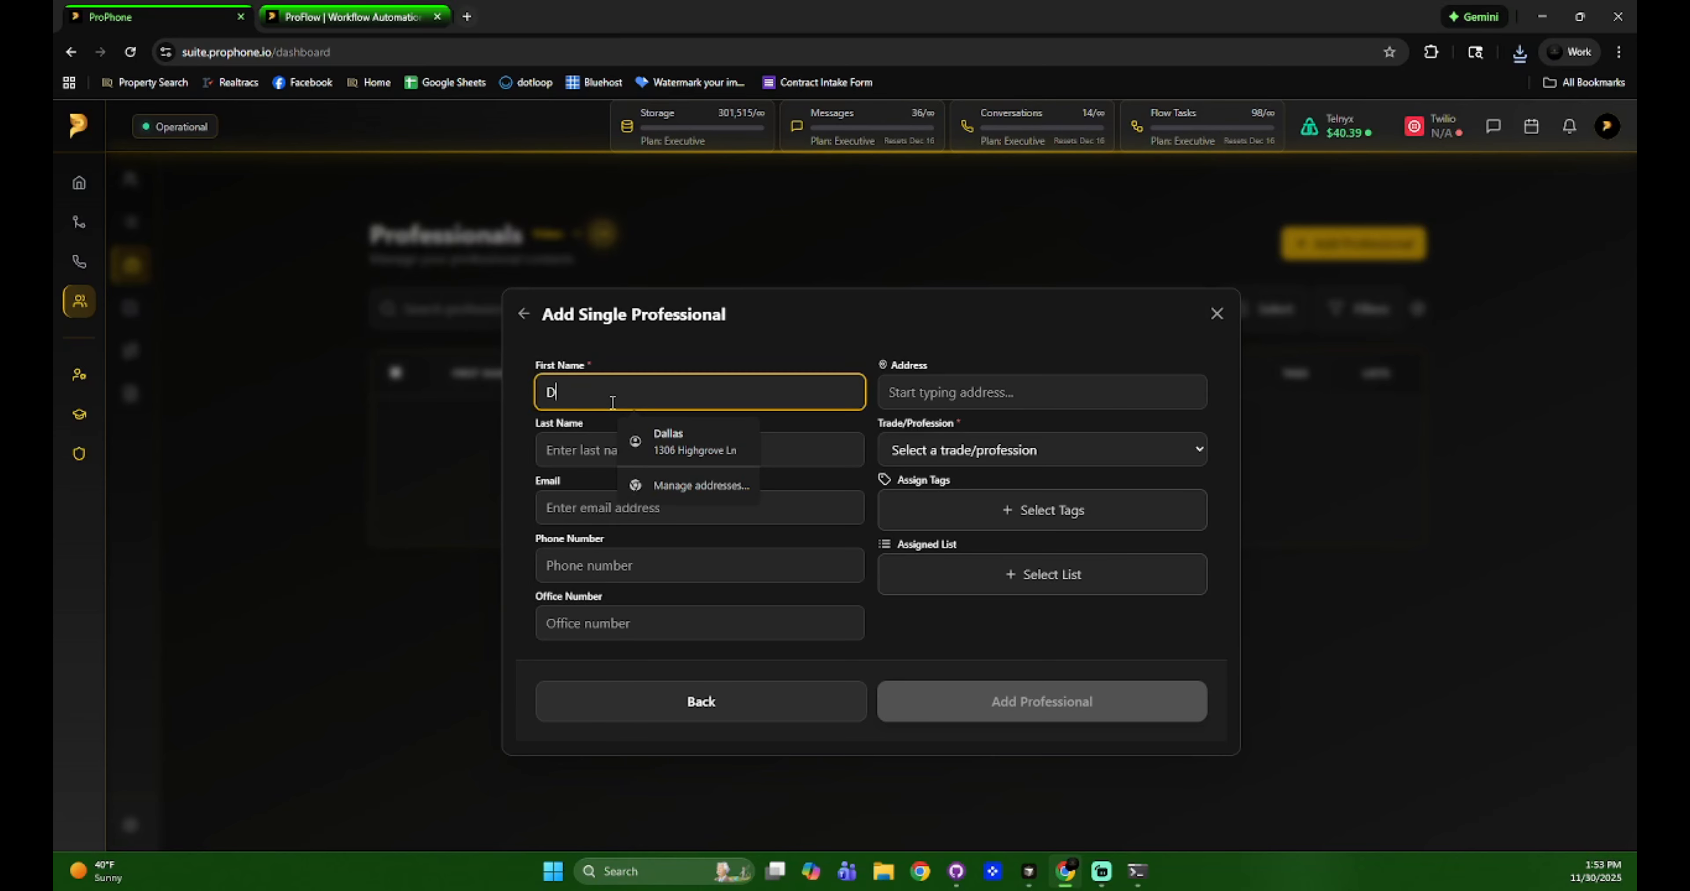
key("Tab")
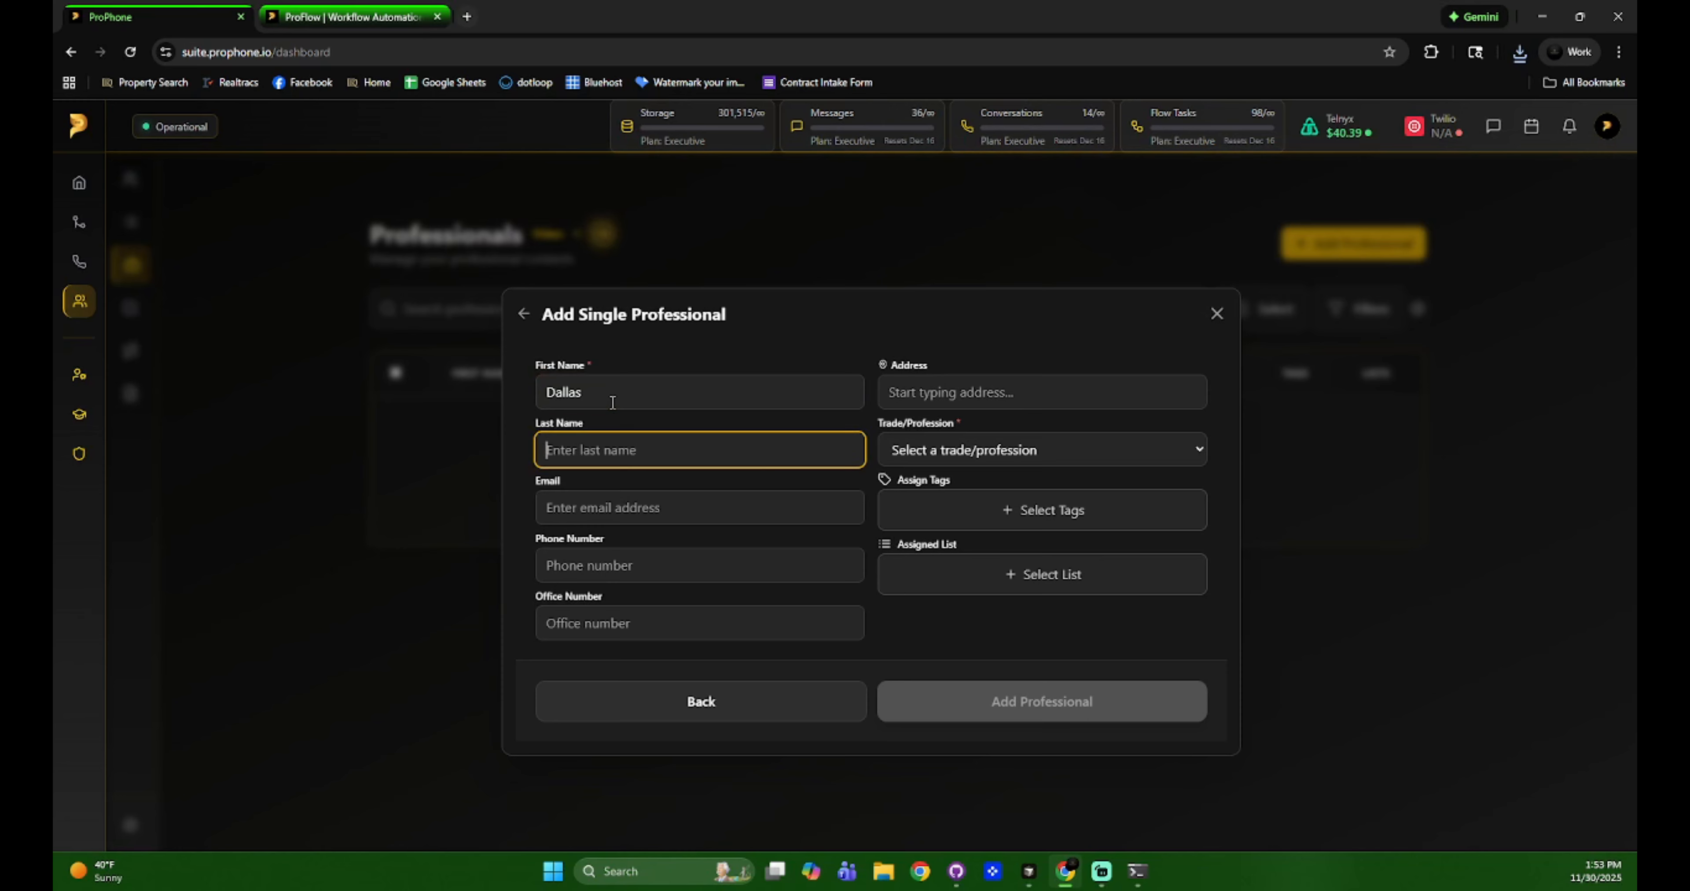
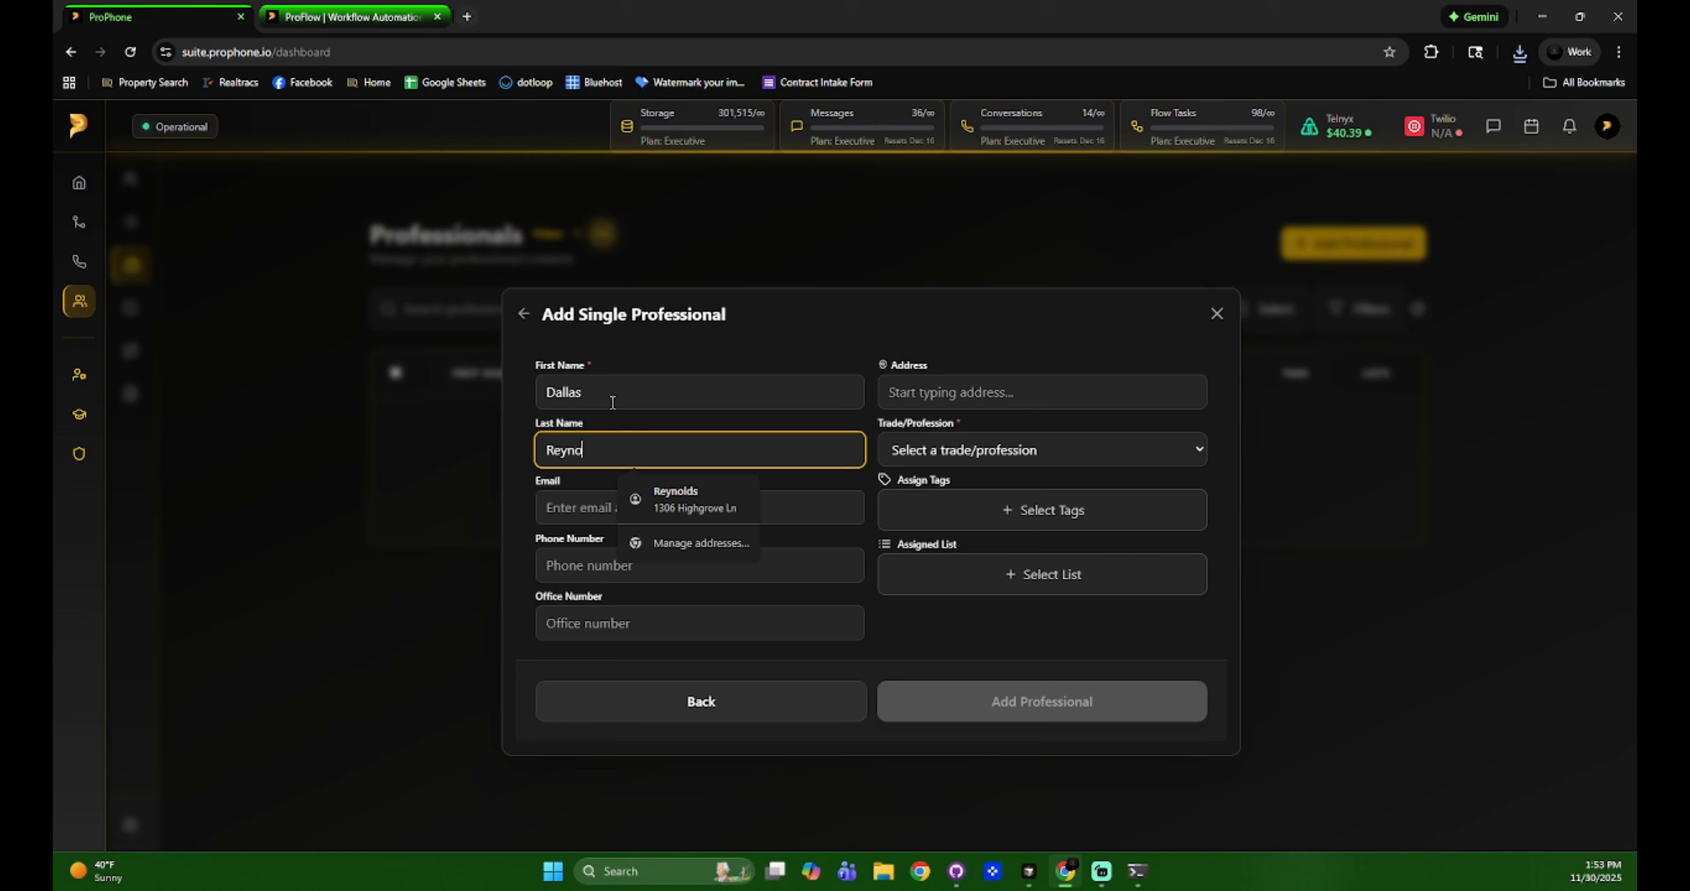
key("Tab")
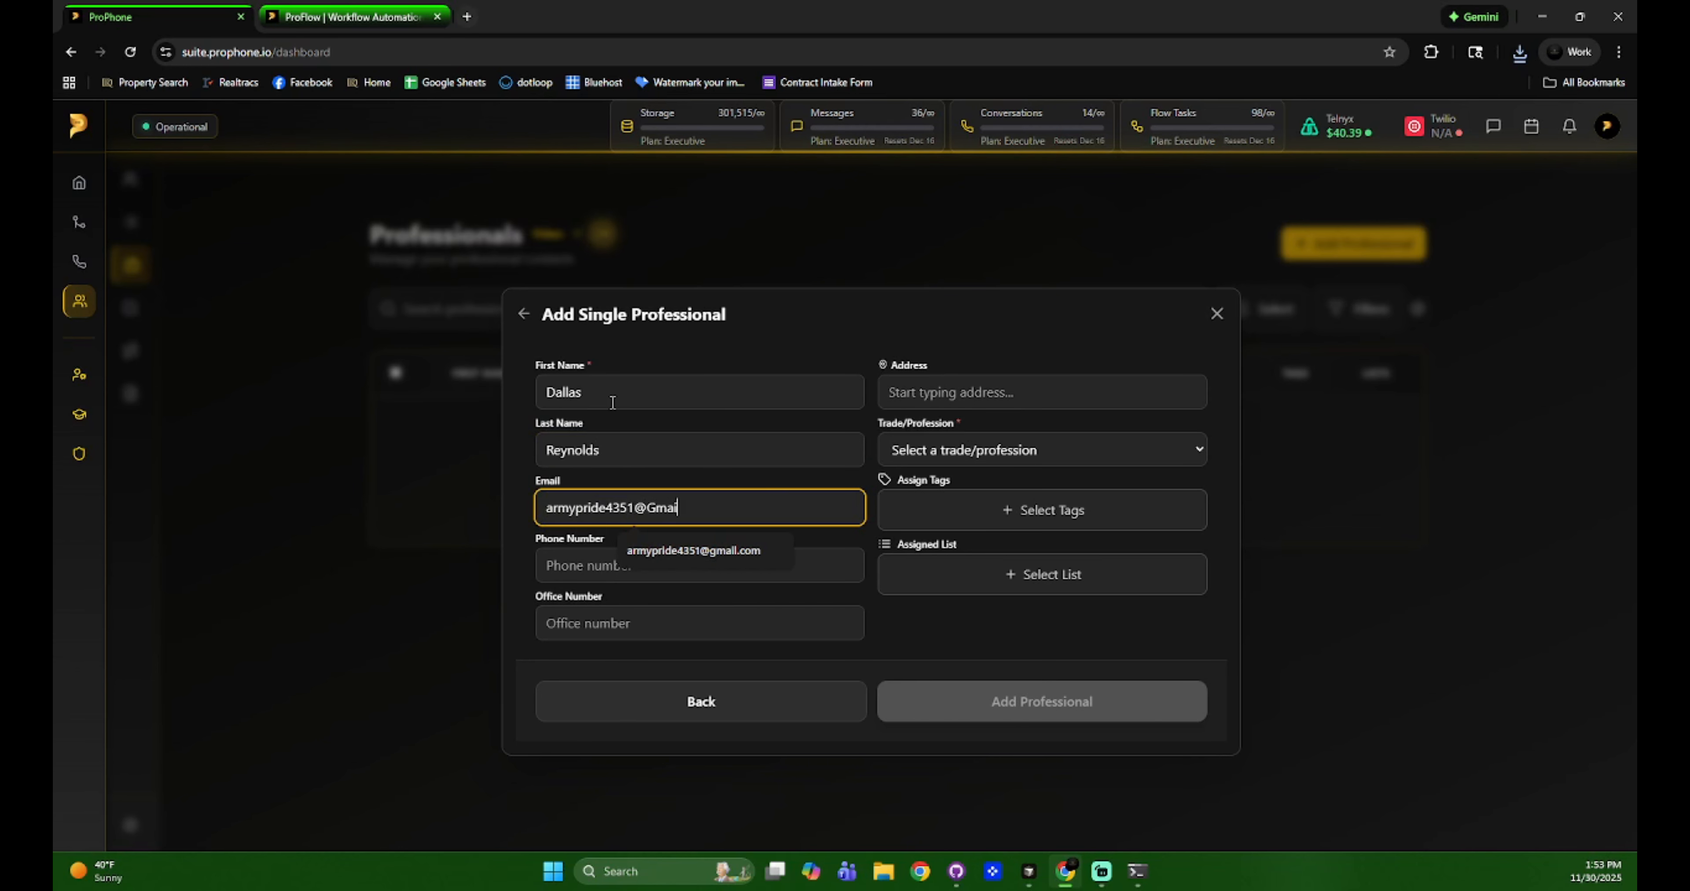
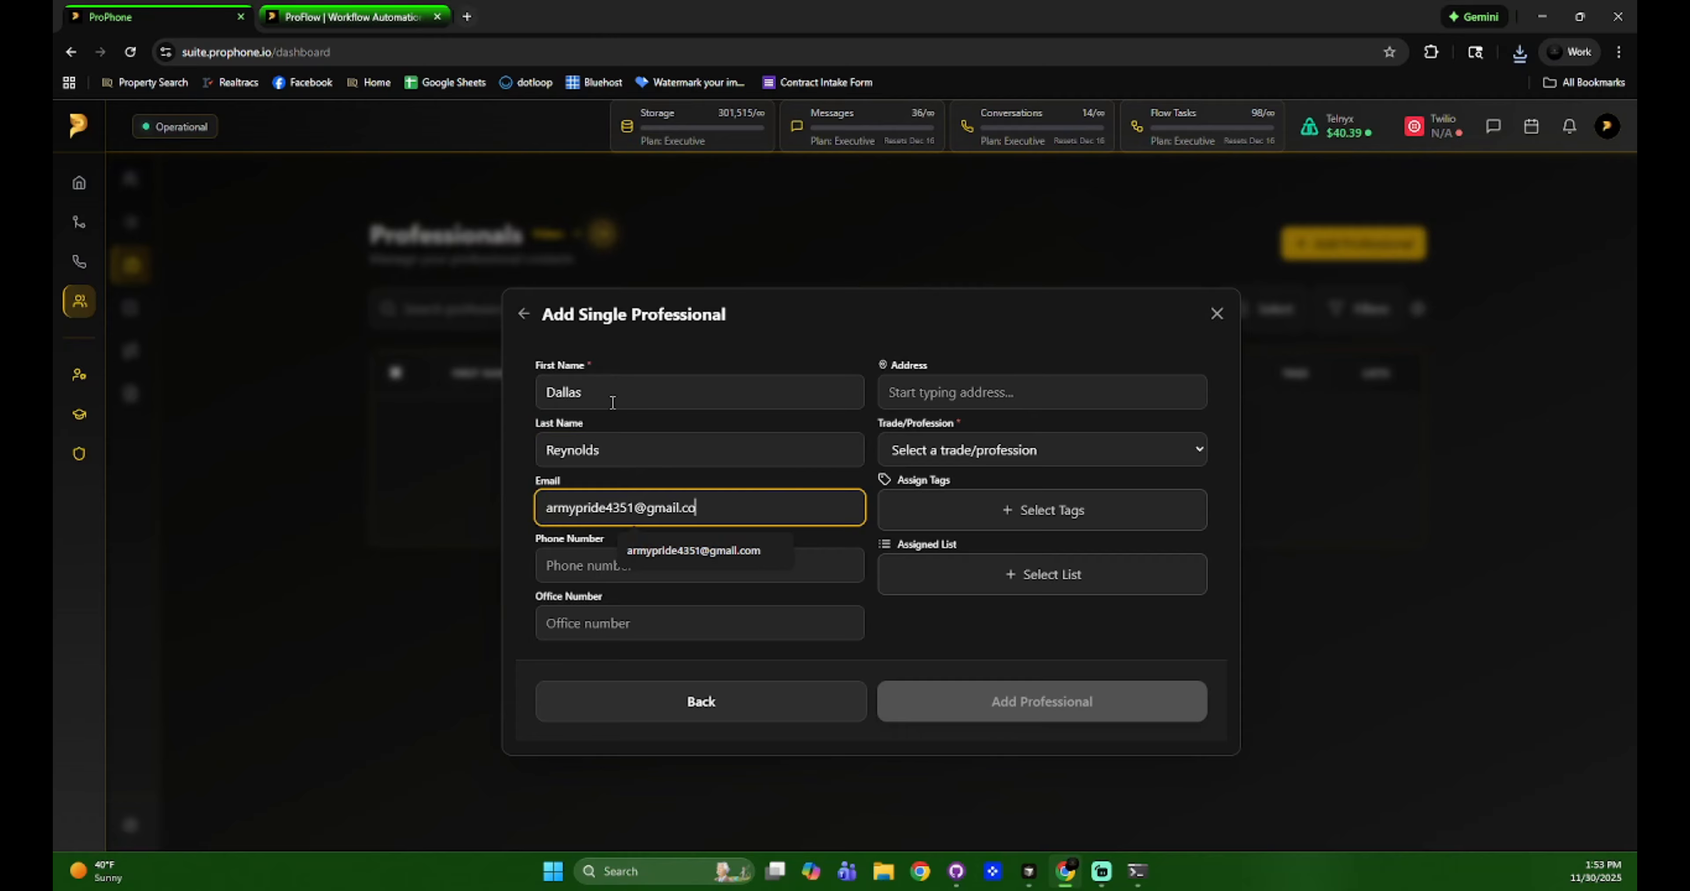
key("Tab")
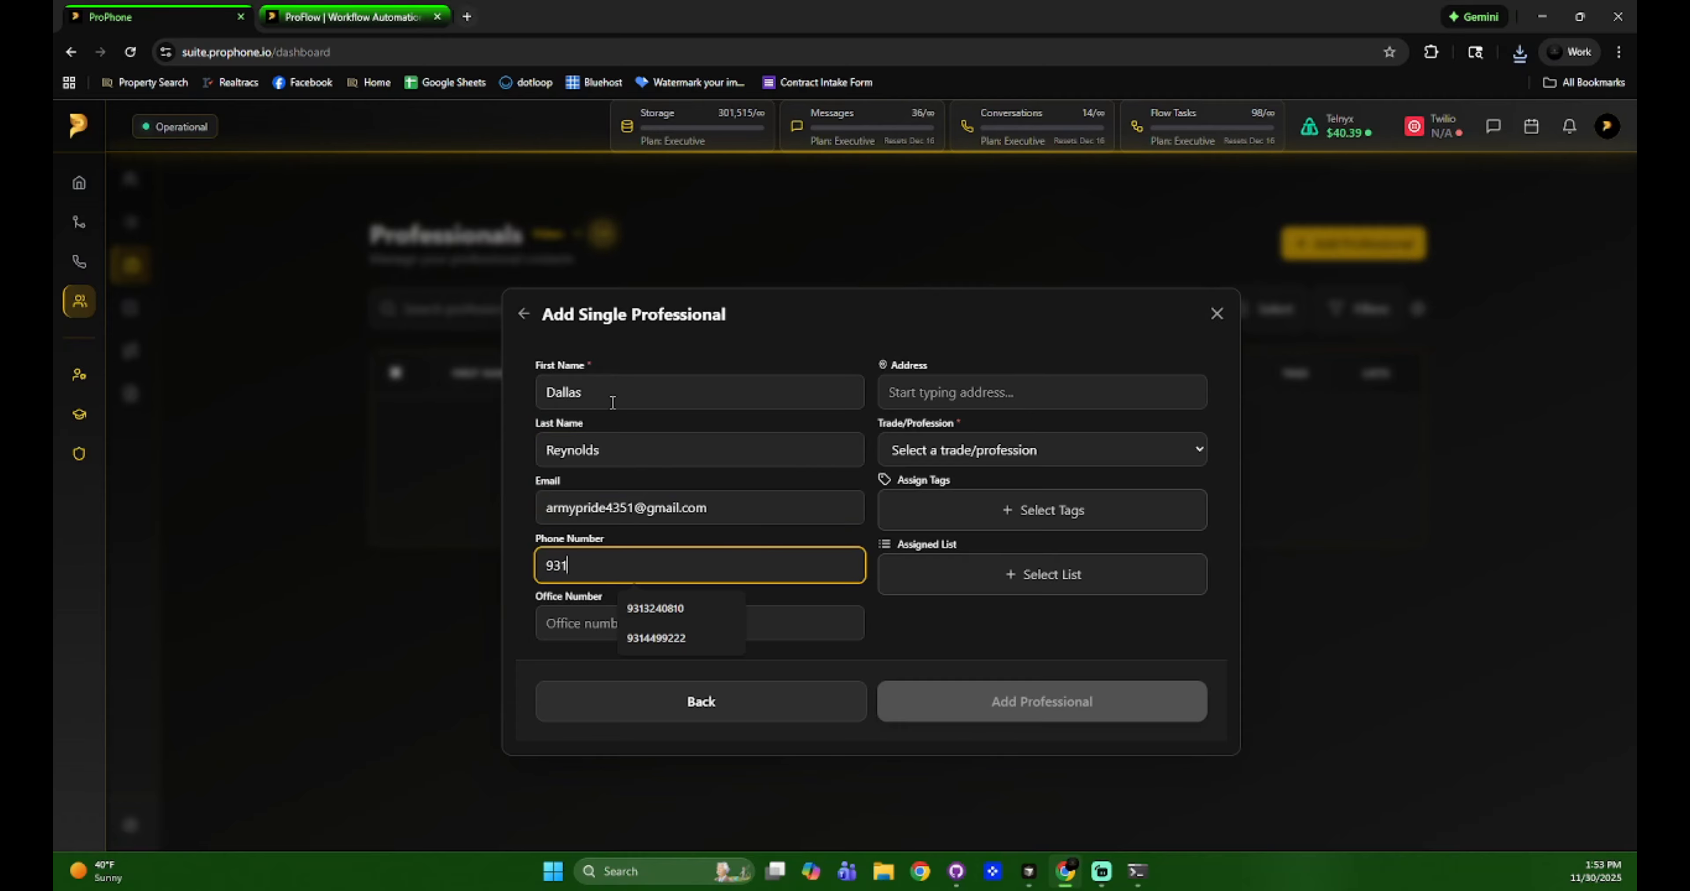
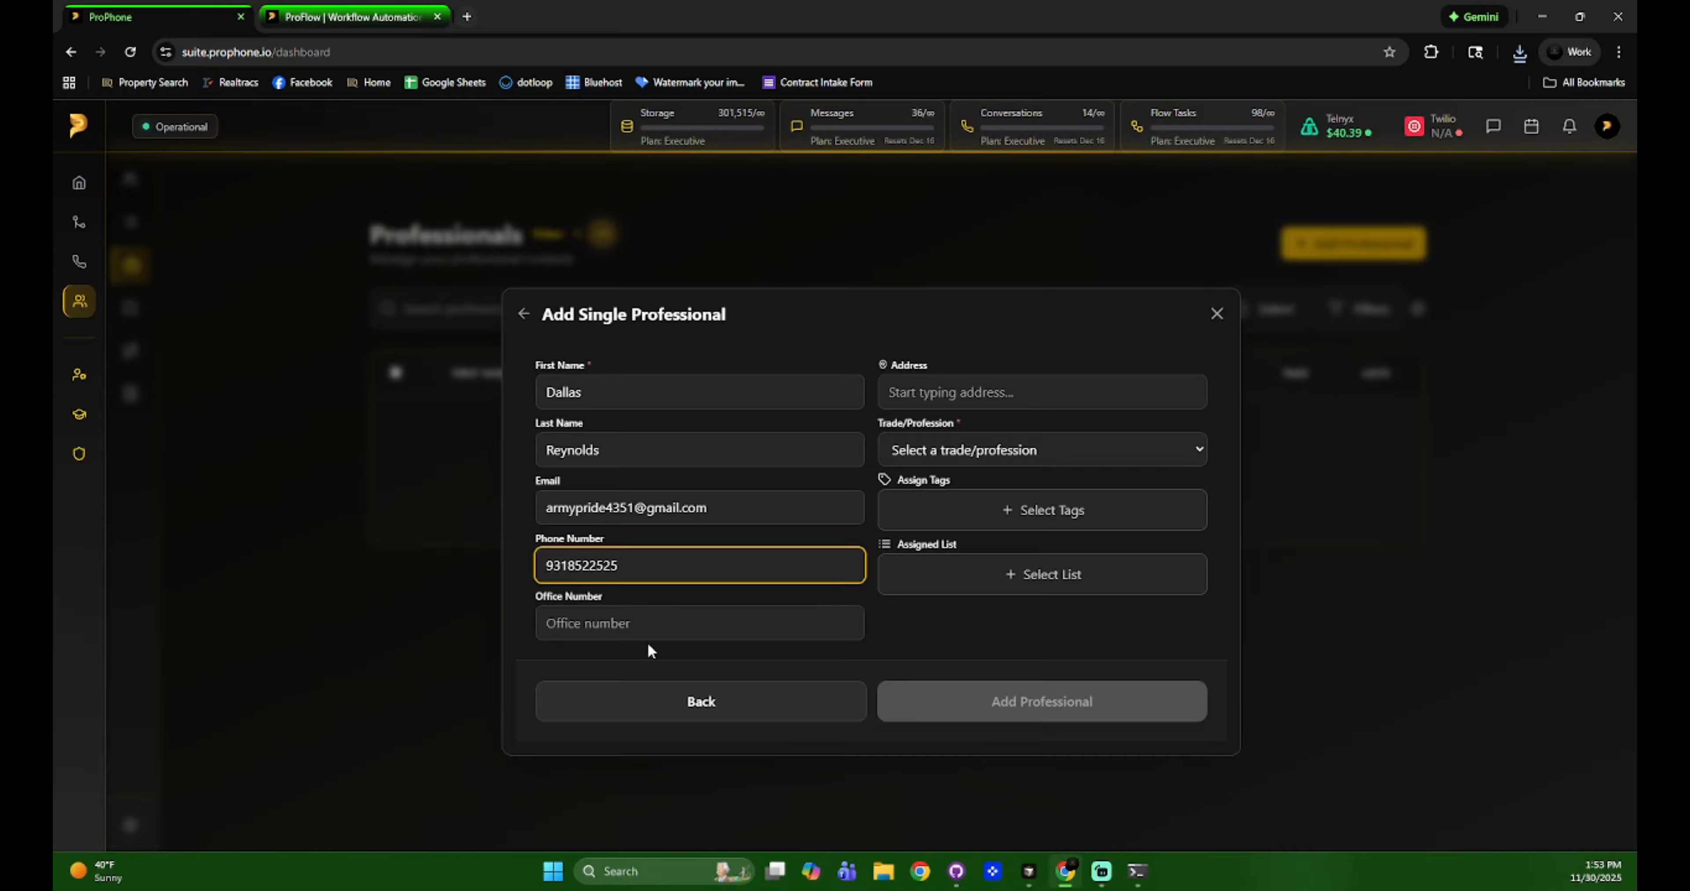
left_click(971, 391)
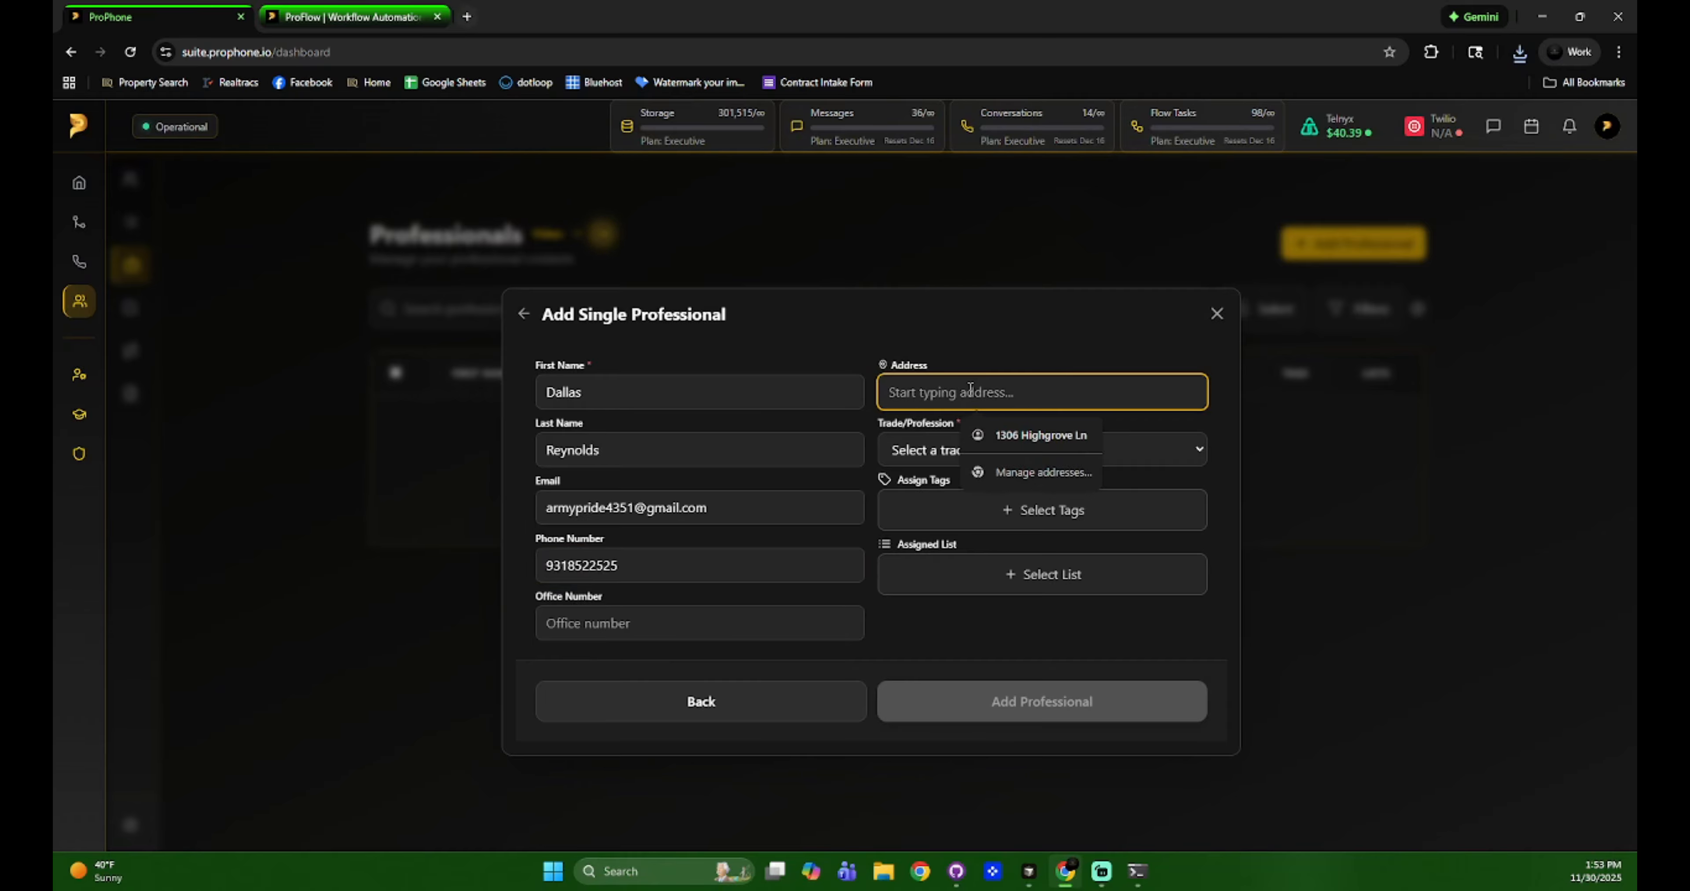
Fill in the suggested street address starting with 58 and set the trade to Broker.
type("582")
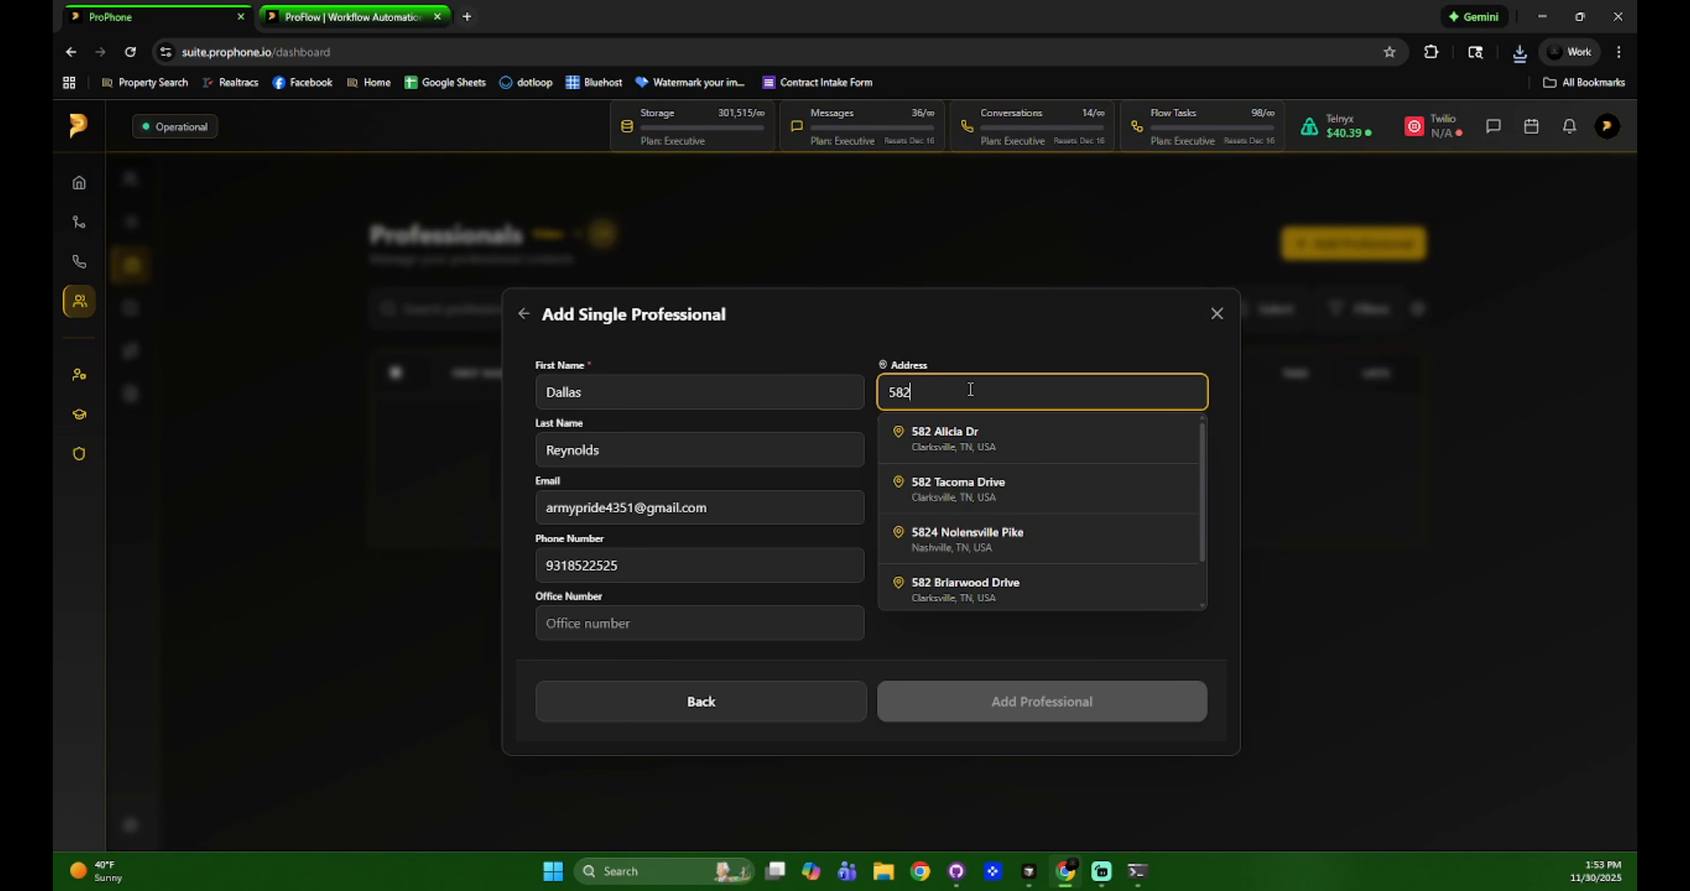
left_click(970, 434)
left_click(984, 450)
scroll(978, 209, "down", 1)
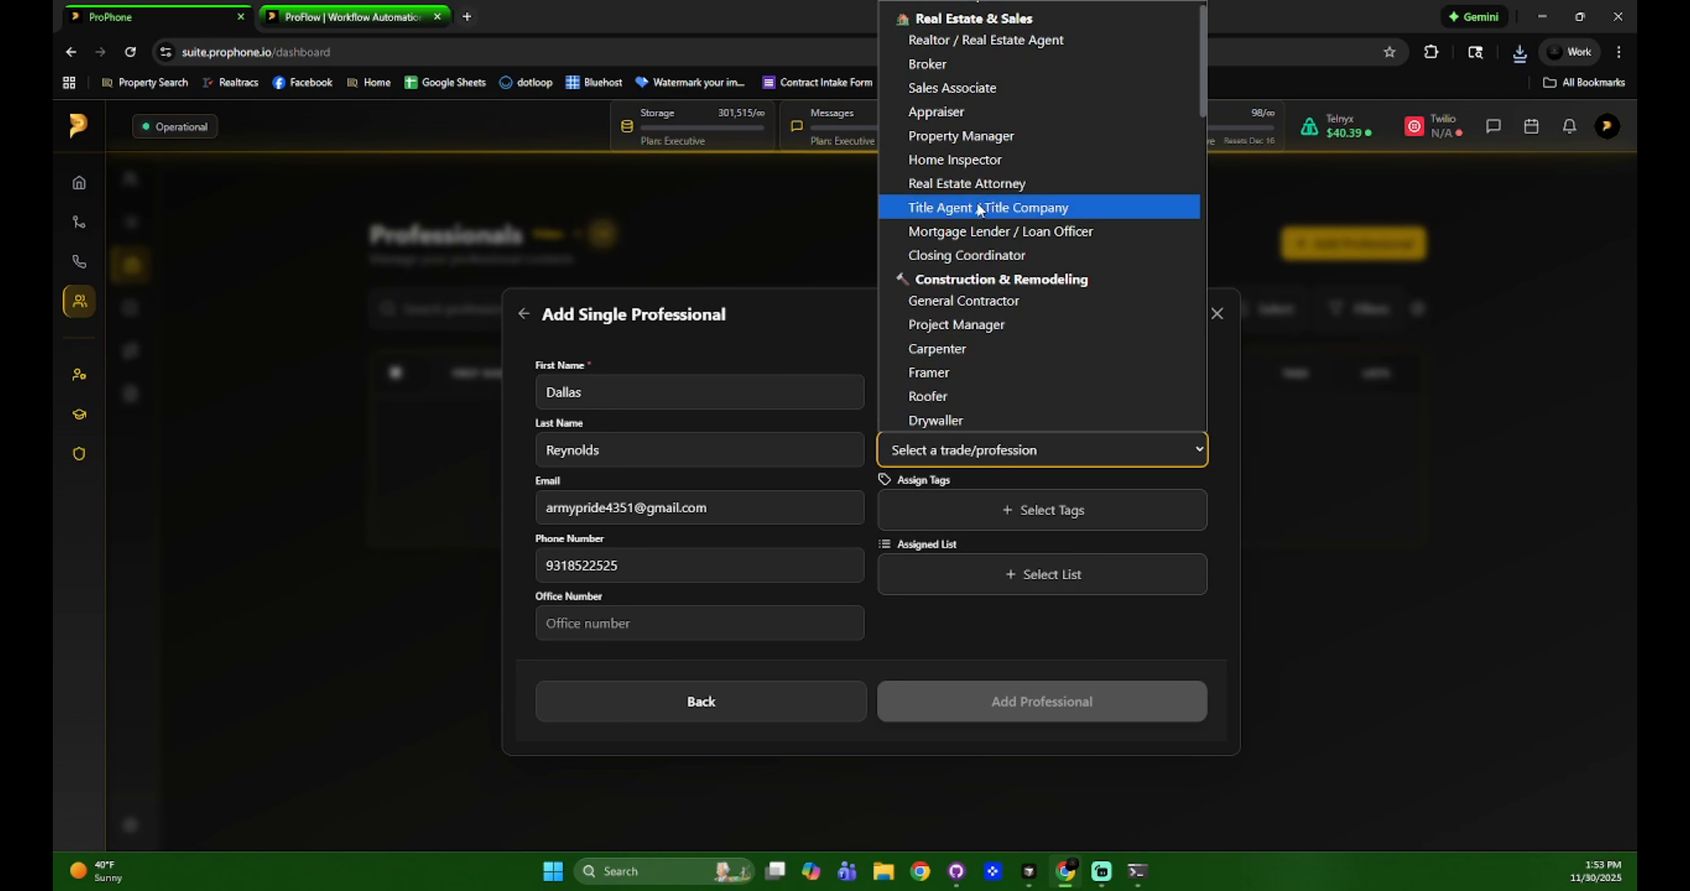
scroll(979, 209, "up", 1)
left_click(956, 84)
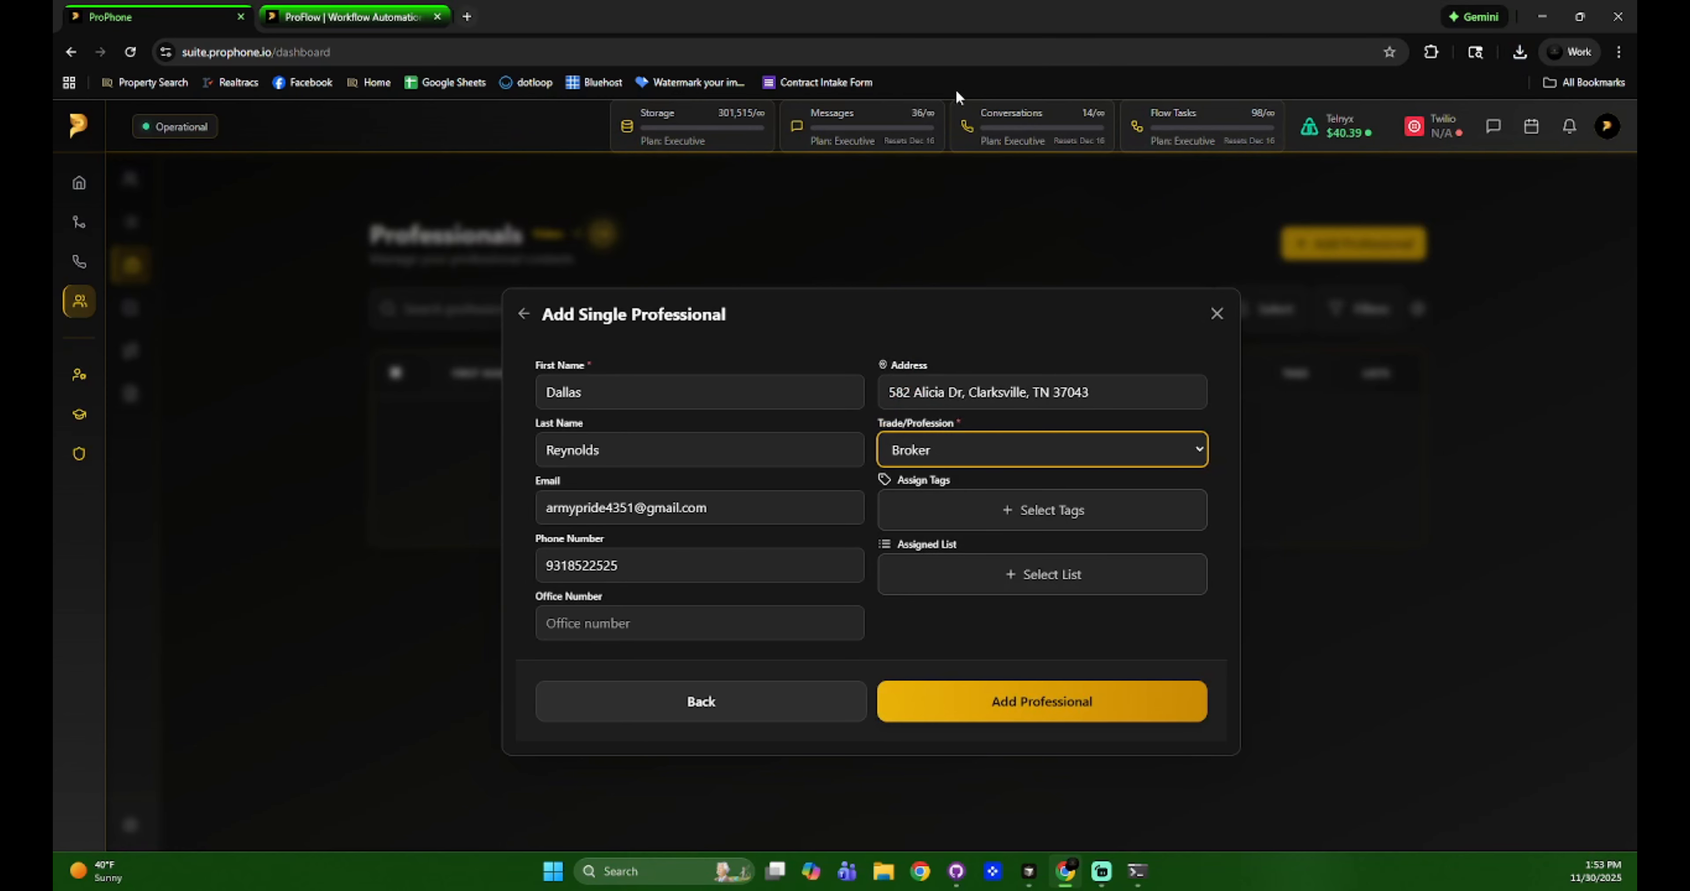
Leave tags empty, assign the TN list, and save the new professional.
left_click(1075, 510)
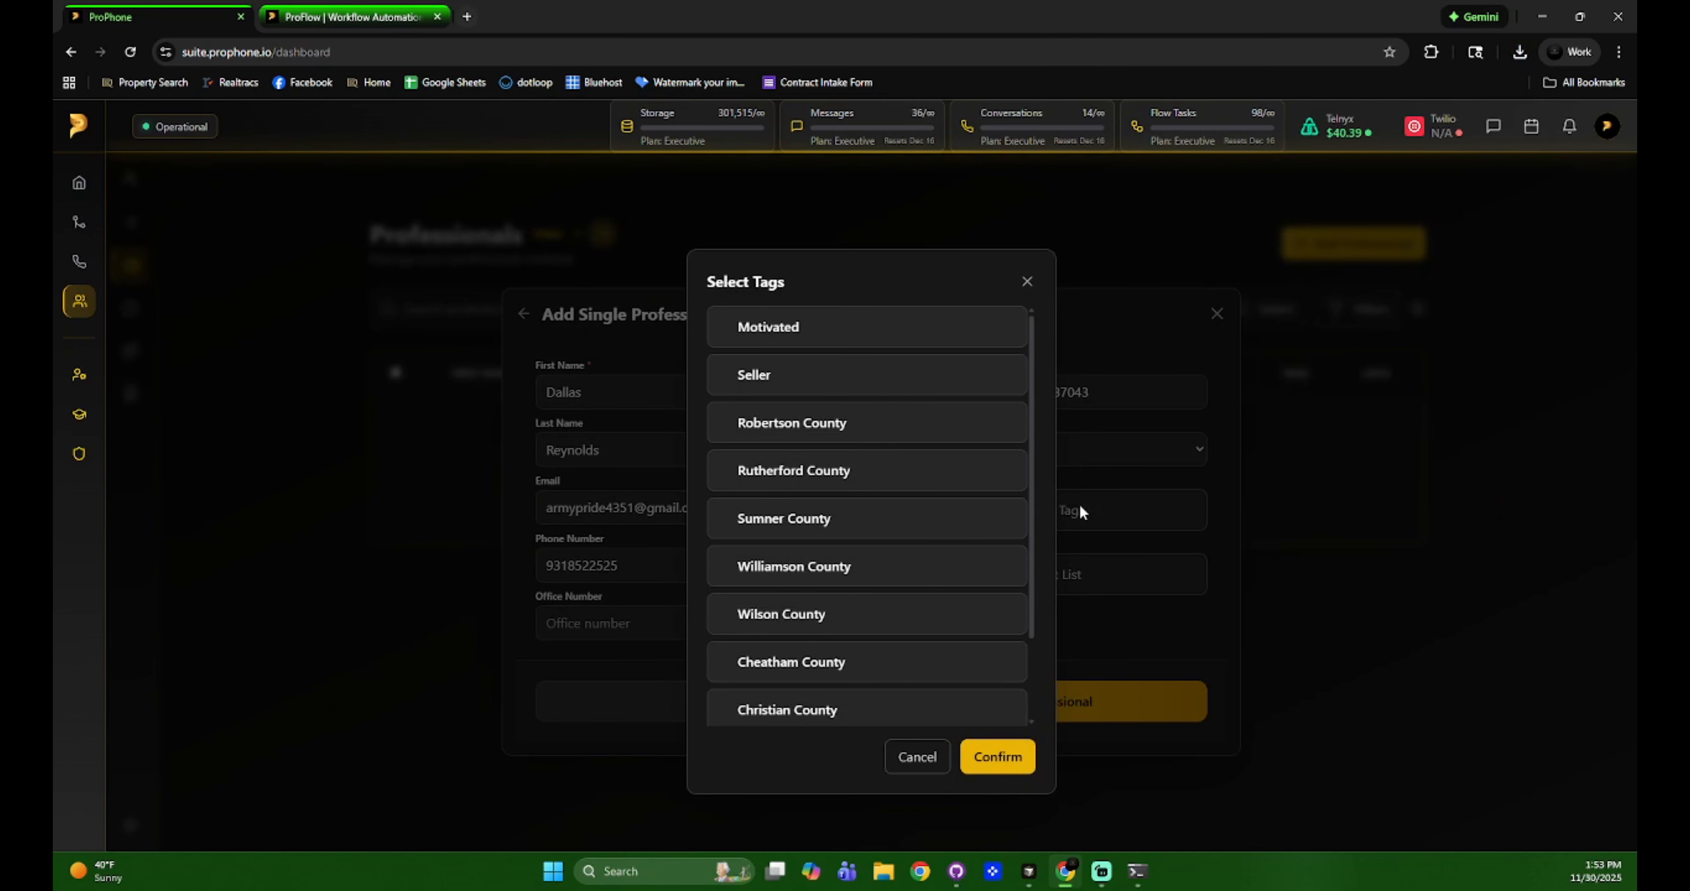
left_click(1026, 284)
left_click(1031, 576)
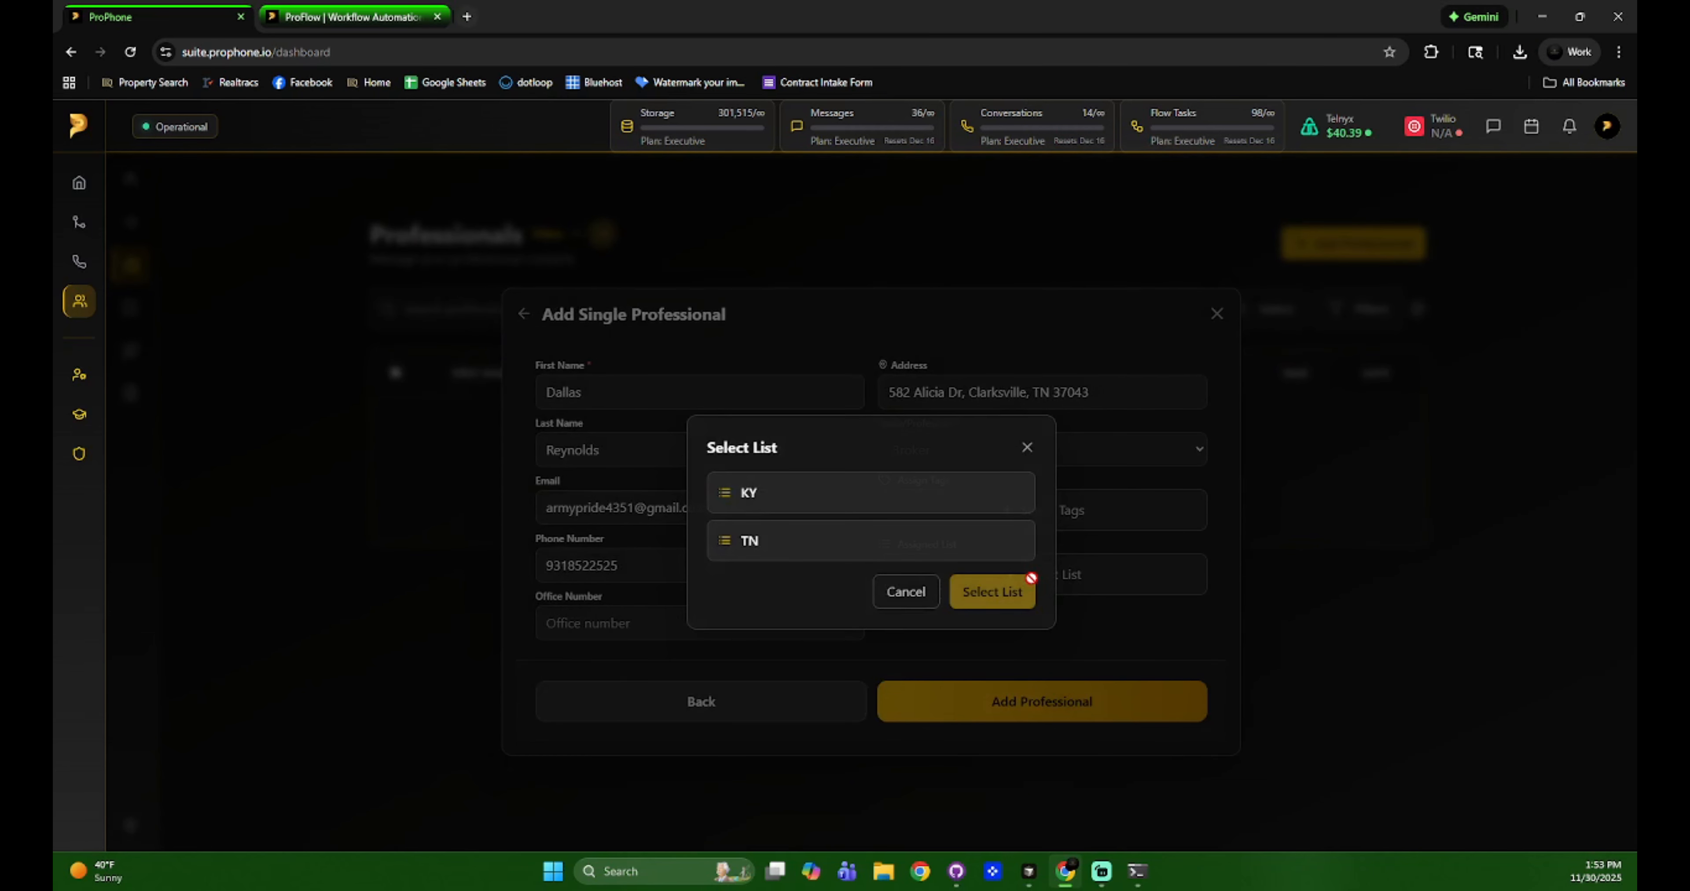
left_click(873, 545)
left_click(990, 592)
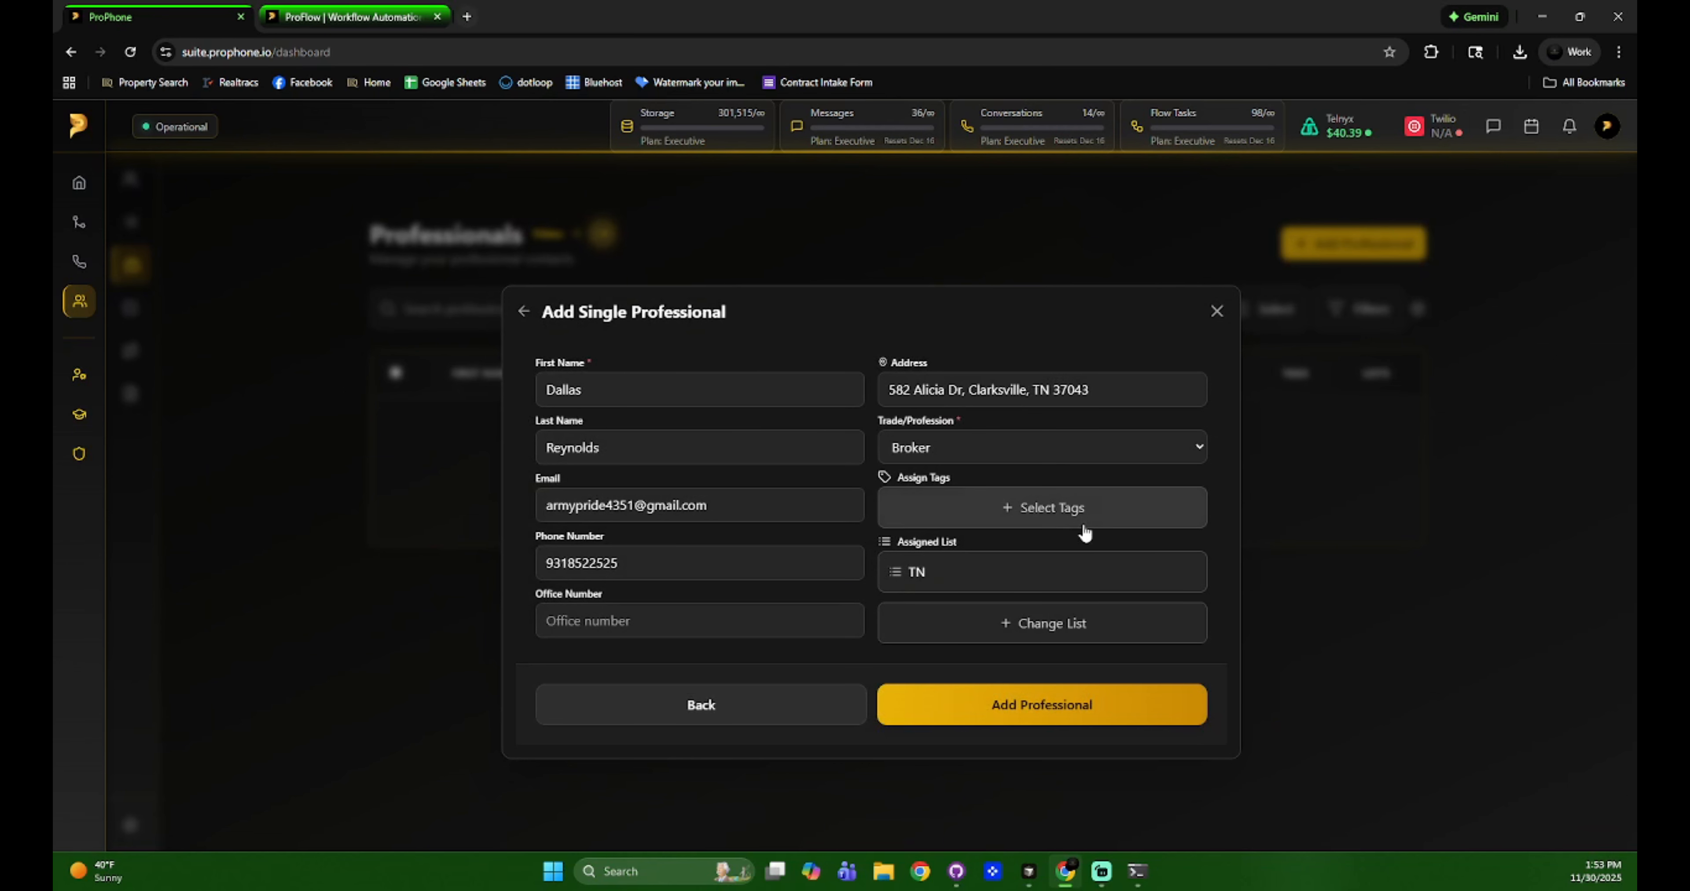
left_click(1089, 703)
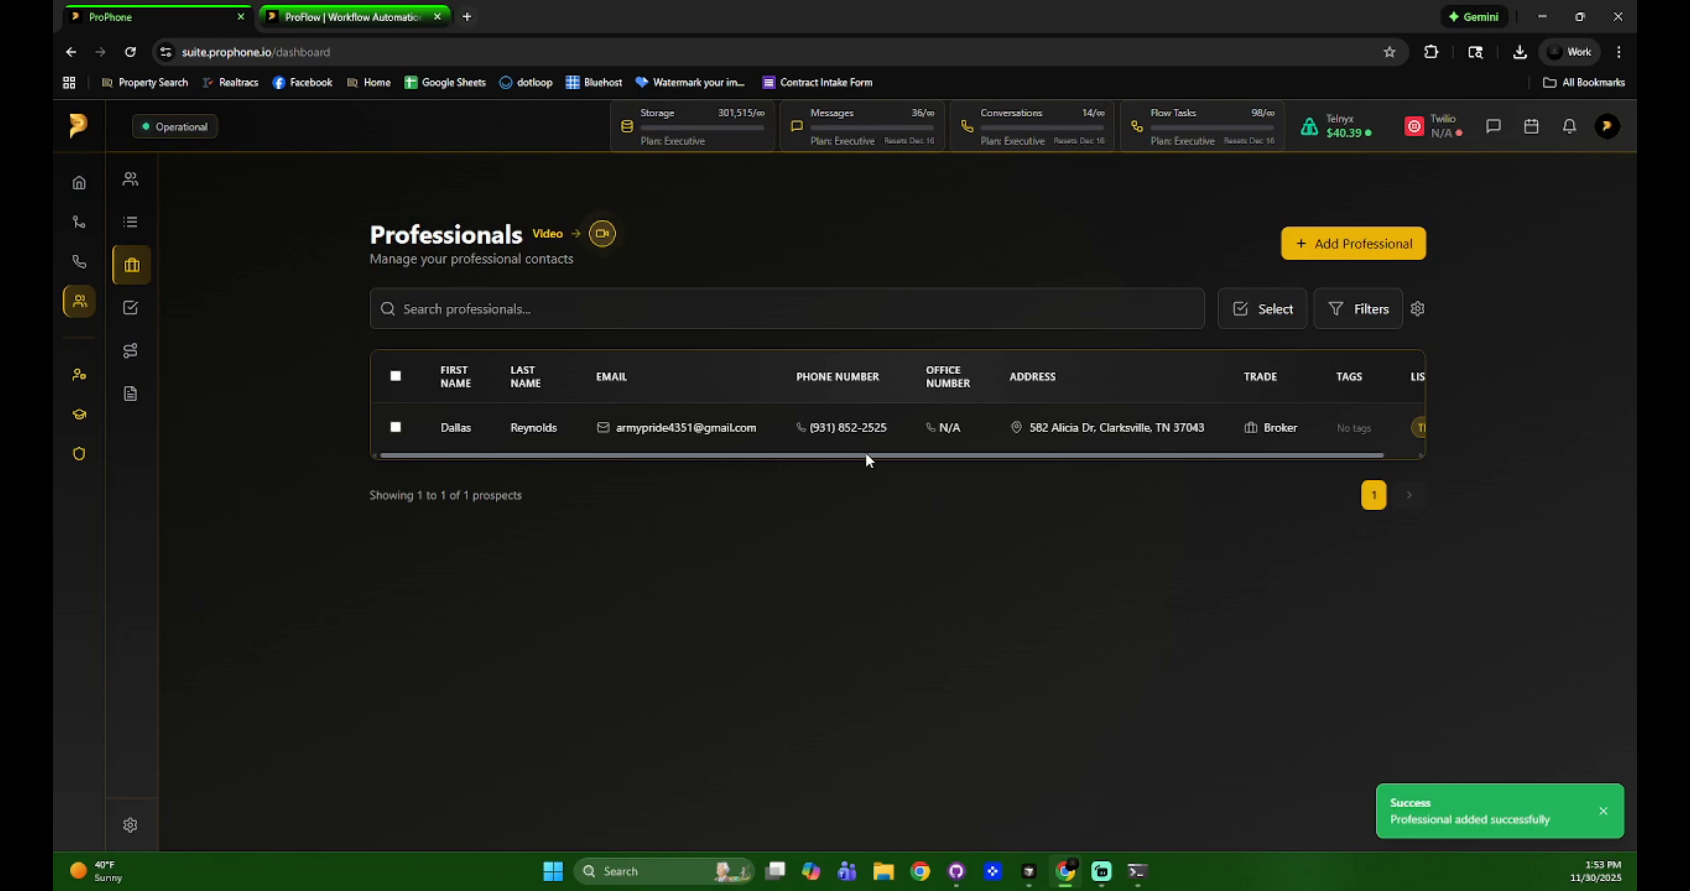
left_click_drag(858, 451, 747, 444)
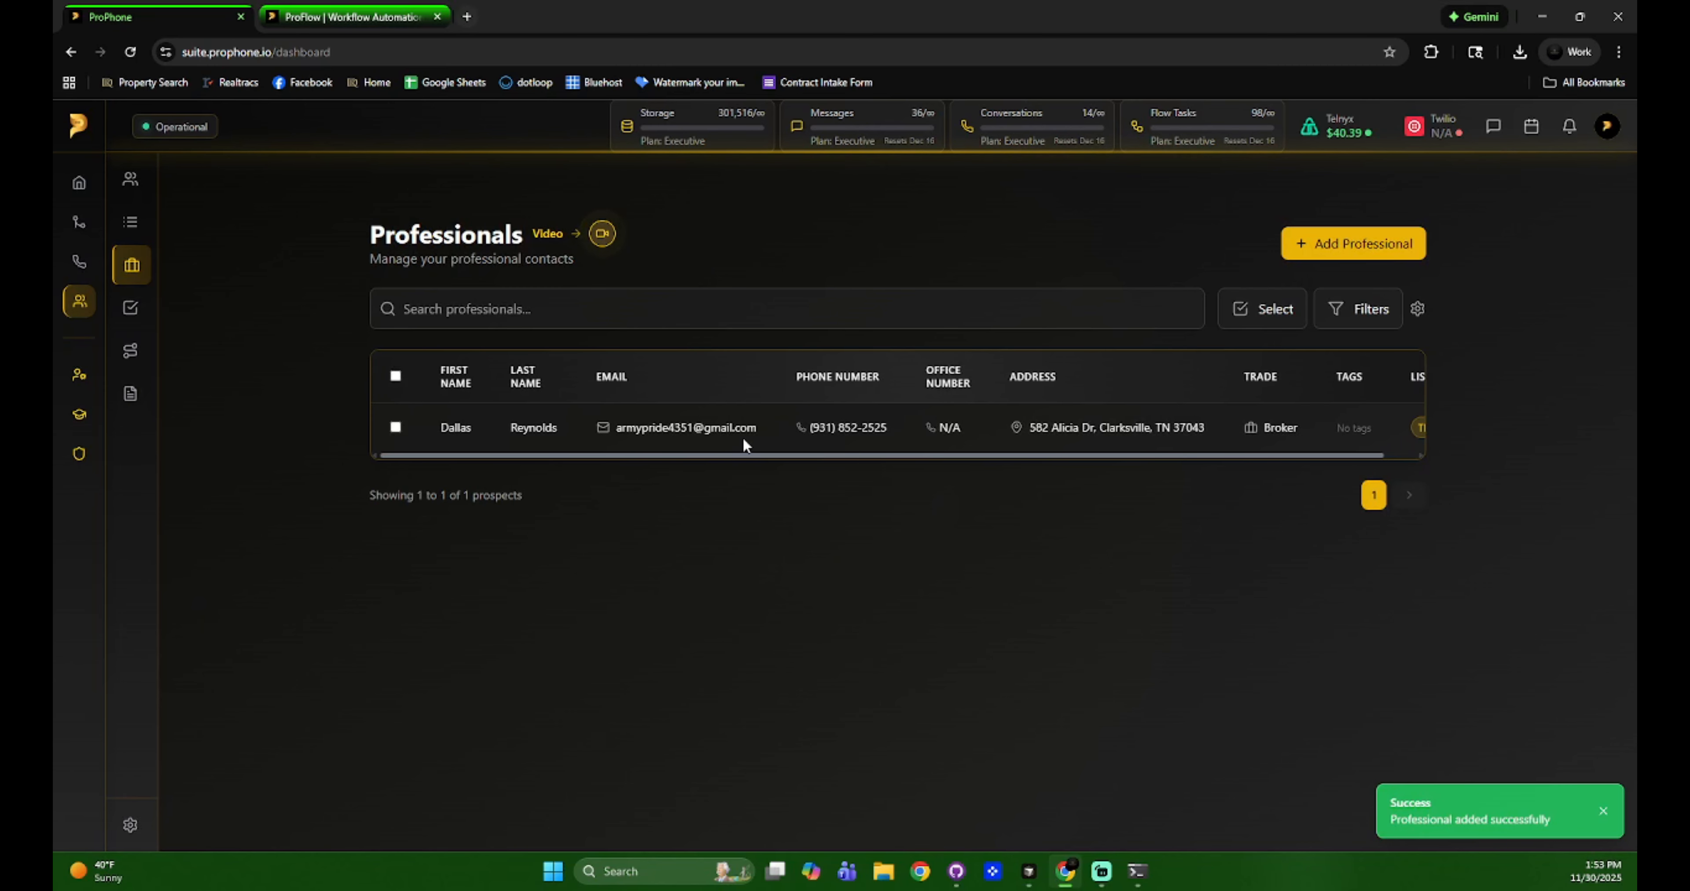
left_click(577, 295)
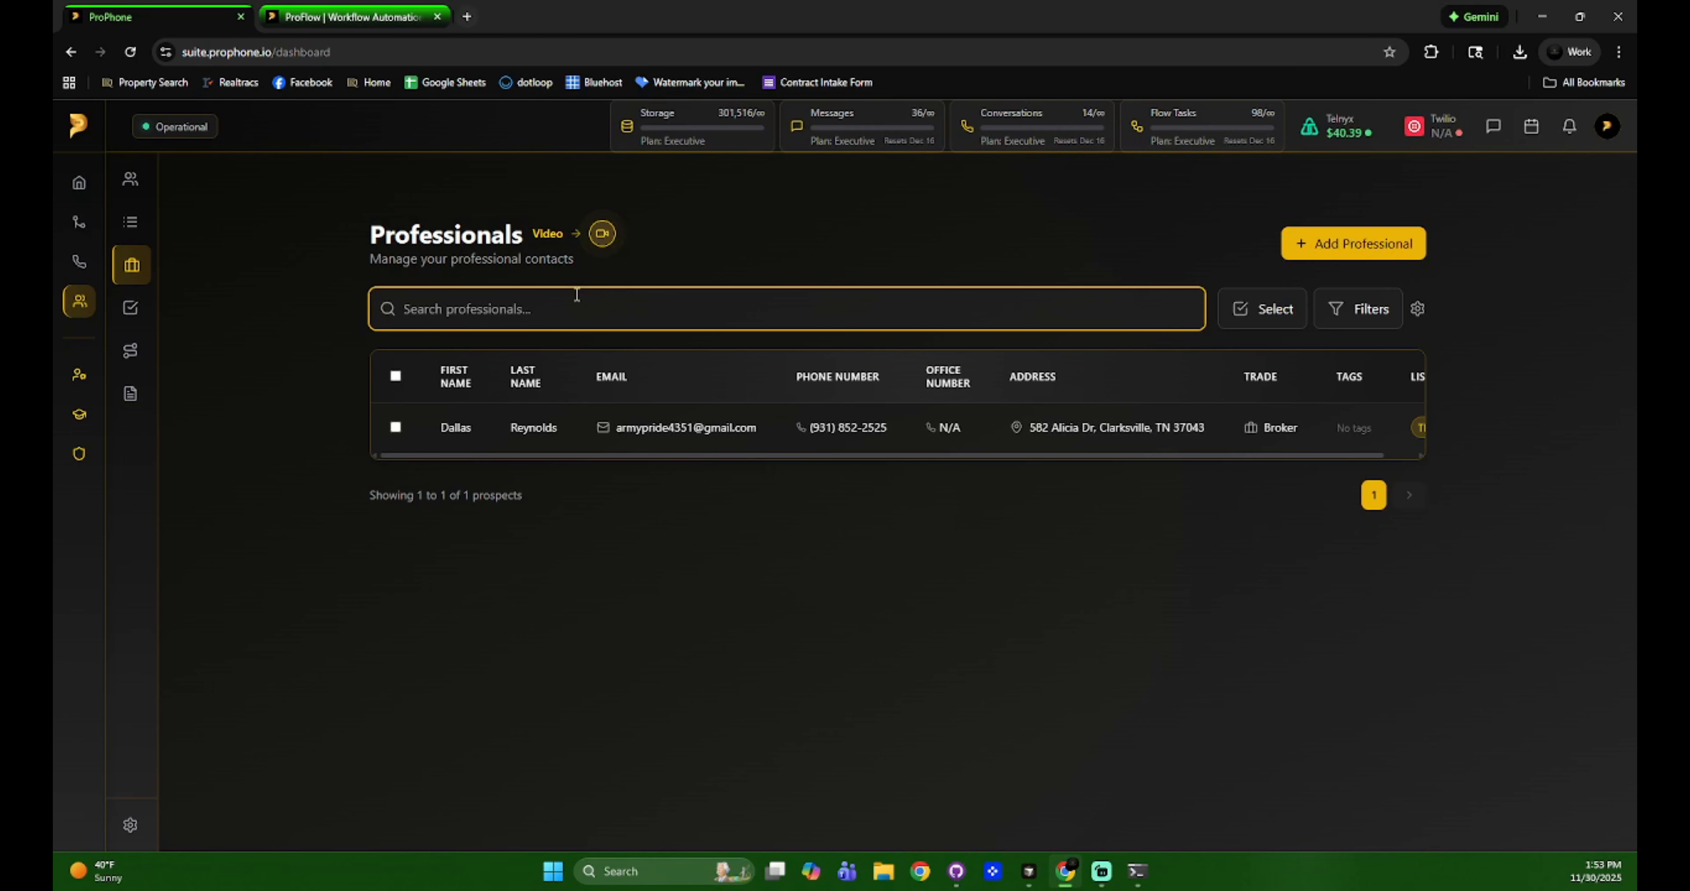
type("armyr")
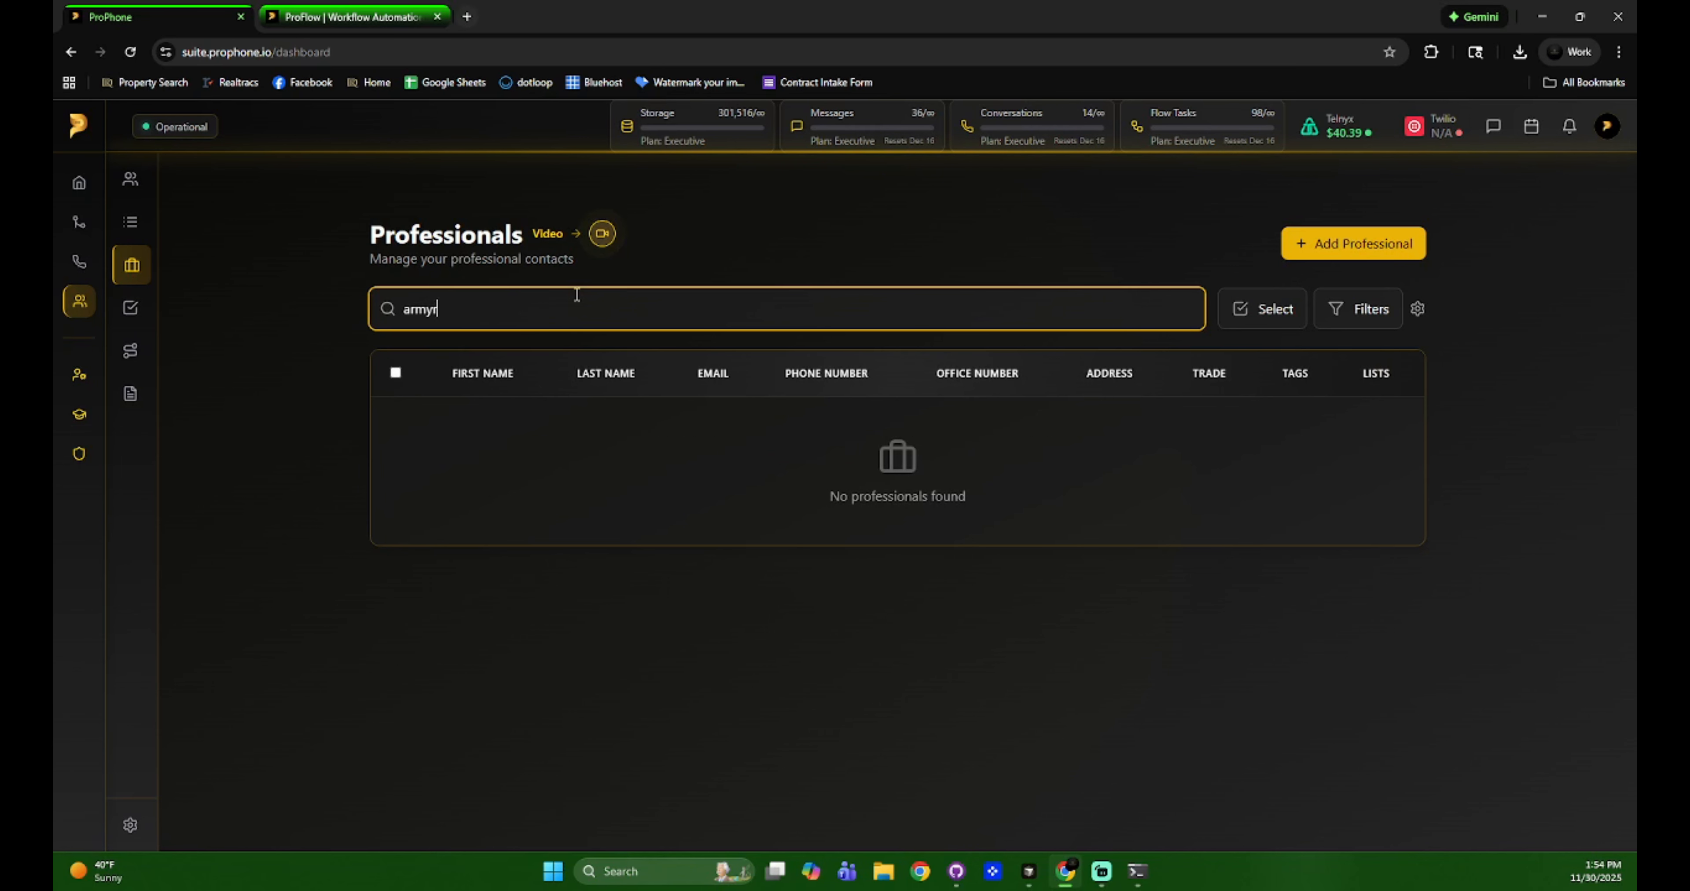
key("BackSpace")
key("BackSpace")
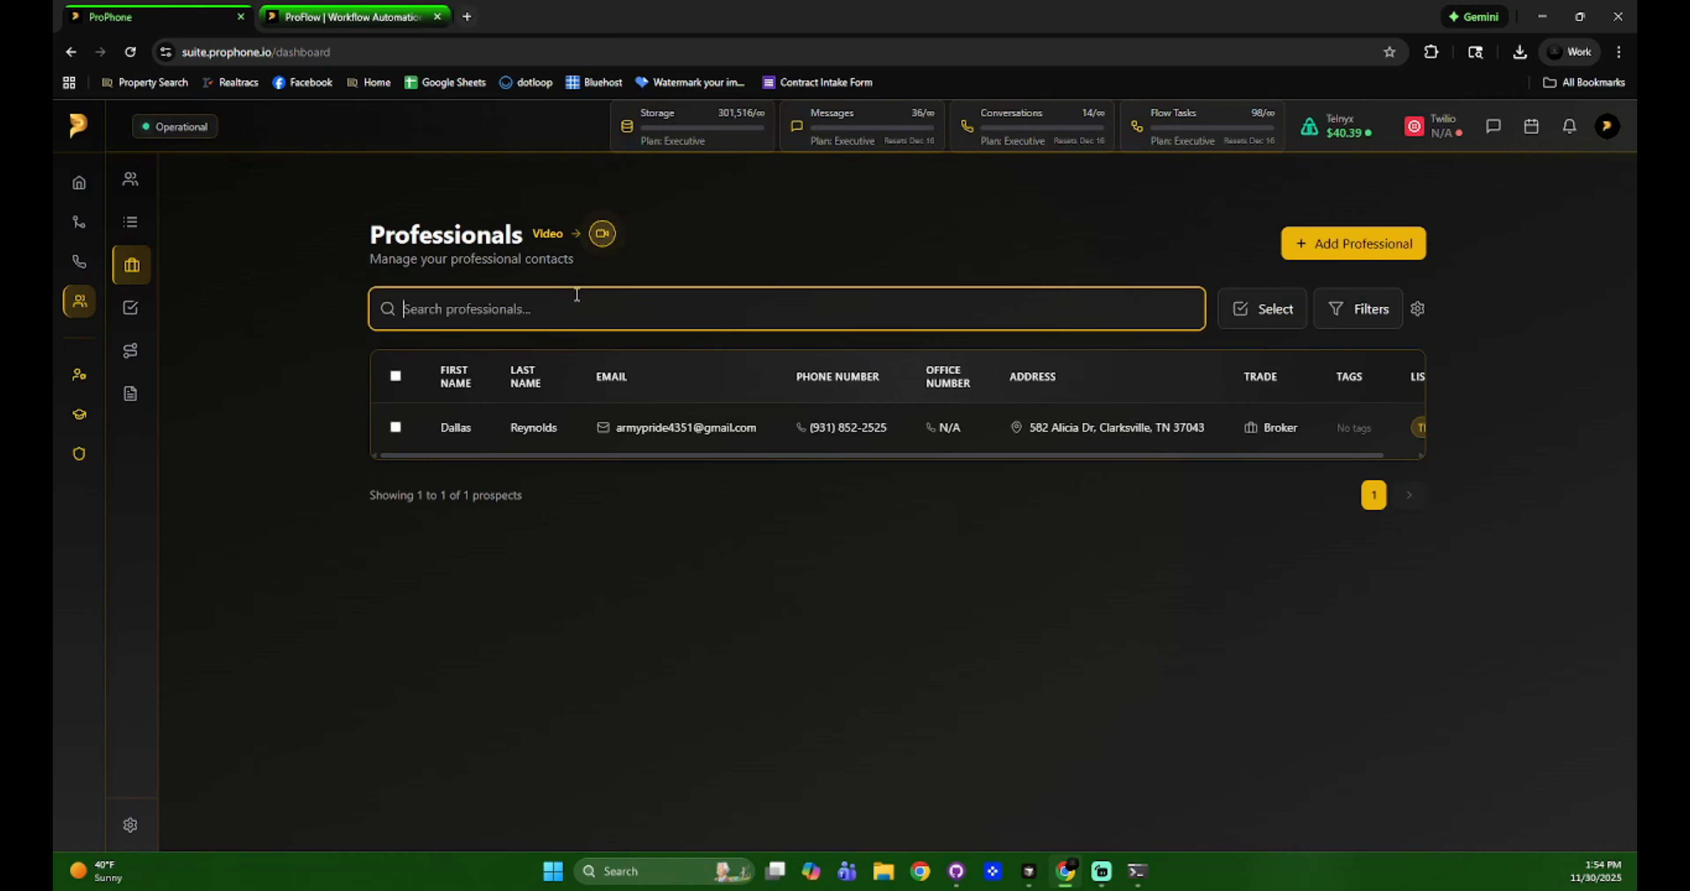
type("931")
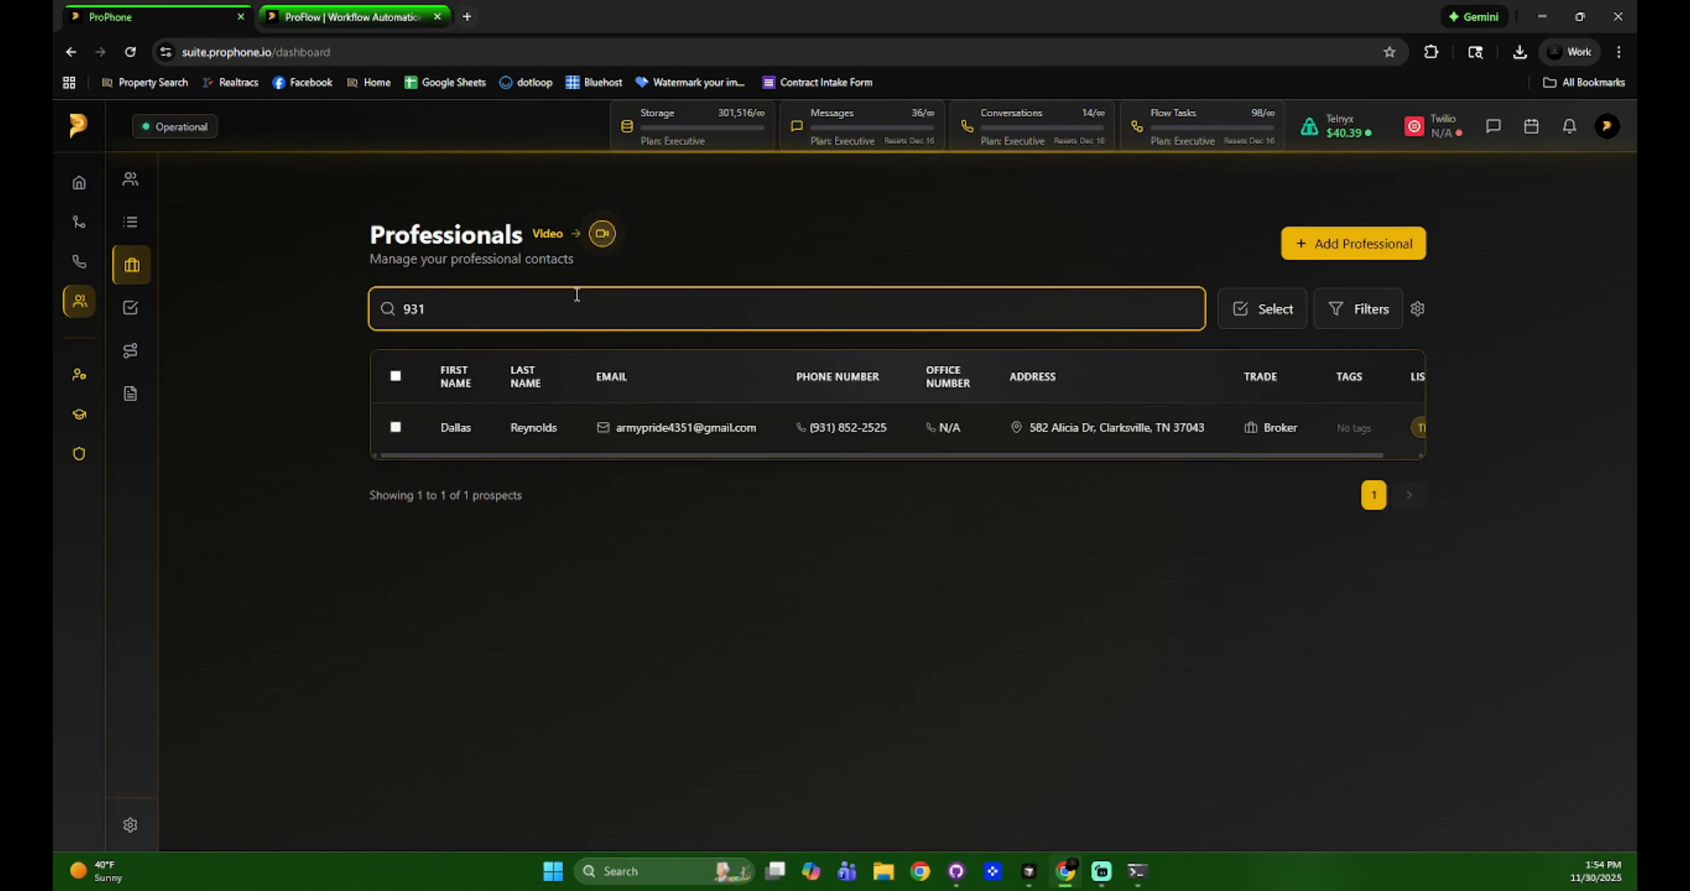
key("BackSpace")
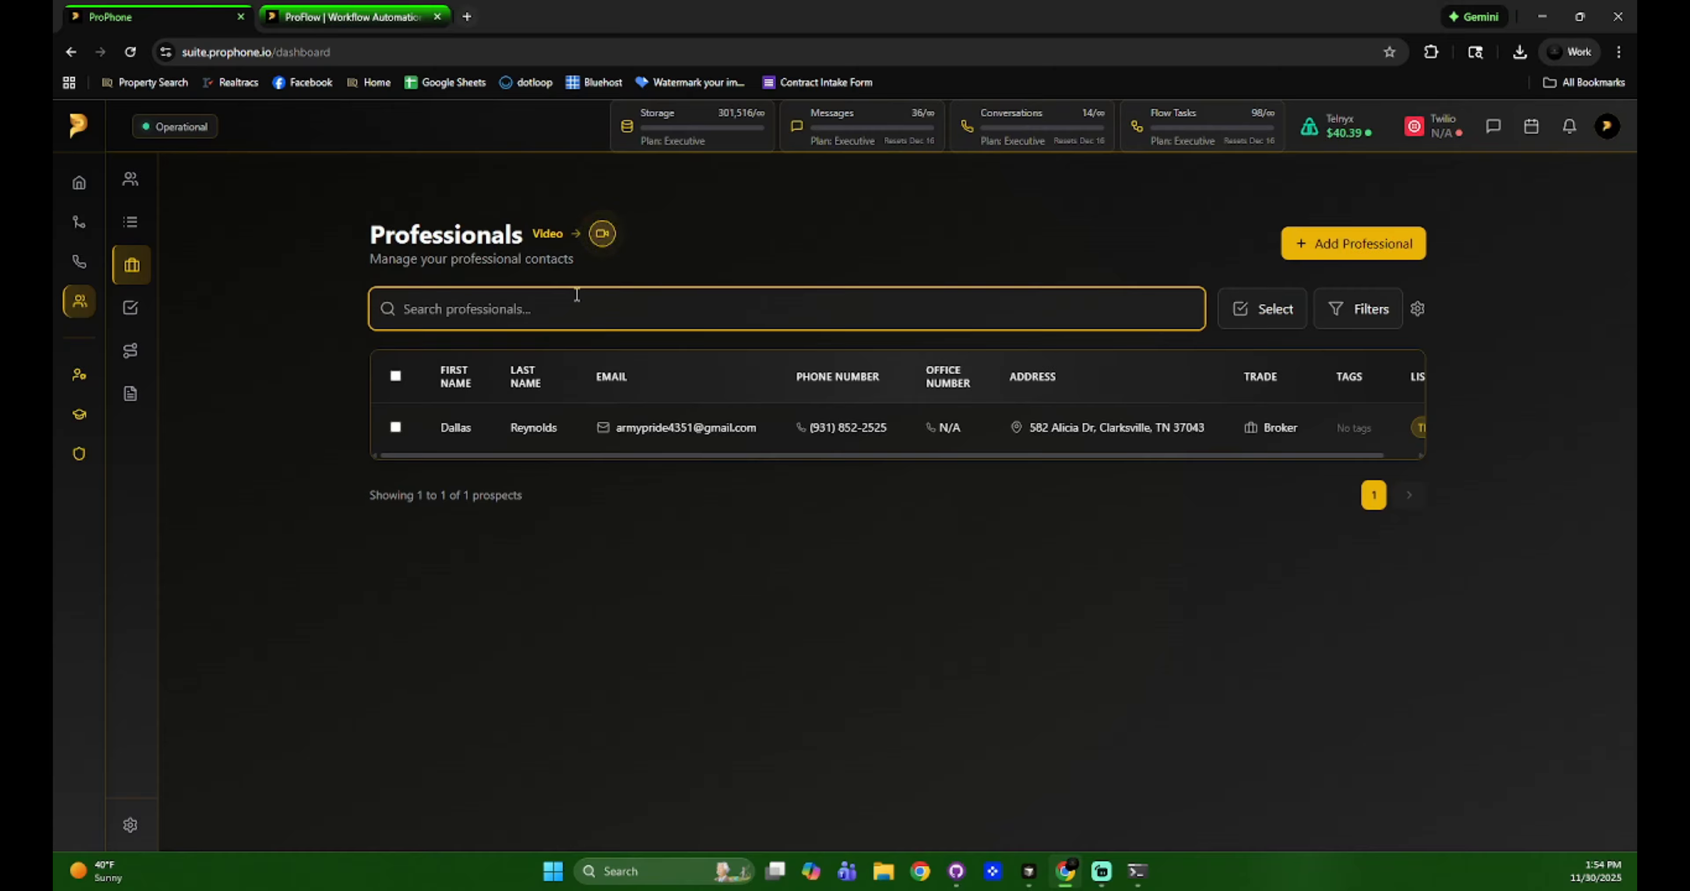
type("reynold")
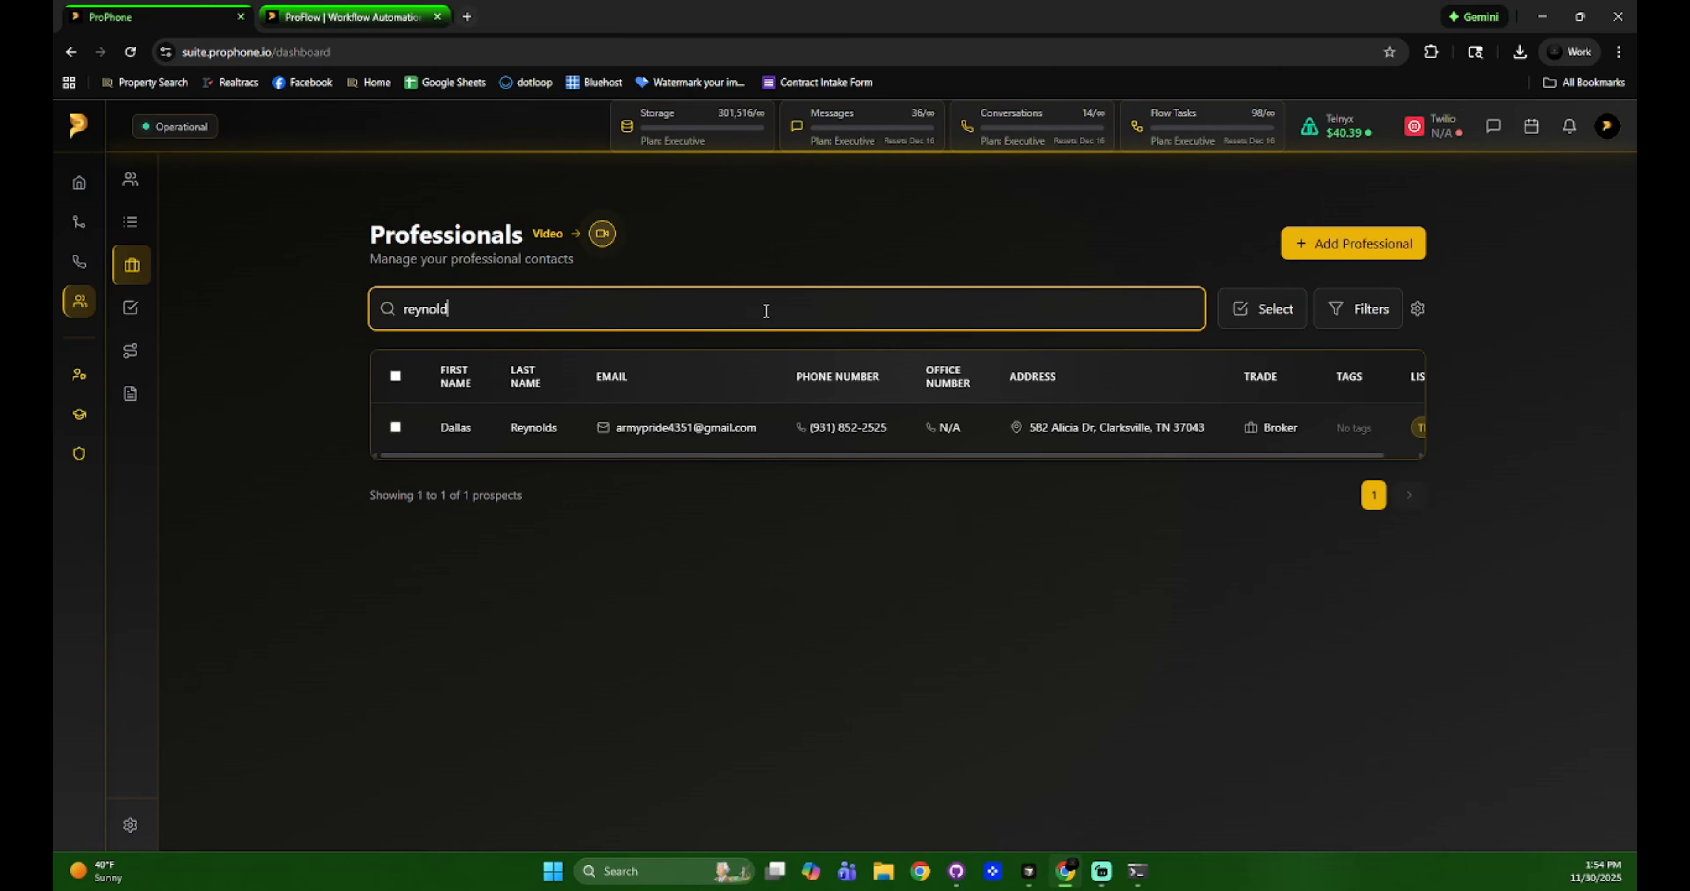
key("BackSpace")
key("BackSpace")
key("BackSpace")
key("BackSpace")
key("BackSpace")
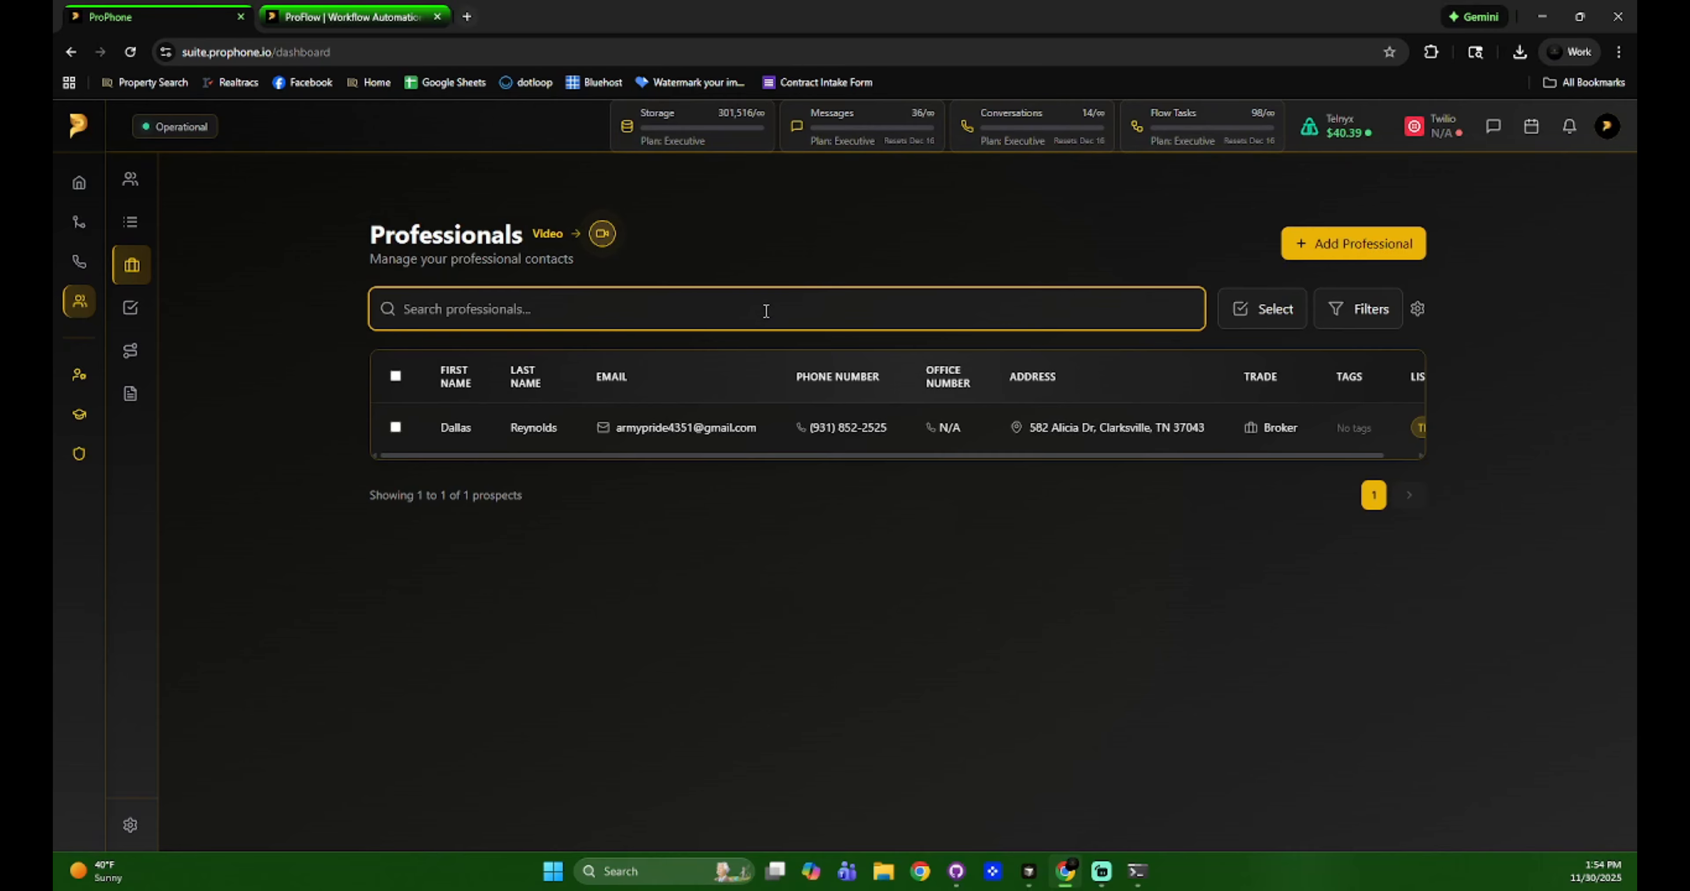
Start a bulk upload of professionals from the Christian County KY spreadsheet.
left_click(1316, 253)
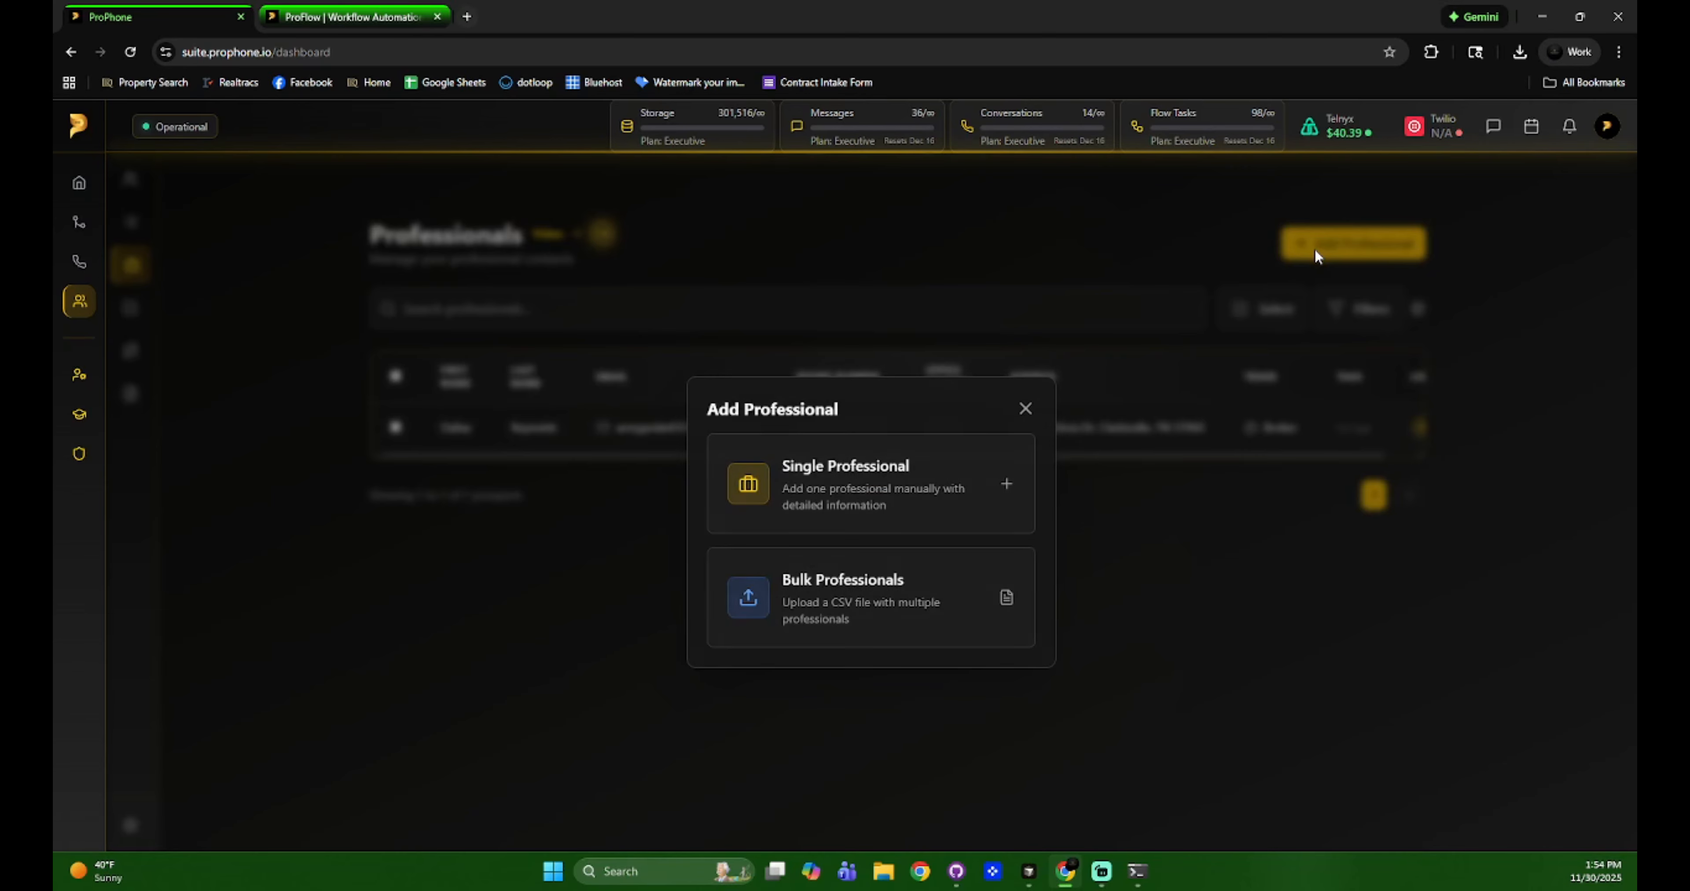
left_click(997, 577)
left_click(832, 603)
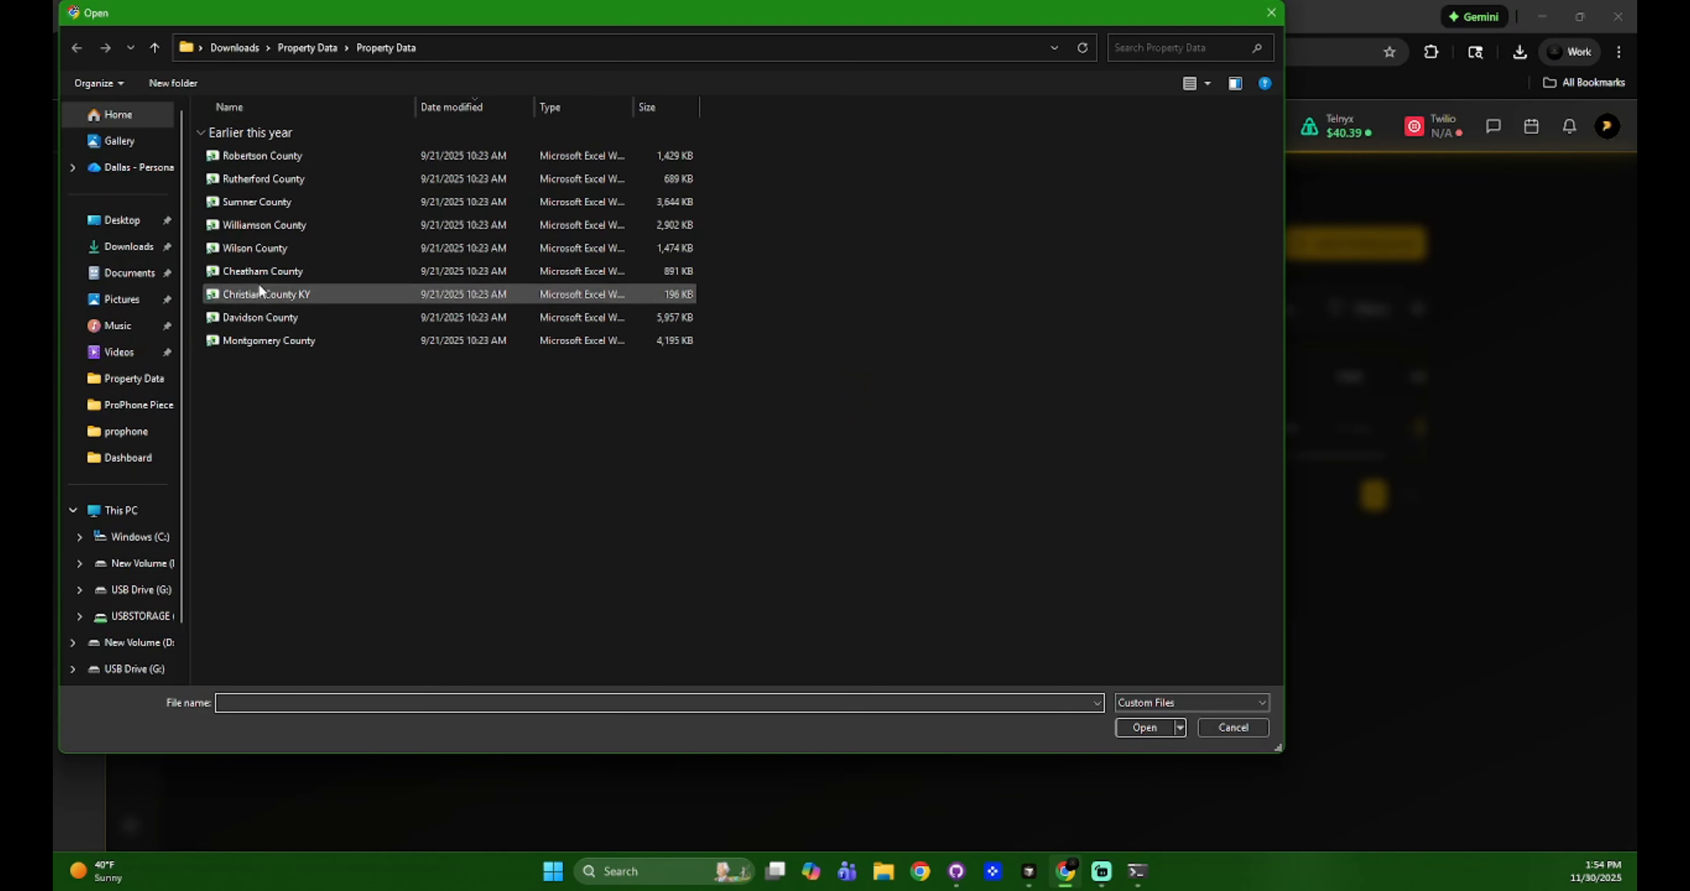
double_click(262, 292)
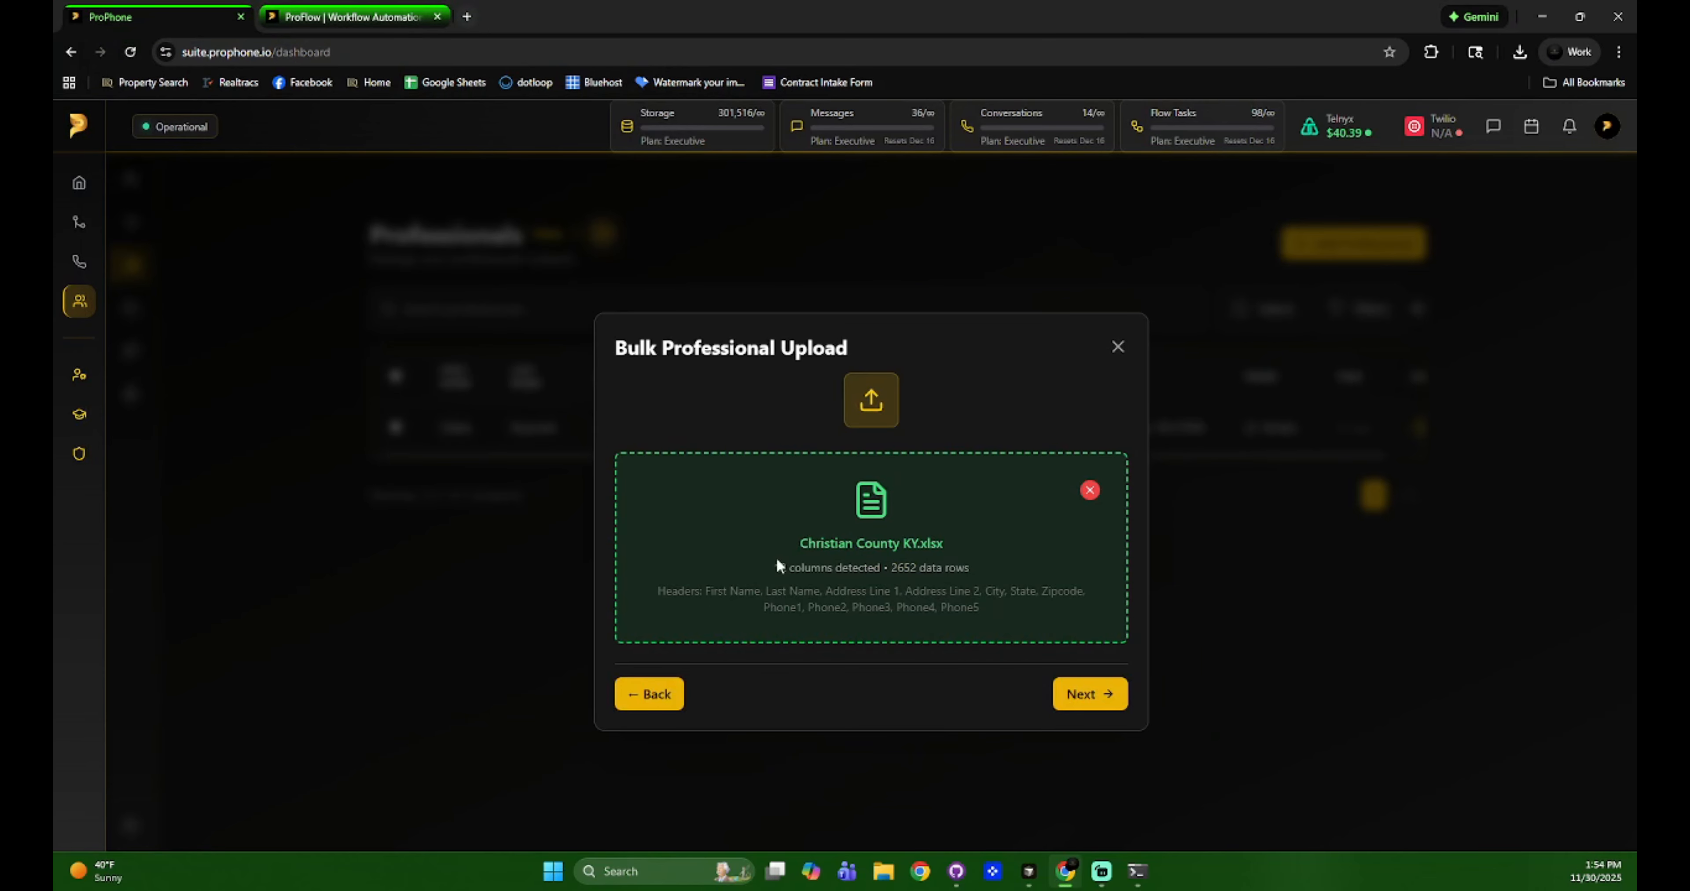
left_click(1079, 700)
Keep First Name and Phone1 mapped and leave the address column unmapped.
left_click(647, 347)
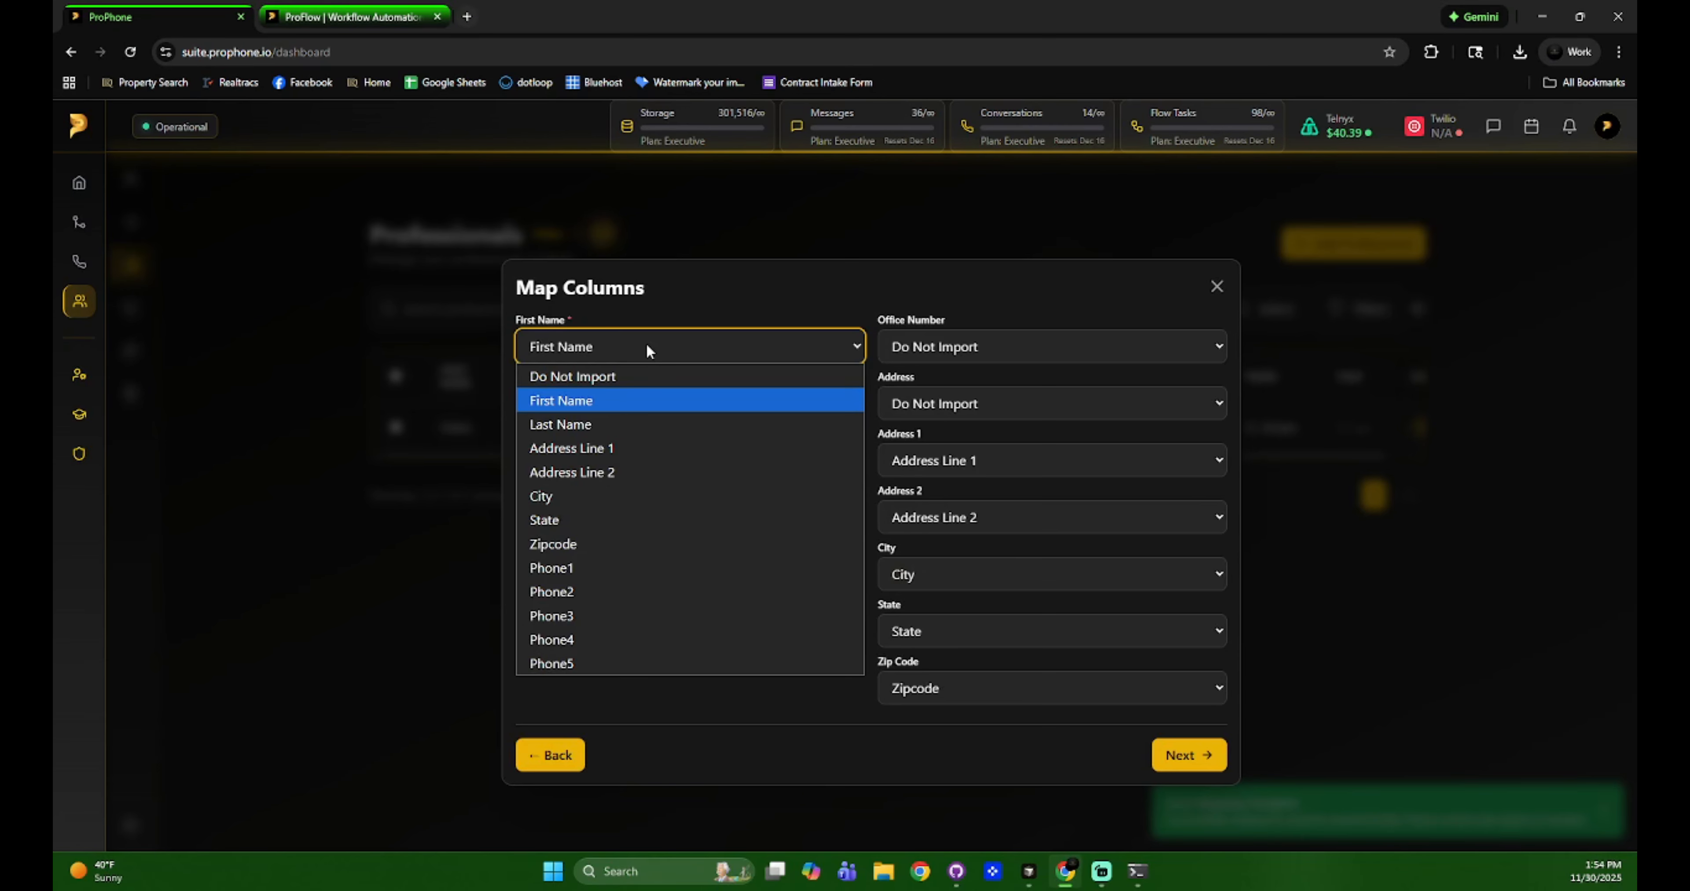
left_click(646, 348)
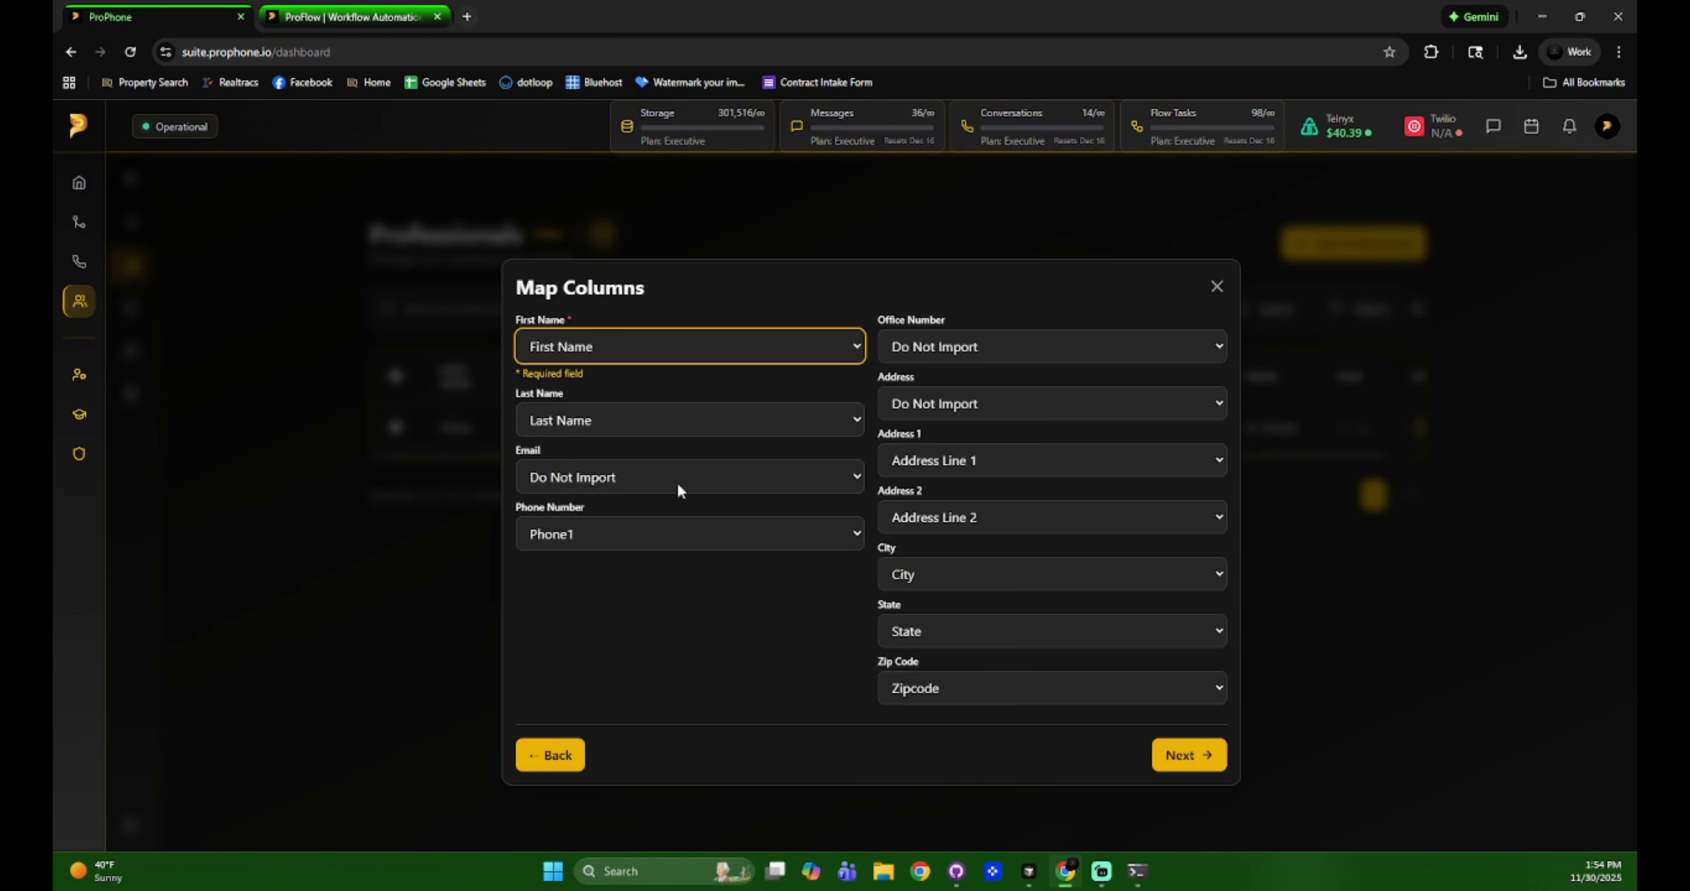
left_click(680, 531)
left_click(680, 531)
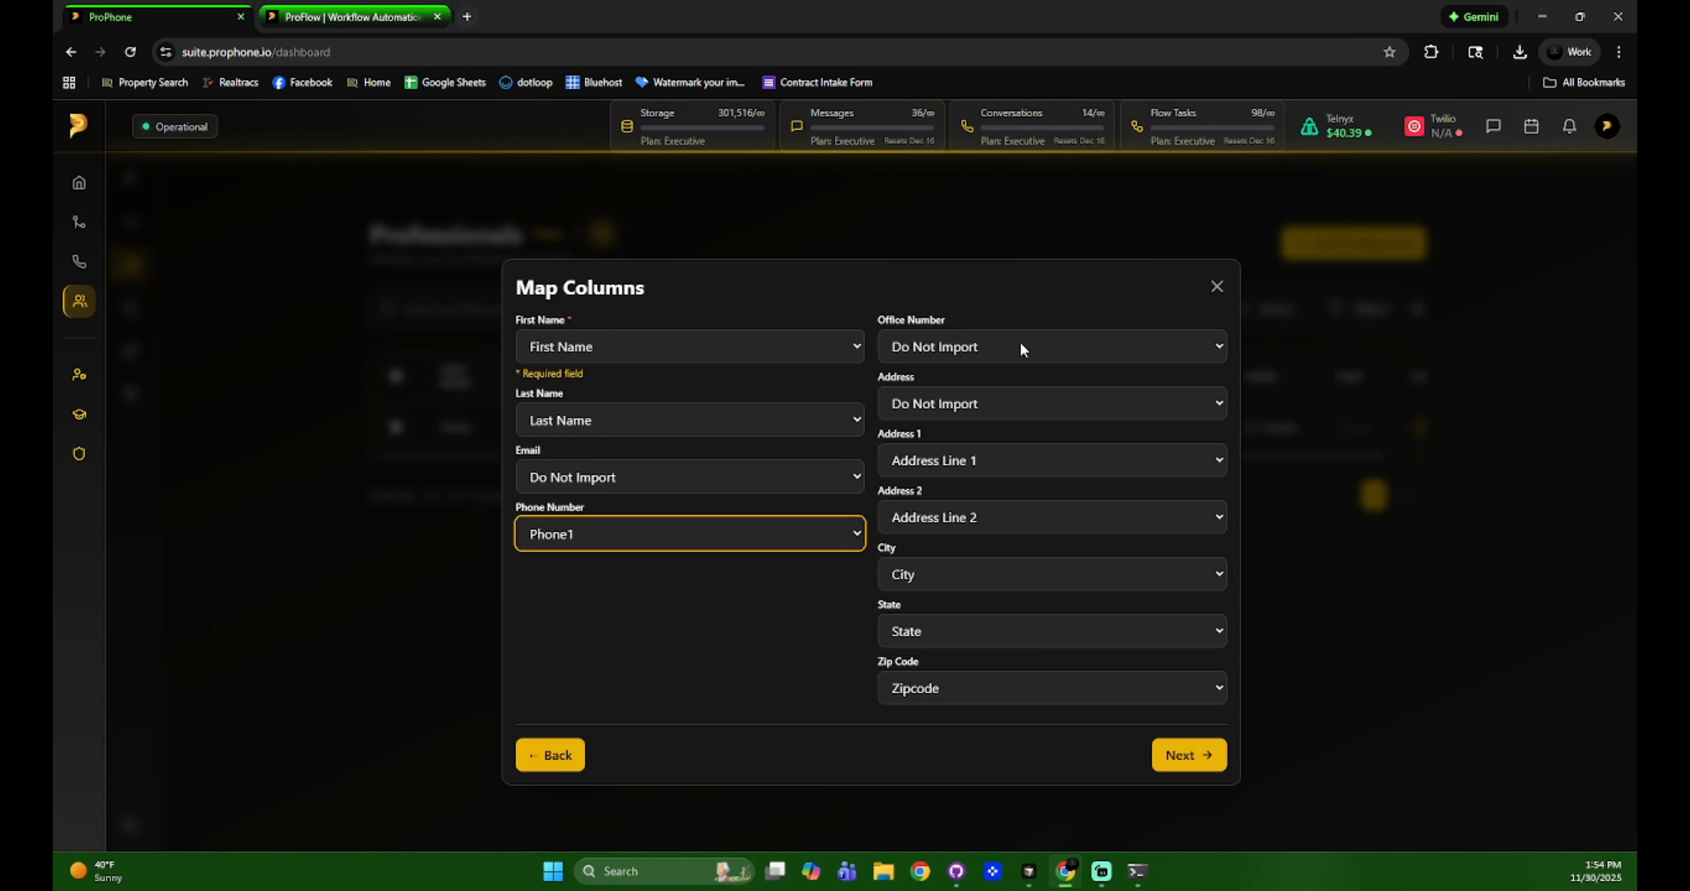
left_click(1003, 402)
left_click(1003, 403)
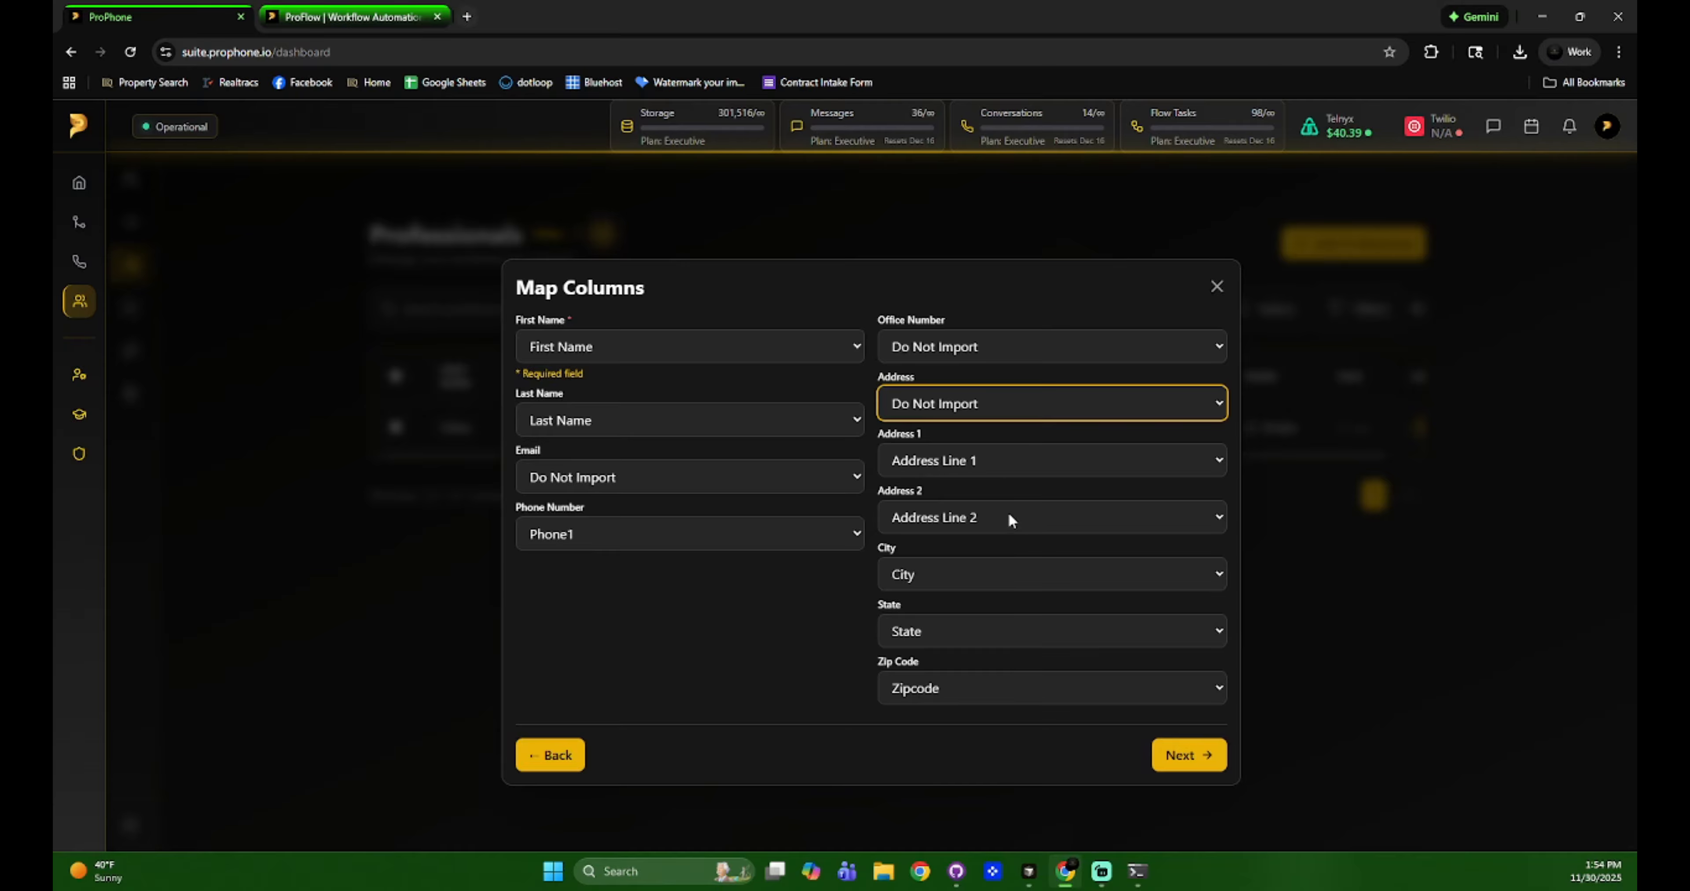
left_click(1200, 760)
Assign the Project Manager trade with no tags and start the import.
left_click(818, 435)
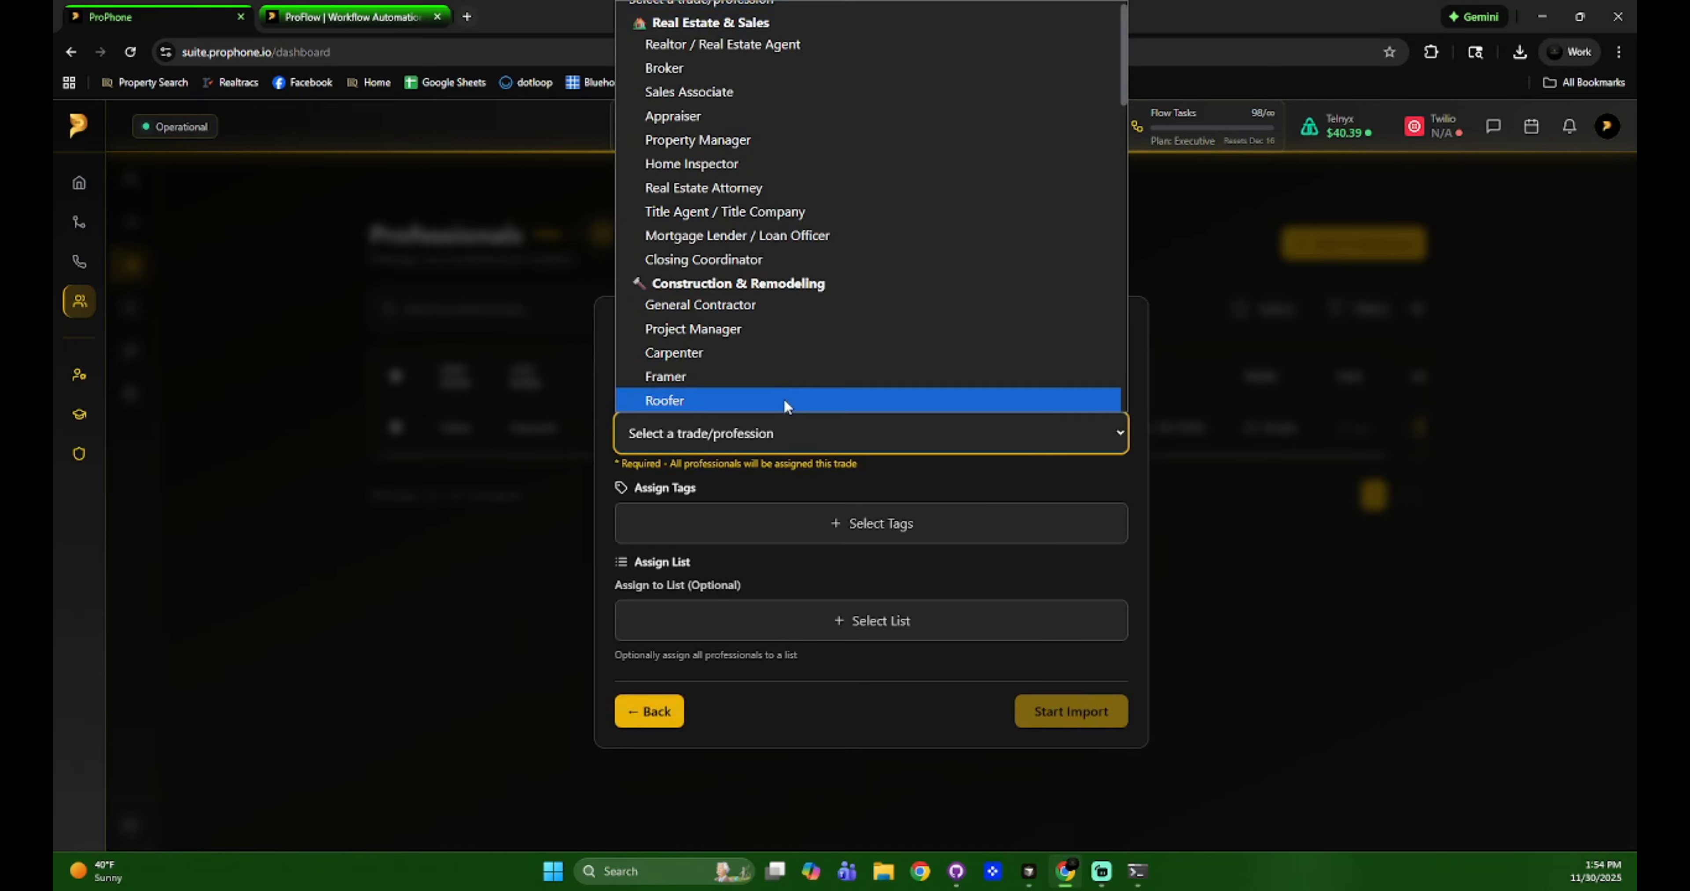
left_click(774, 347)
left_click(788, 466)
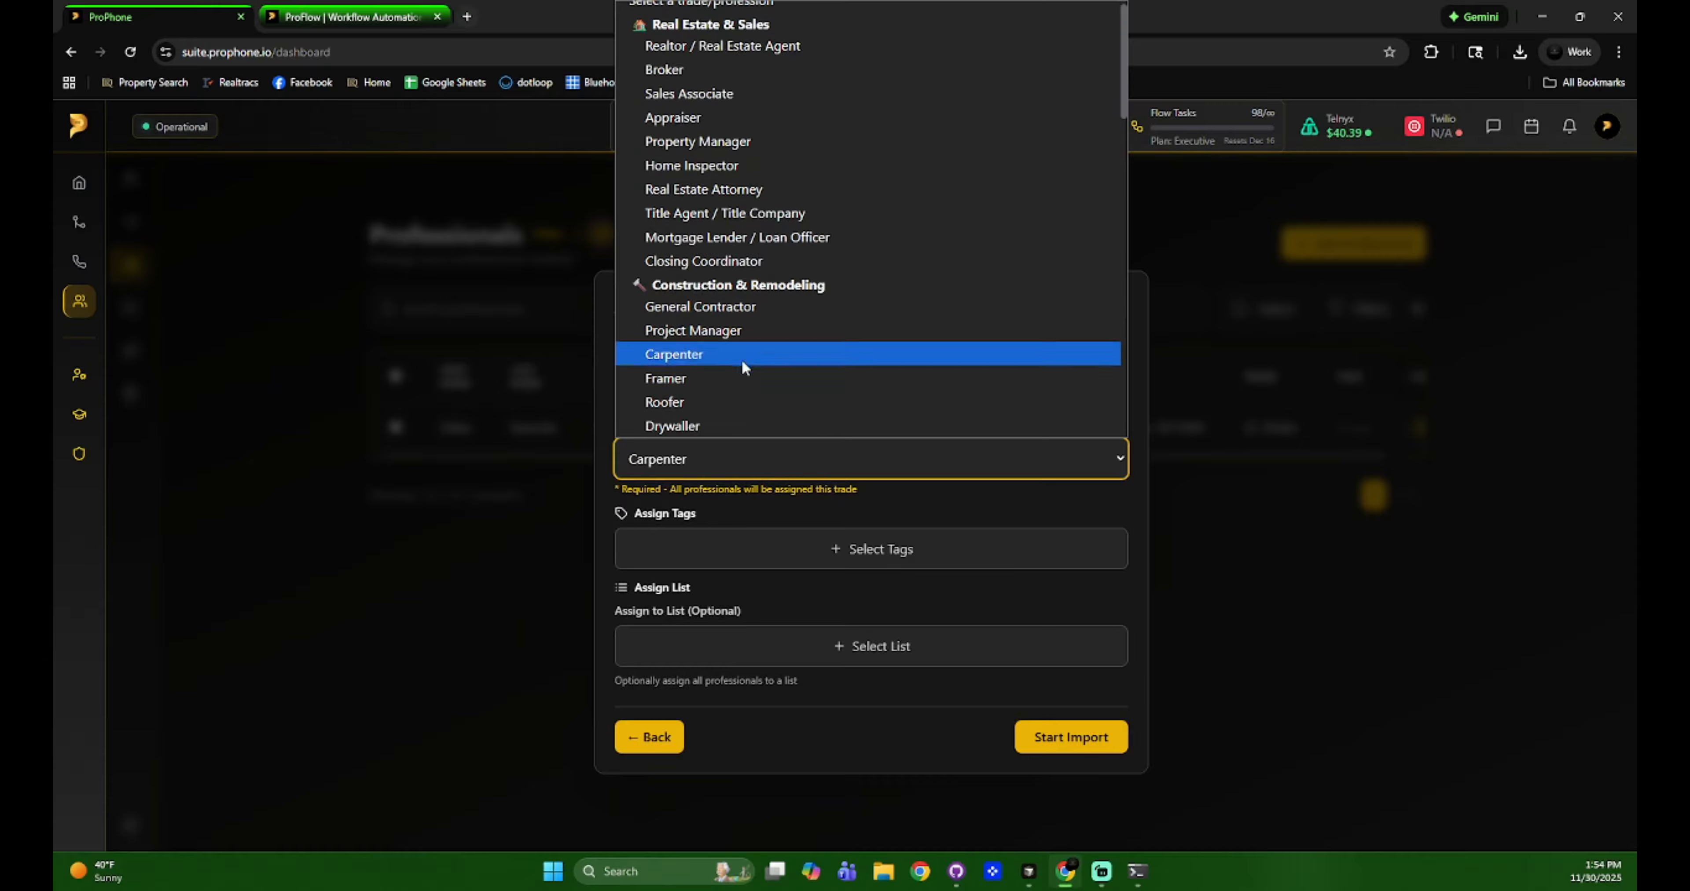
left_click(742, 330)
left_click(817, 553)
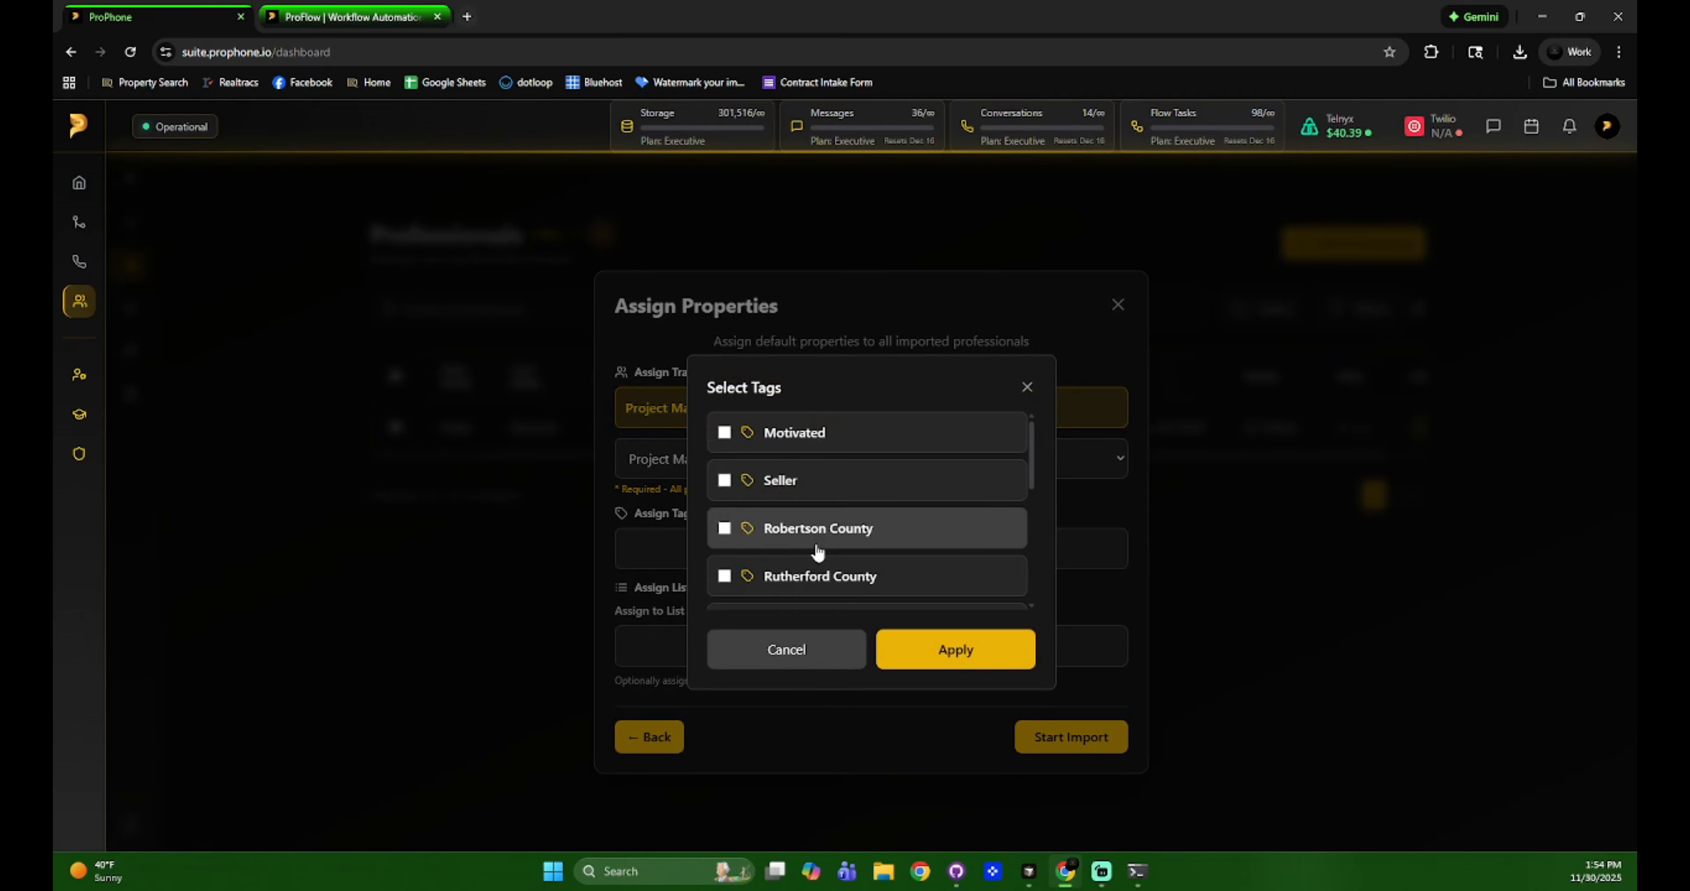
left_click(825, 665)
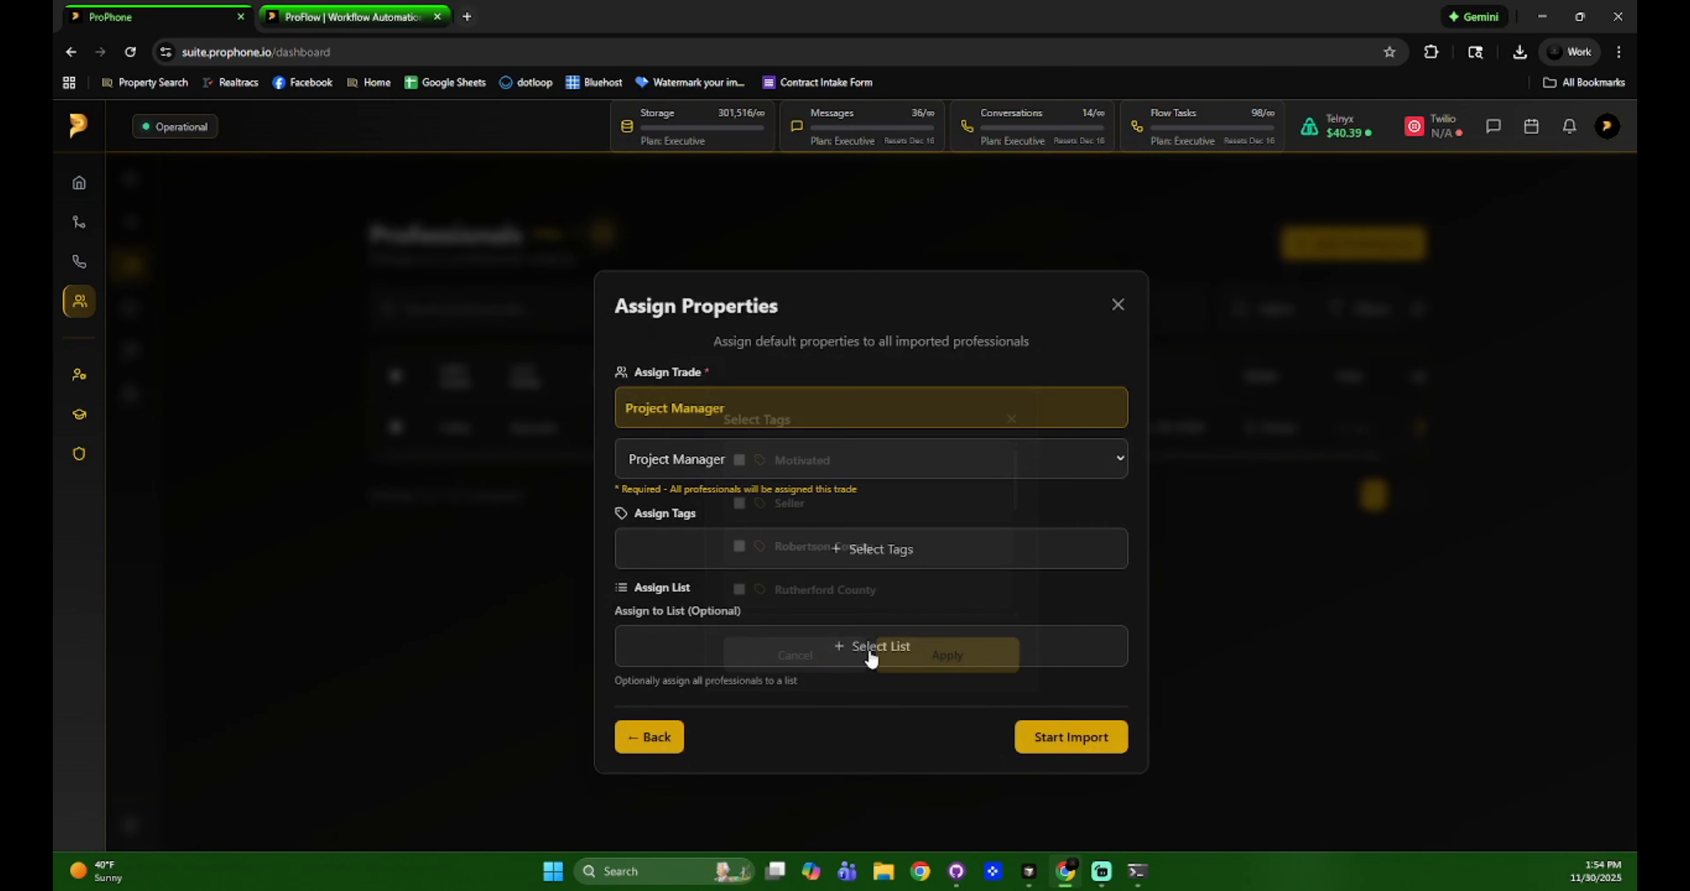
left_click(1076, 739)
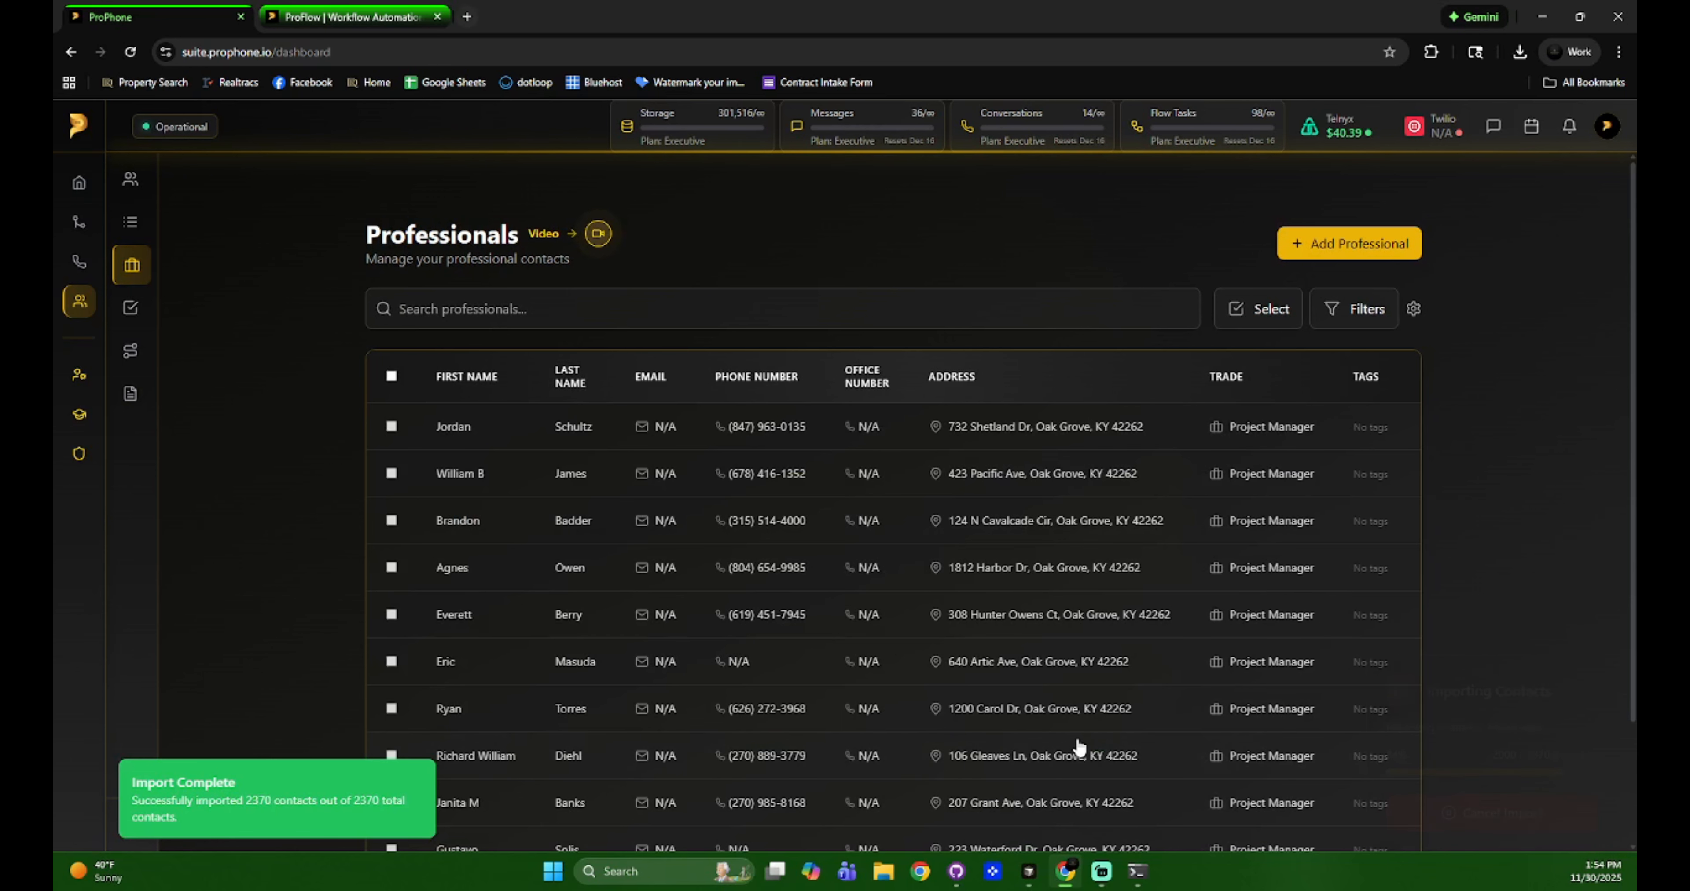
Filter the professionals by the Project Manager trade, searching 'proje' in the trade filter.
scroll(906, 501, "down", 2)
scroll(992, 544, "up", 2)
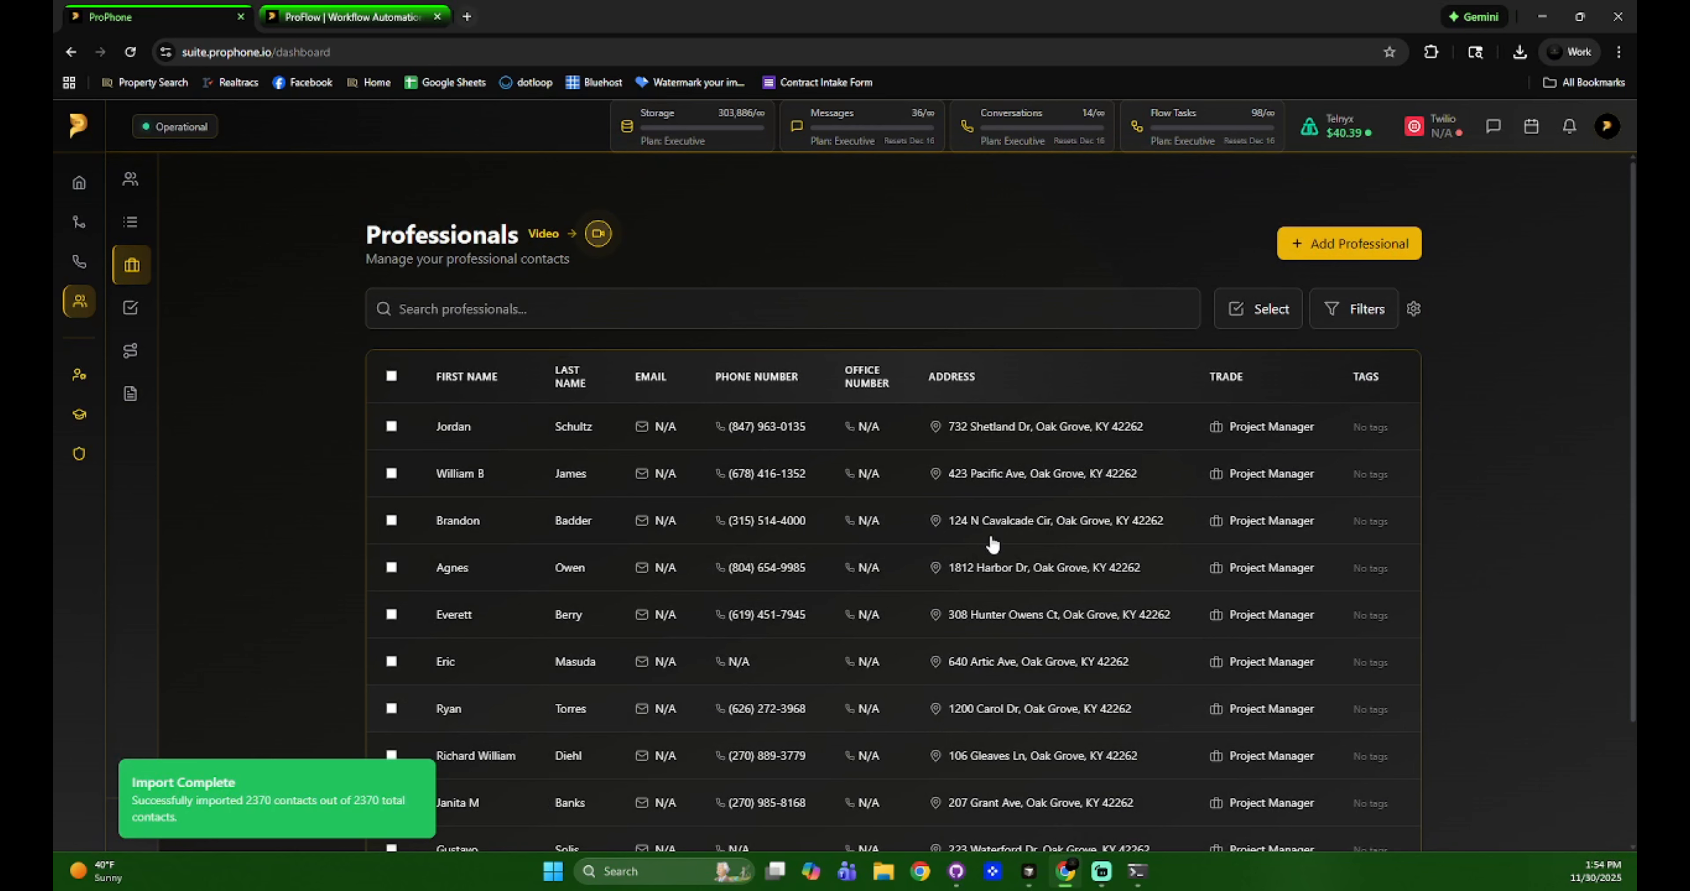
left_click(1338, 308)
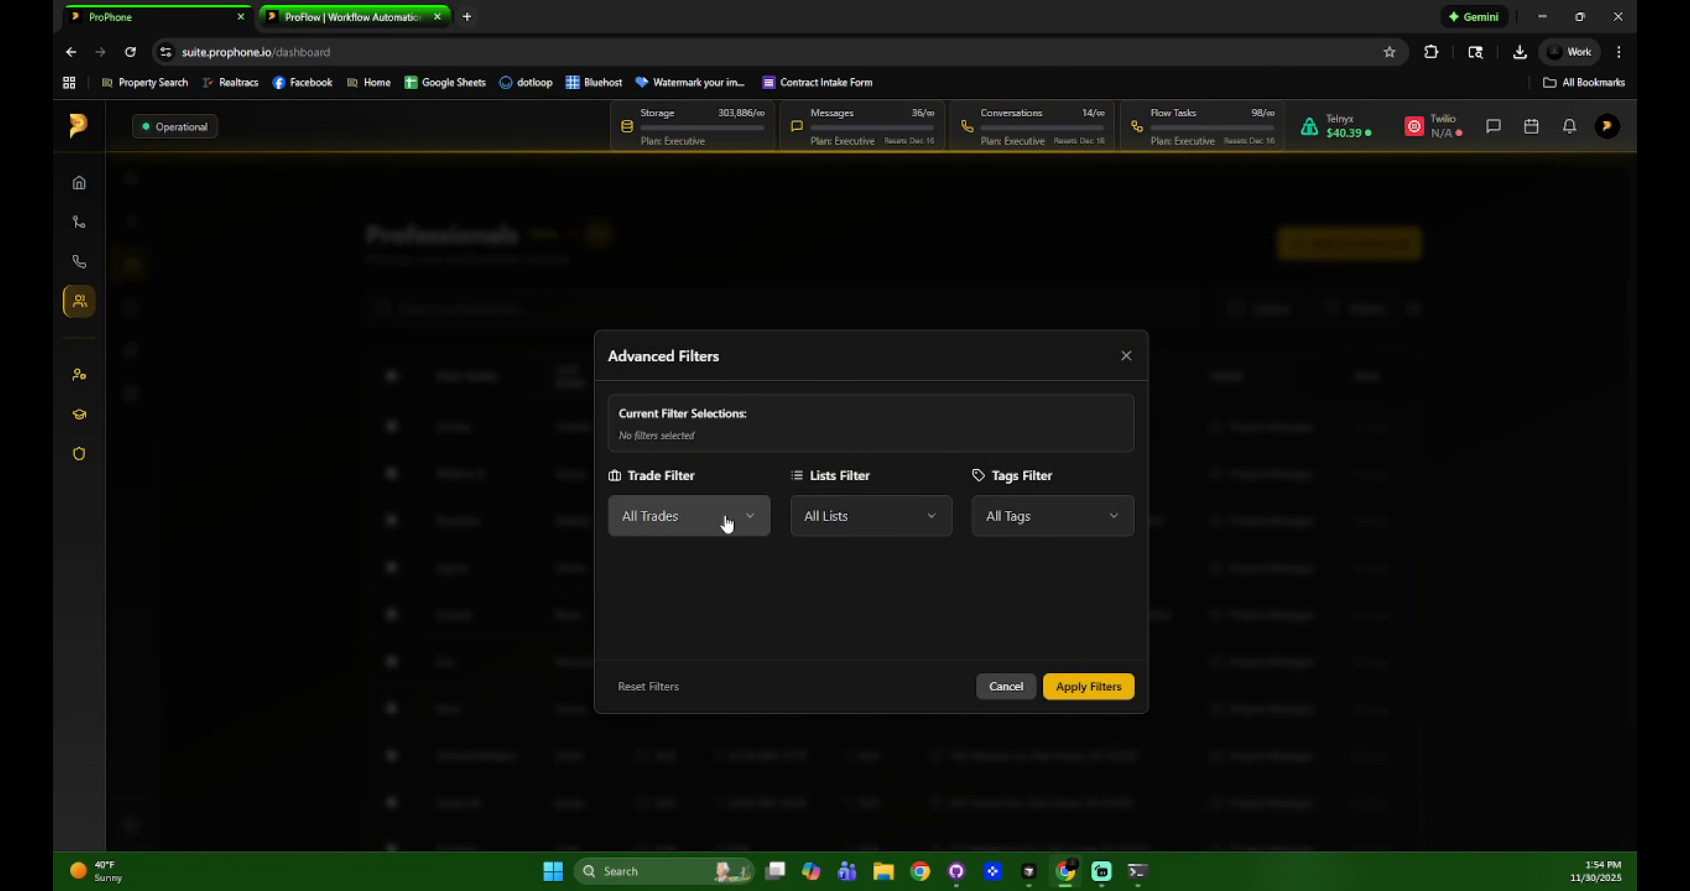
left_click(739, 520)
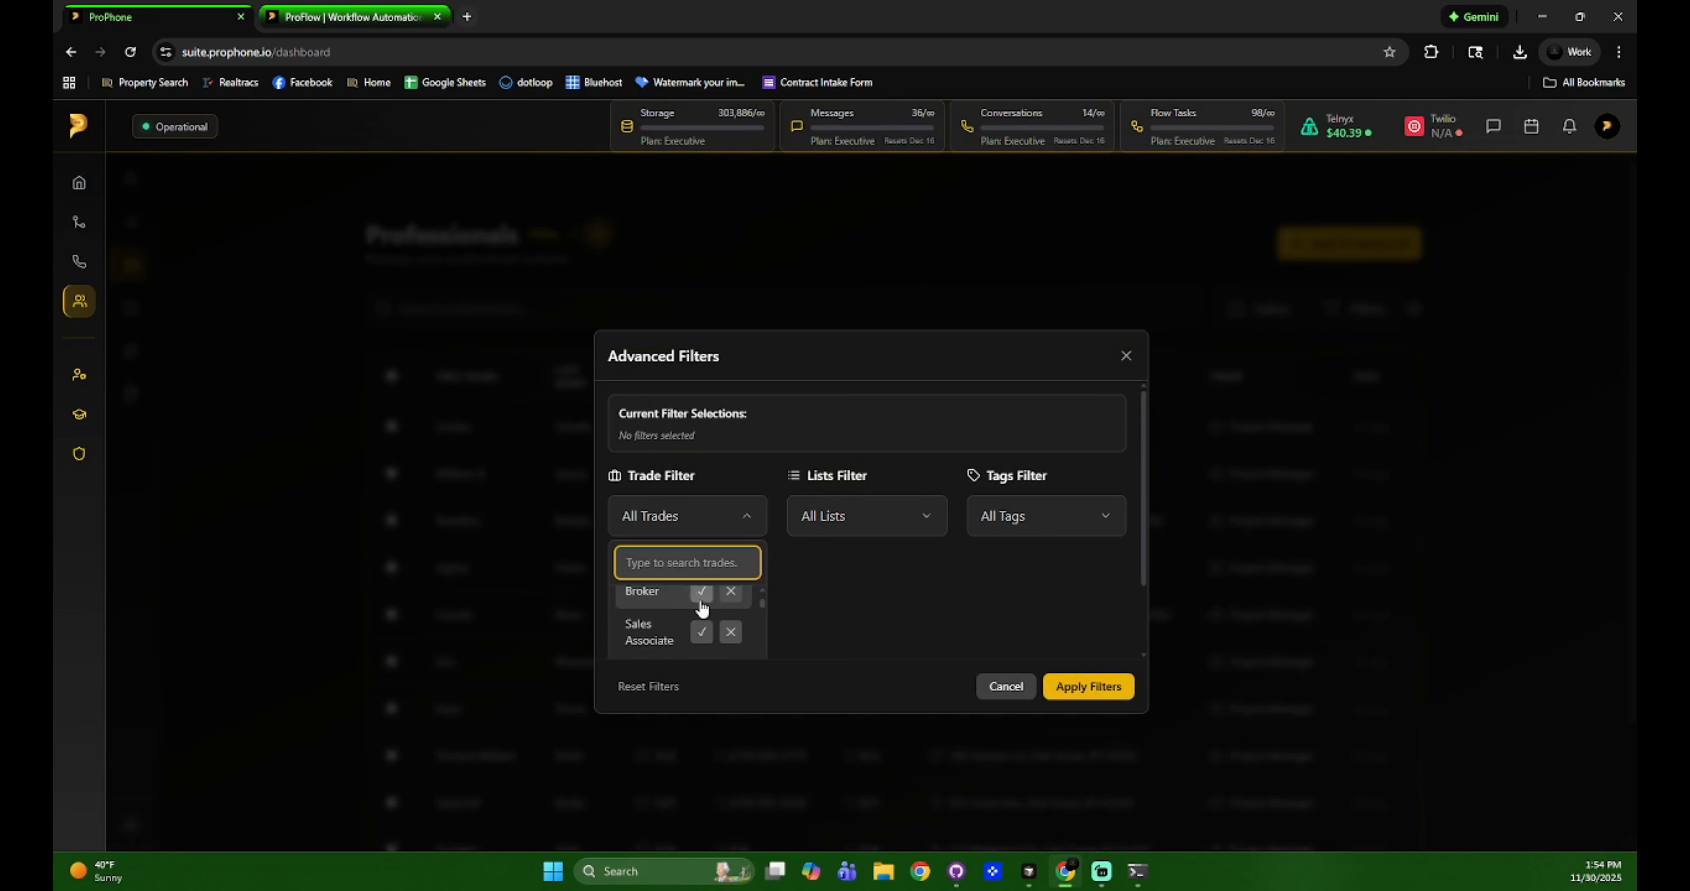
scroll(703, 604, "down", 3)
left_click(976, 590)
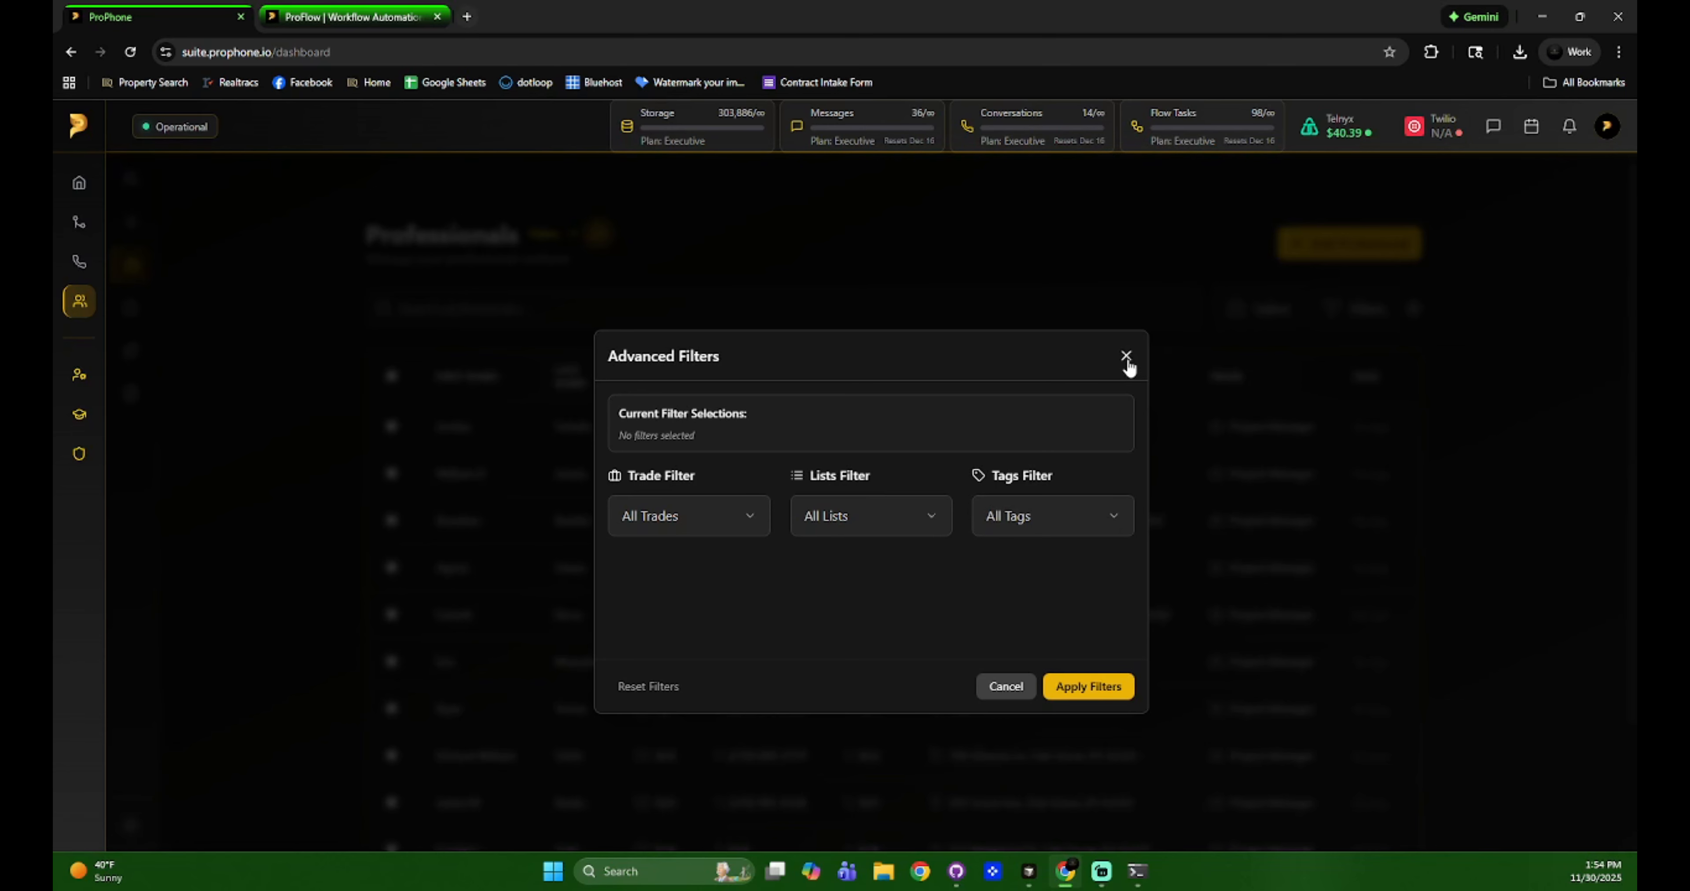
left_click(692, 517)
type("pr")
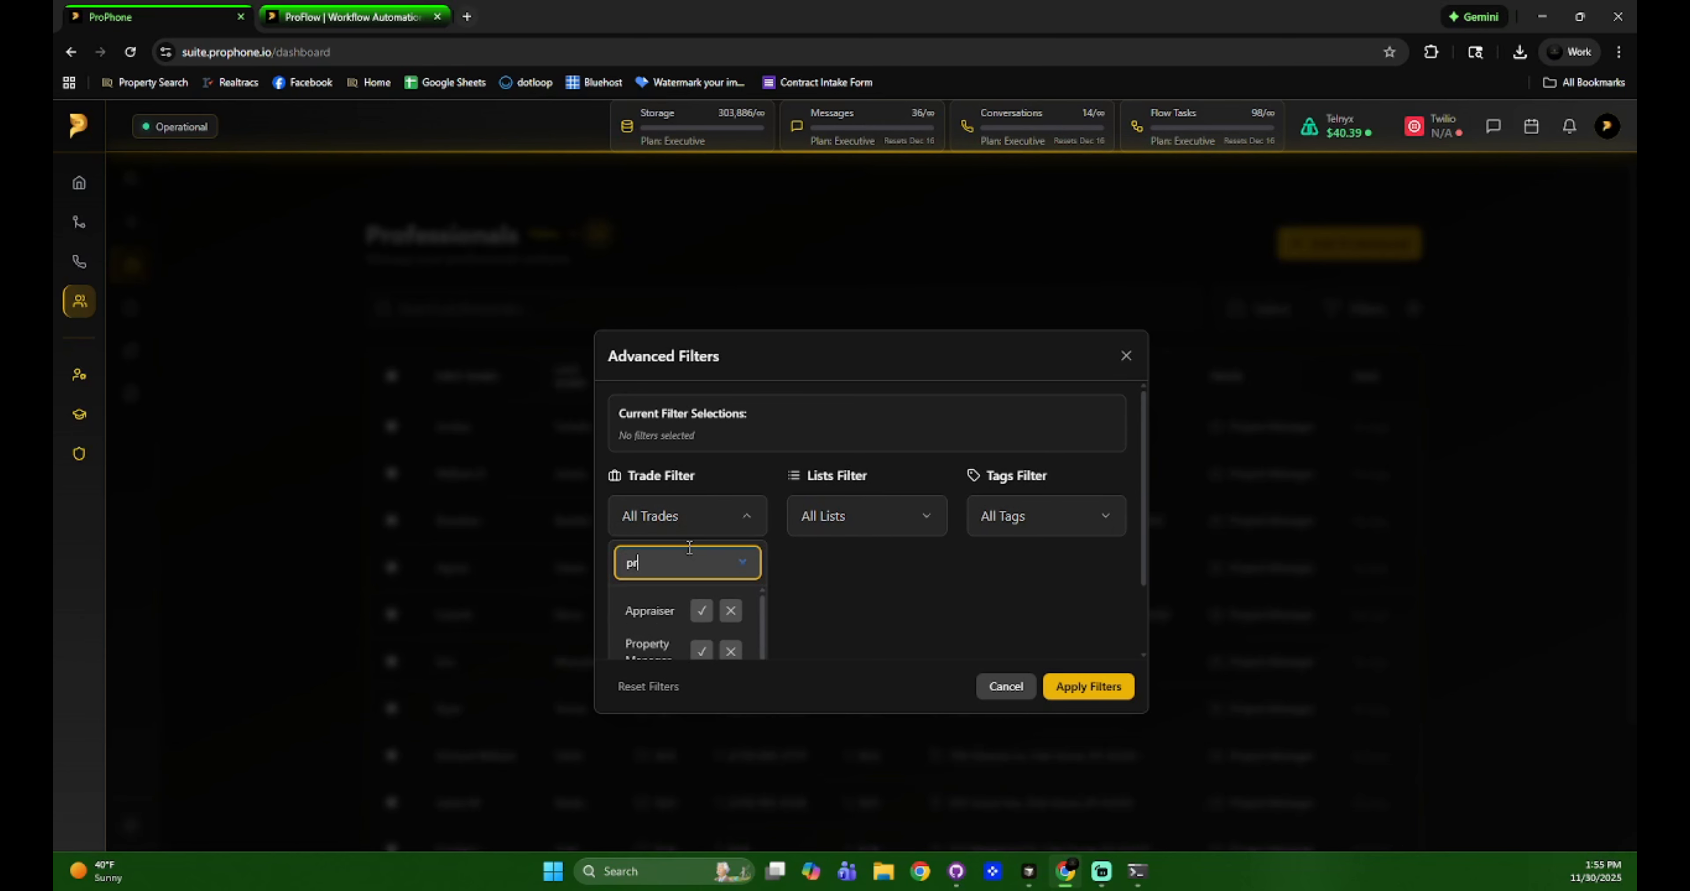
type("oje")
left_click(712, 620)
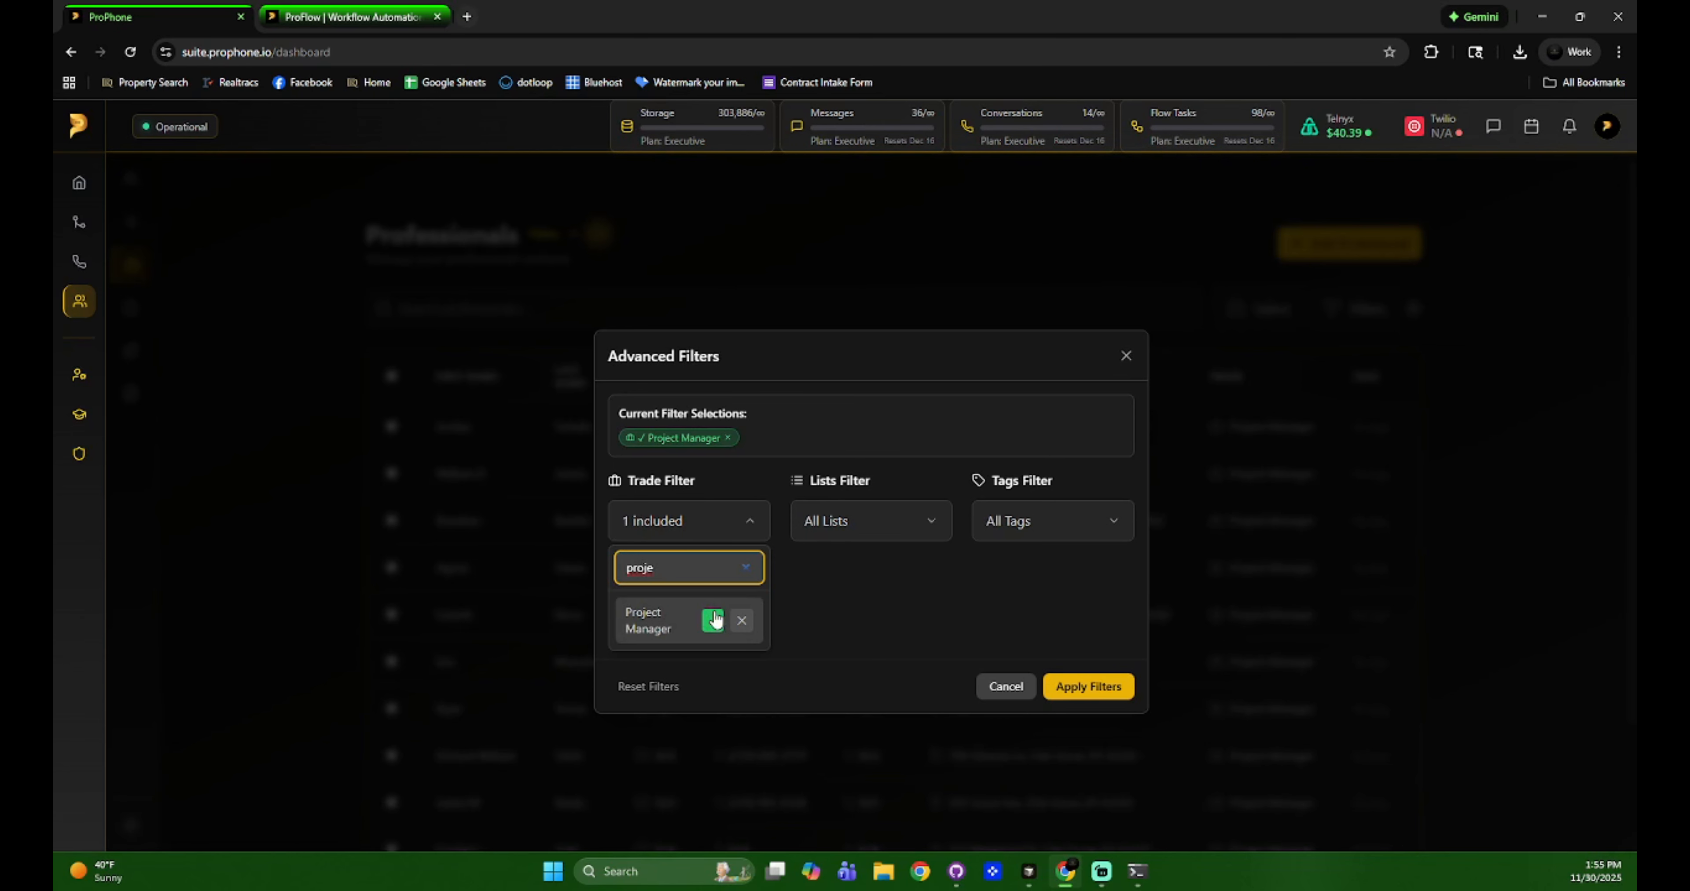
left_click(1114, 688)
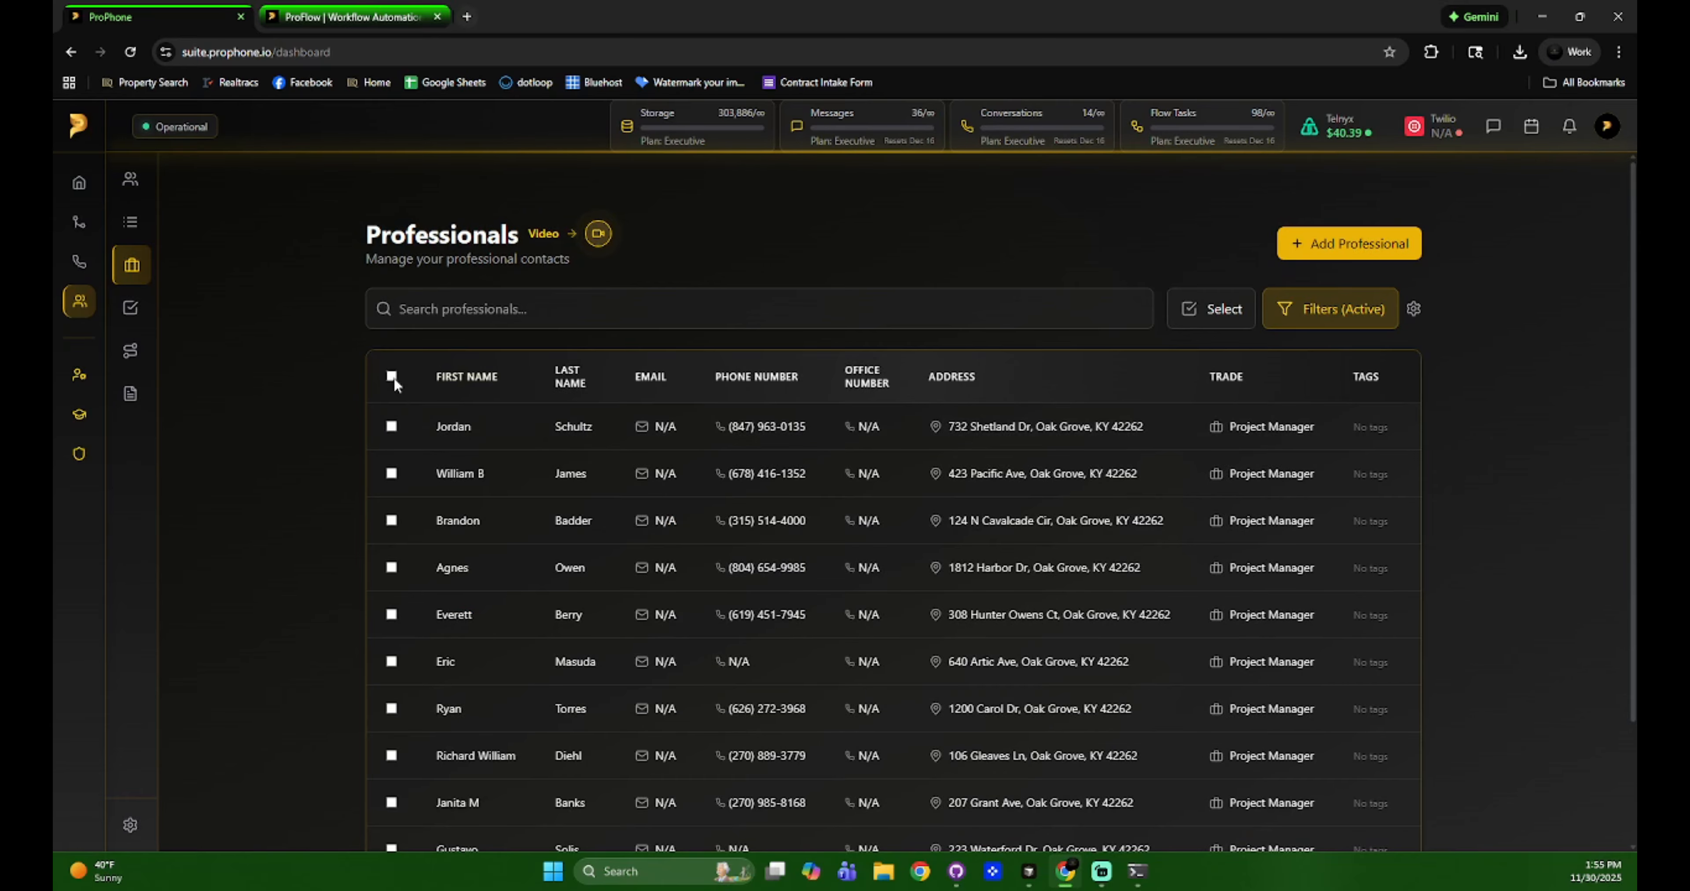
Select all 2370 filtered professionals and delete them.
left_click(391, 376)
left_click(1319, 309)
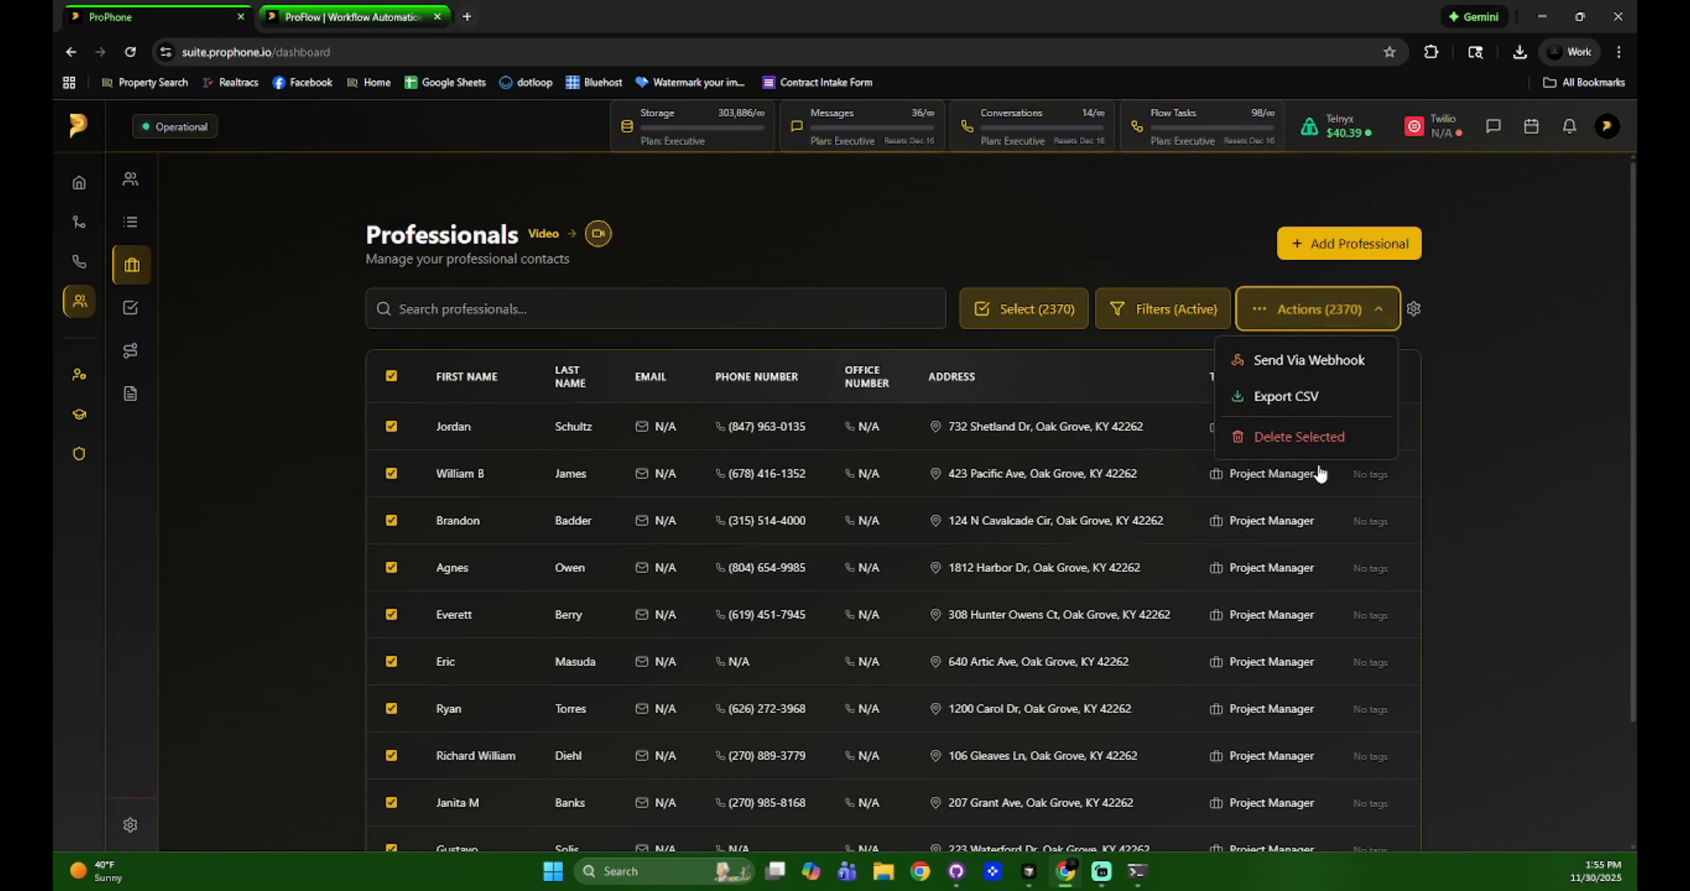
left_click(1311, 438)
left_click(927, 573)
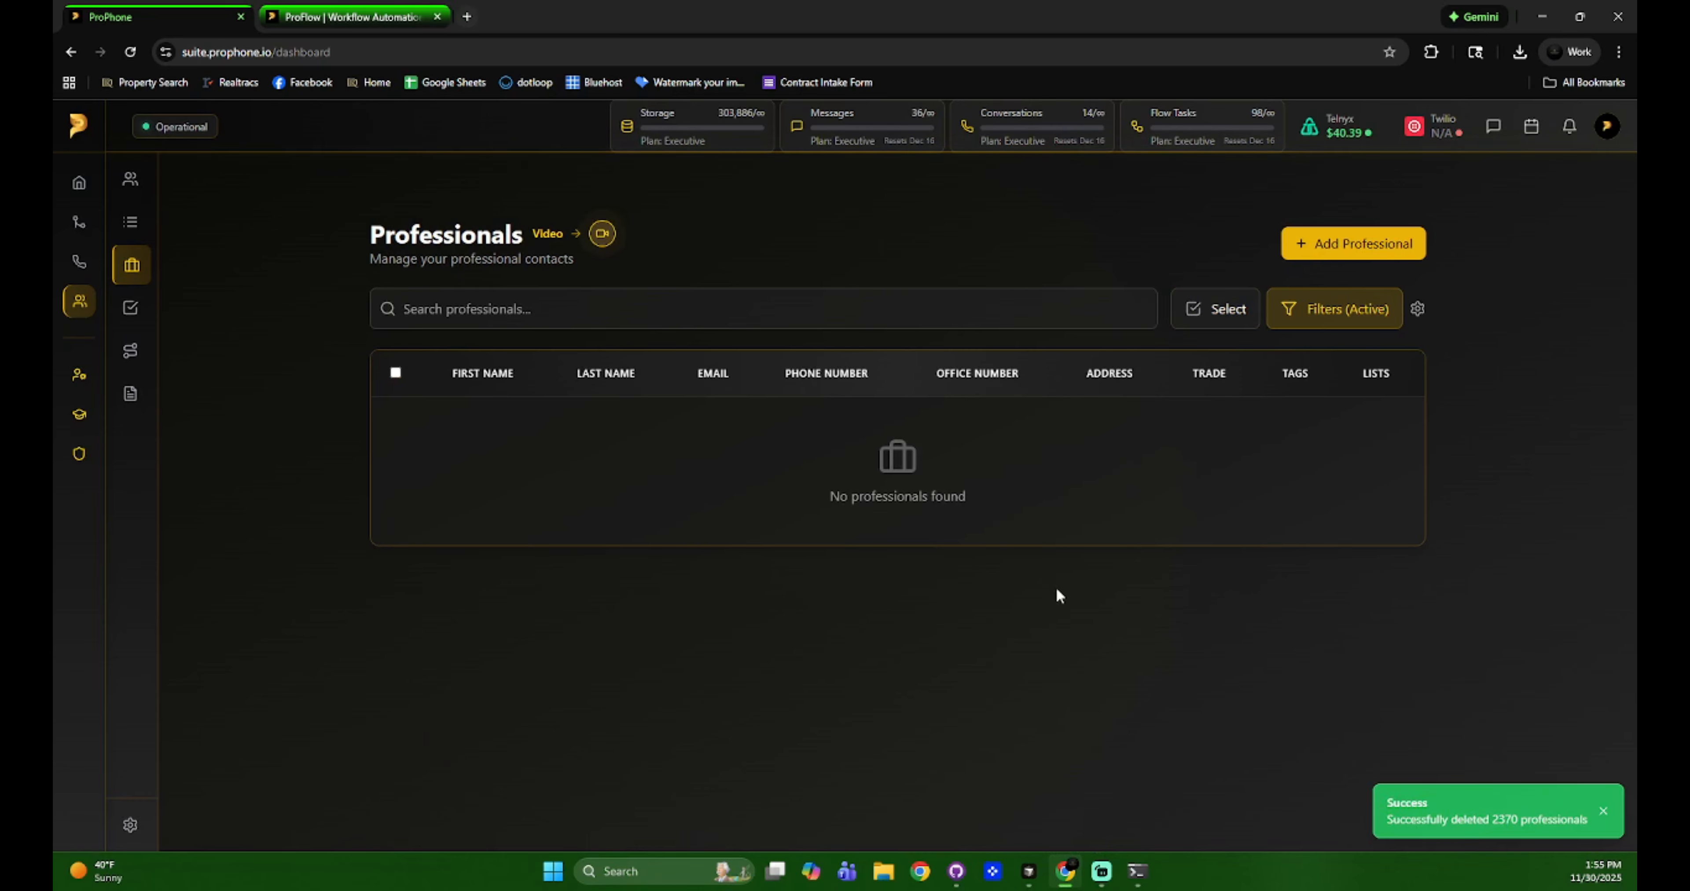
Reset all filters to show the unfiltered Professionals list.
left_click(1286, 321)
left_click(648, 686)
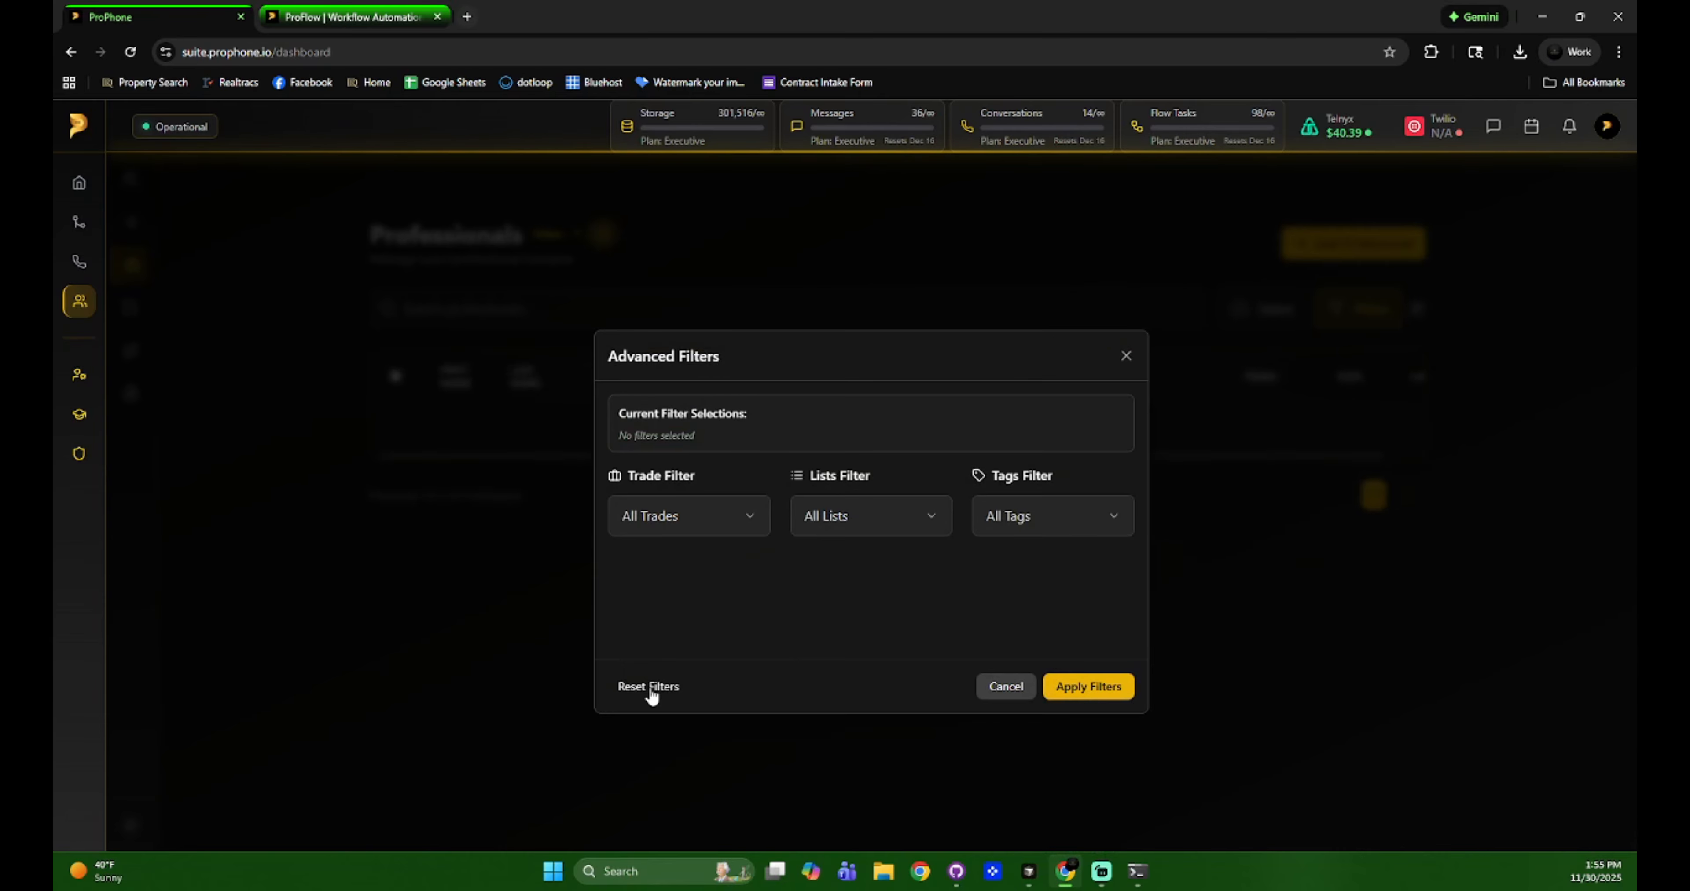
left_click(1013, 687)
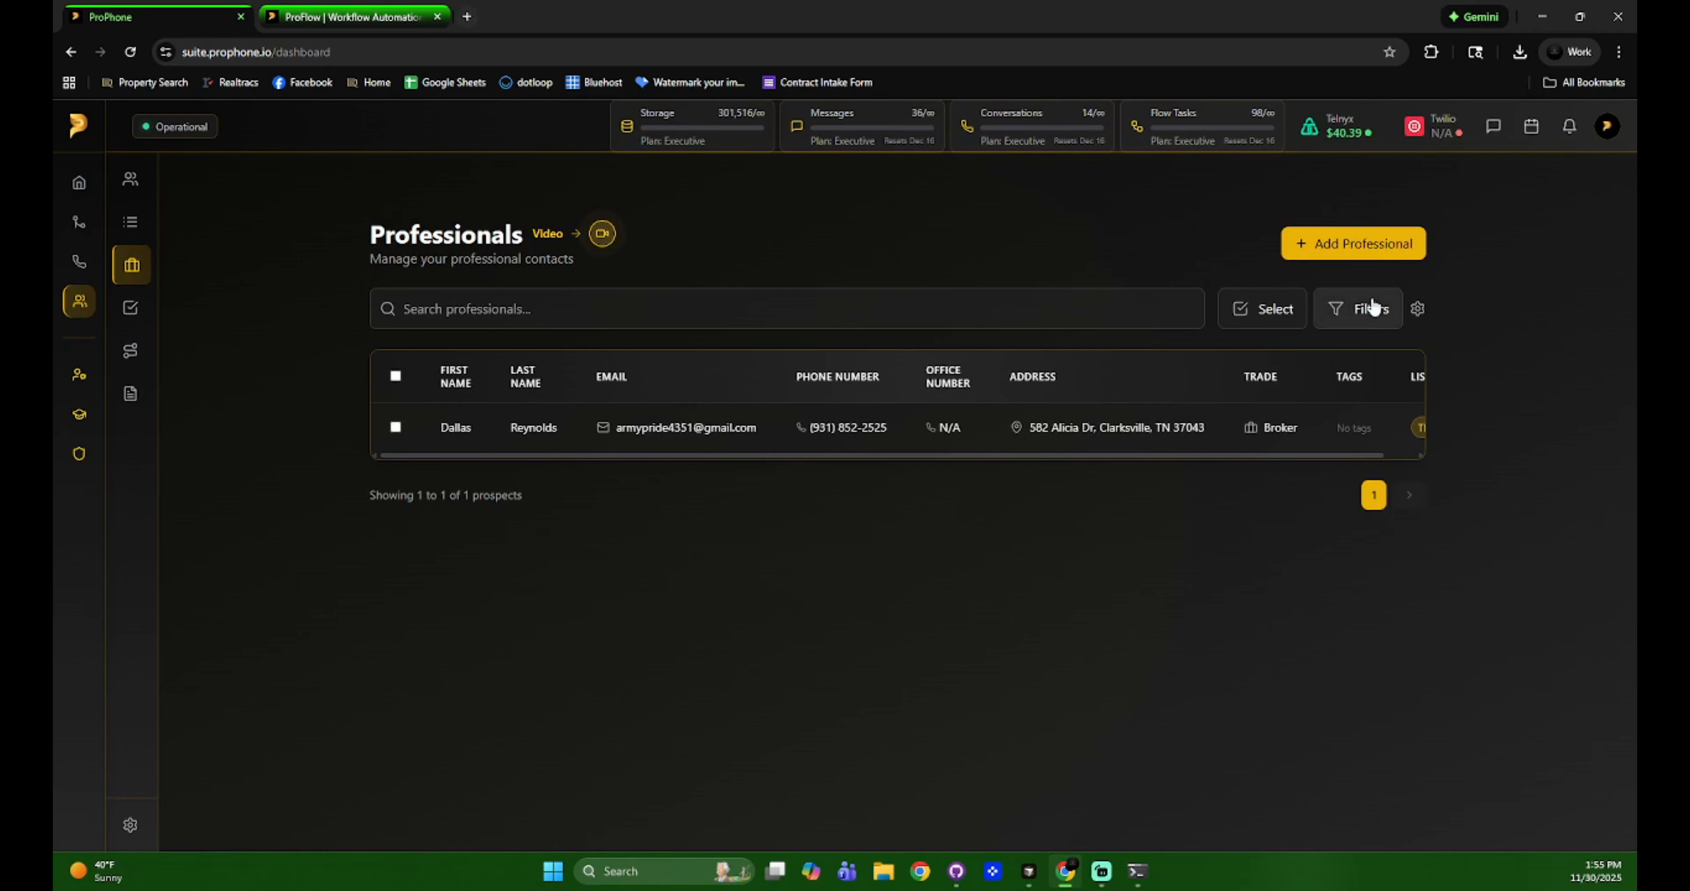
Review the Trade, Lists and Tags filter options, then close filters without applying any.
left_click(1371, 308)
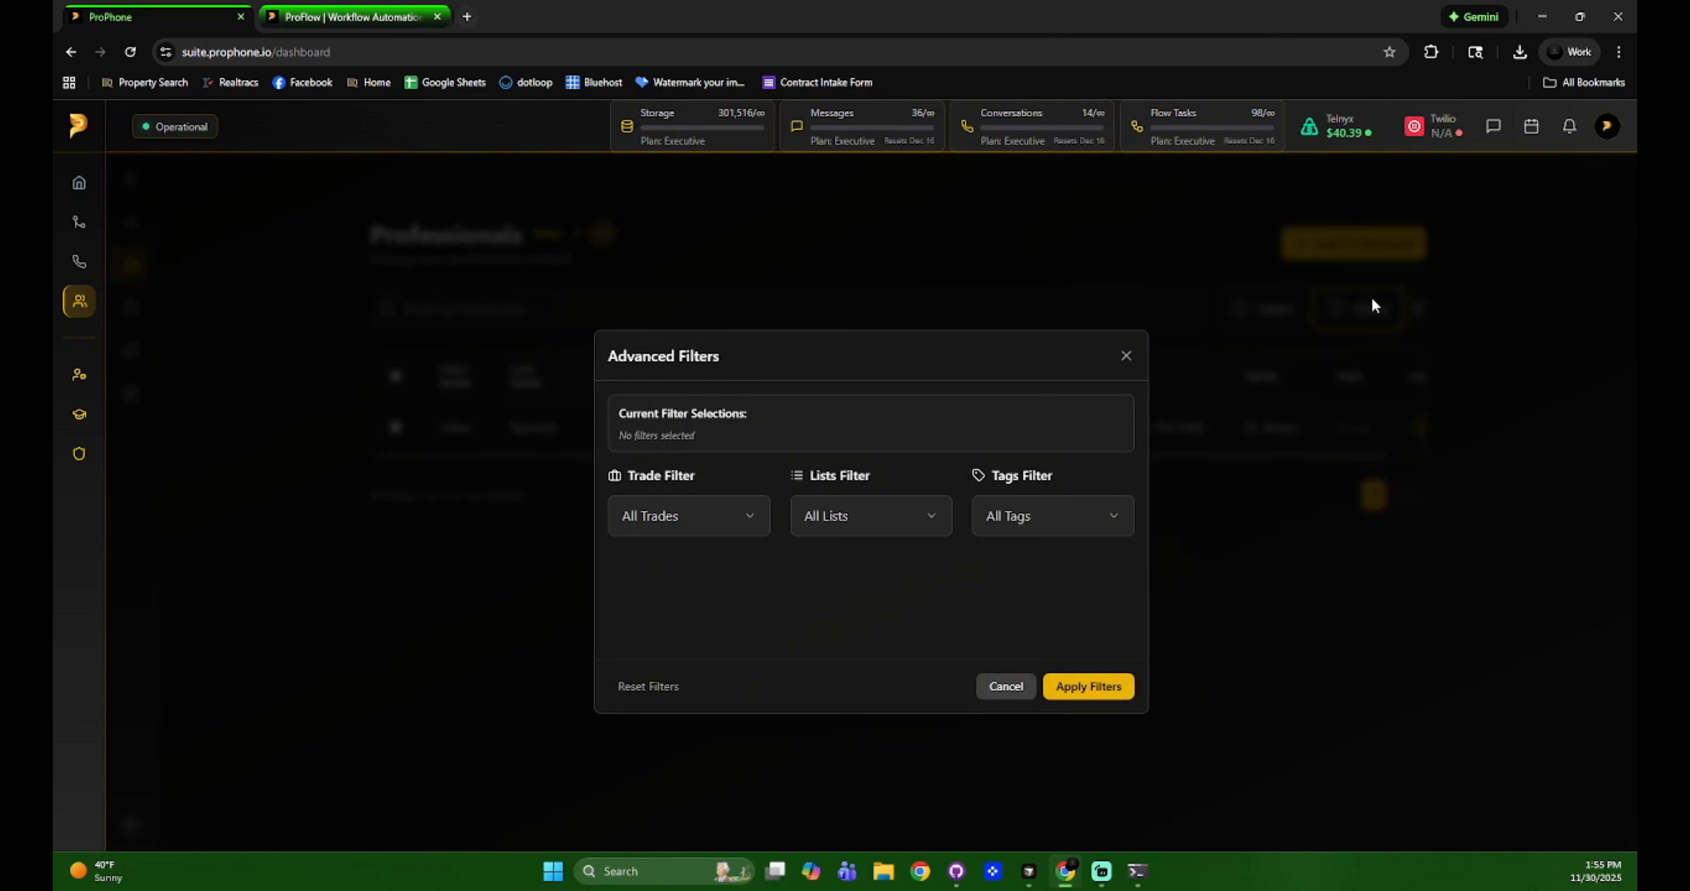
left_click(669, 522)
left_click(874, 516)
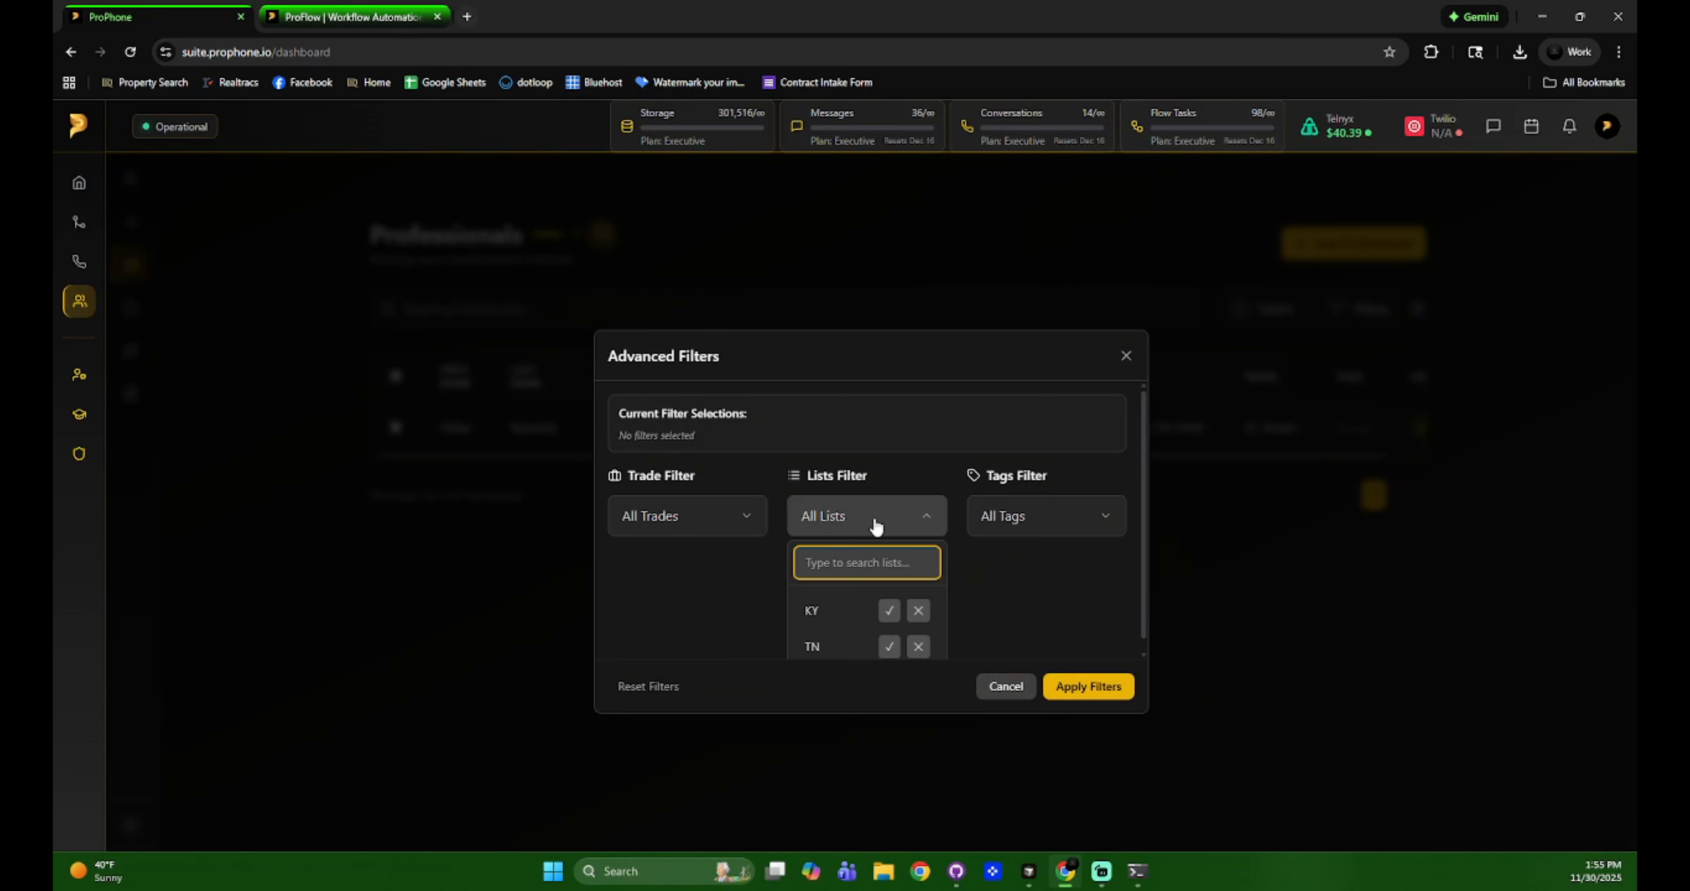
left_click(1079, 518)
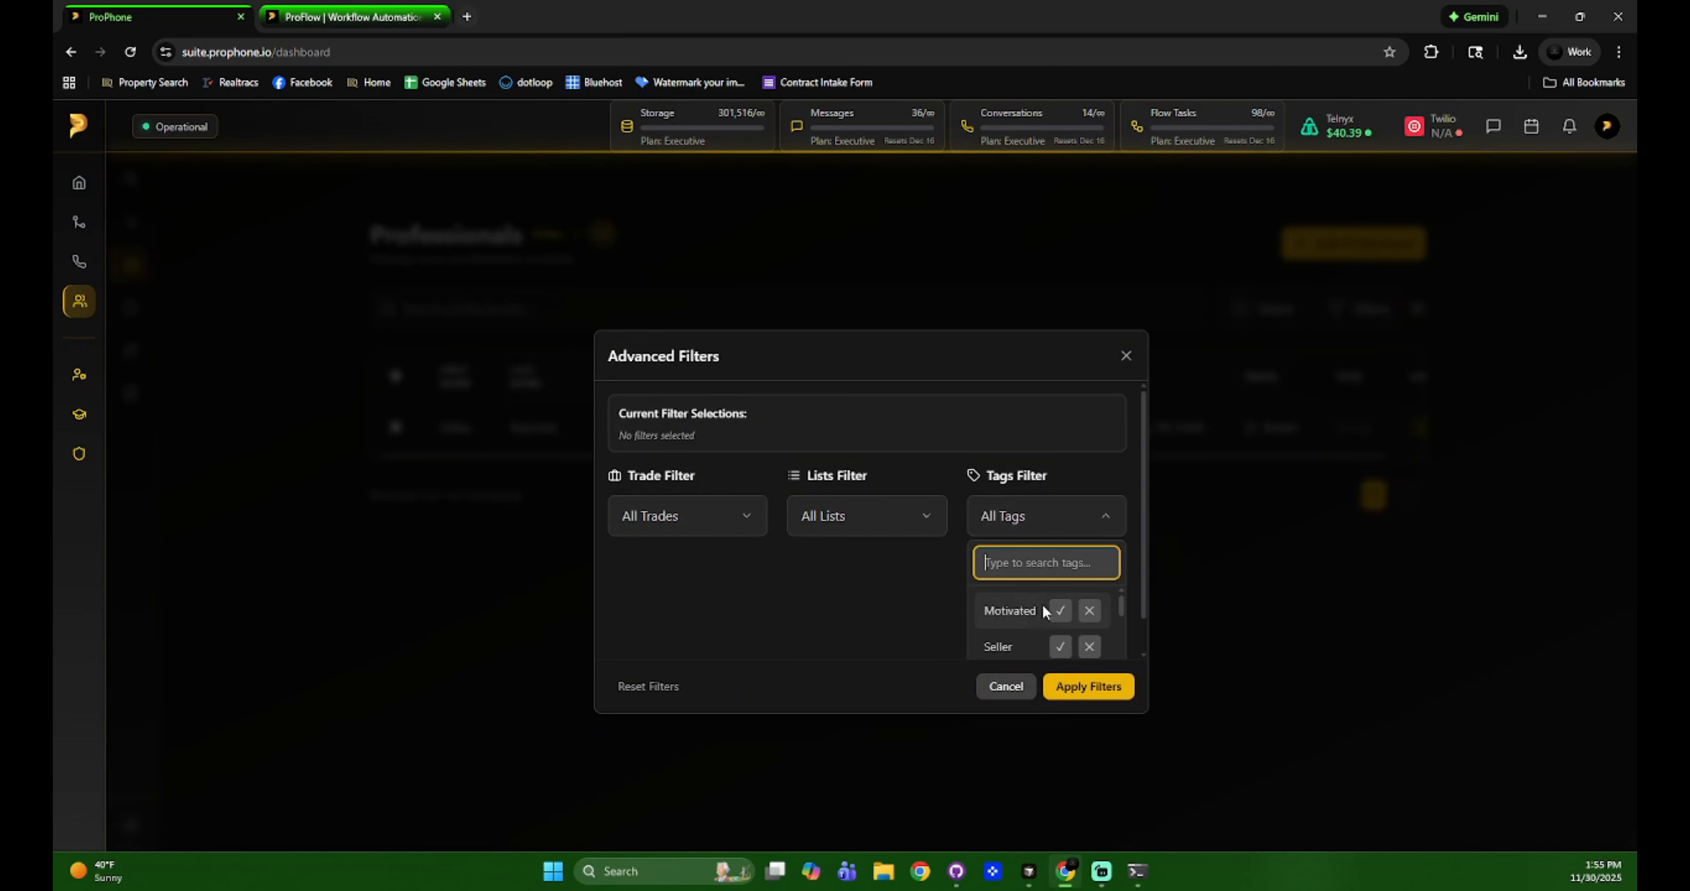
left_click(644, 533)
left_click(746, 534)
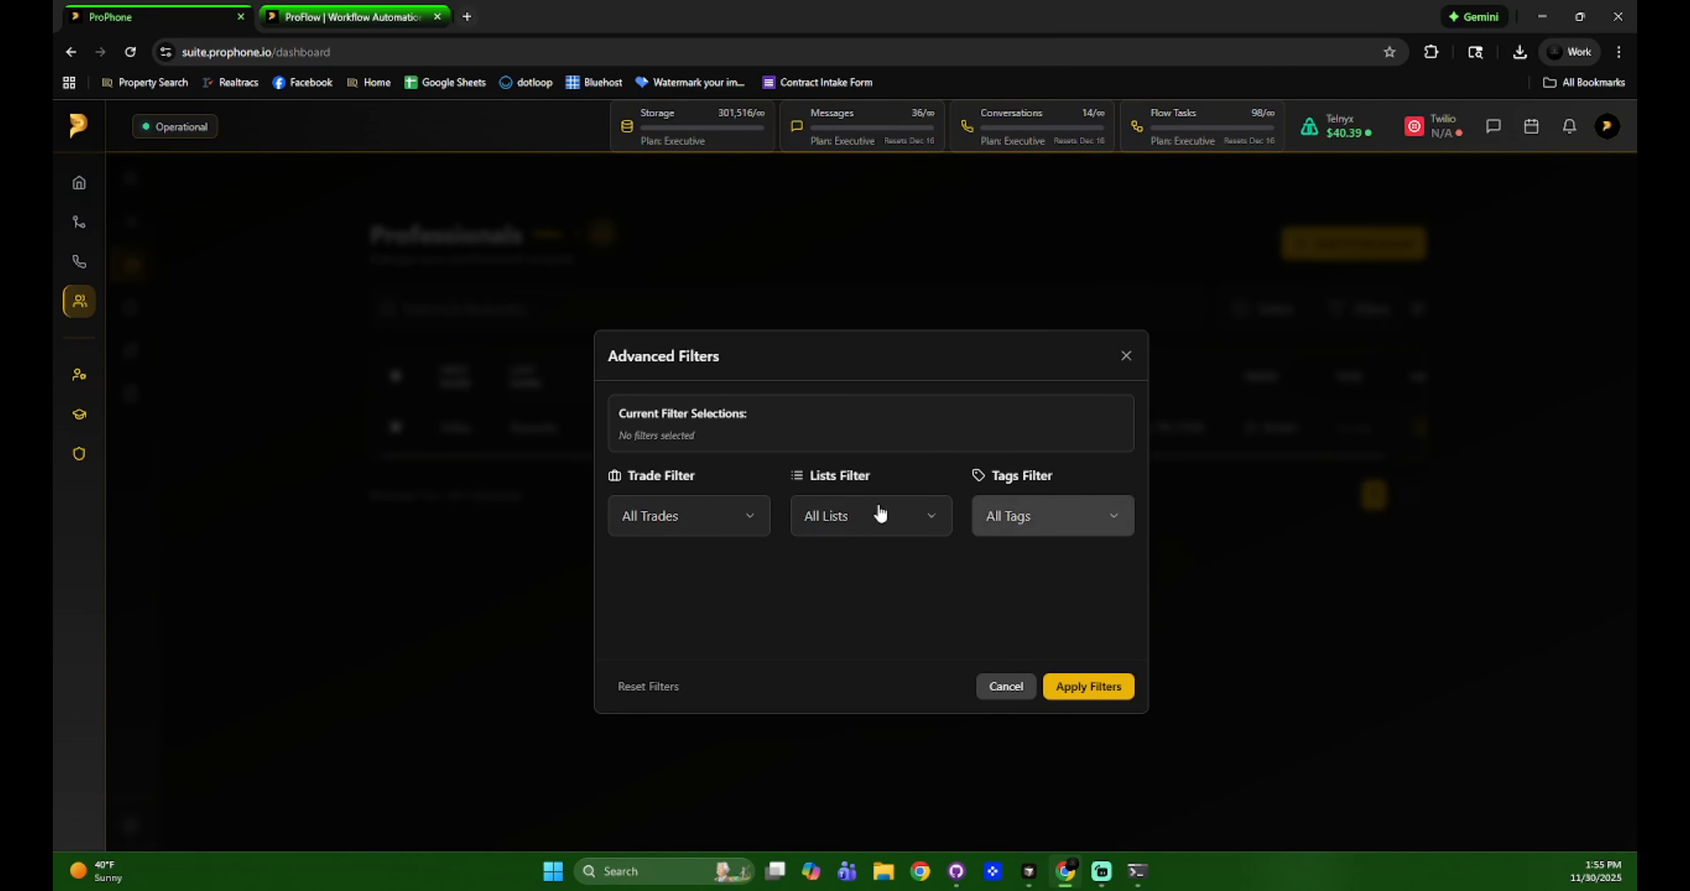
left_click(1014, 690)
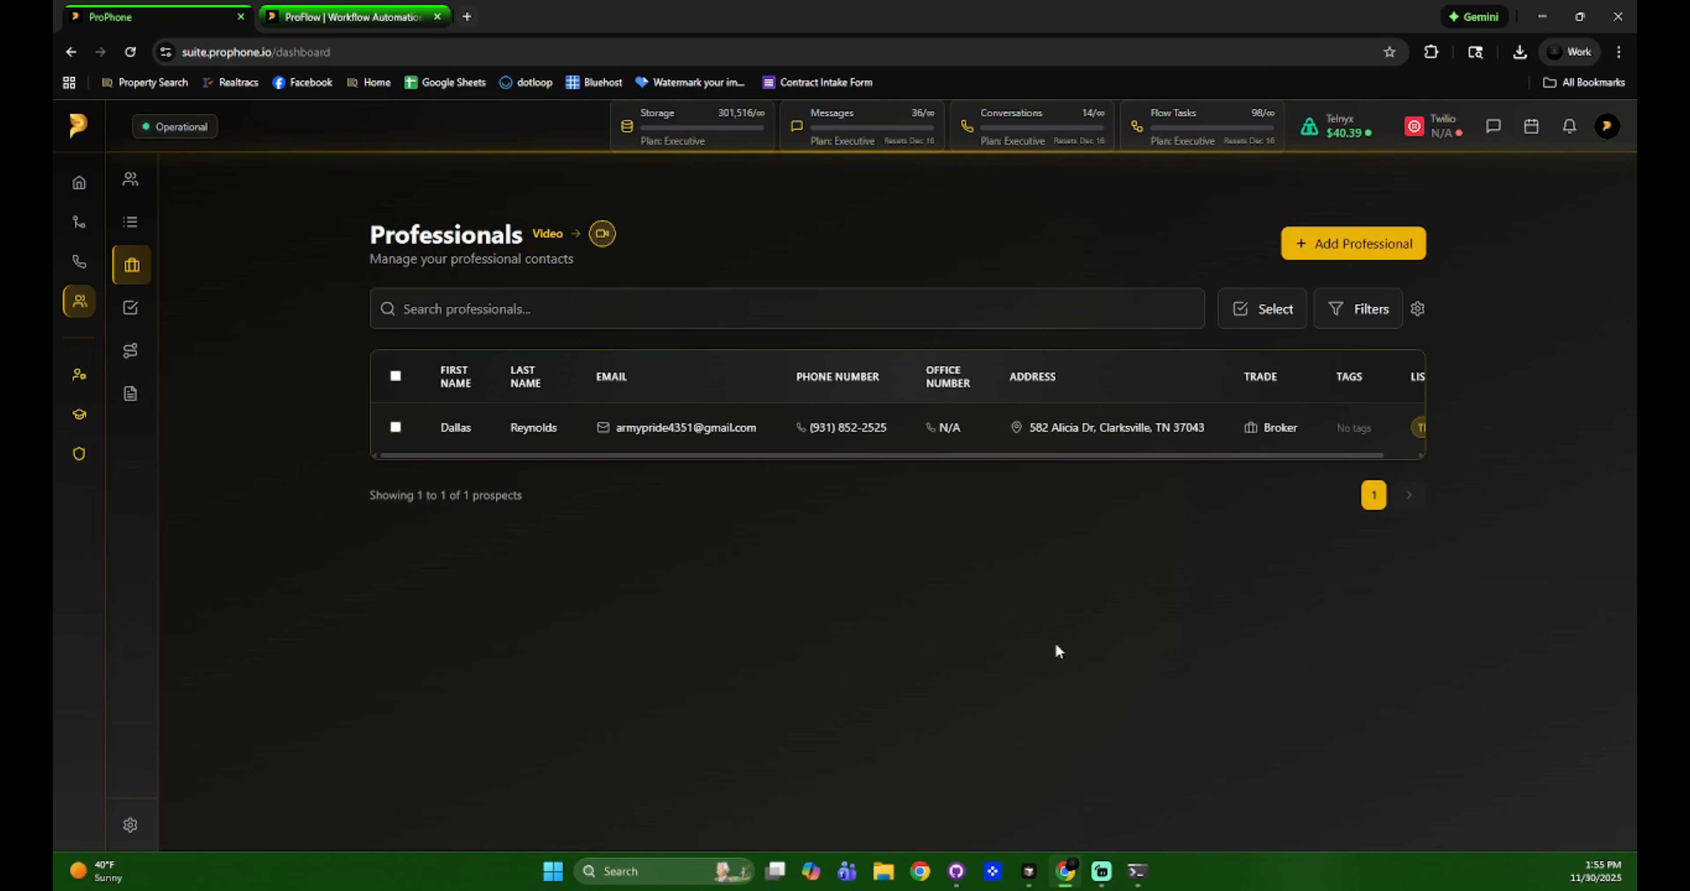
left_click(1260, 306)
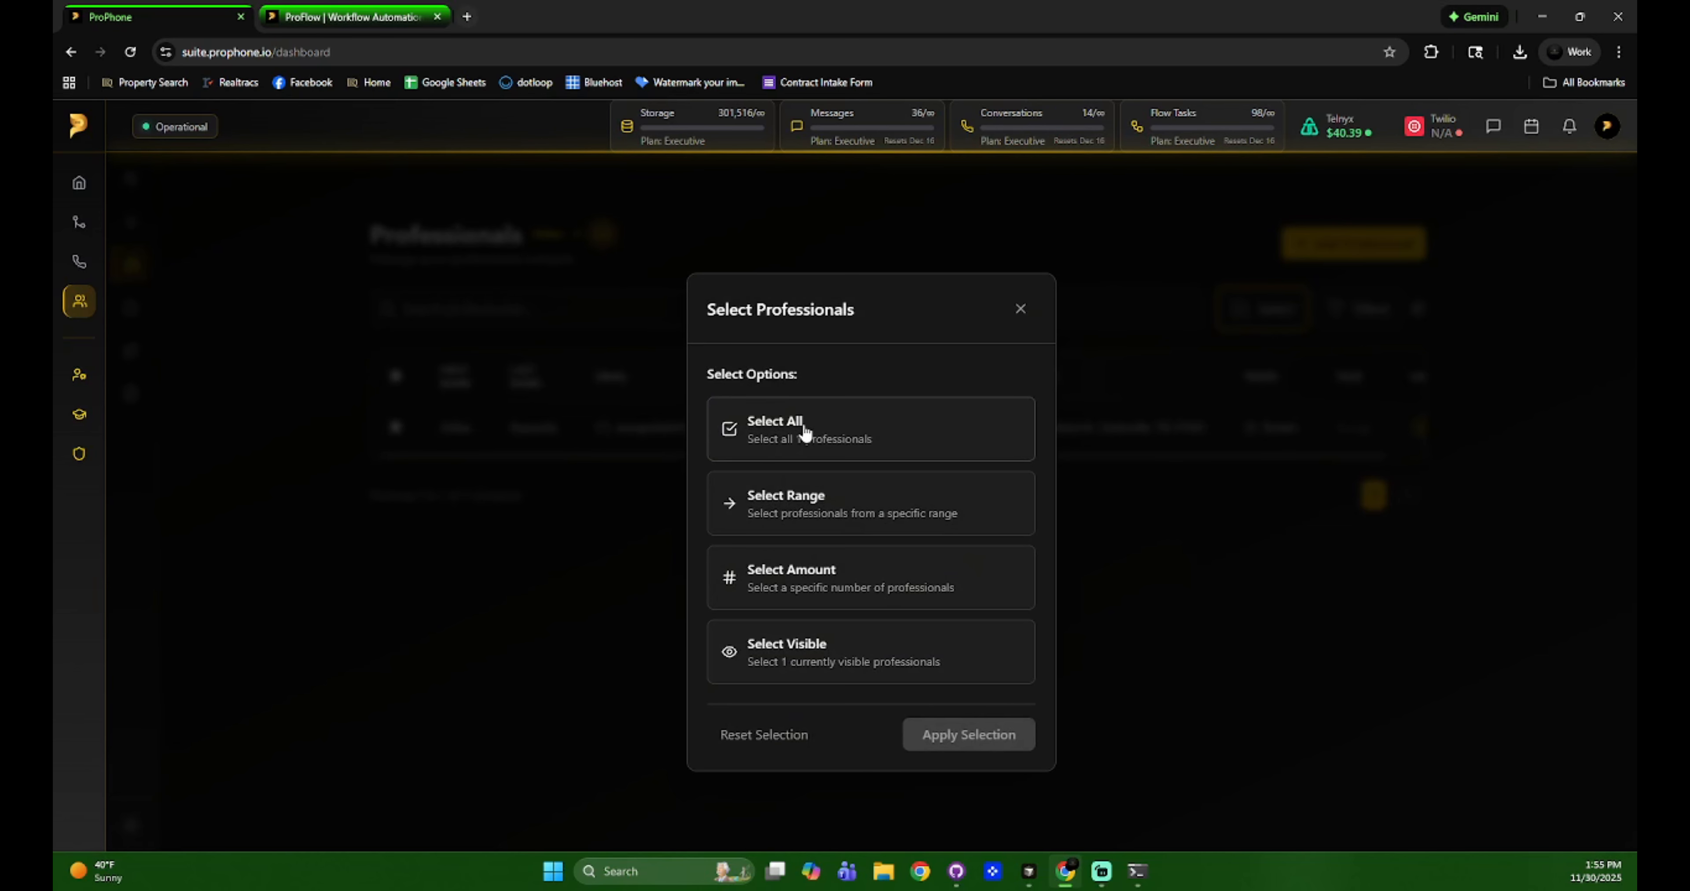
left_click(843, 513)
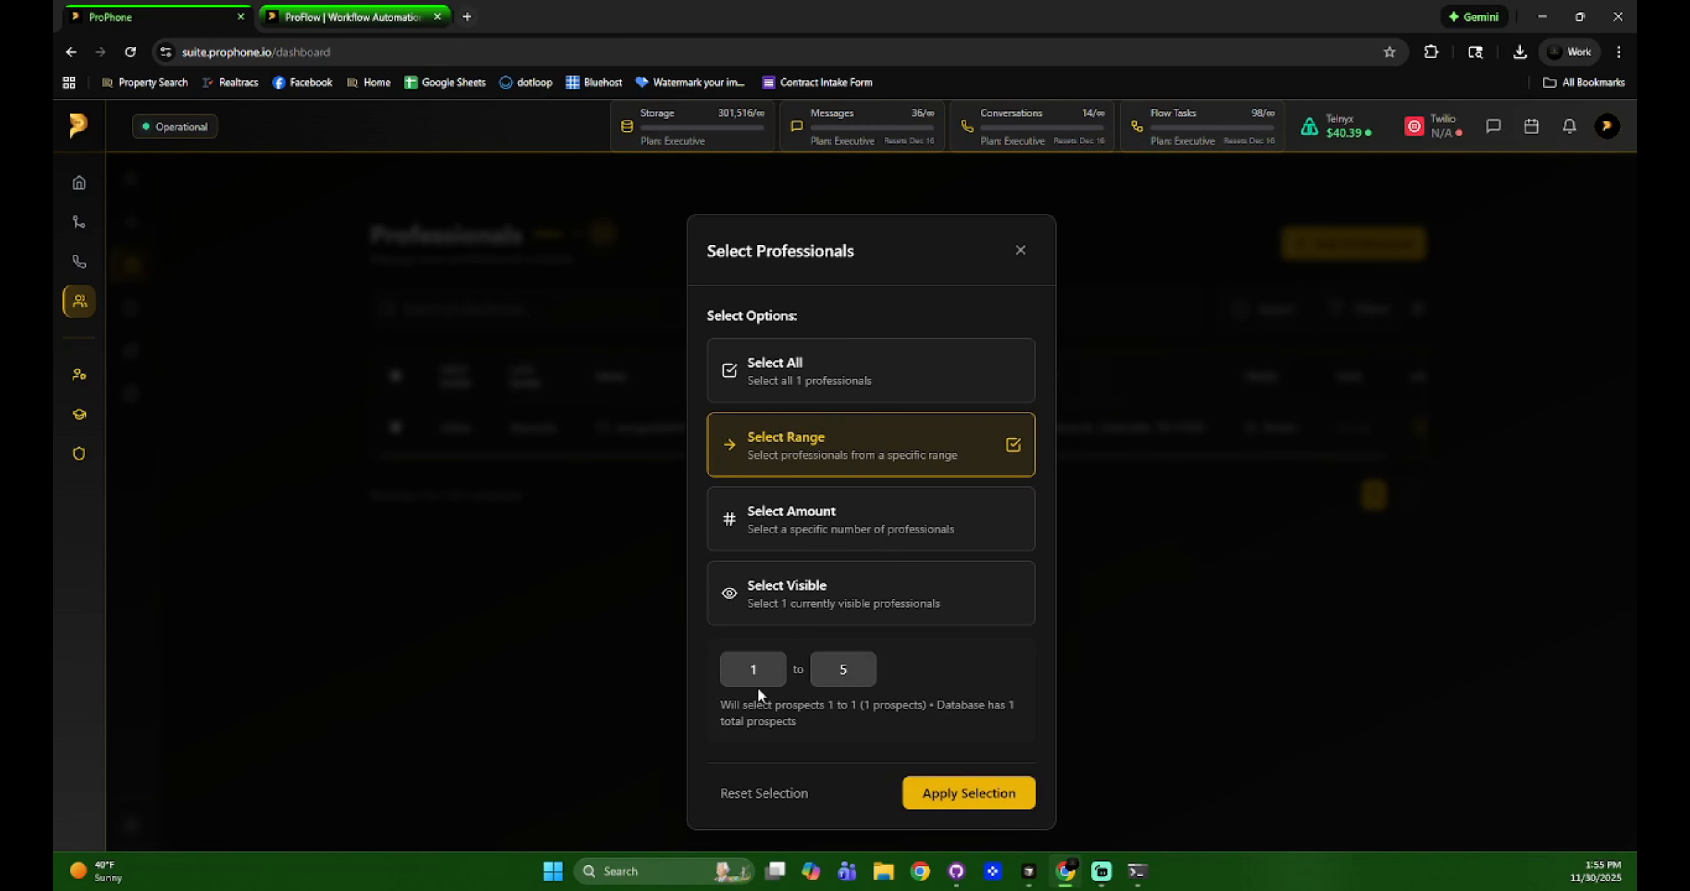
left_click(828, 518)
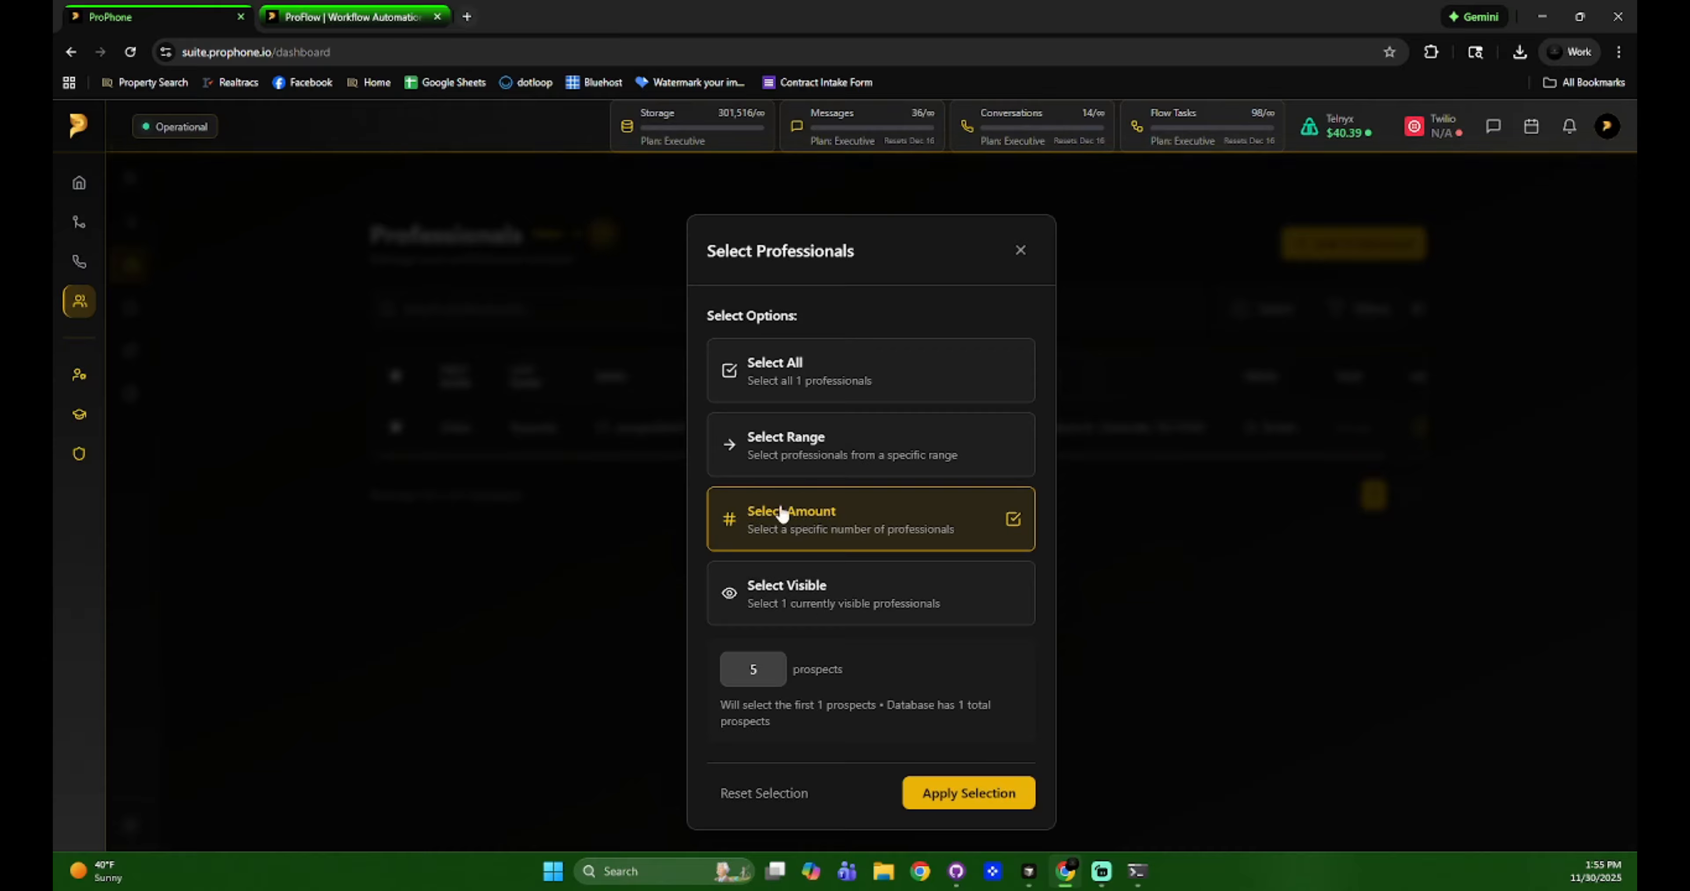
left_click(853, 590)
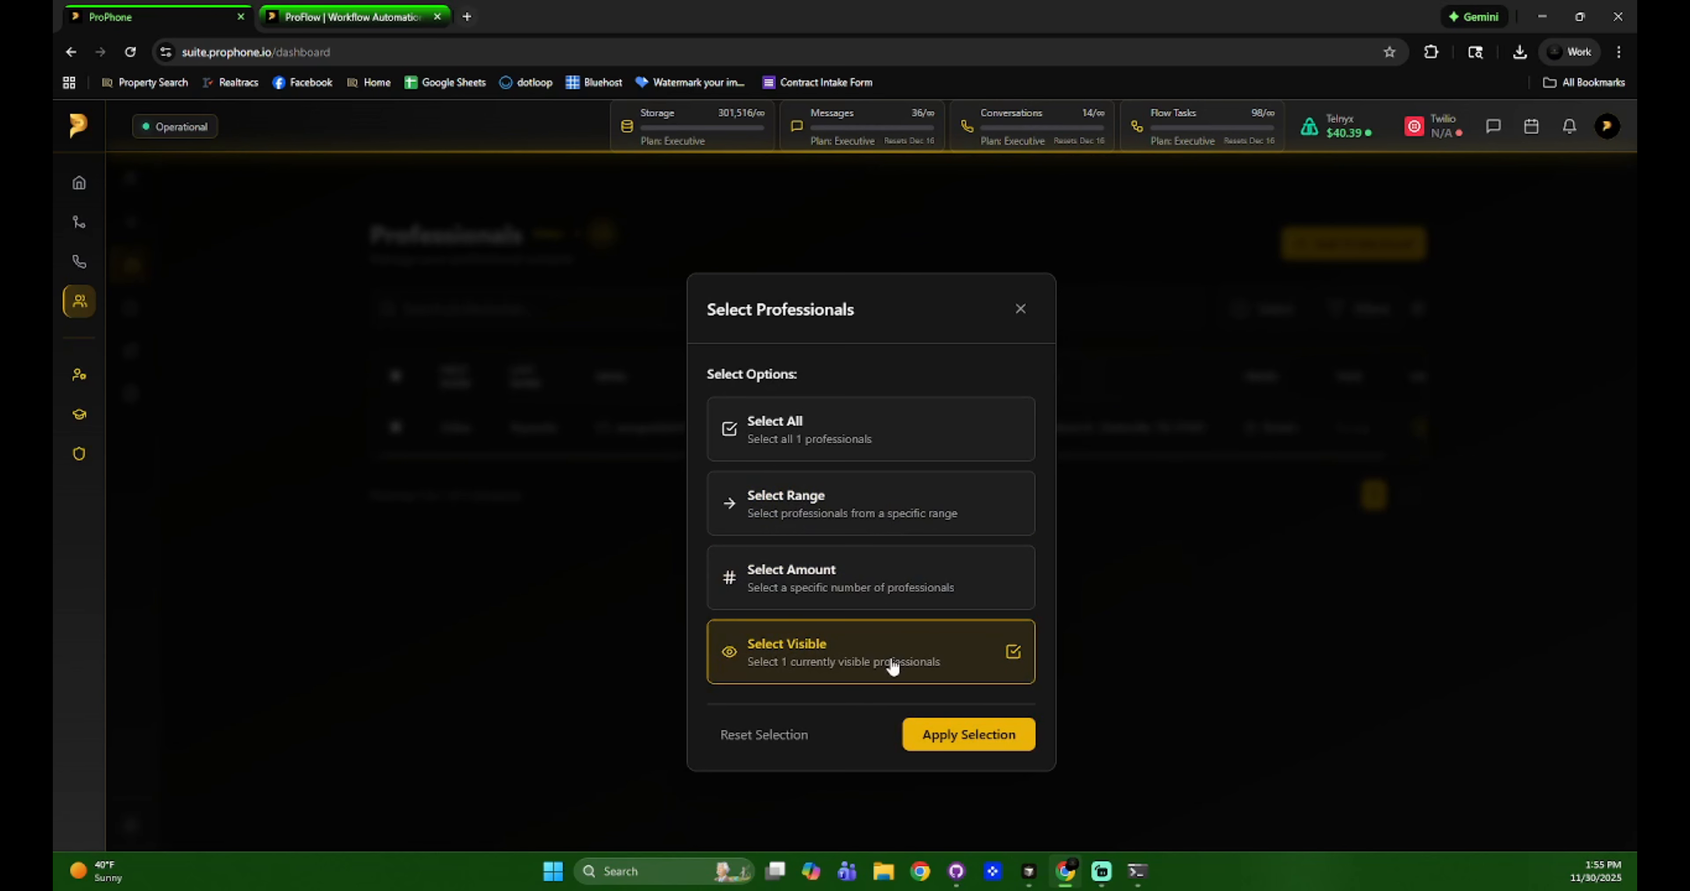
left_click(944, 738)
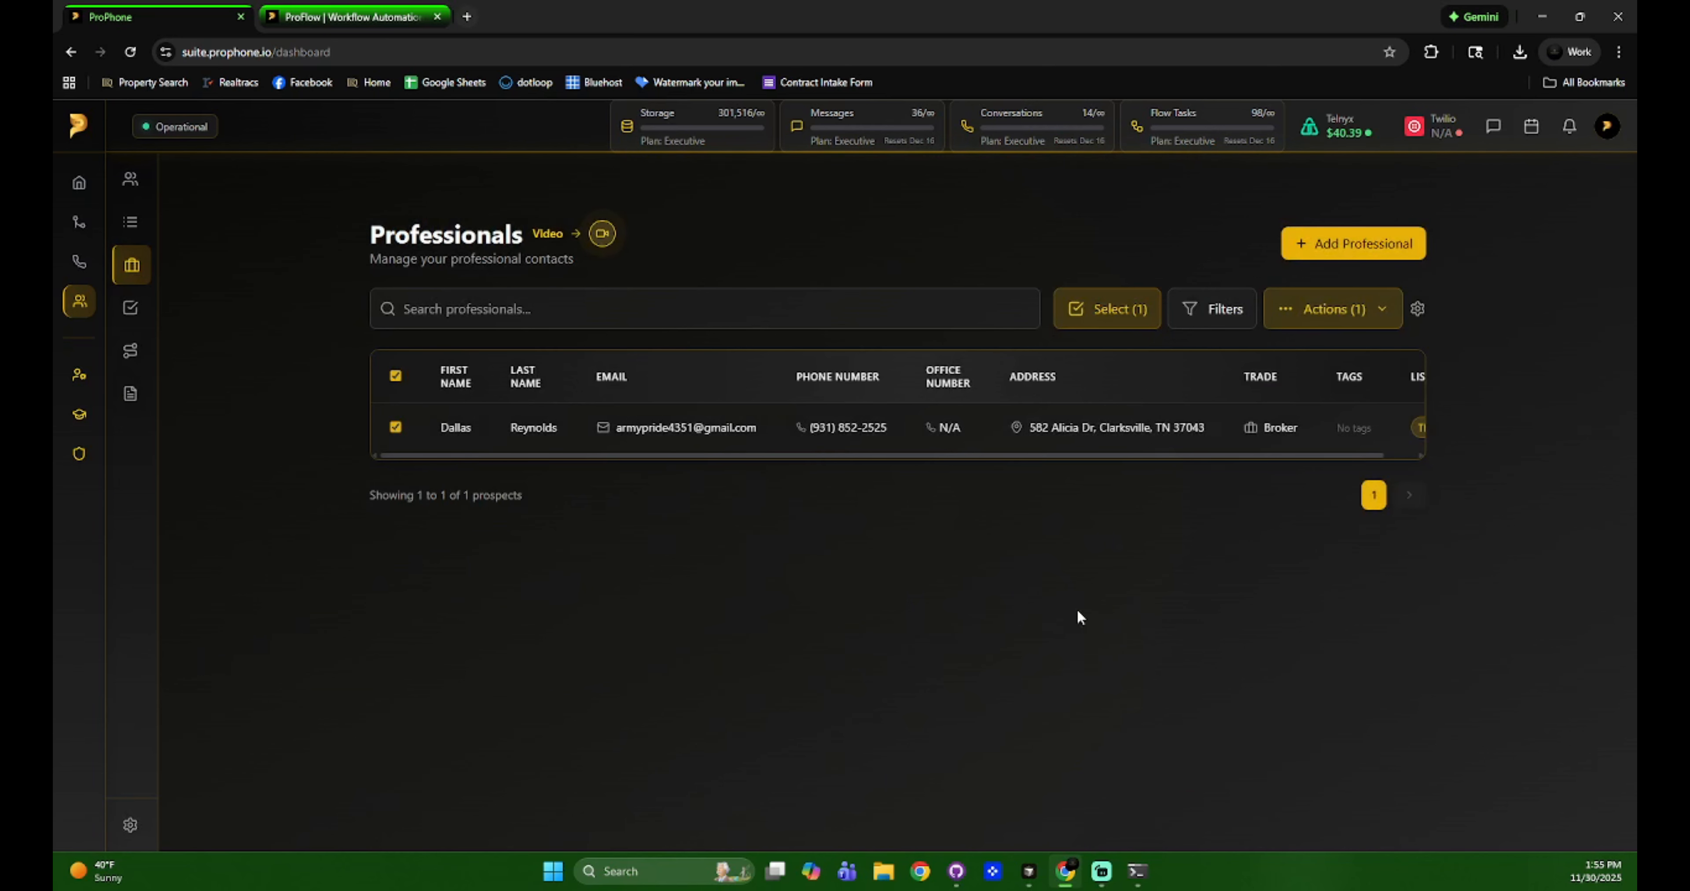
left_click(395, 375)
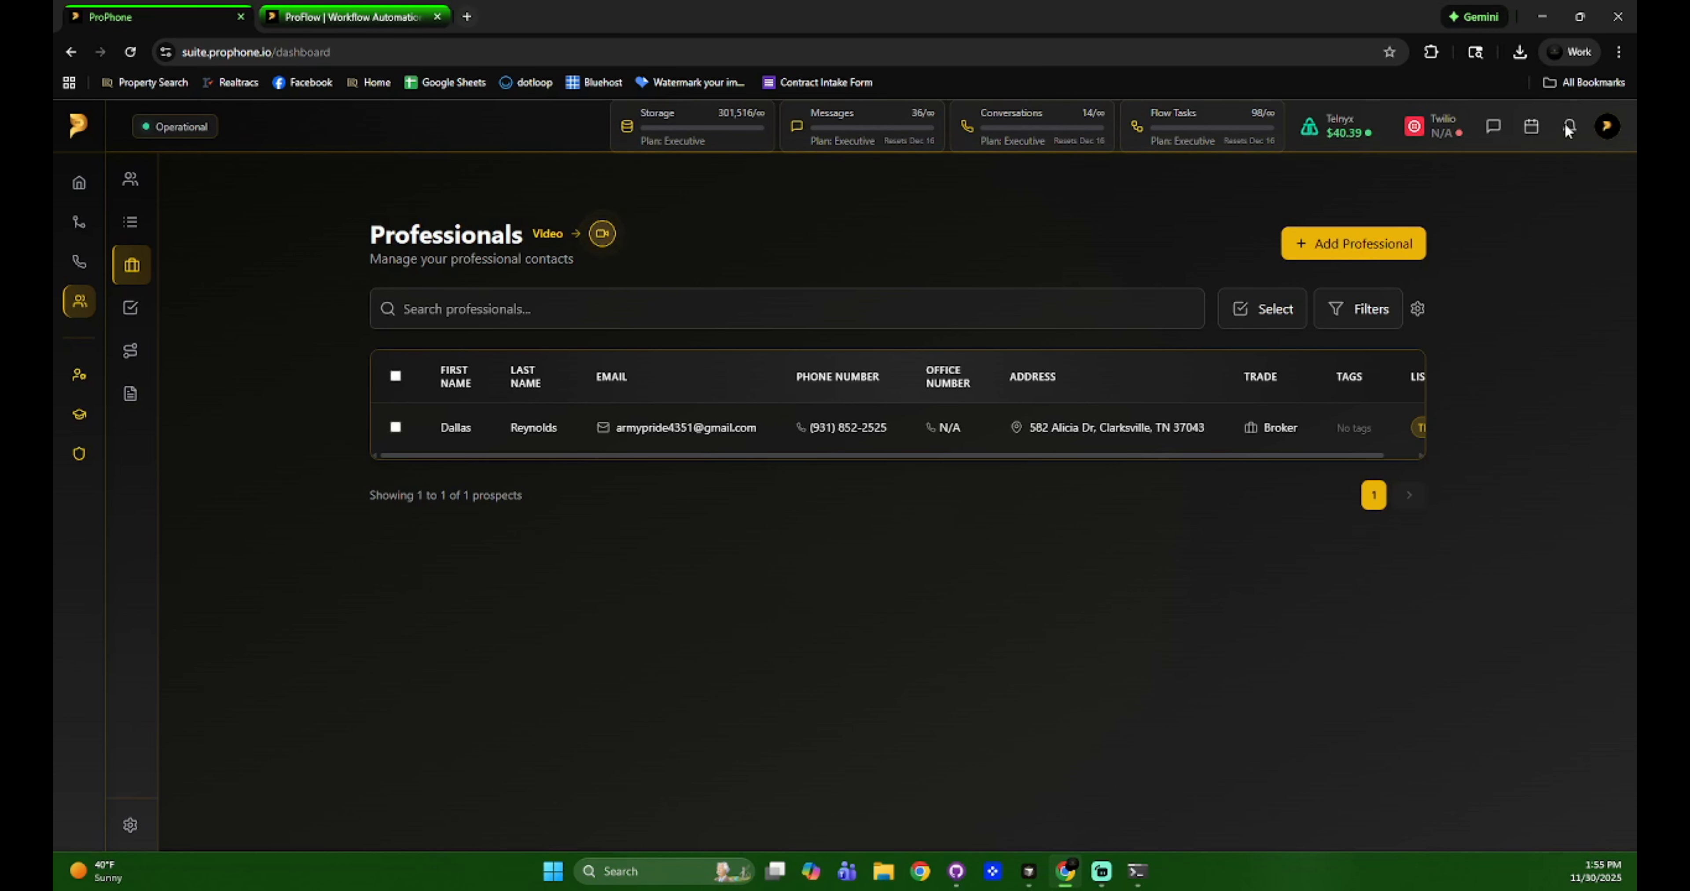
left_click(1603, 136)
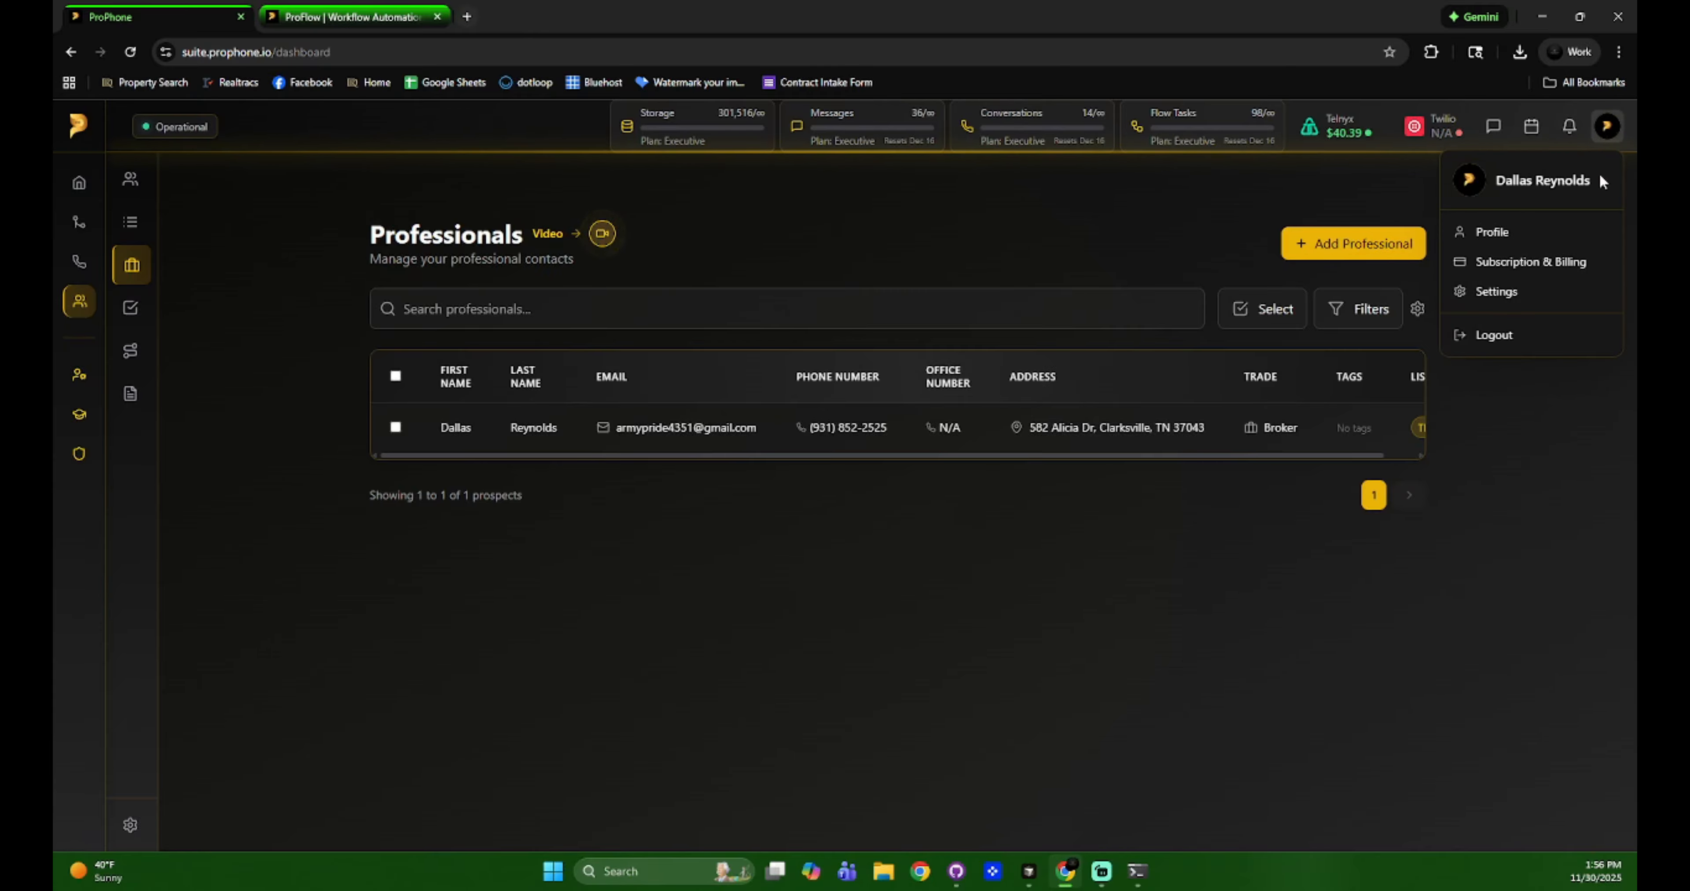
left_click(1610, 128)
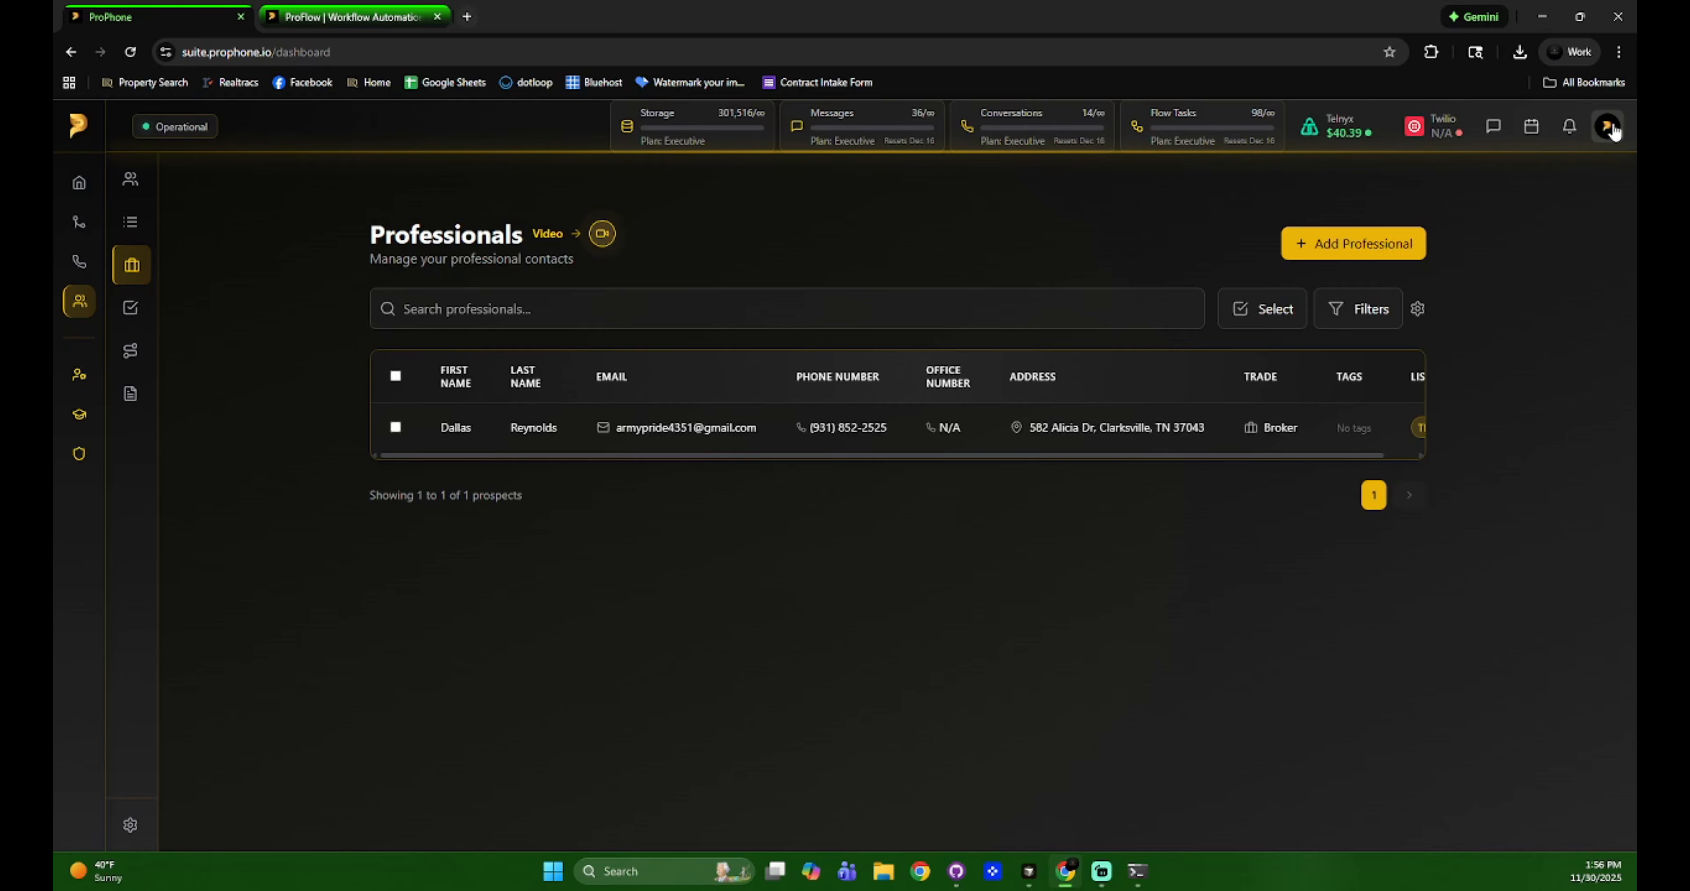
left_click(1608, 127)
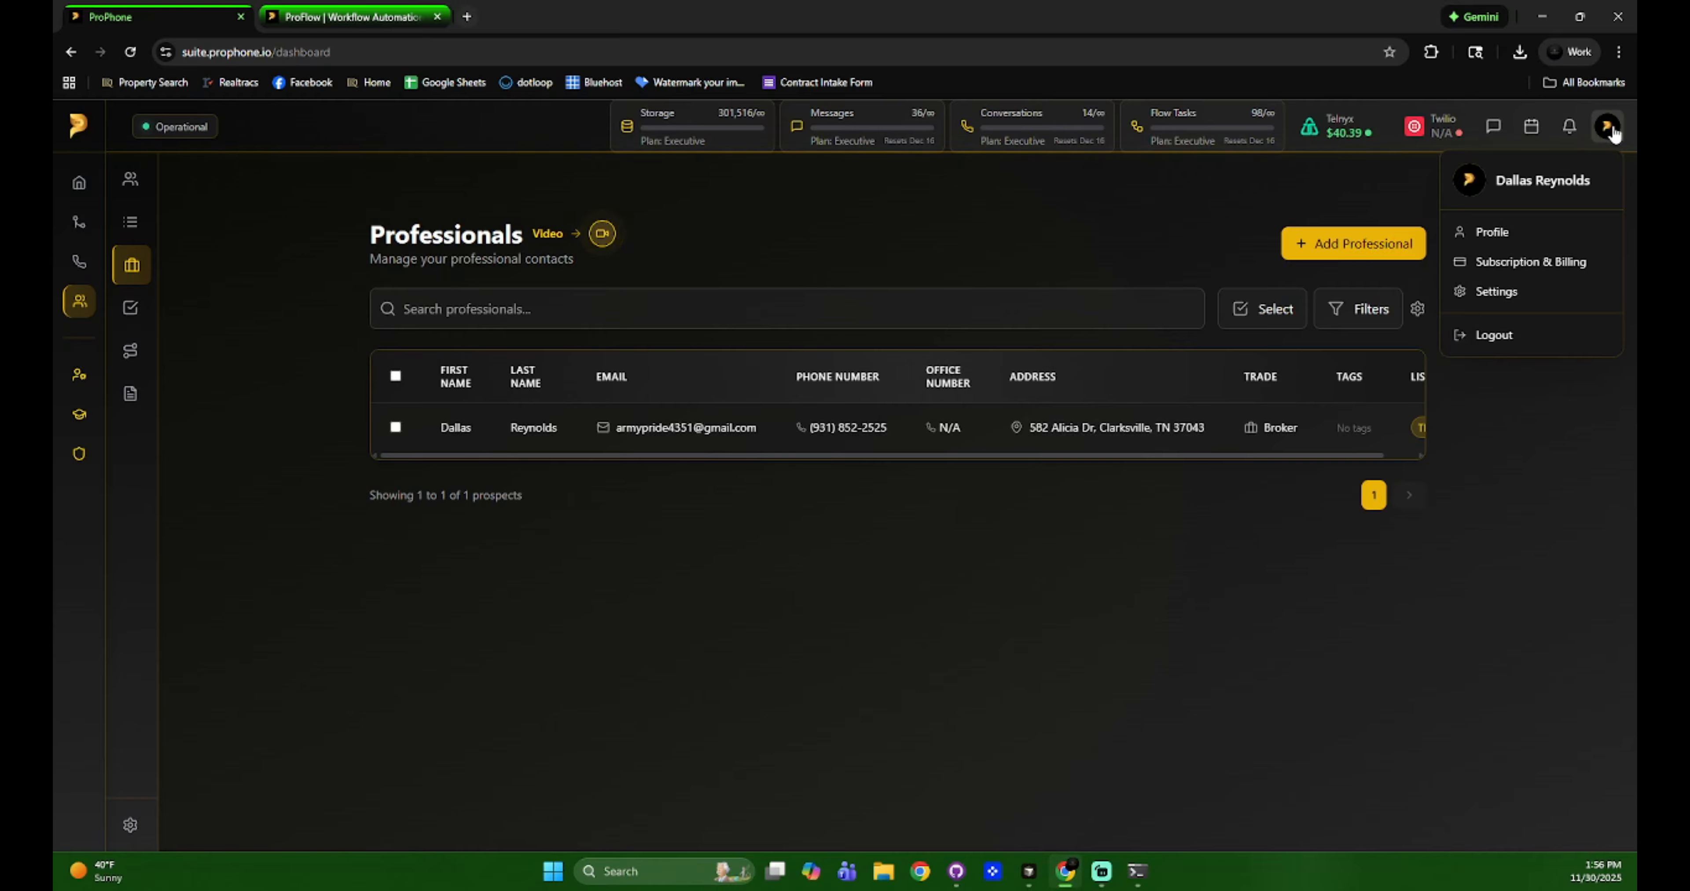
left_click(1608, 127)
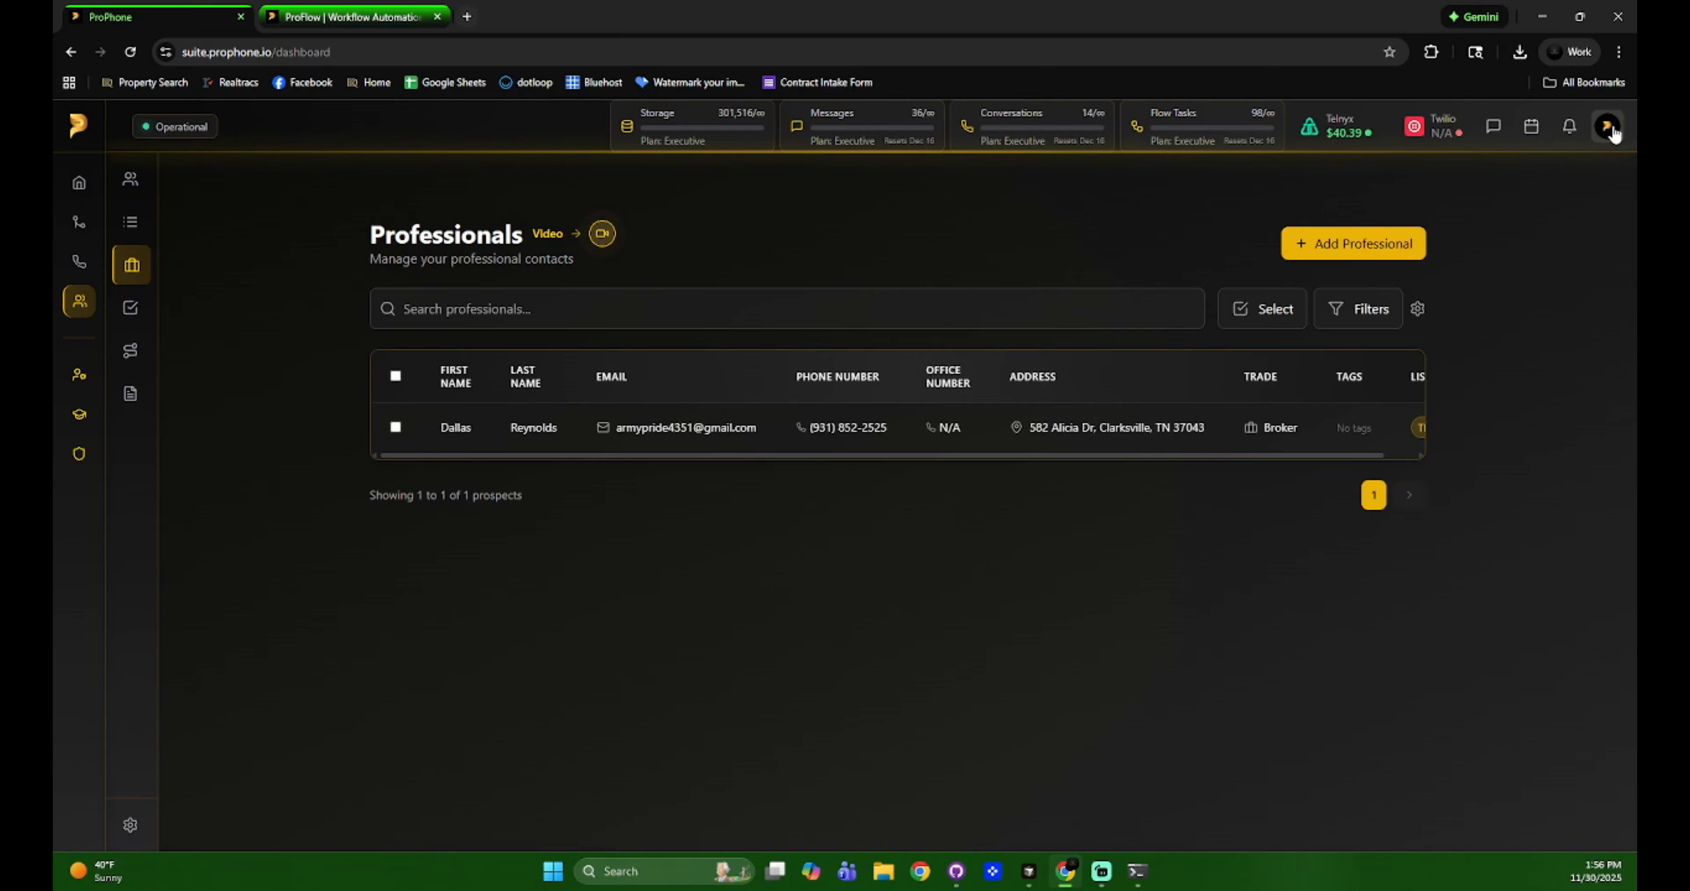